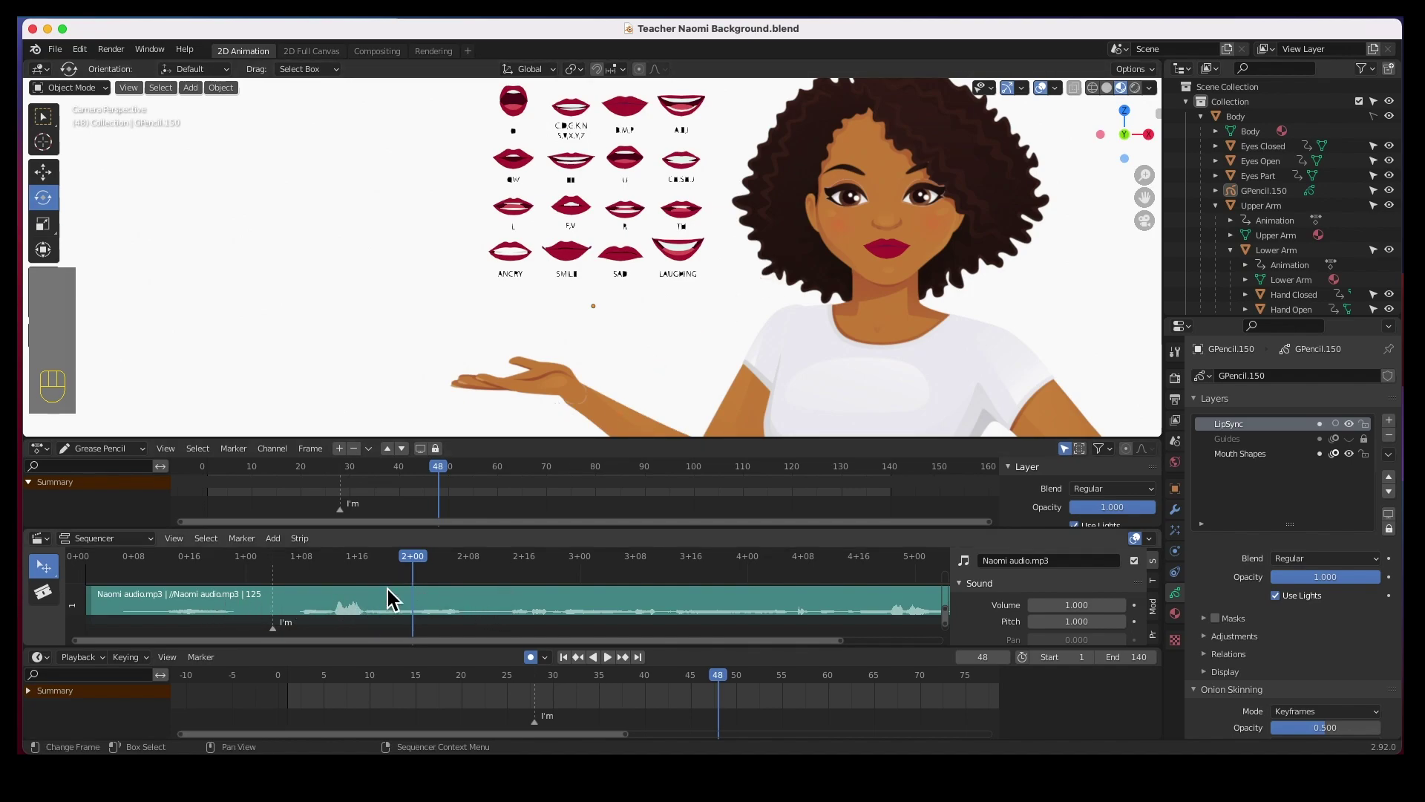
# Step: Play the lip-synced teacher animation with audio from frame 1, stopping at frame 117
pyautogui.click(417, 558)
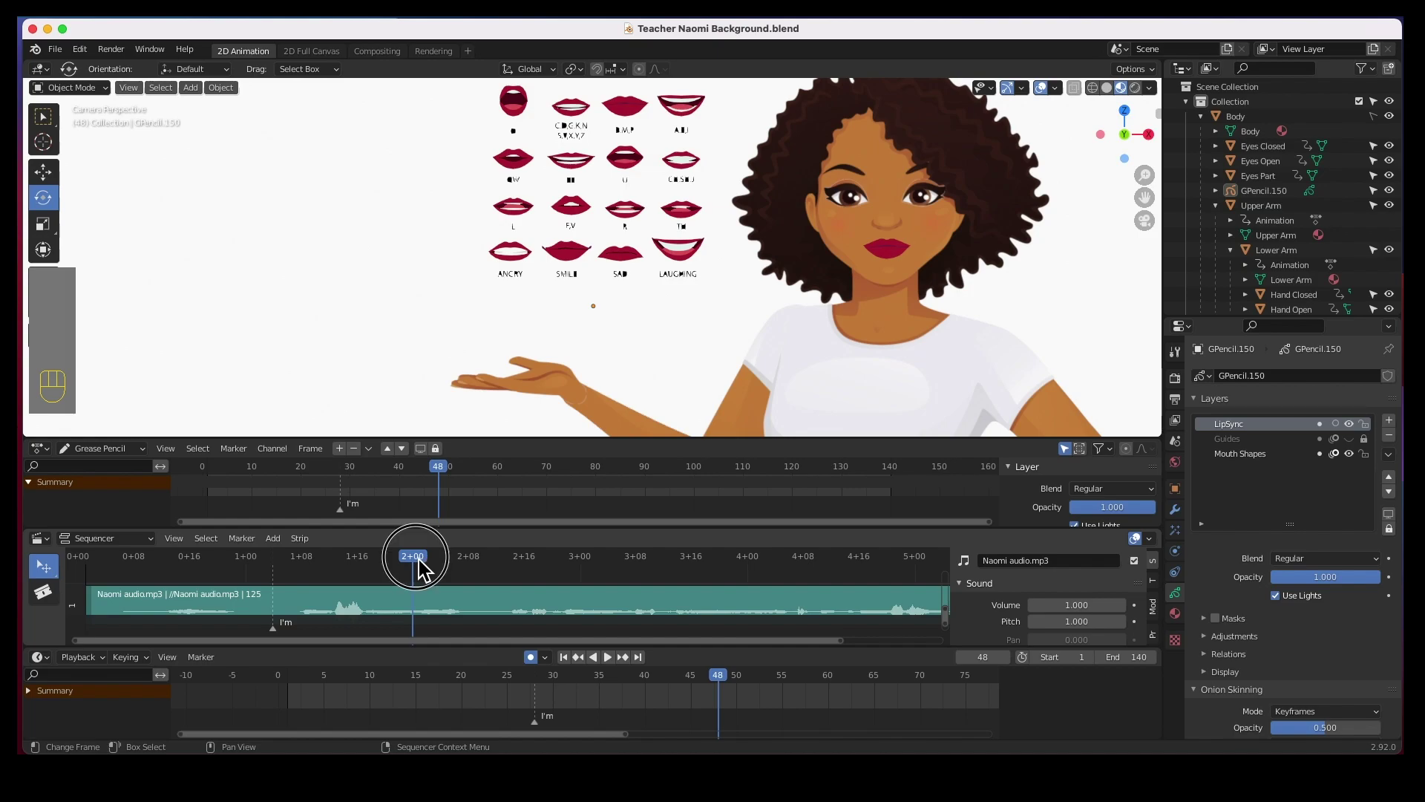
pyautogui.moveTo(418, 560); pyautogui.dragTo(127, 563)
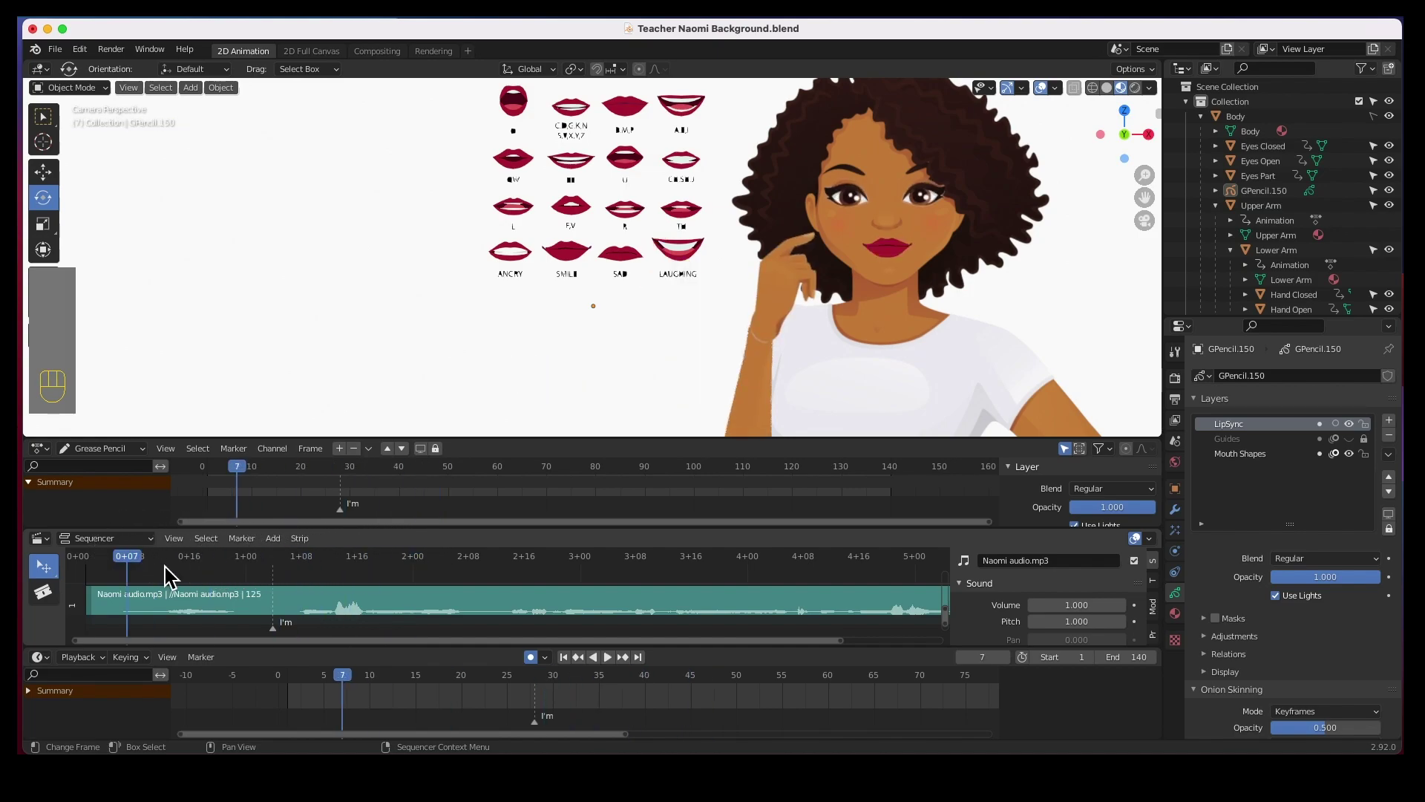
pyautogui.press('space')
pyautogui.moveTo(327, 680); pyautogui.dragTo(286, 675)
pyautogui.click(600, 658)
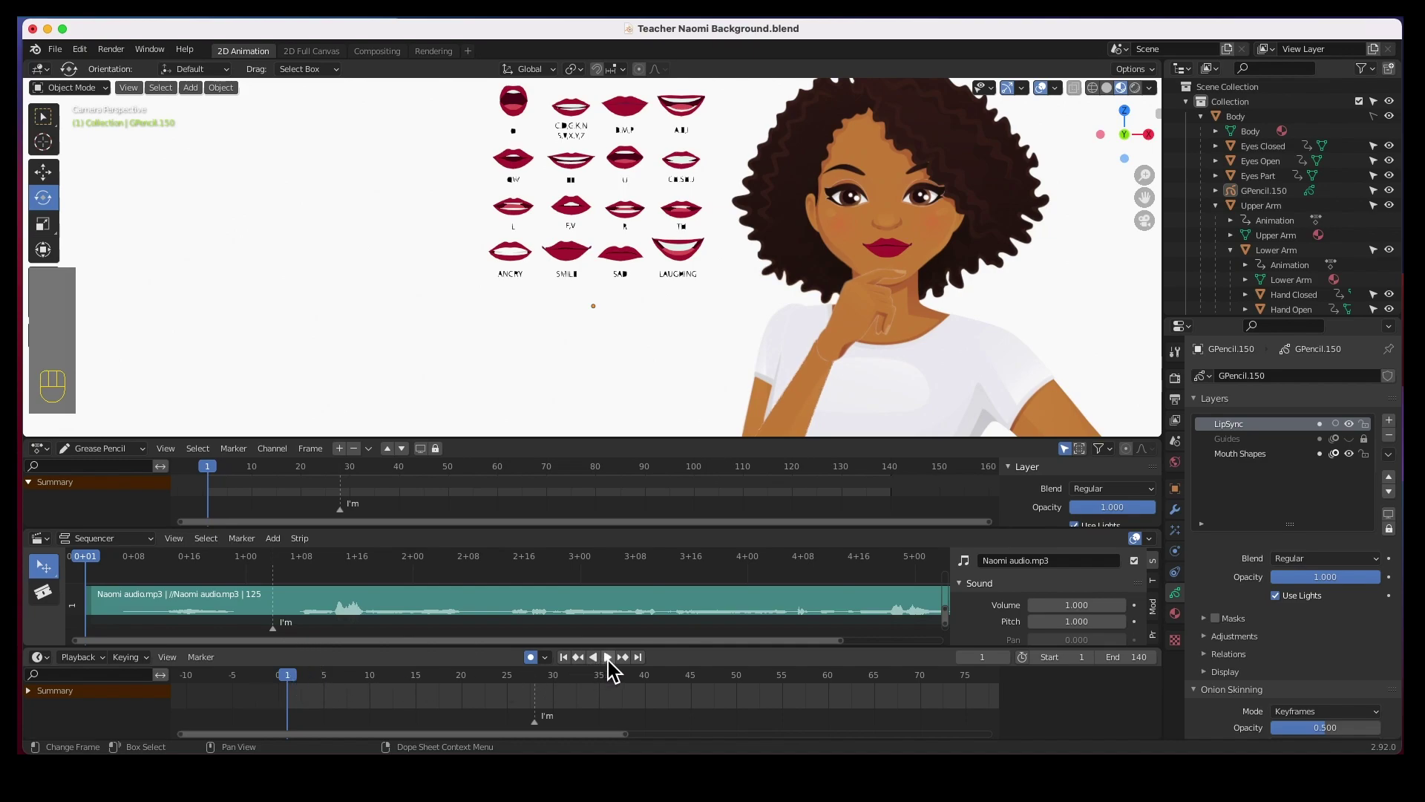
pyautogui.click(608, 659)
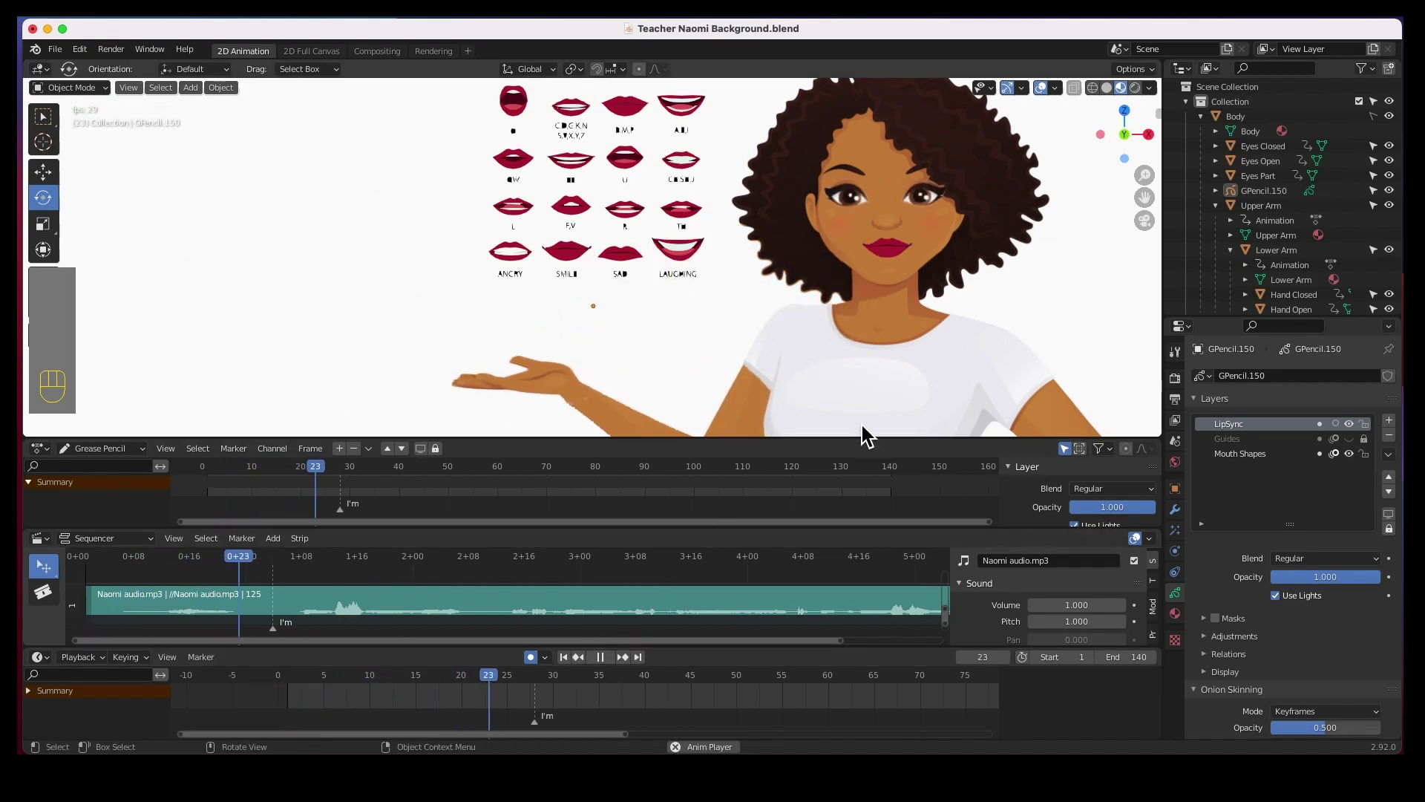
pyautogui.press('XF86AudioRaiseVolume')
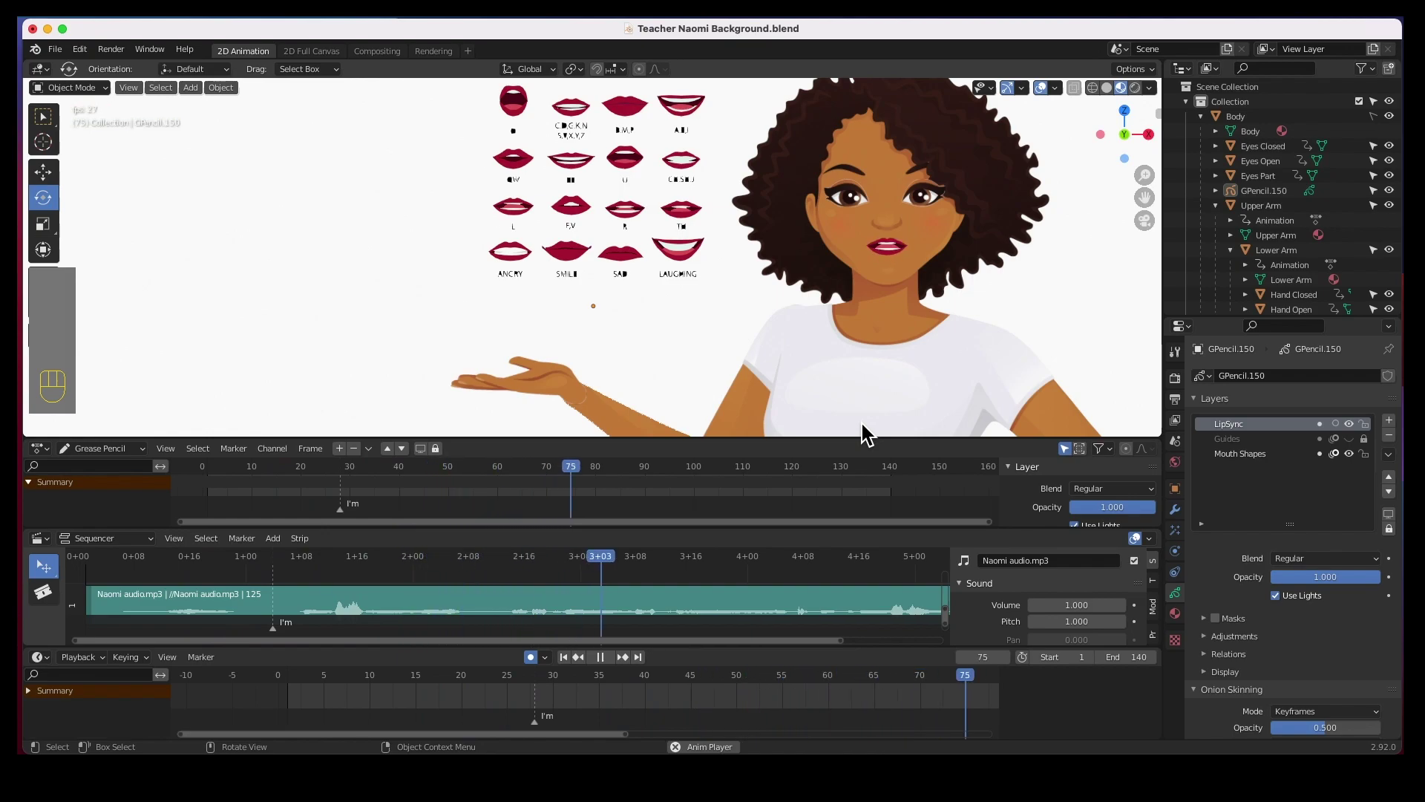
pyautogui.press('space')
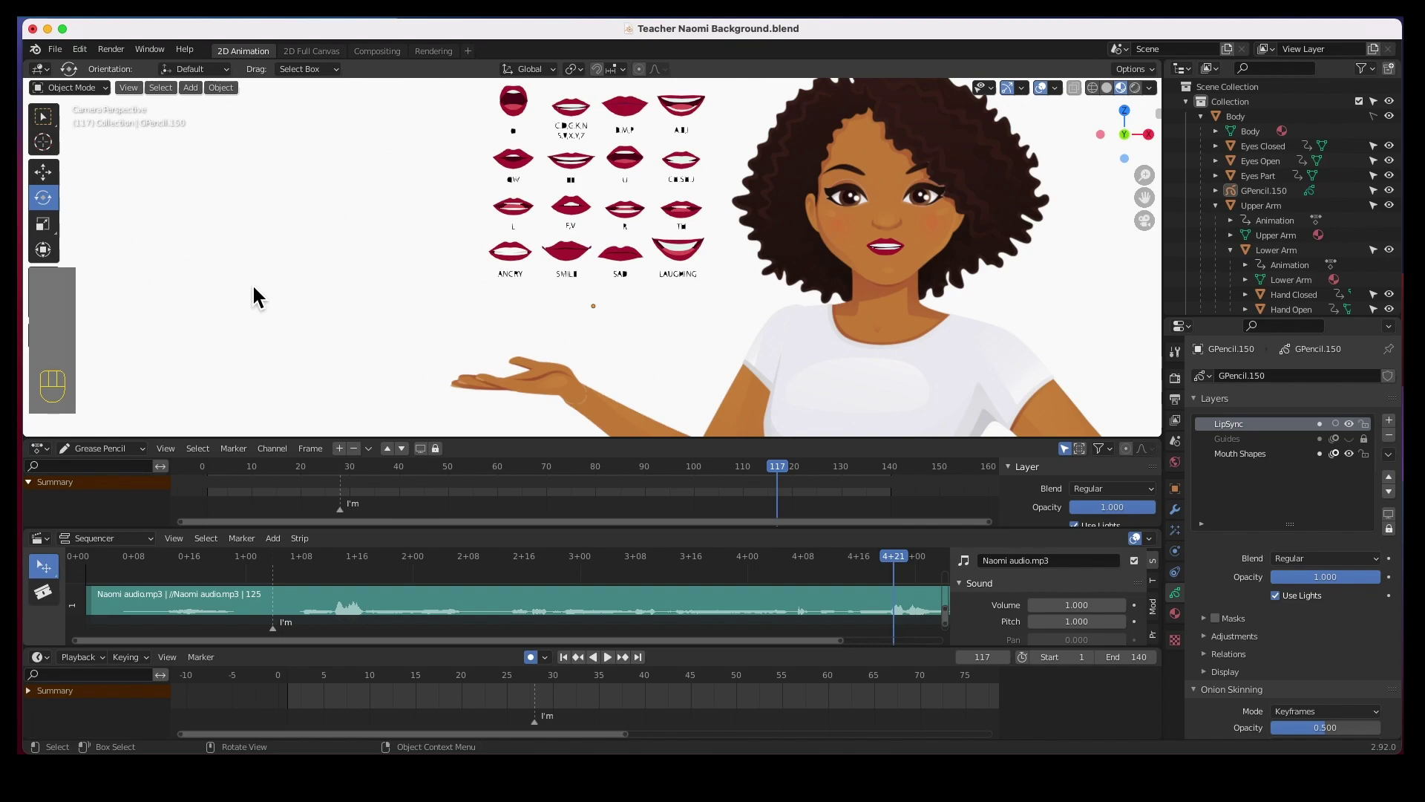
# Step: Join the audio Sequencer area into the dope sheet and drag the borders to enlarge the 3D view
pyautogui.scroll(-5, 436, 300)
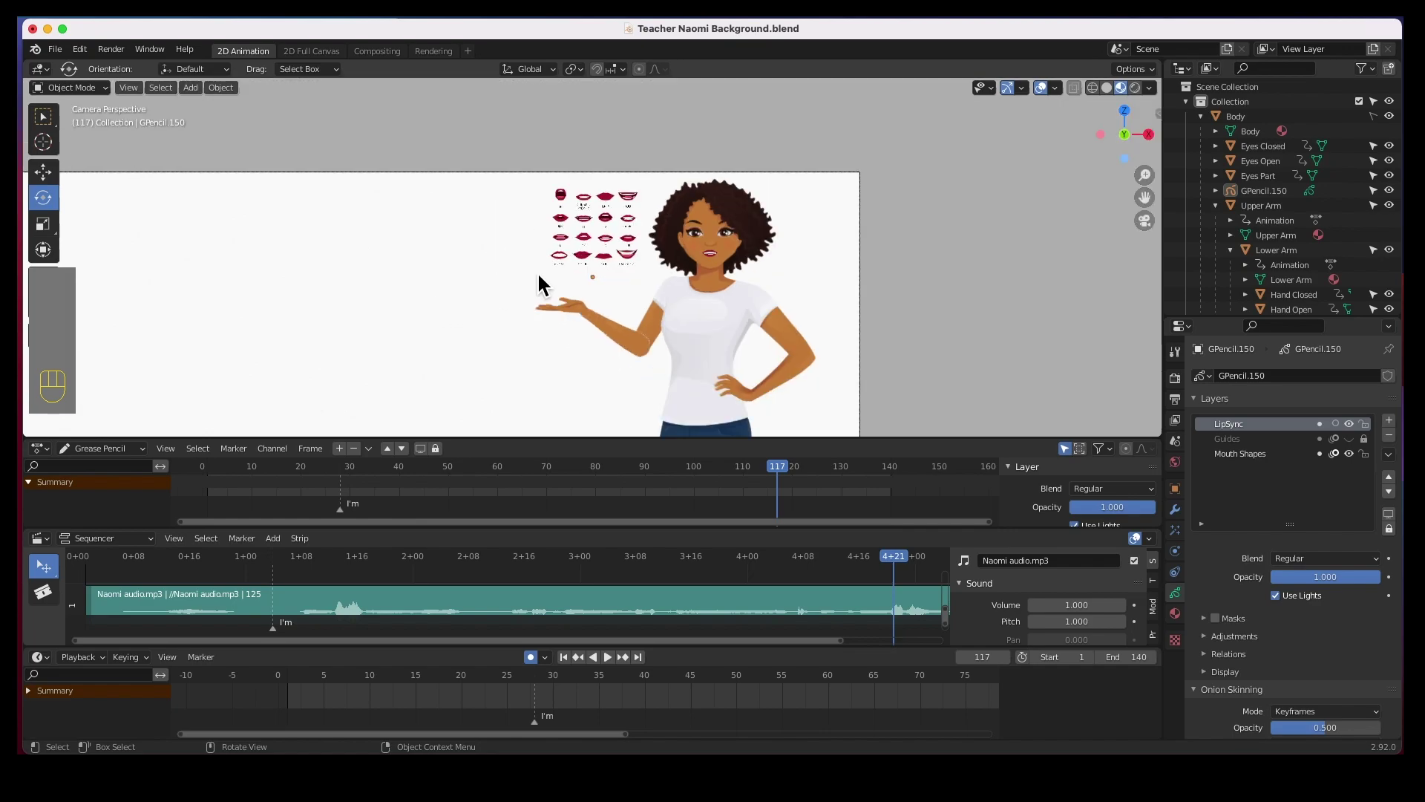
pyautogui.keyDown('shift'); pyautogui.moveTo(344, 332); pyautogui.dragTo(554, 235, button='middle'); pyautogui.keyUp('shift')
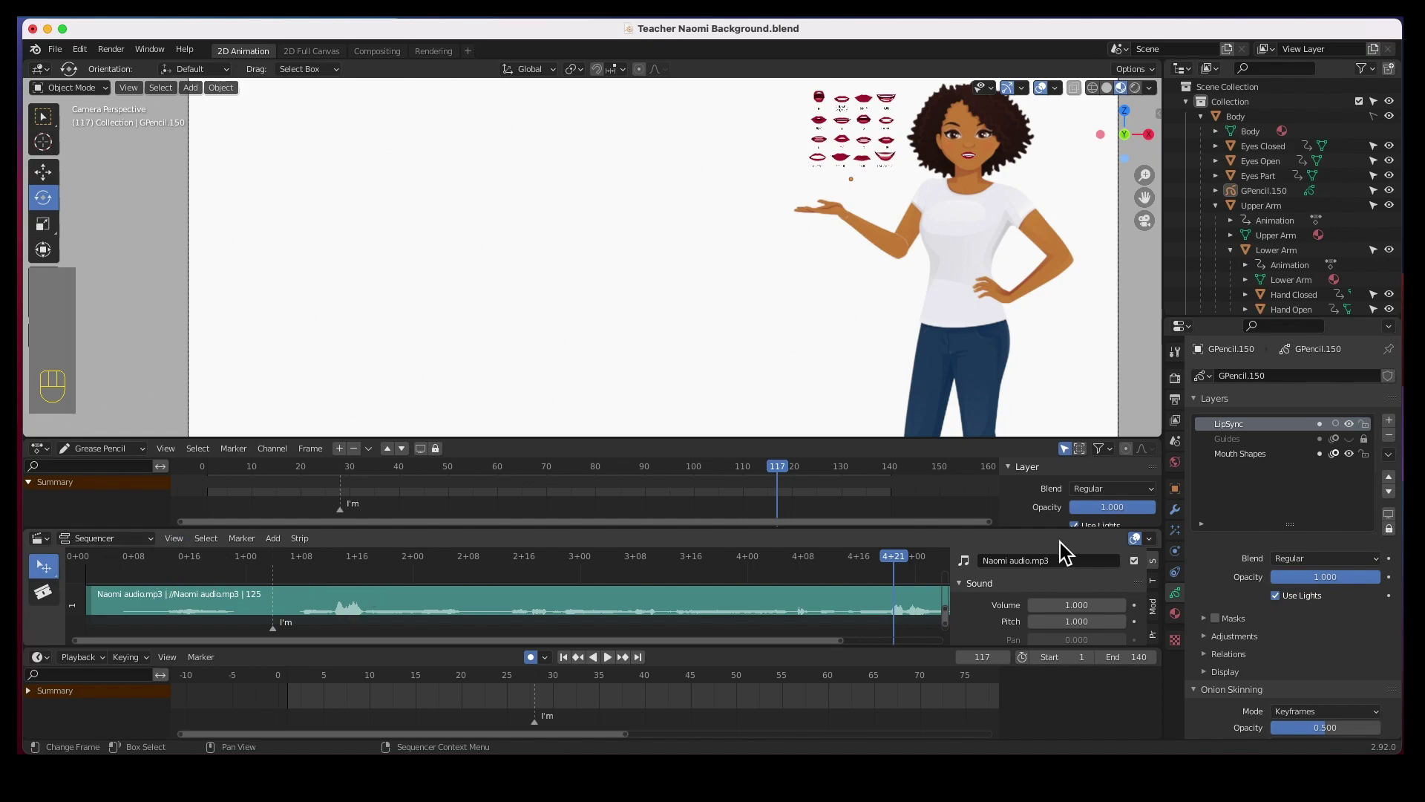
pyautogui.moveTo(1164, 532)
pyautogui.mouseDown()
pyautogui.moveTo(1145, 572)
pyautogui.moveTo(1155, 595)
pyautogui.mouseUp()
pyautogui.moveTo(638, 444); pyautogui.dragTo(638, 462)
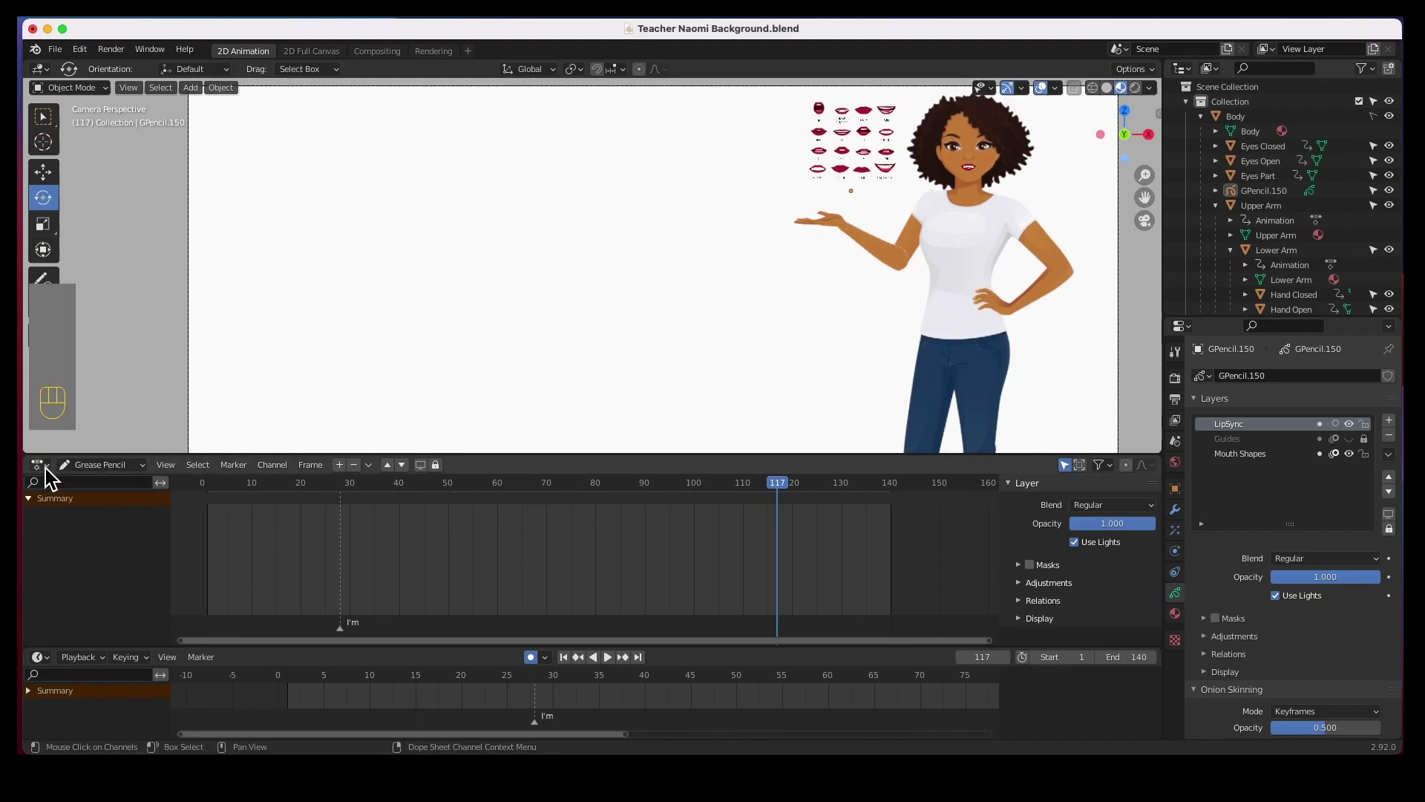
pyautogui.moveTo(524, 456); pyautogui.dragTo(526, 570)
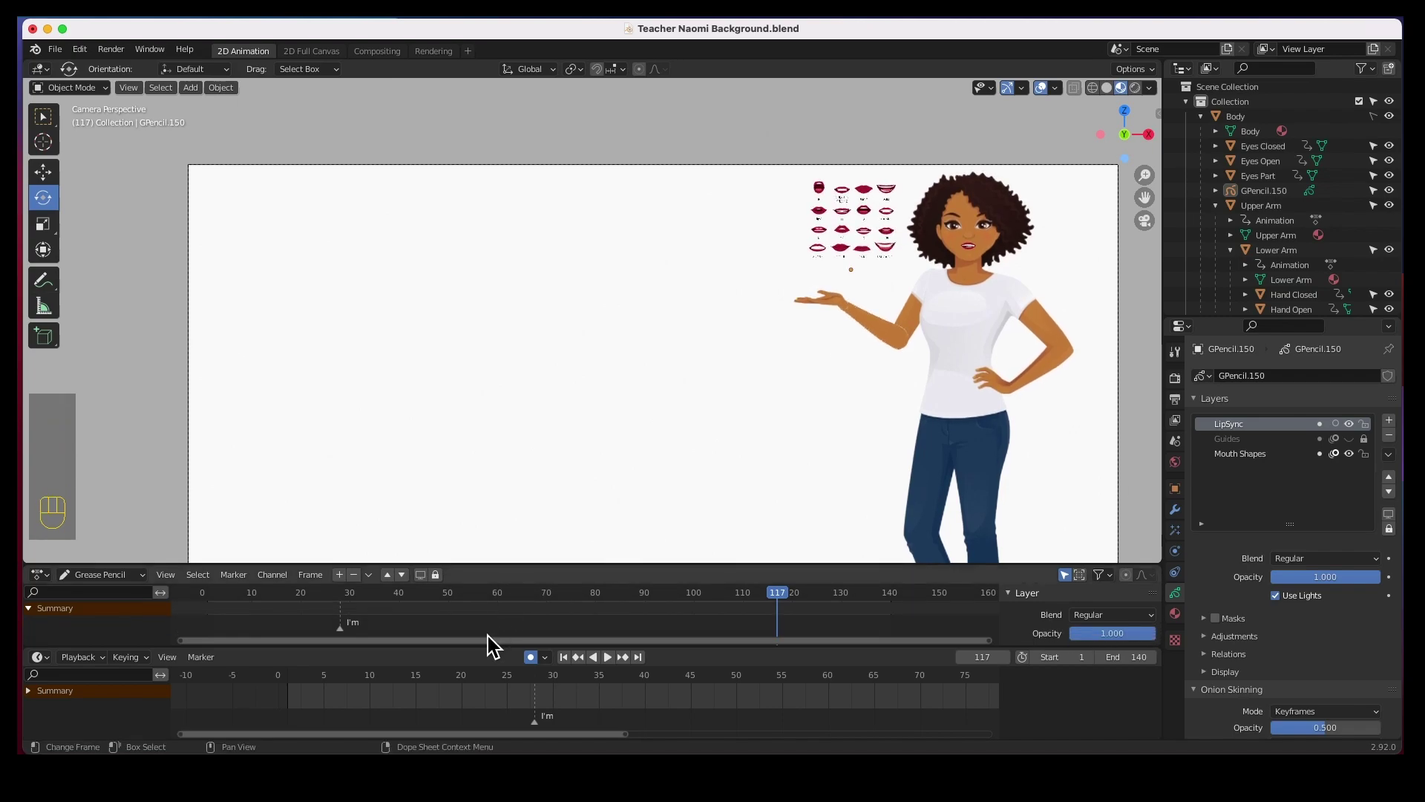
pyautogui.moveTo(490, 649); pyautogui.dragTo(484, 559)
# Step: Zoom and pan the 3D view to frame the whole camera and full-length teacher
pyautogui.scroll(-3, 554, 386)
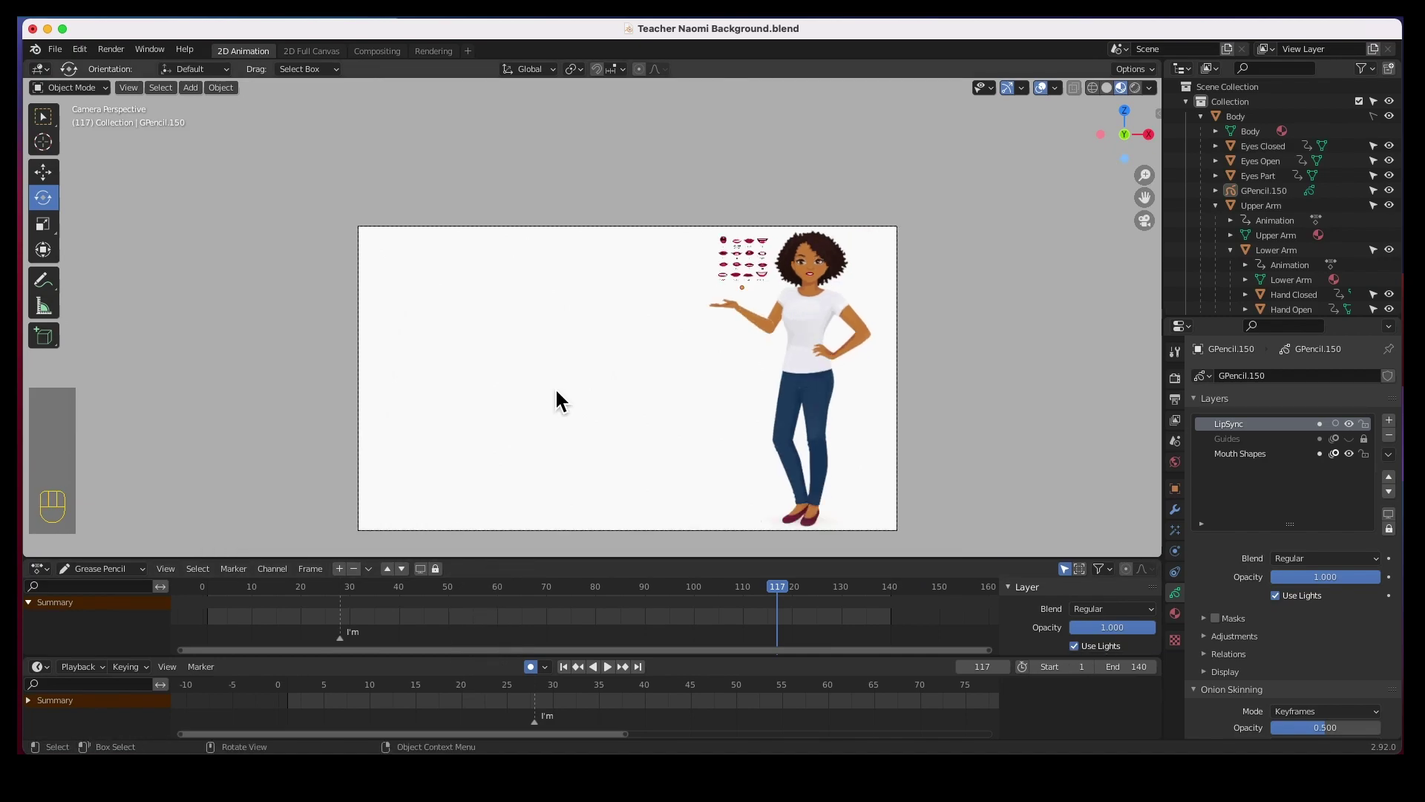
pyautogui.scroll(1, 553, 399)
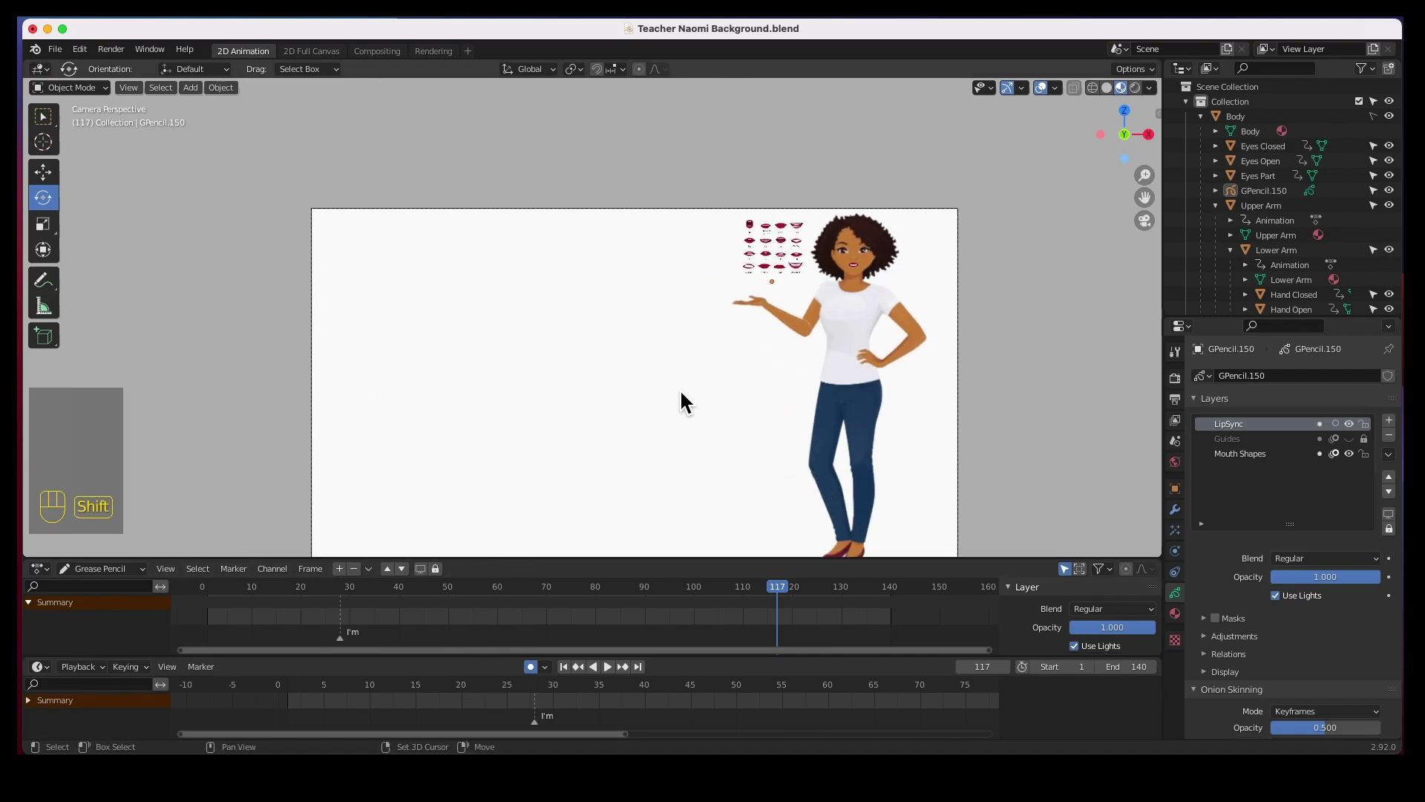
pyautogui.keyDown('shift'); pyautogui.moveTo(684, 404); pyautogui.dragTo(652, 340, button='middle'); pyautogui.keyUp('shift')
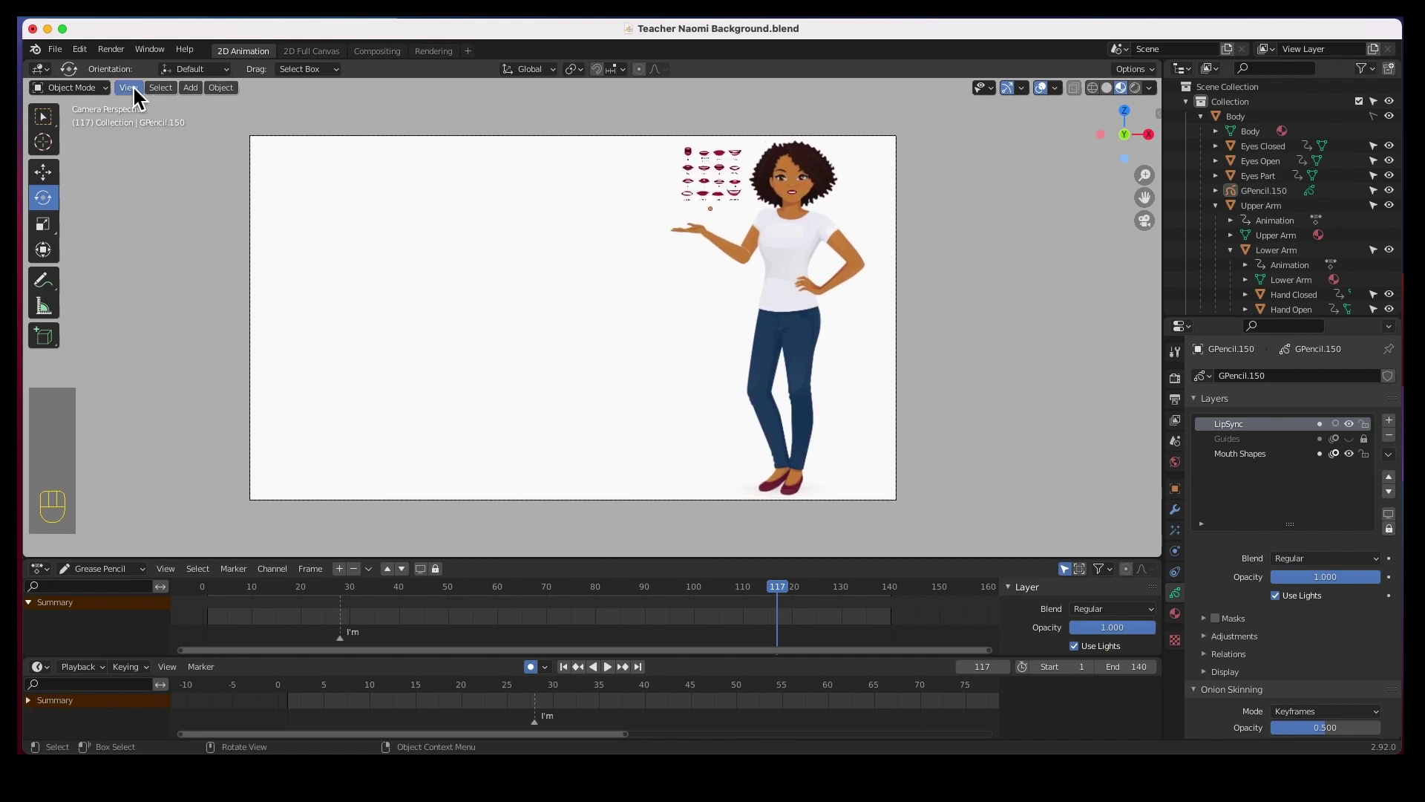
# Step: Import Background-01.png as an image plane
pyautogui.click(192, 88)
pyautogui.moveTo(223, 268)
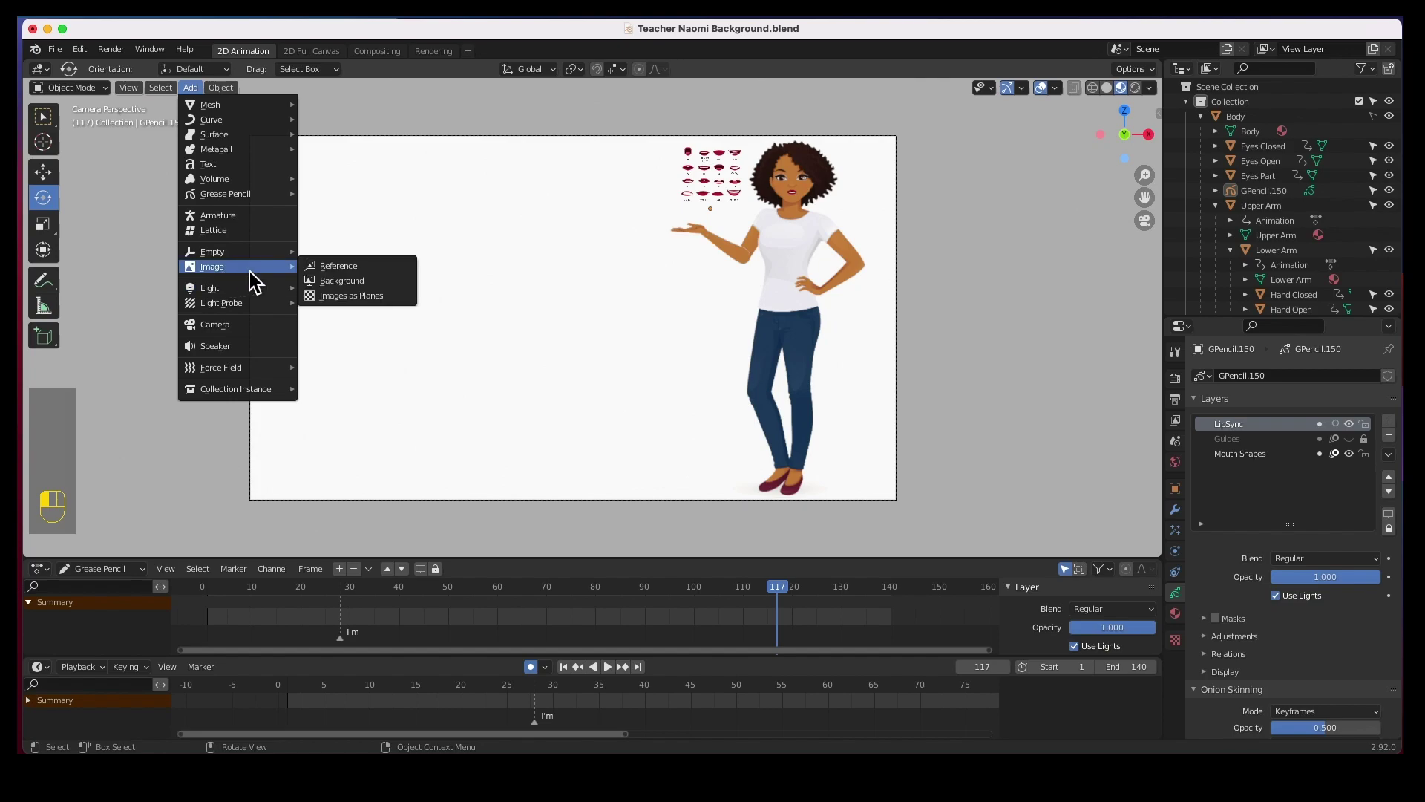
pyautogui.click(350, 296)
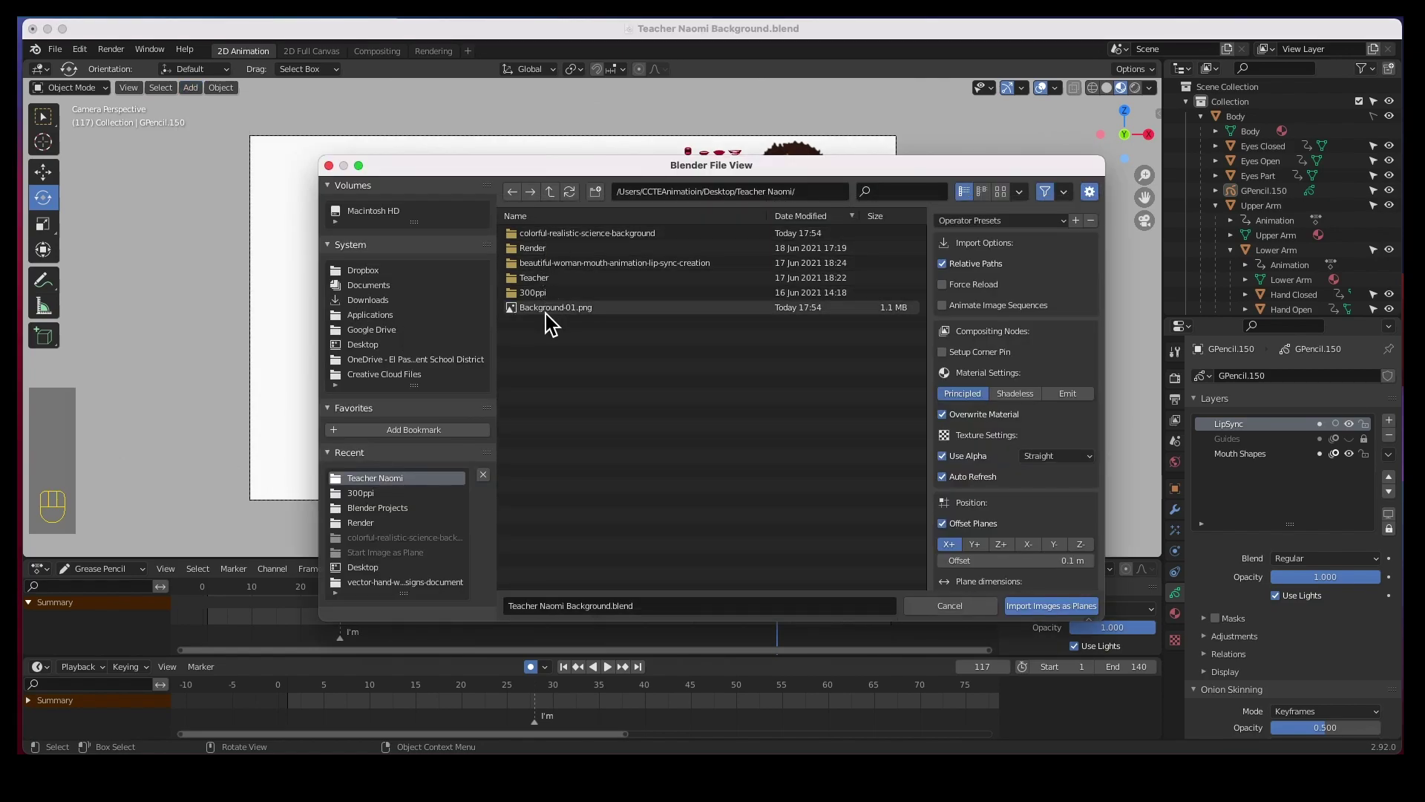
pyautogui.click(548, 313)
pyautogui.click(1048, 609)
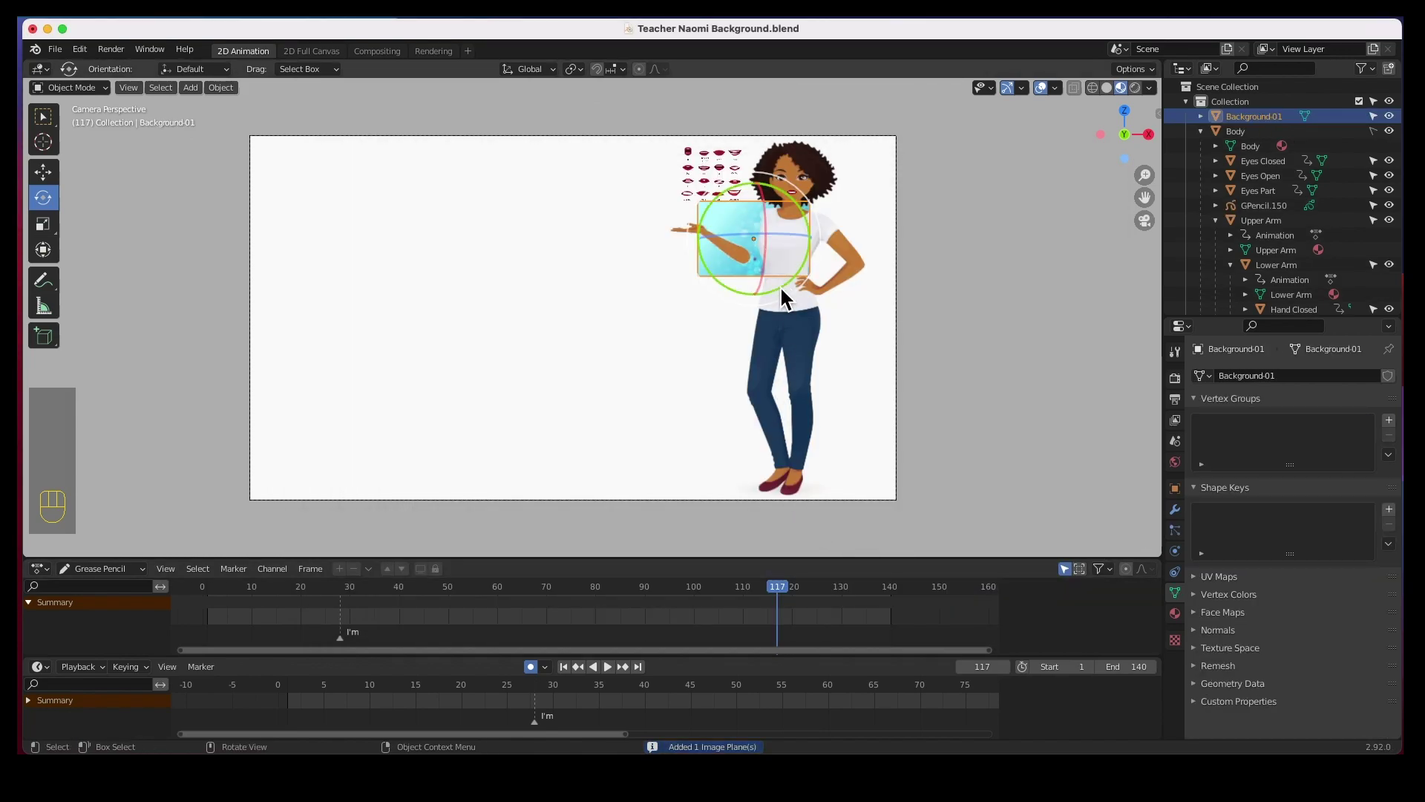
# Step: Scale the background plane up and move it down-left over the camera frame
pyautogui.click(42, 224)
pyautogui.moveTo(772, 288); pyautogui.dragTo(982, 409)
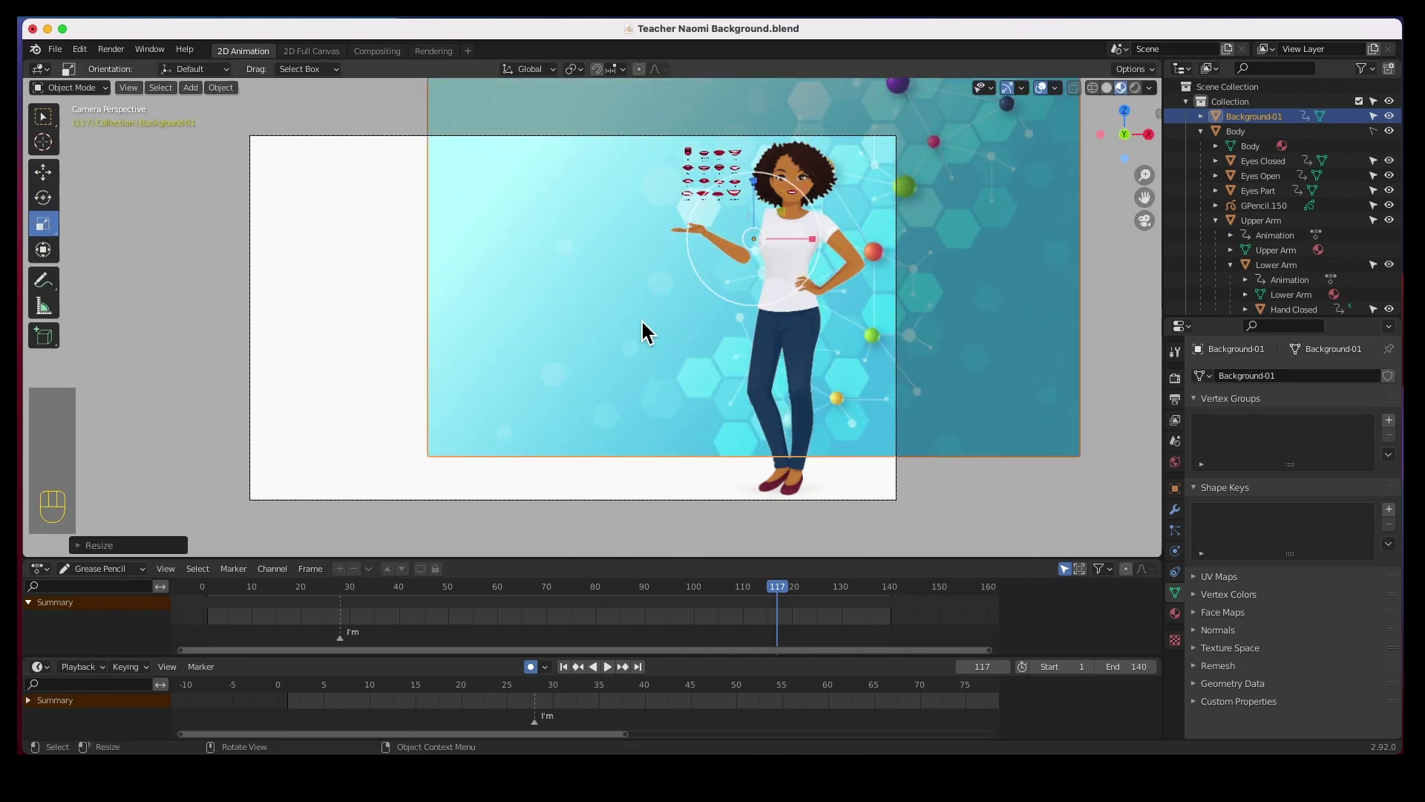
pyautogui.click(46, 179)
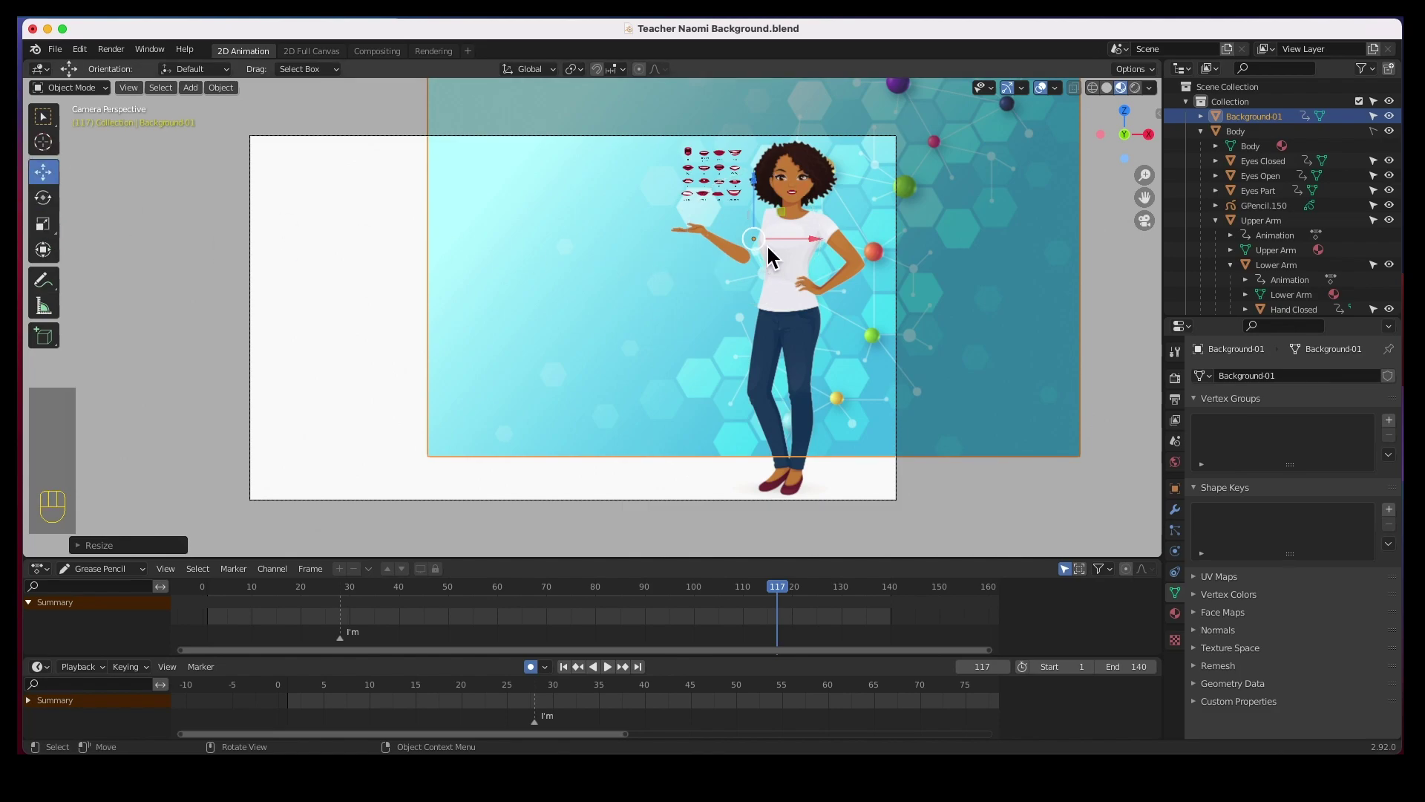
pyautogui.moveTo(757, 242); pyautogui.dragTo(582, 323)
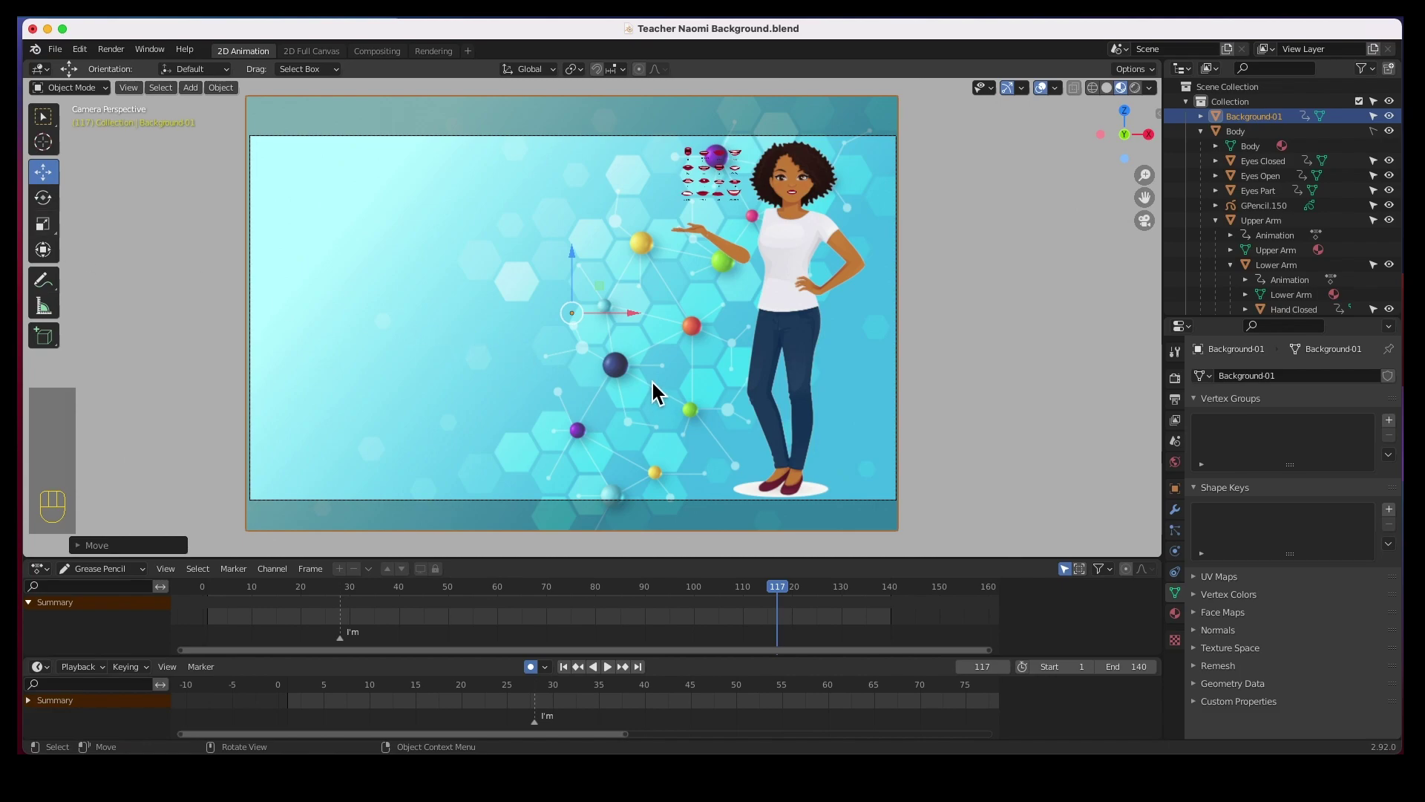
# Step: Scale the background to about 1.11 and move it back along Y behind the teacher
pyautogui.press('s')
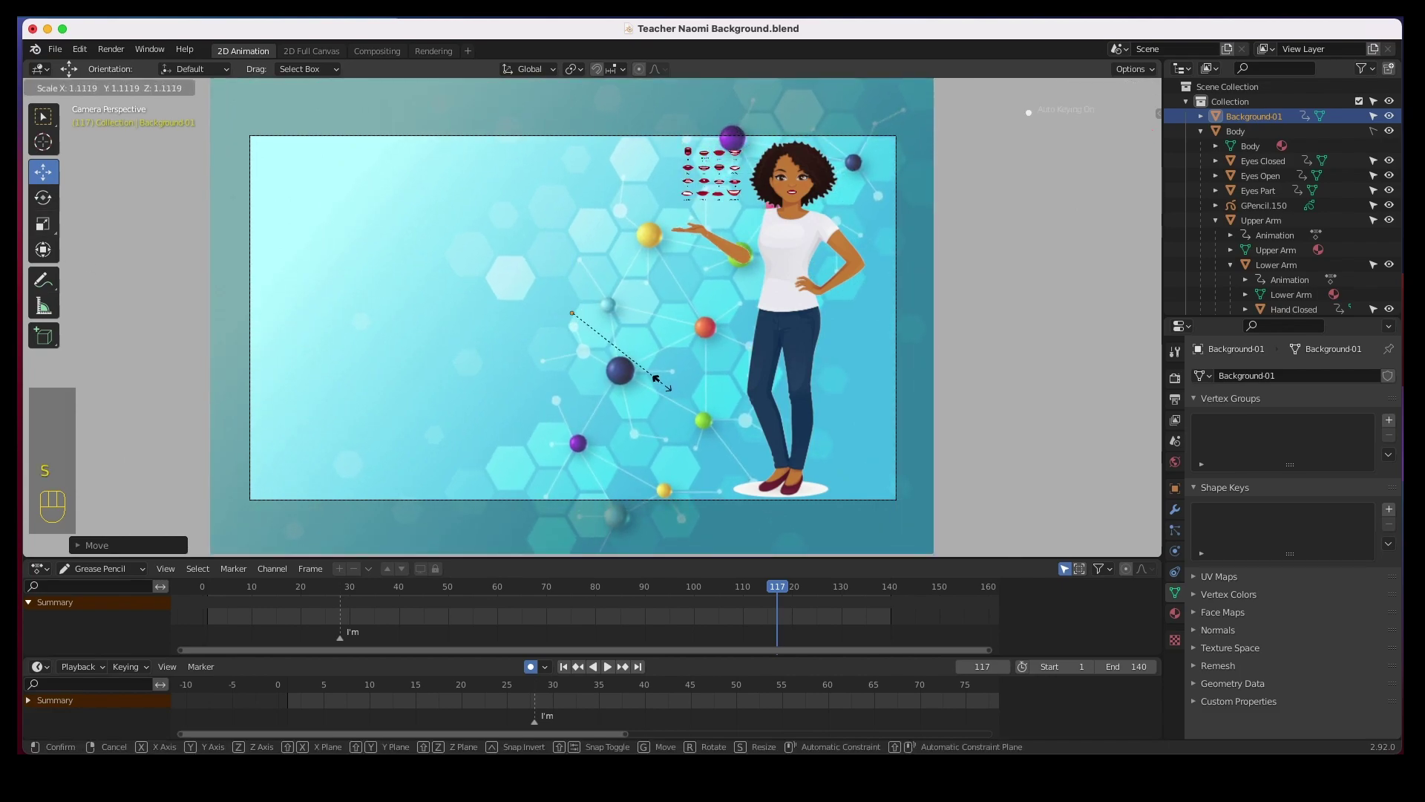
pyautogui.click(656, 379)
pyautogui.press('KP_3')
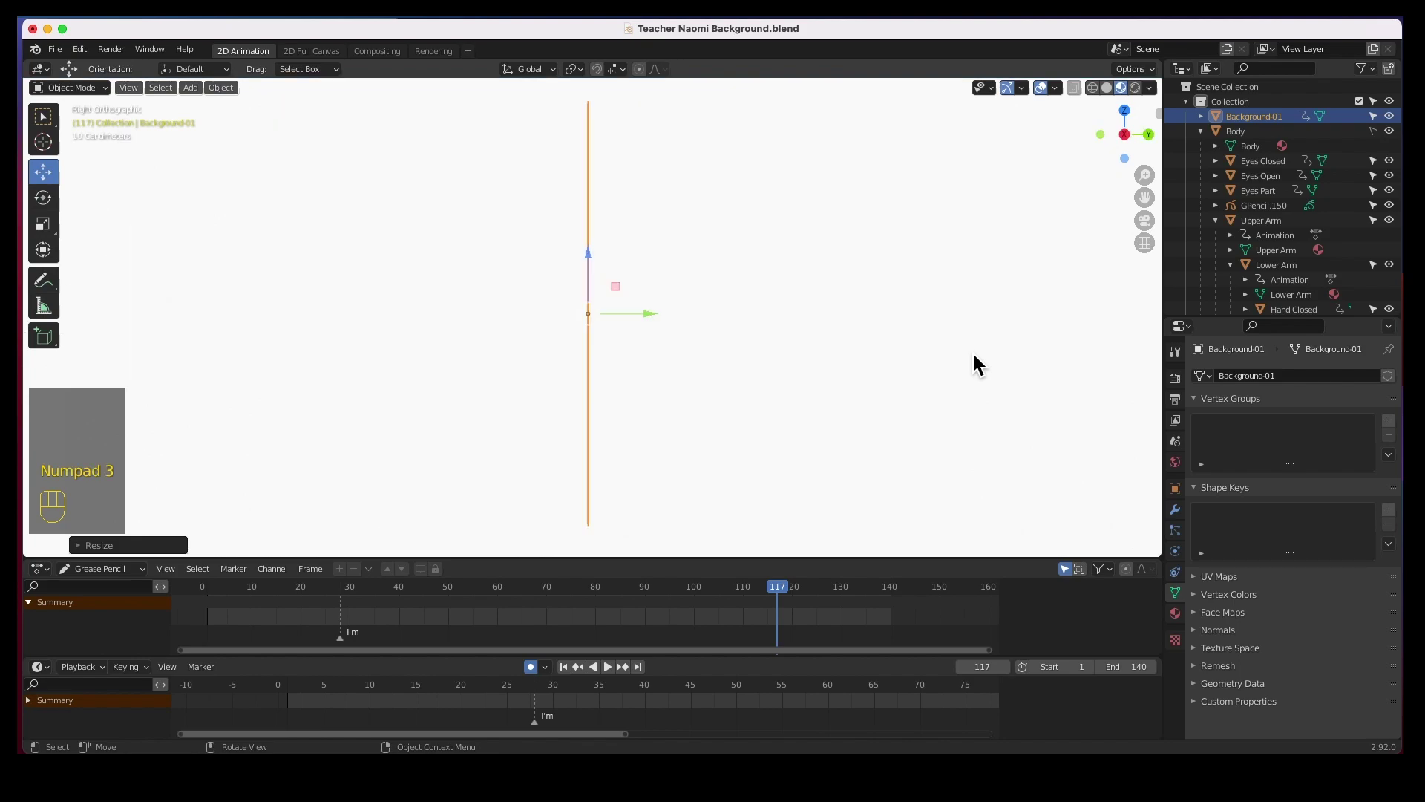
pyautogui.click(1094, 89)
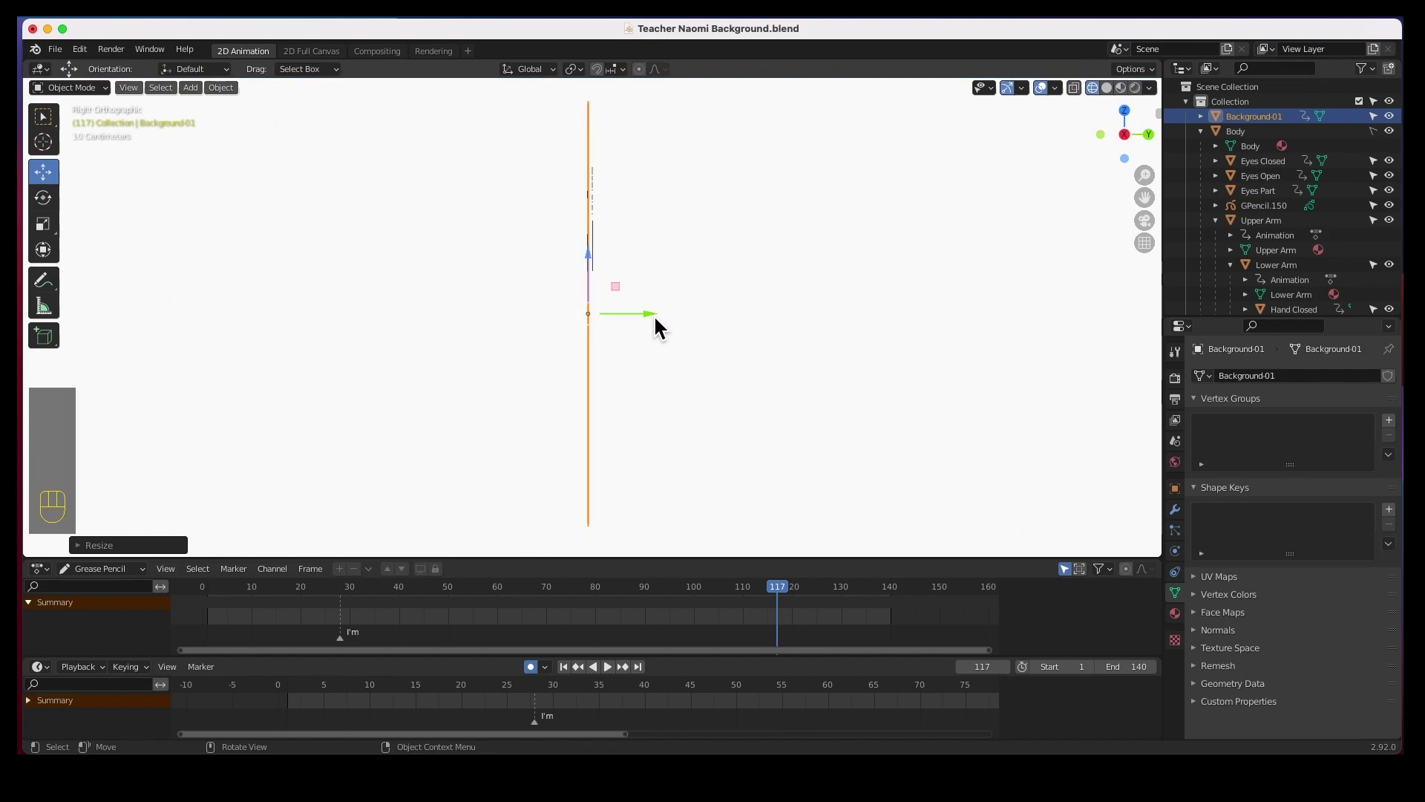
pyautogui.moveTo(653, 314)
pyautogui.mouseDown()
pyautogui.moveTo(681, 314)
pyautogui.moveTo(677, 327)
pyautogui.moveTo(639, 301)
pyautogui.mouseUp()
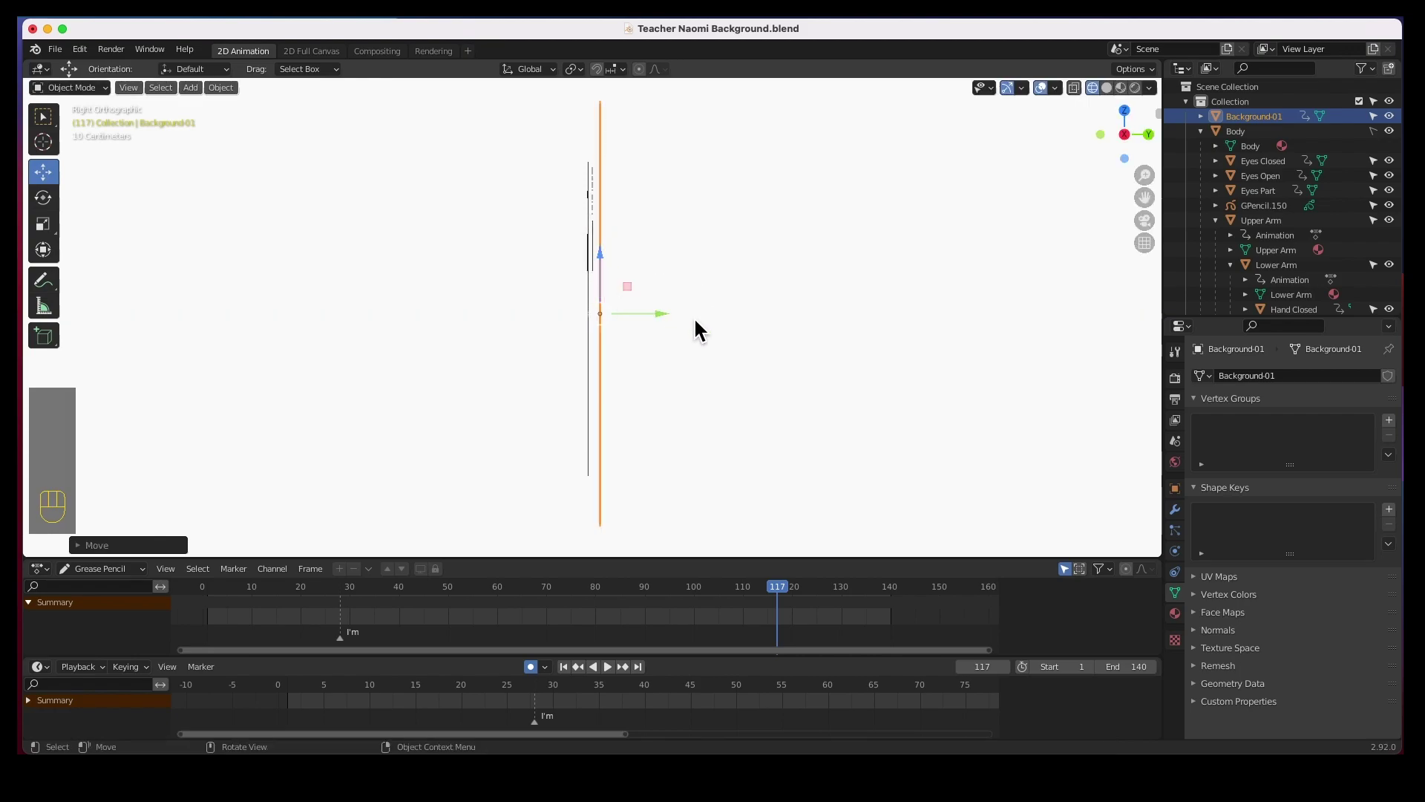
pyautogui.press('KP_0')
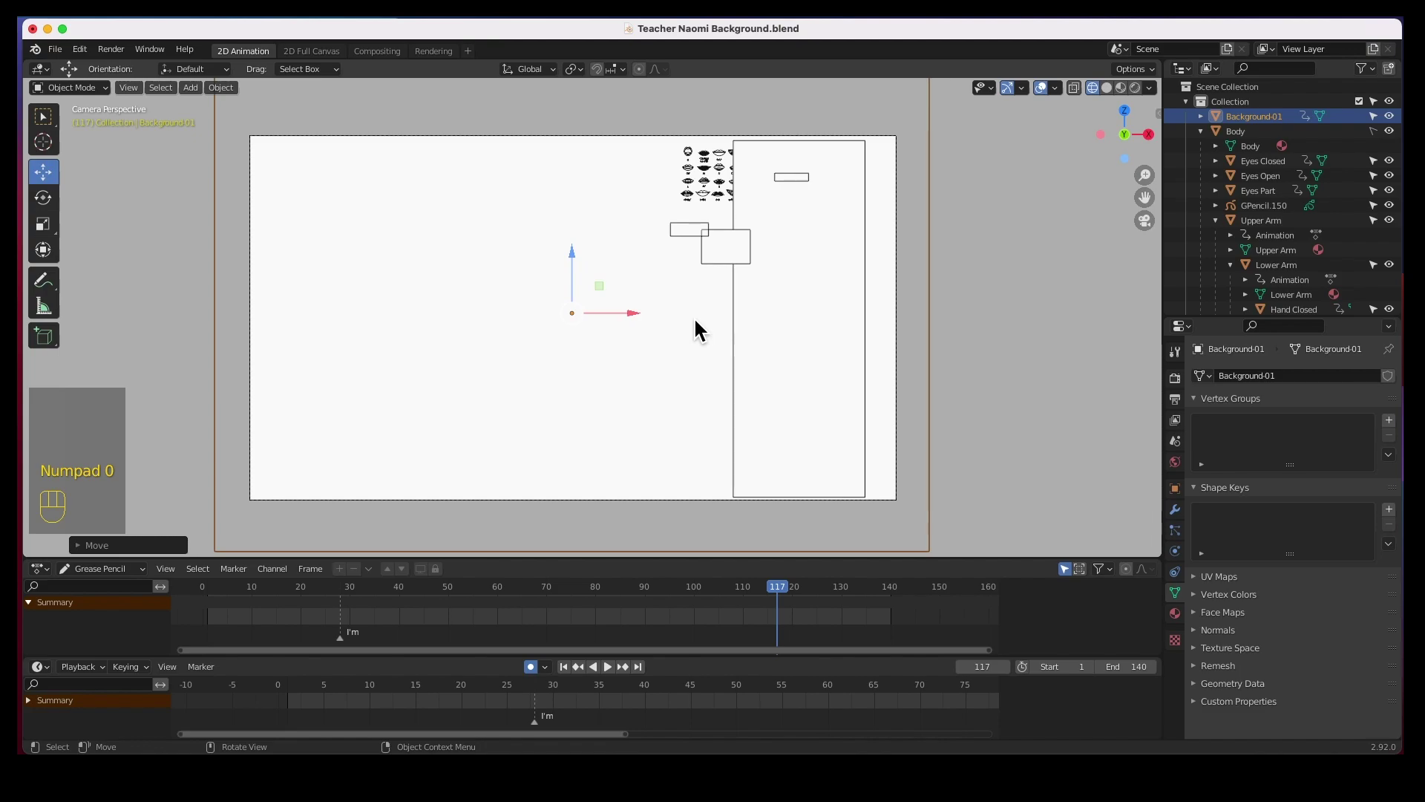
pyautogui.click(1121, 87)
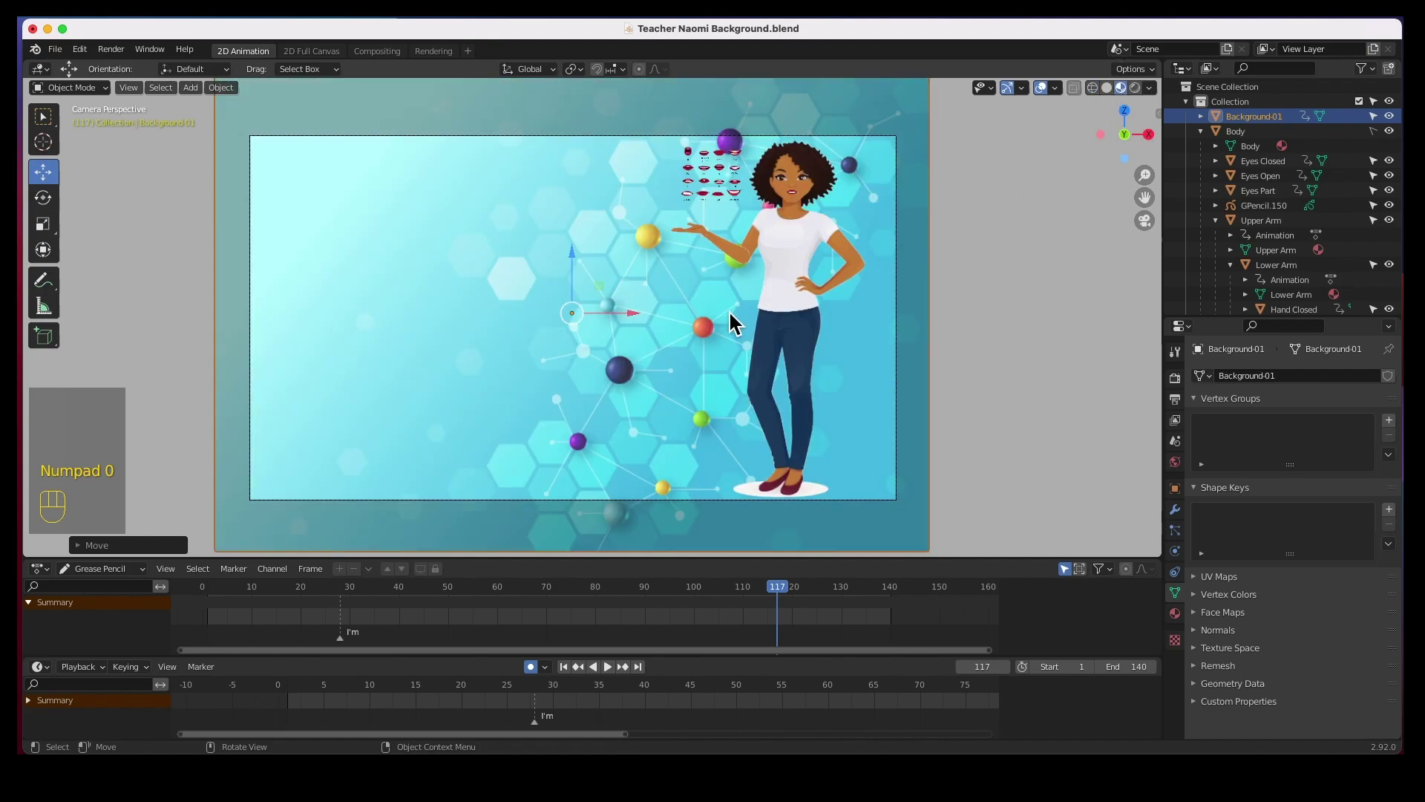
# Step: Select the teacher's Body object and scale it up by about 1.75
pyautogui.click(806, 258)
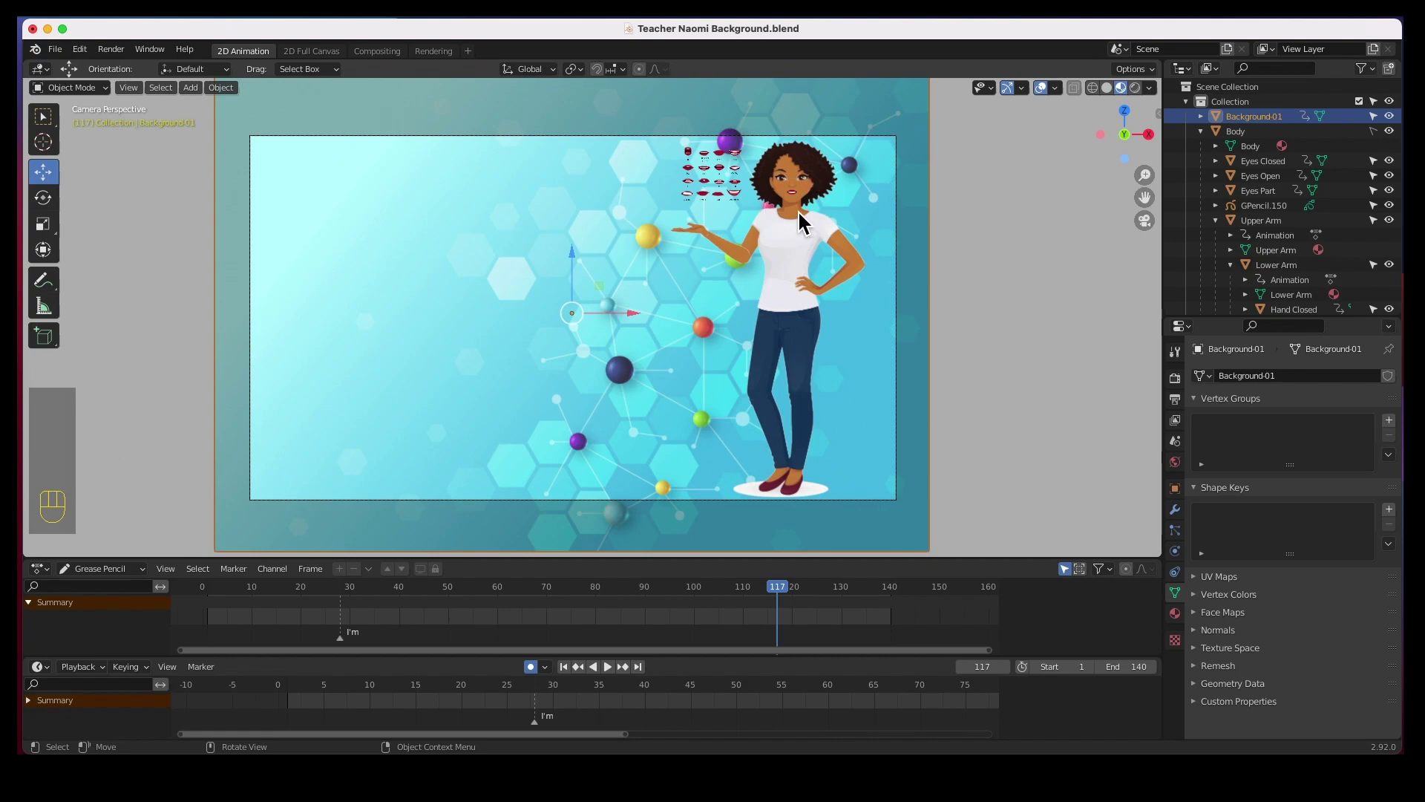
pyautogui.click(1244, 132)
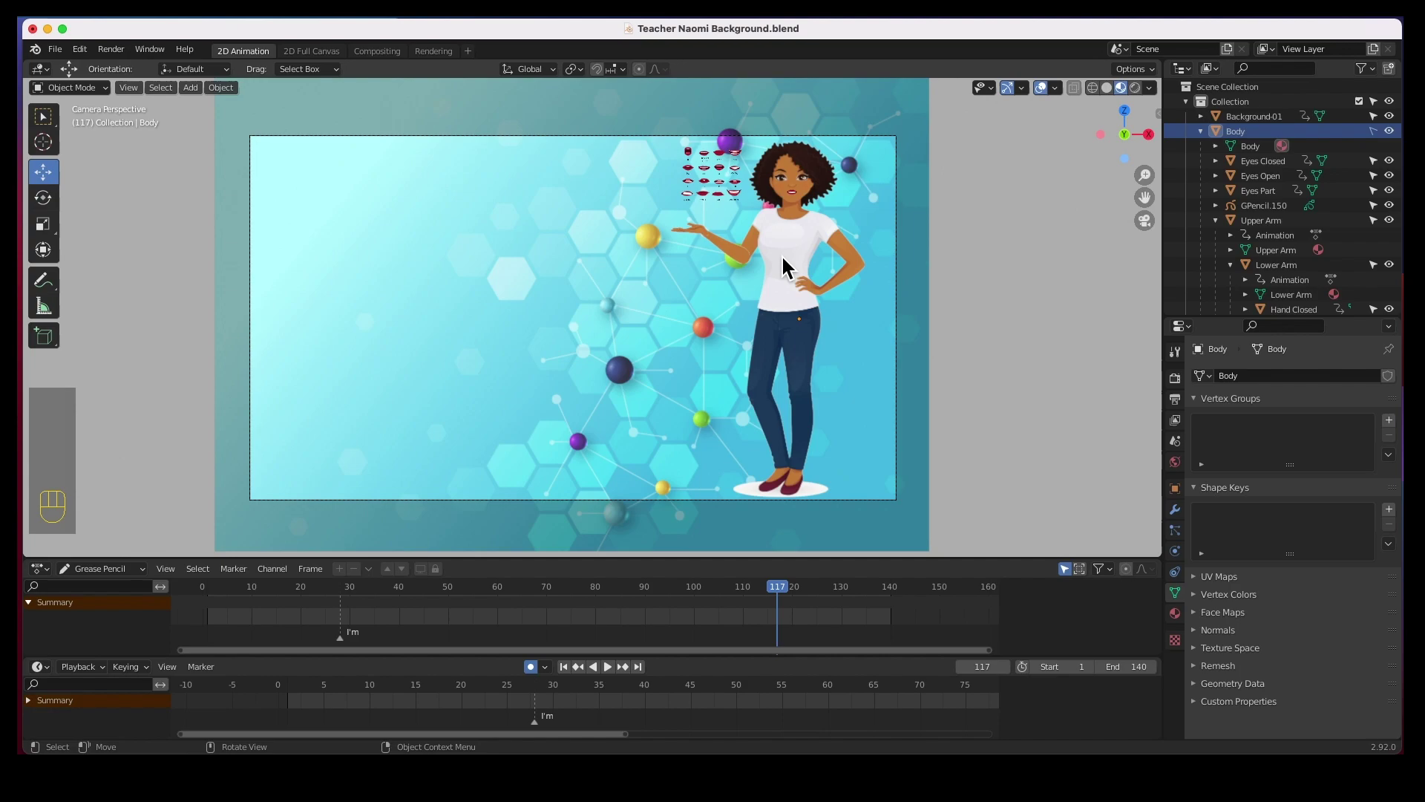
pyautogui.scroll(-3, 772, 331)
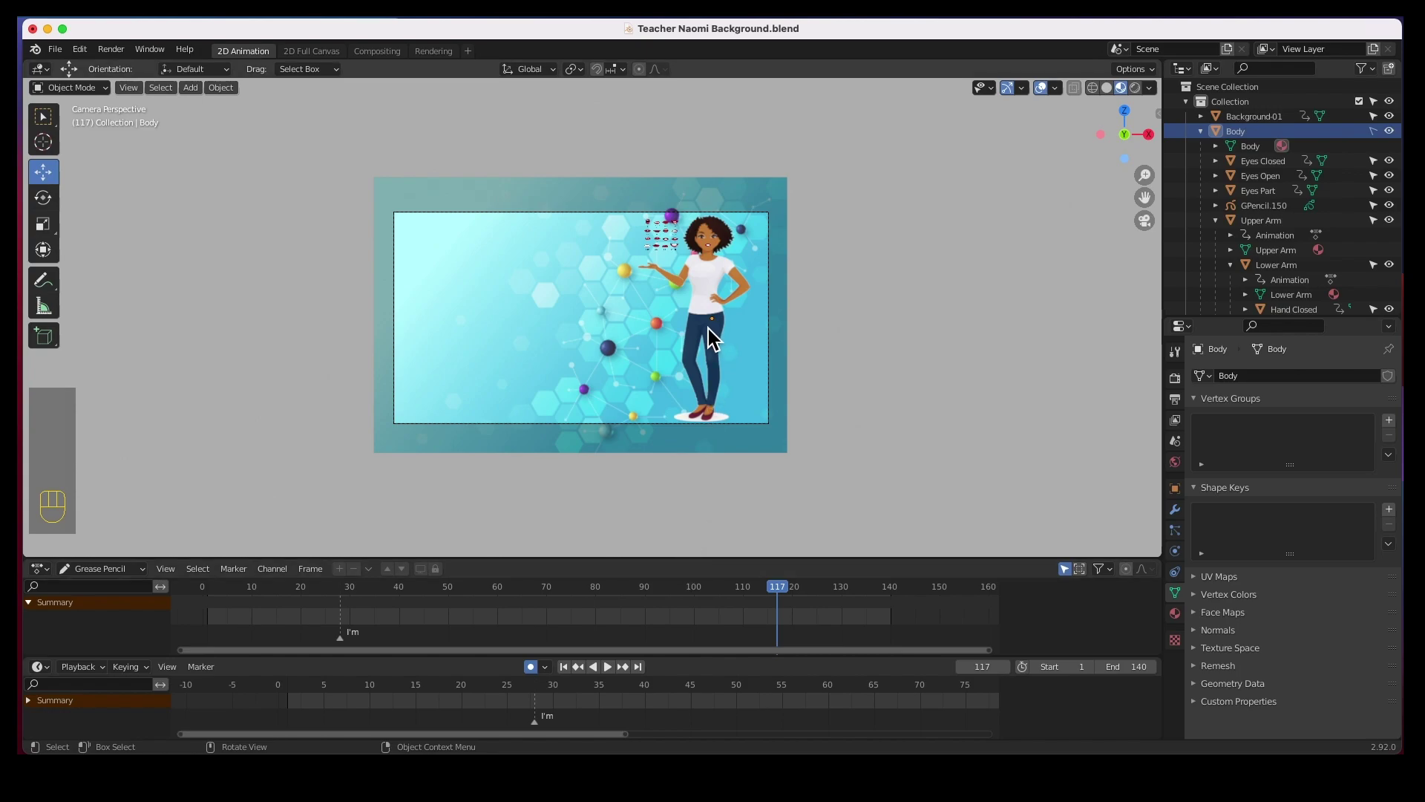
pyautogui.scroll(3, 705, 298)
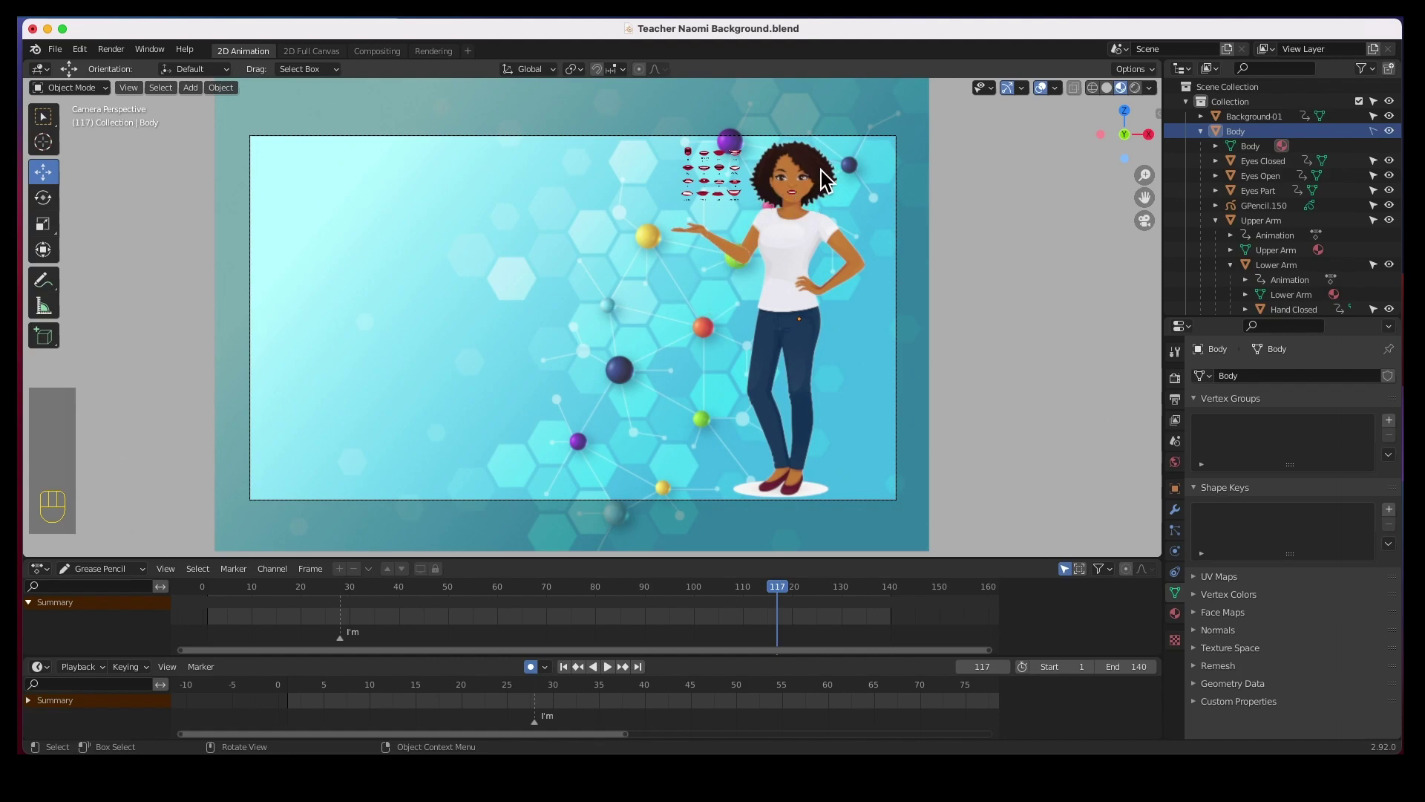
pyautogui.scroll(-2, 746, 321)
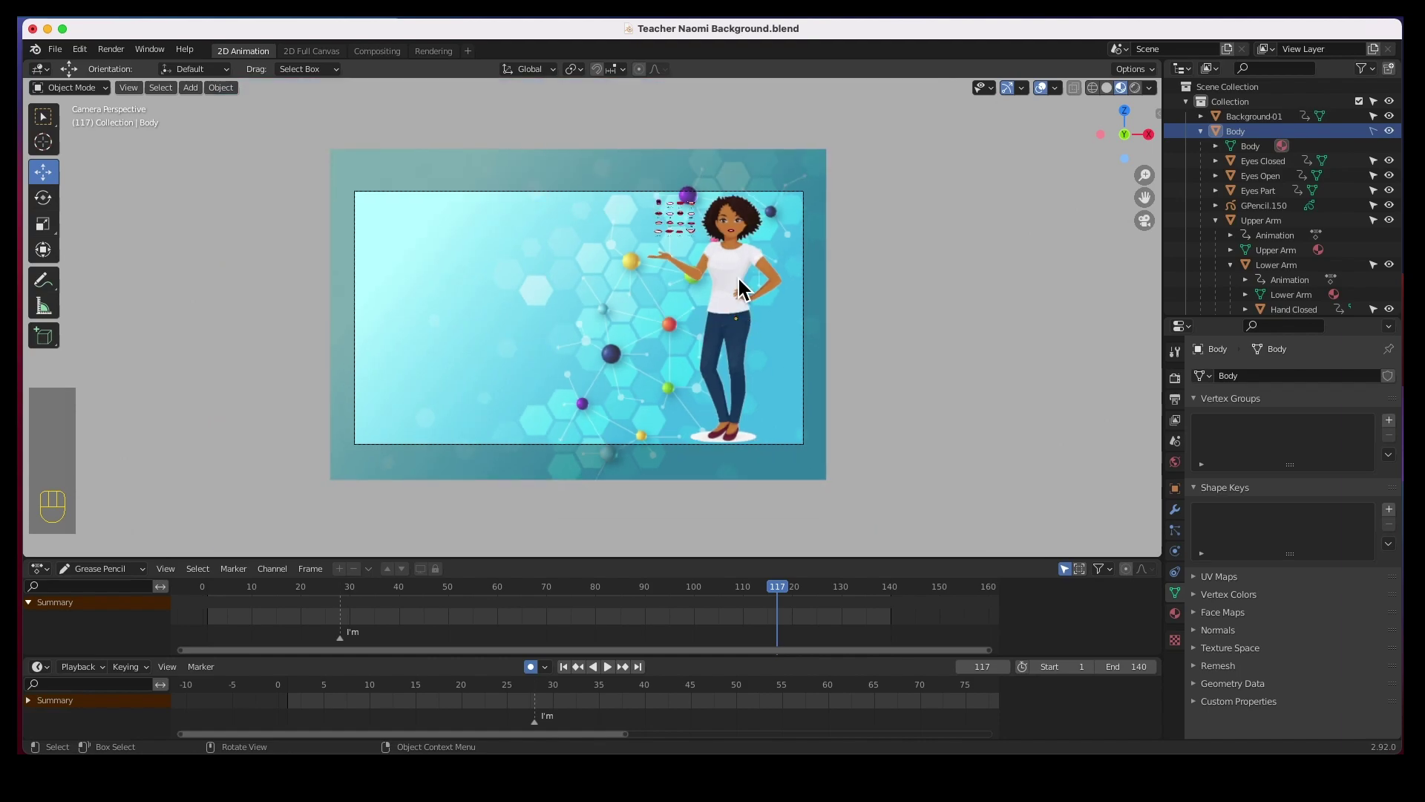
pyautogui.click(43, 225)
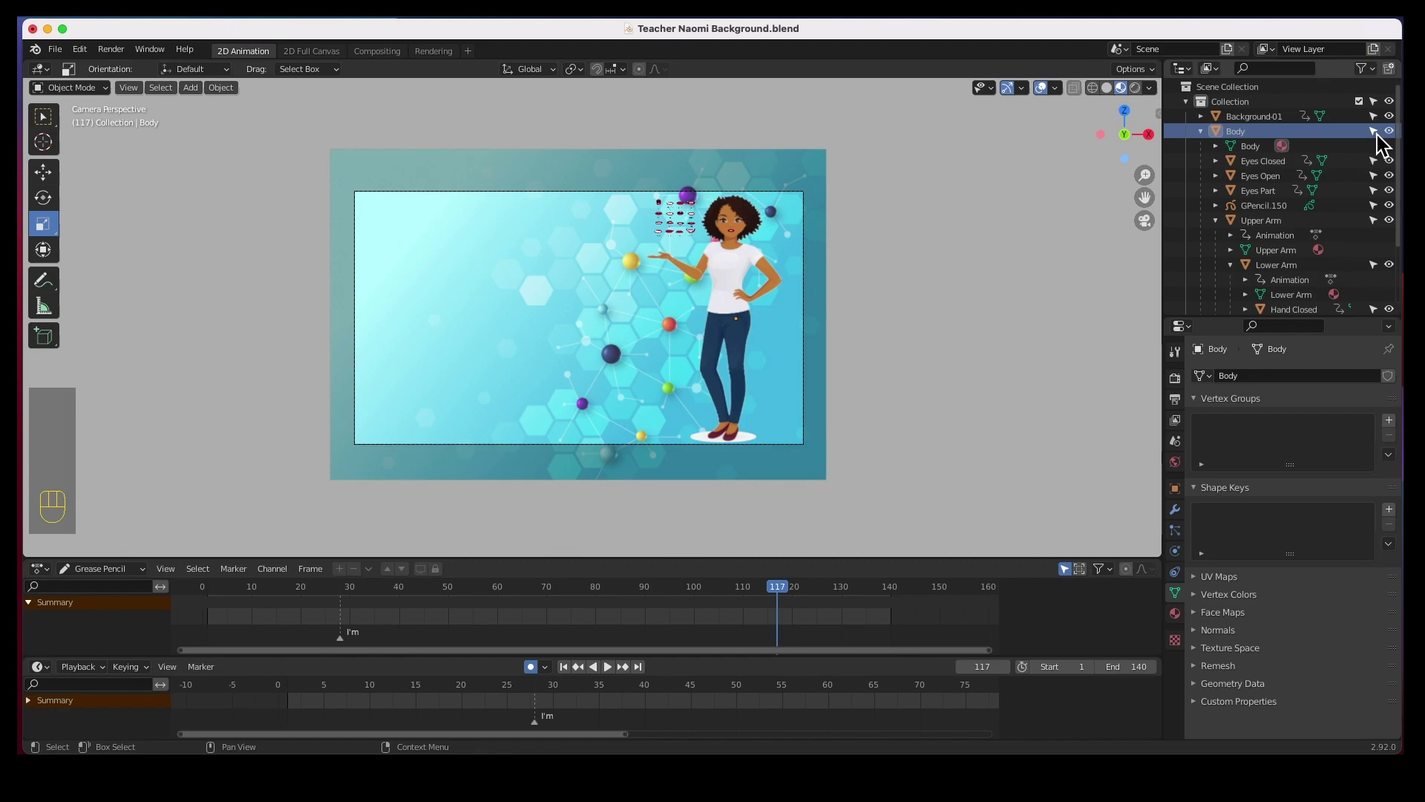
pyautogui.click(1237, 133)
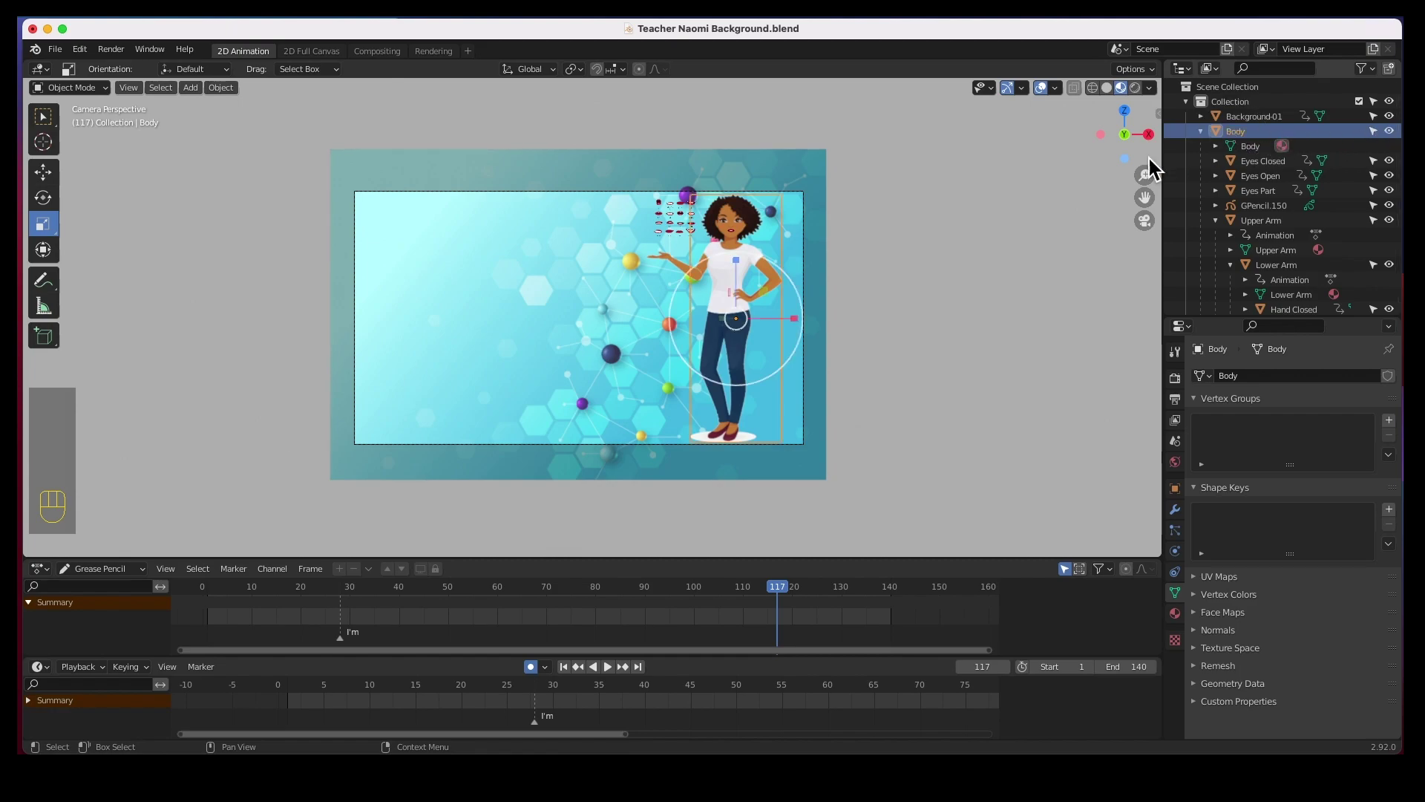
pyautogui.moveTo(751, 325); pyautogui.dragTo(772, 342)
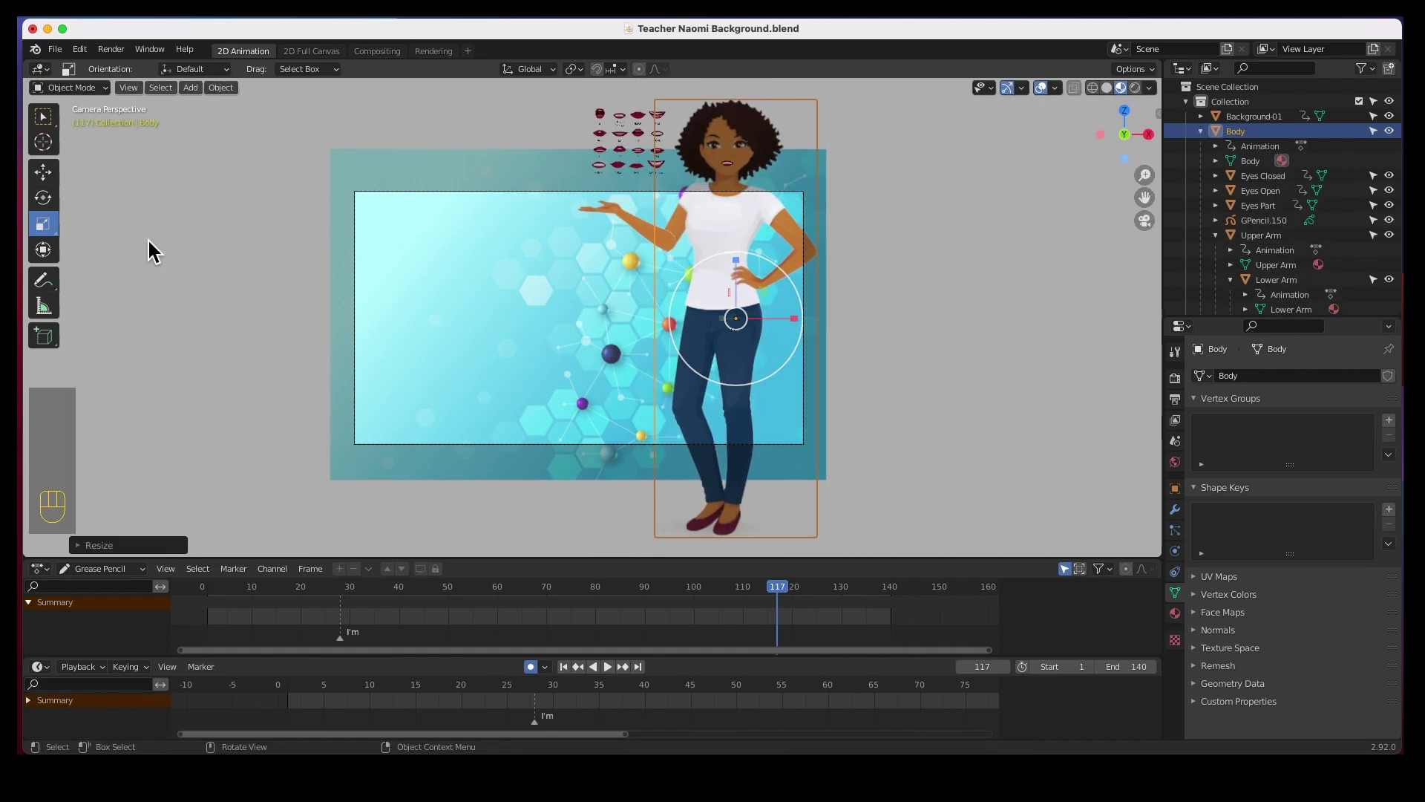
# Step: Move the teacher down and slightly left so her legs are cropped at the bottom
pyautogui.click(43, 171)
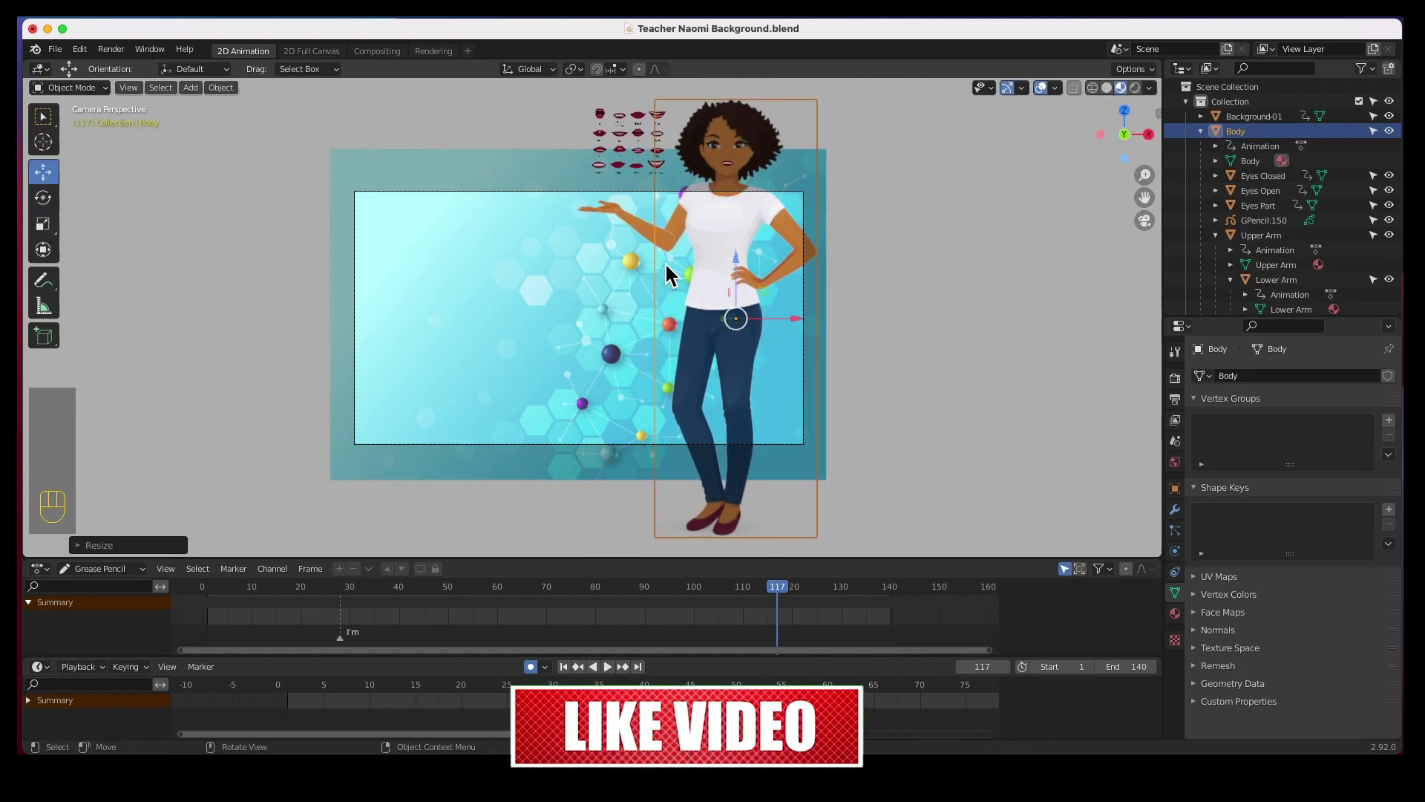
pyautogui.moveTo(735, 276); pyautogui.dragTo(741, 357)
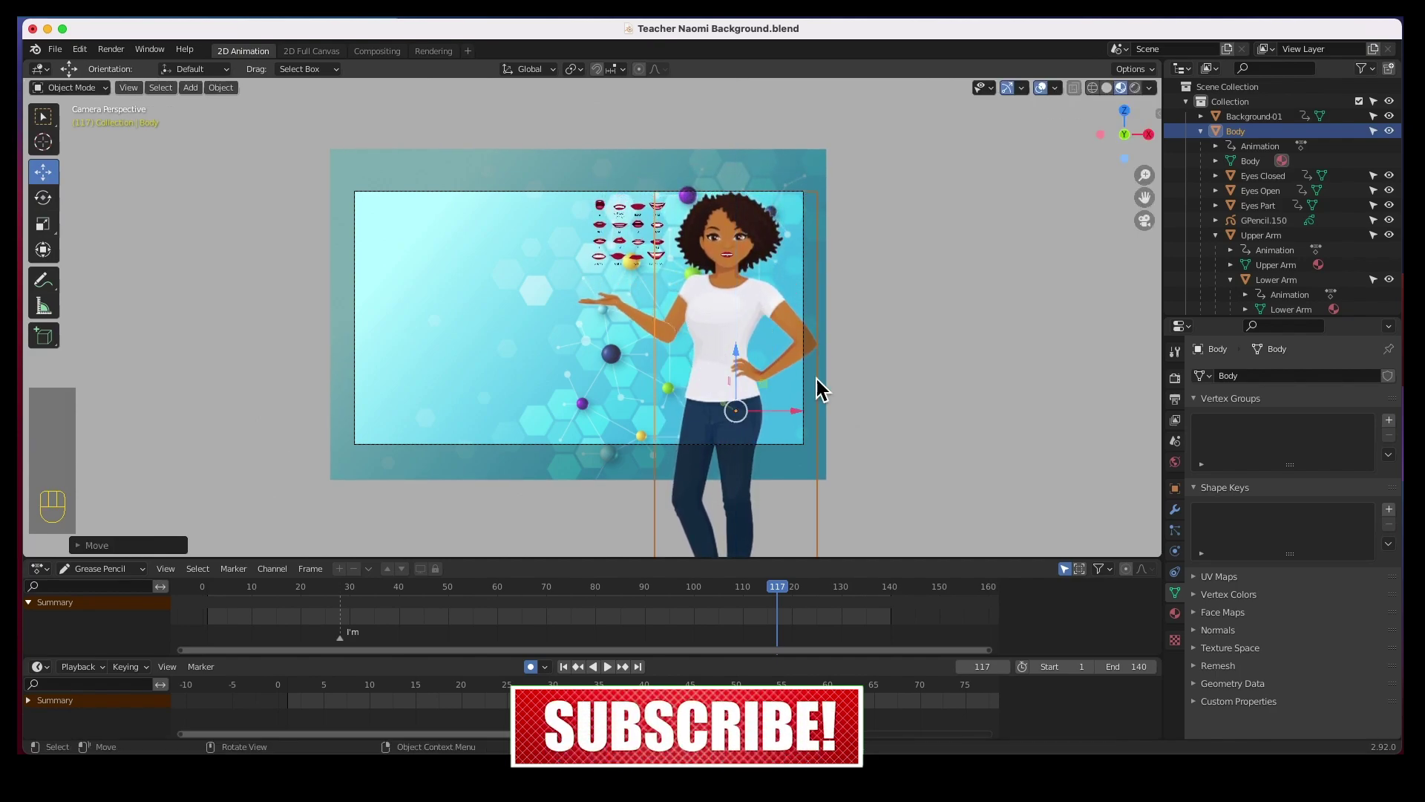
pyautogui.moveTo(801, 416); pyautogui.dragTo(750, 393)
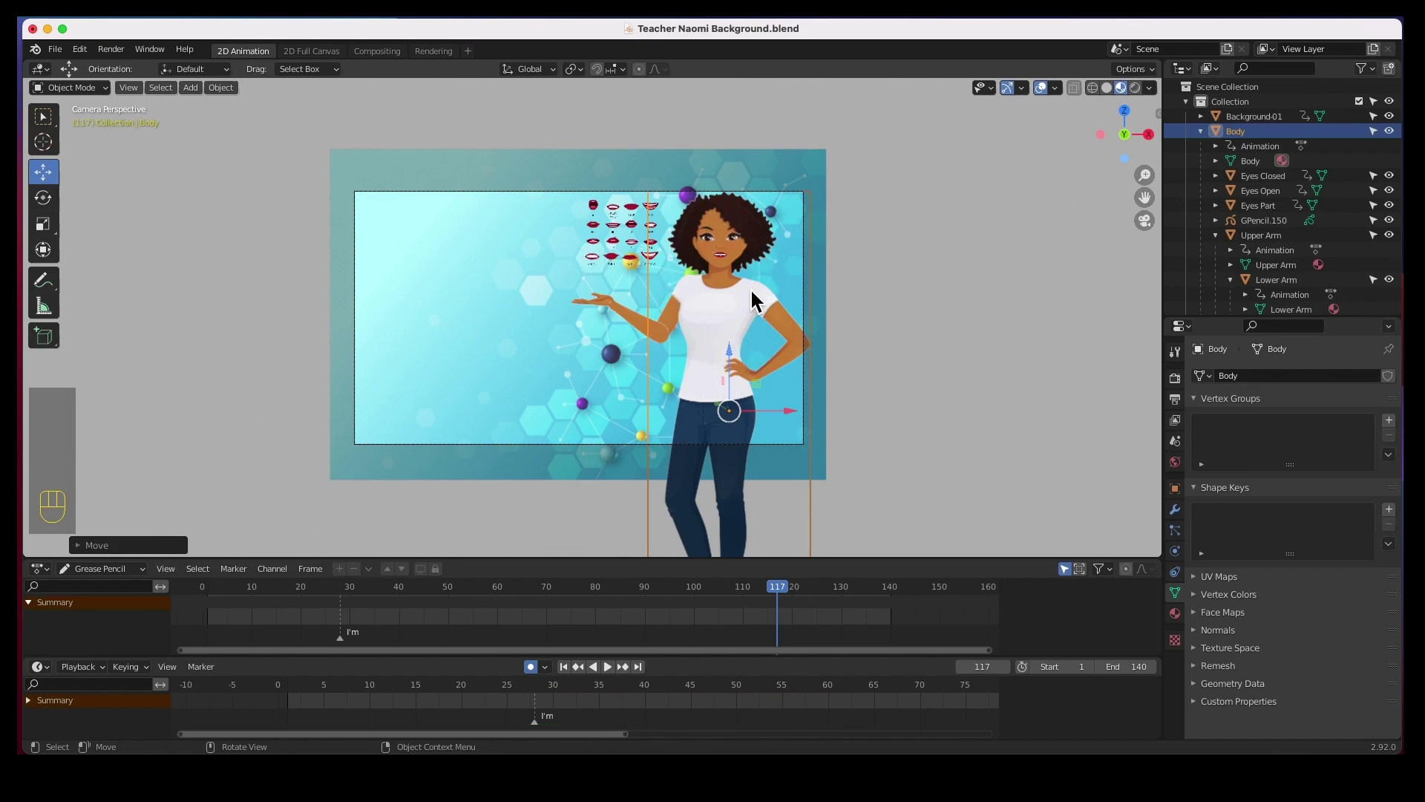
pyautogui.click(946, 313)
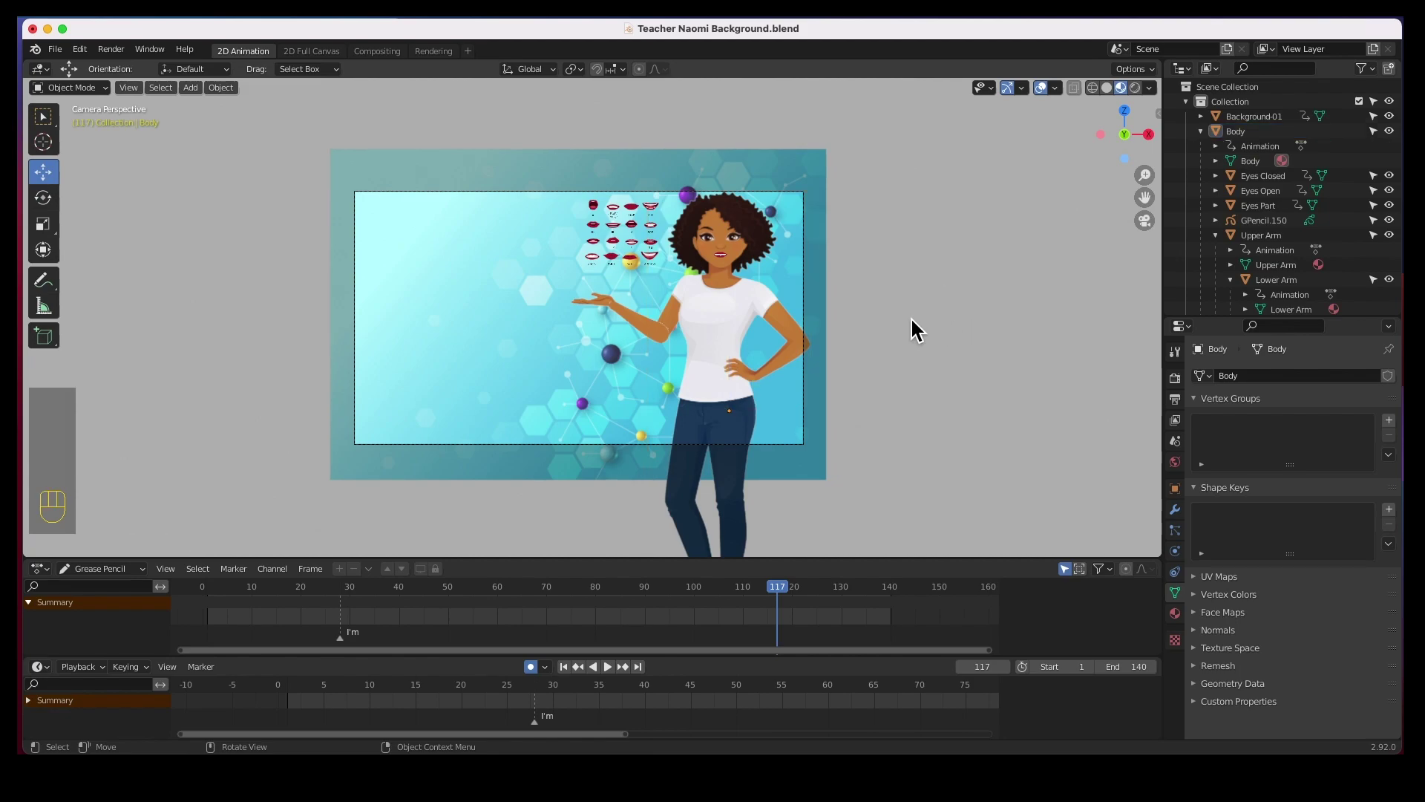
pyautogui.click(724, 289)
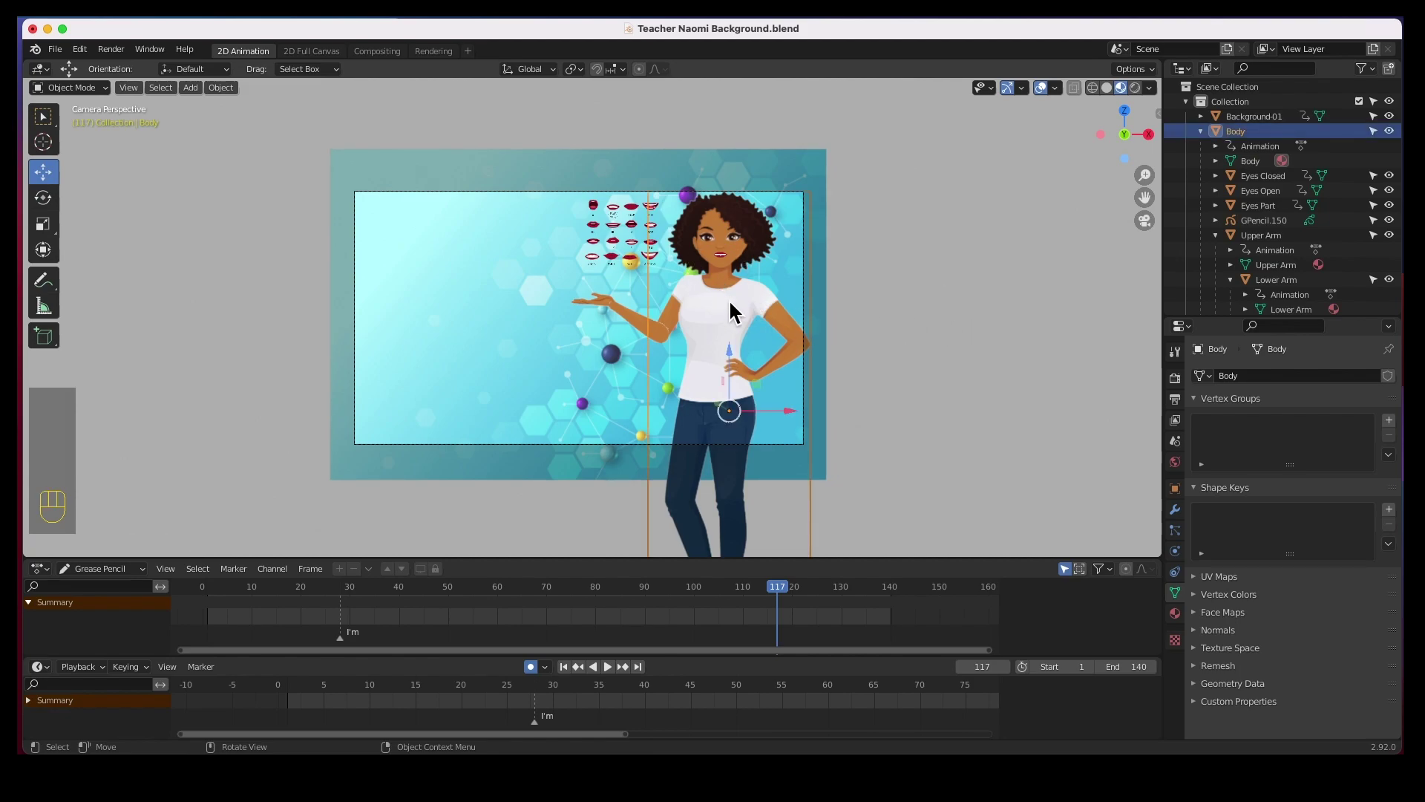
# Step: Select GPencil.150, hide and lock its Mouth Shapes layer, then deselect it
pyautogui.click(614, 225)
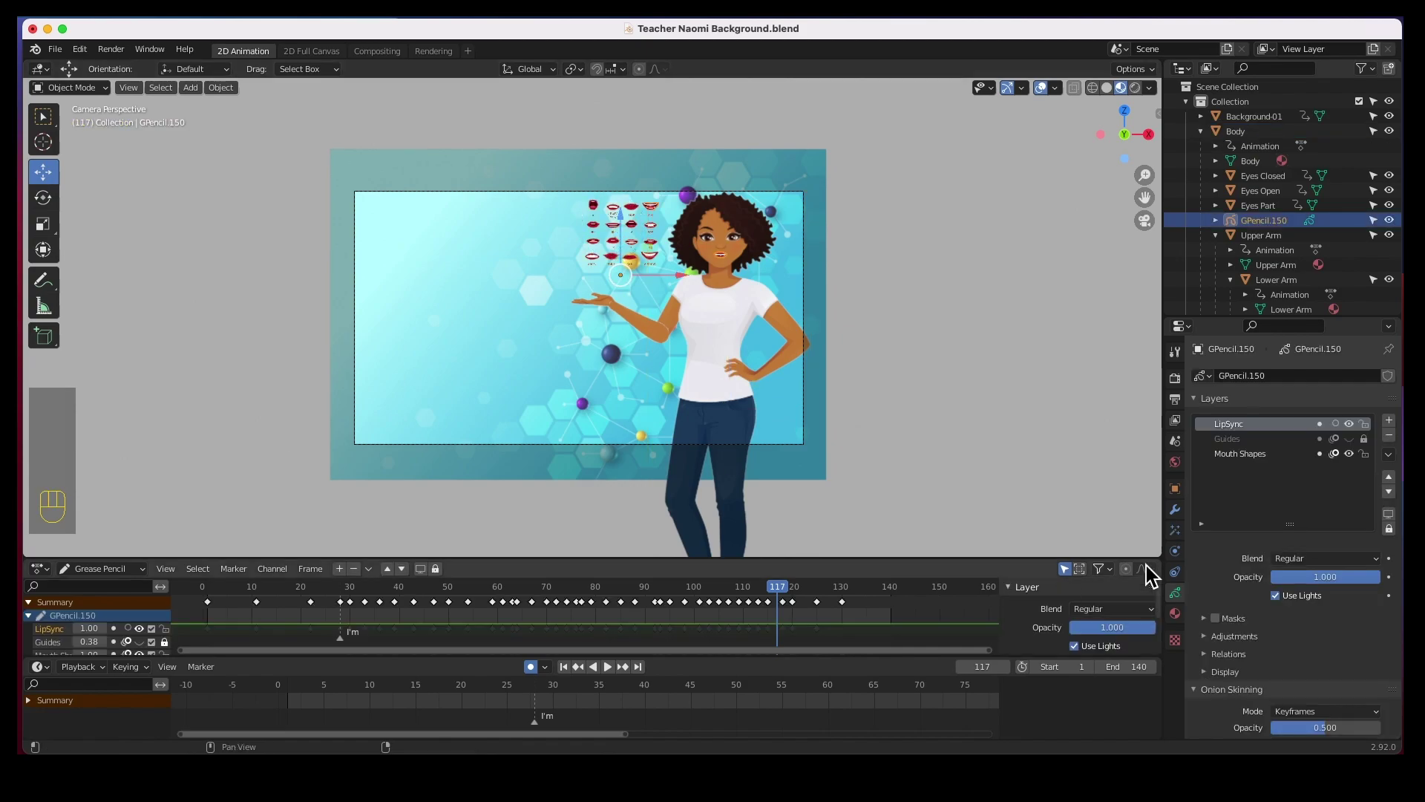
pyautogui.click(1349, 453)
pyautogui.click(1364, 453)
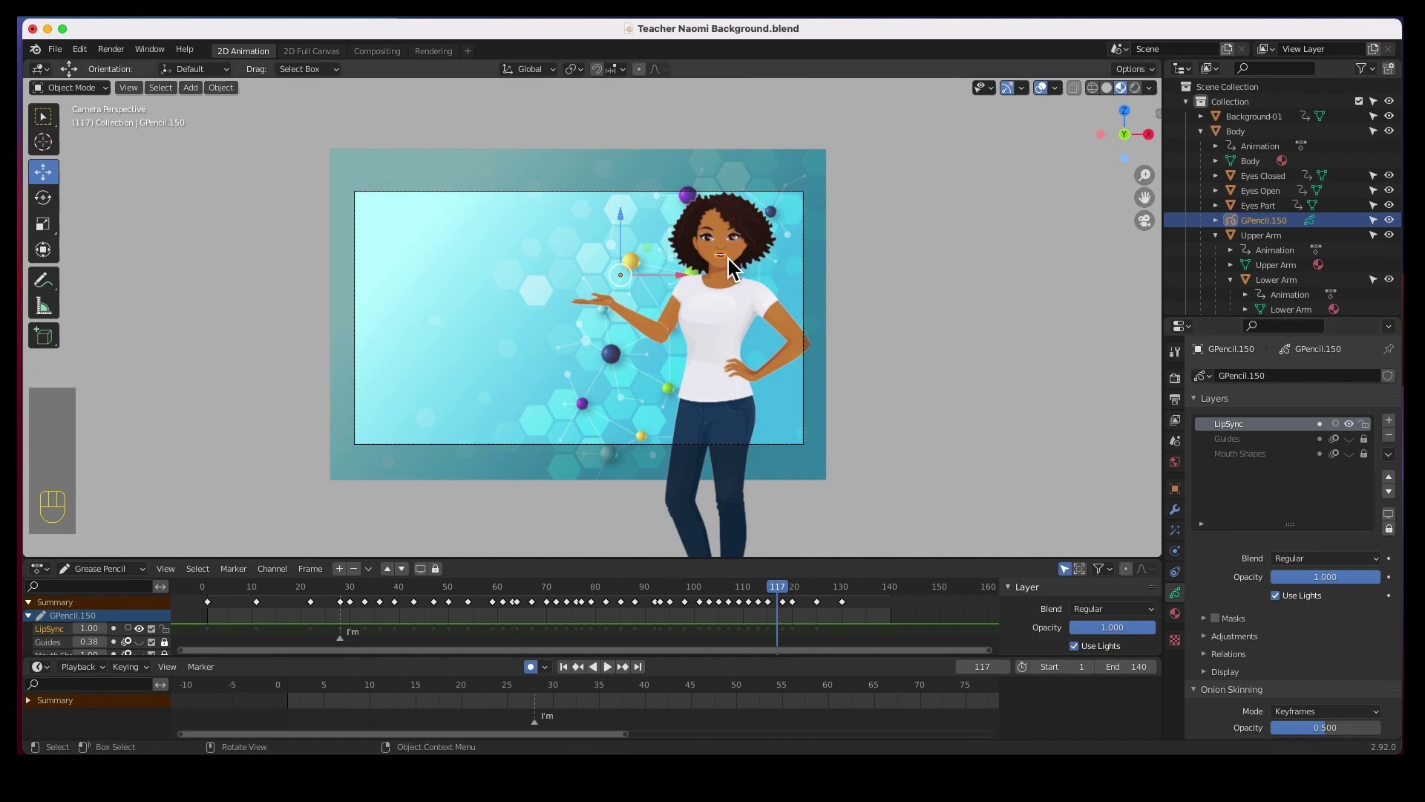
pyautogui.click(954, 331)
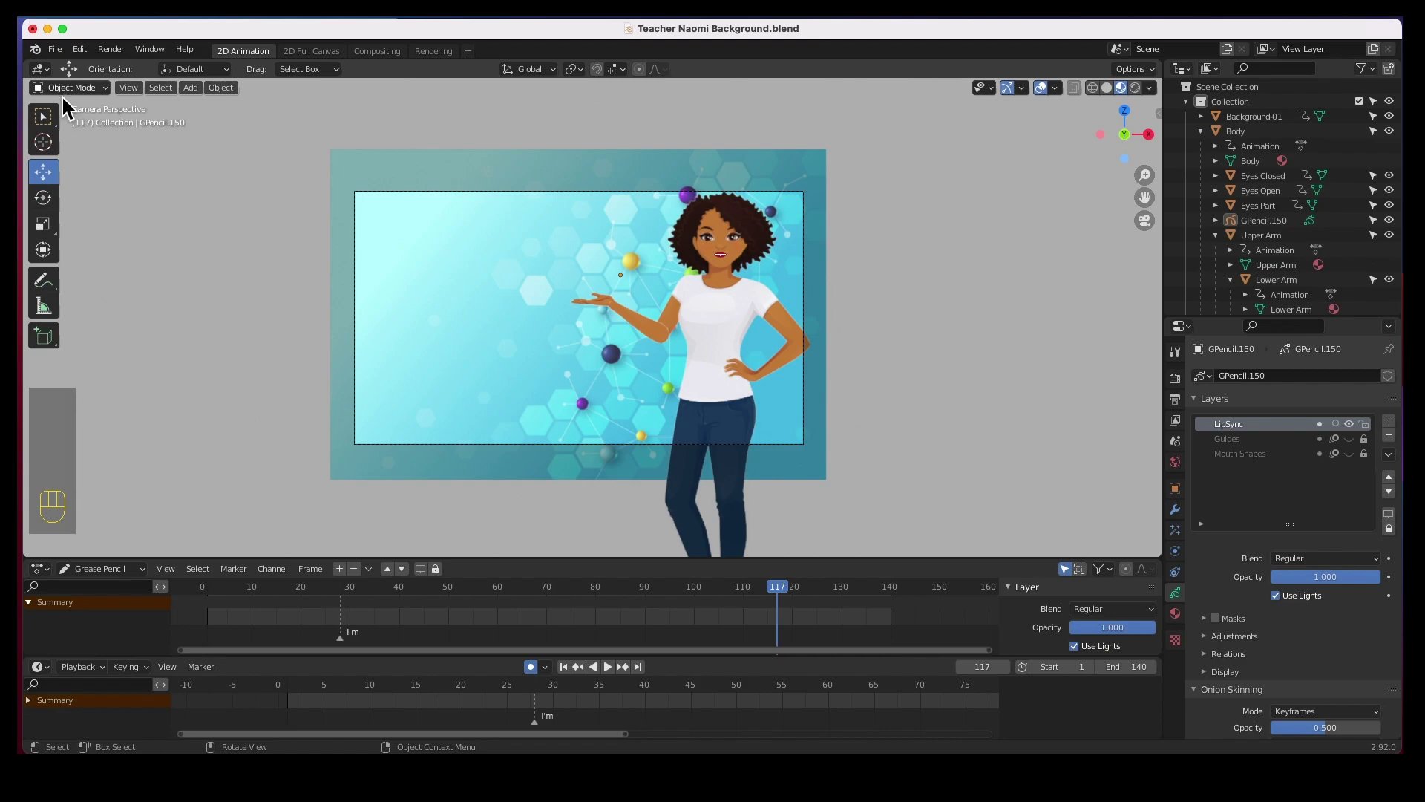
# Step: Add a text object with 90° X rotation and move it 4.91 m left into the frame's upper left
pyautogui.click(191, 88)
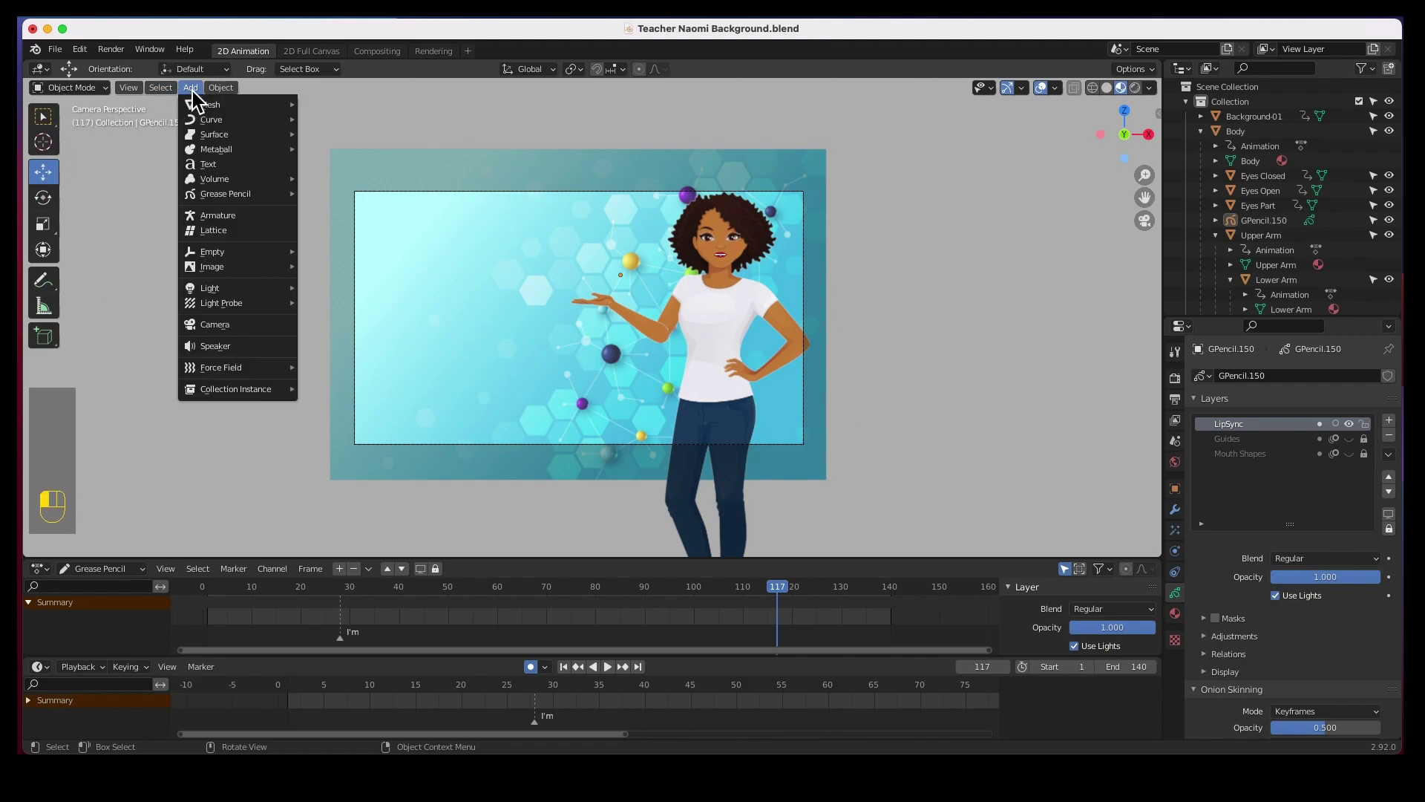
pyautogui.click(197, 163)
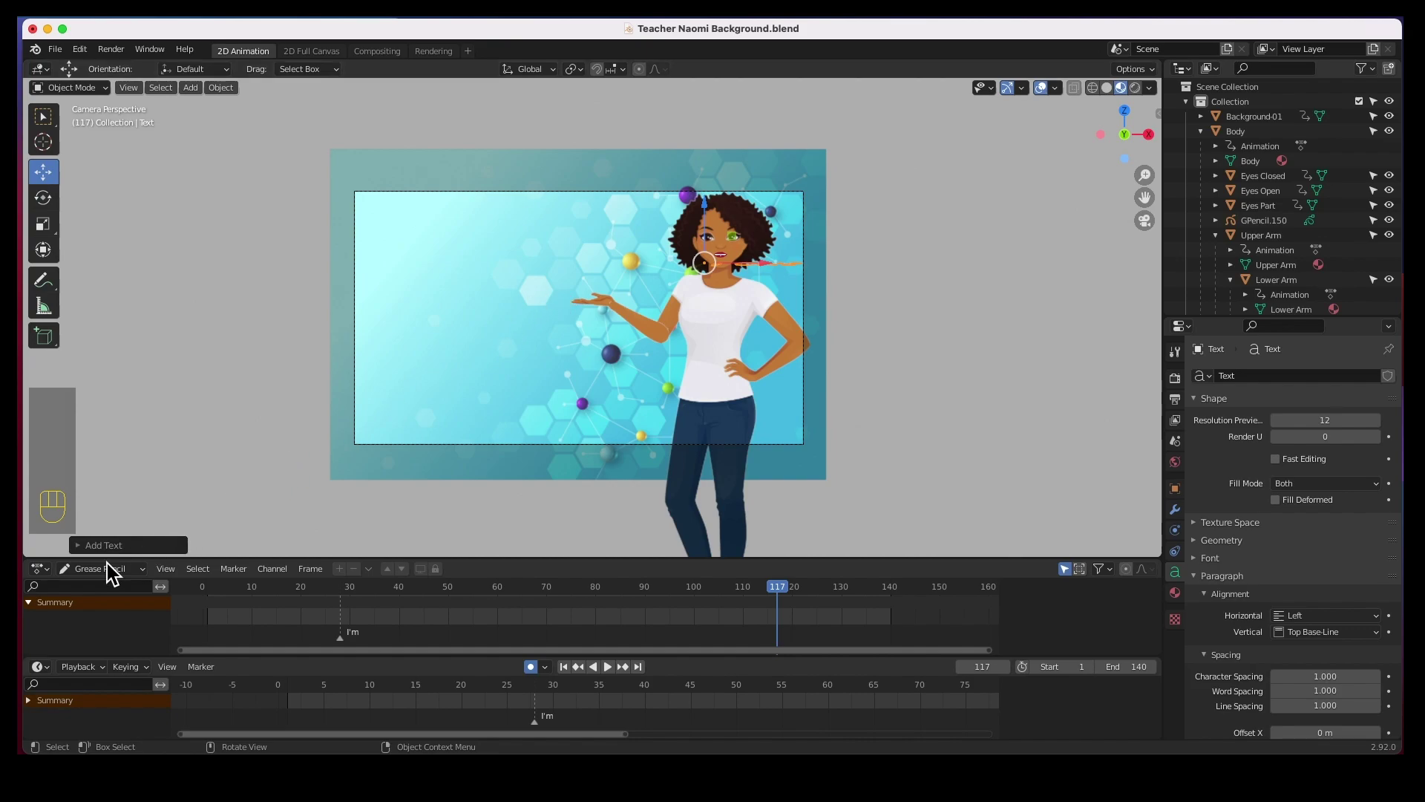
pyautogui.click(84, 551)
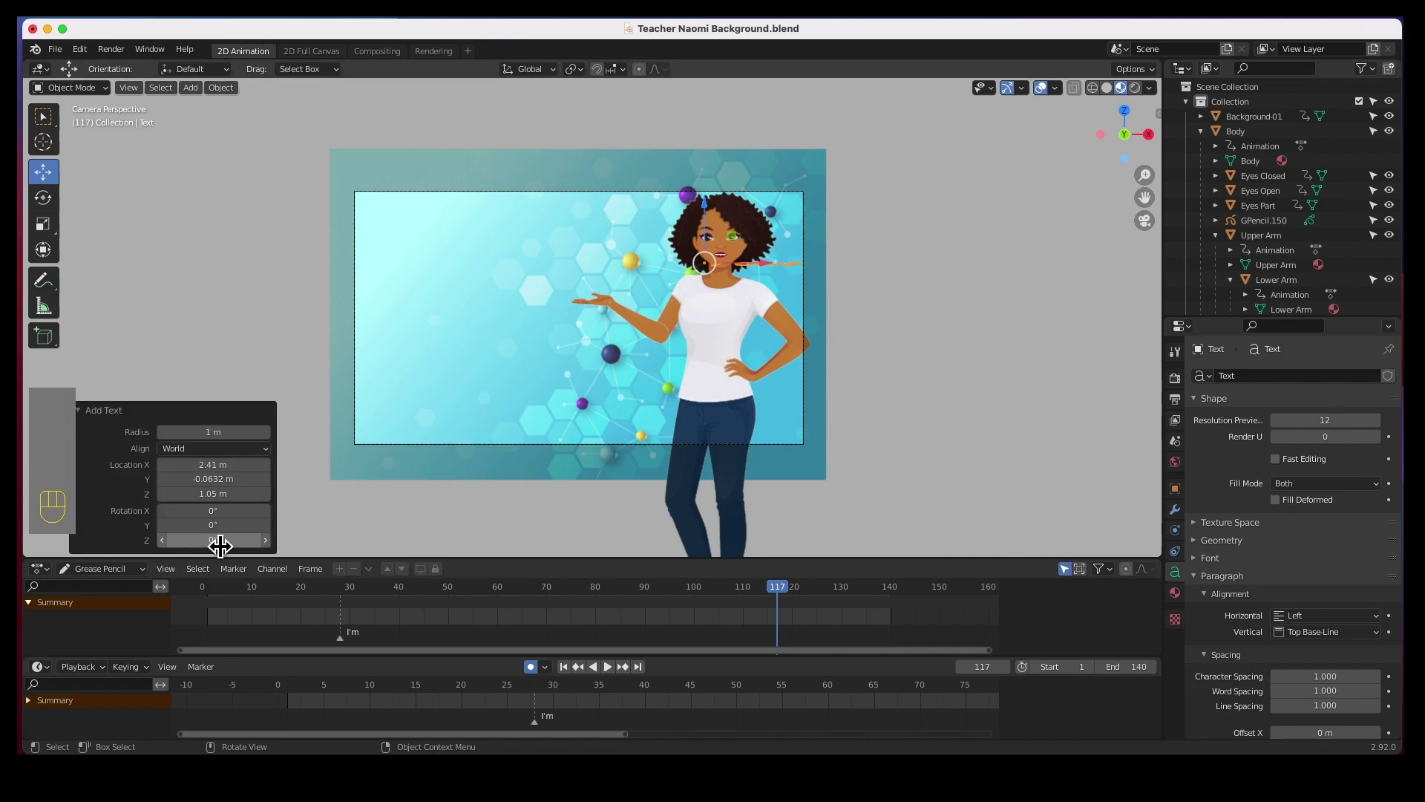
pyautogui.click(213, 511)
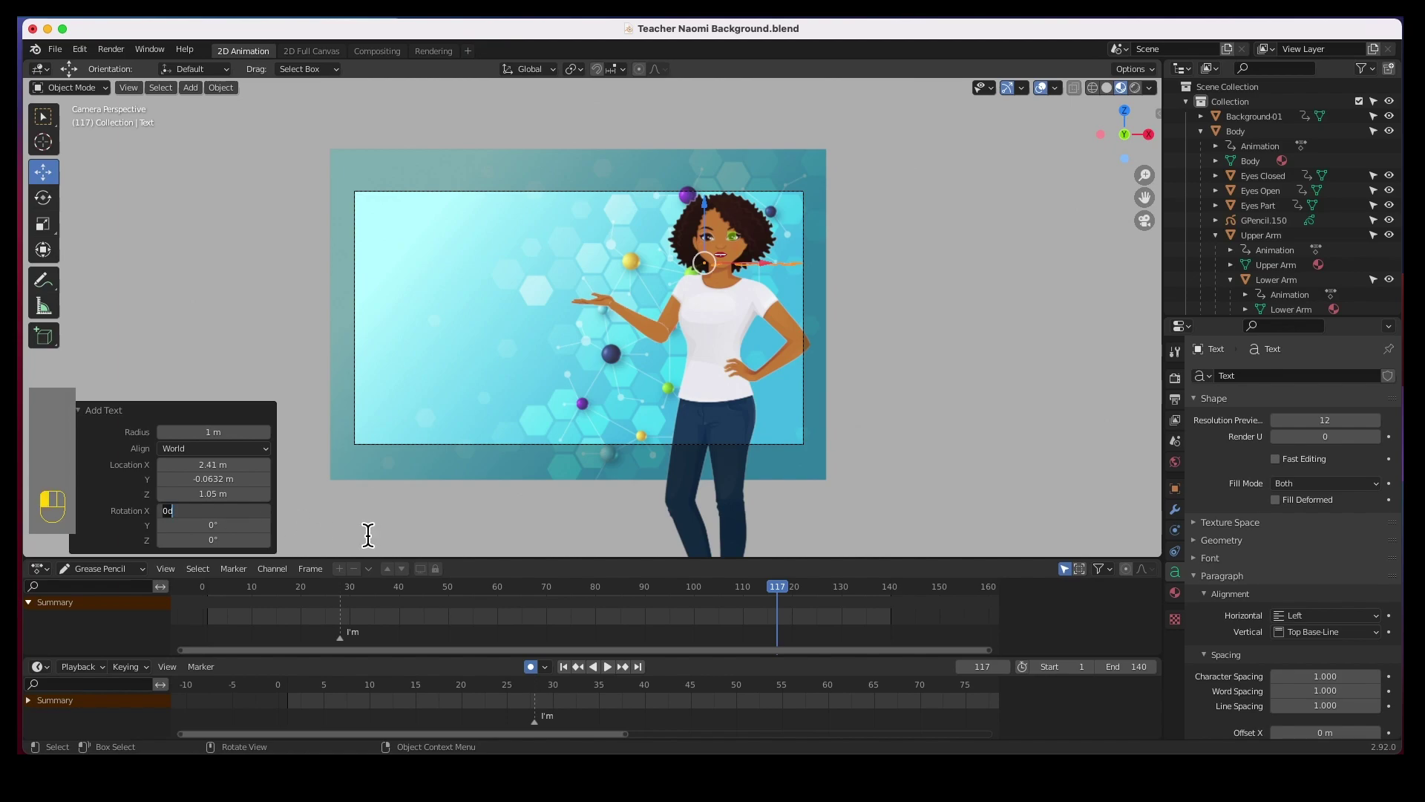
pyautogui.write('90')
pyautogui.press('Return')
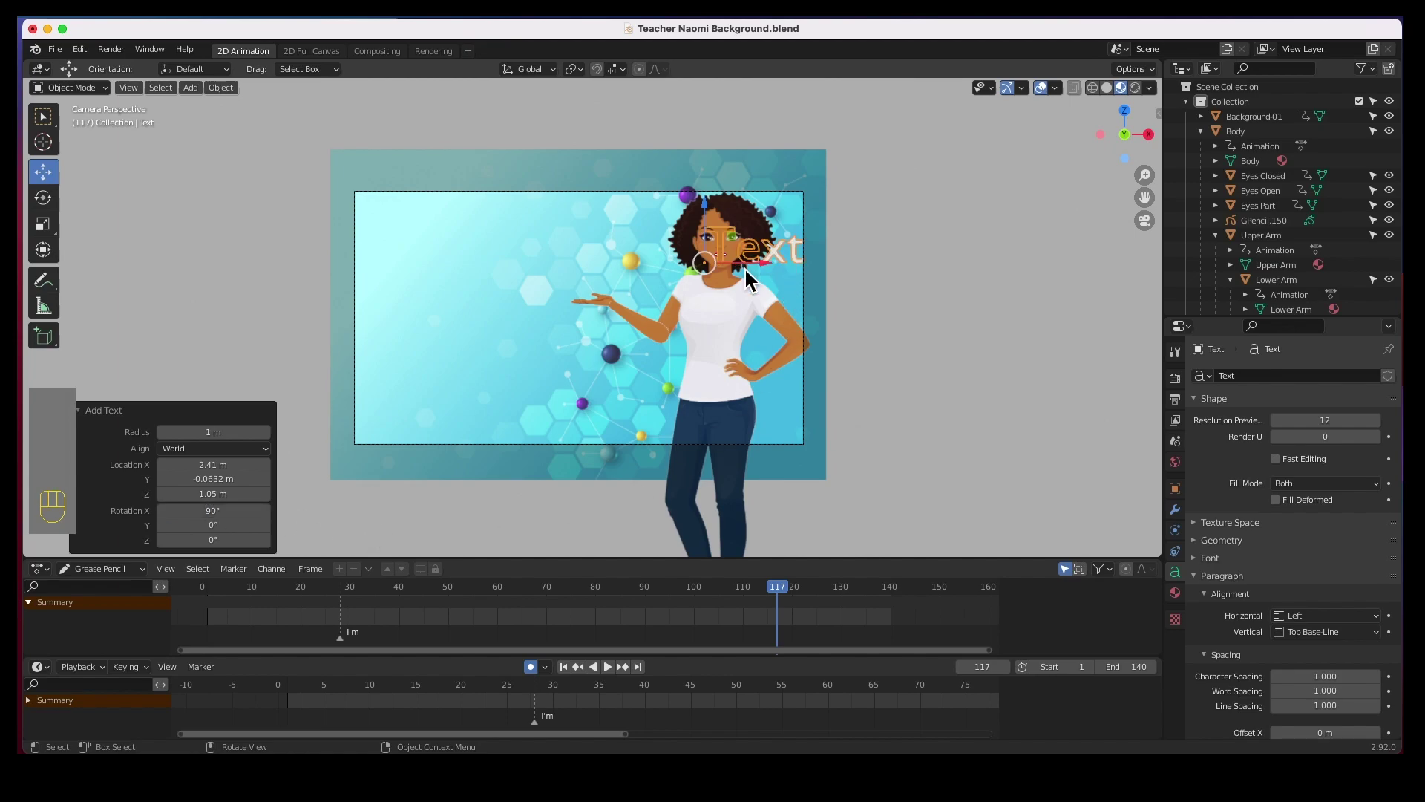
pyautogui.moveTo(758, 269); pyautogui.dragTo(485, 274)
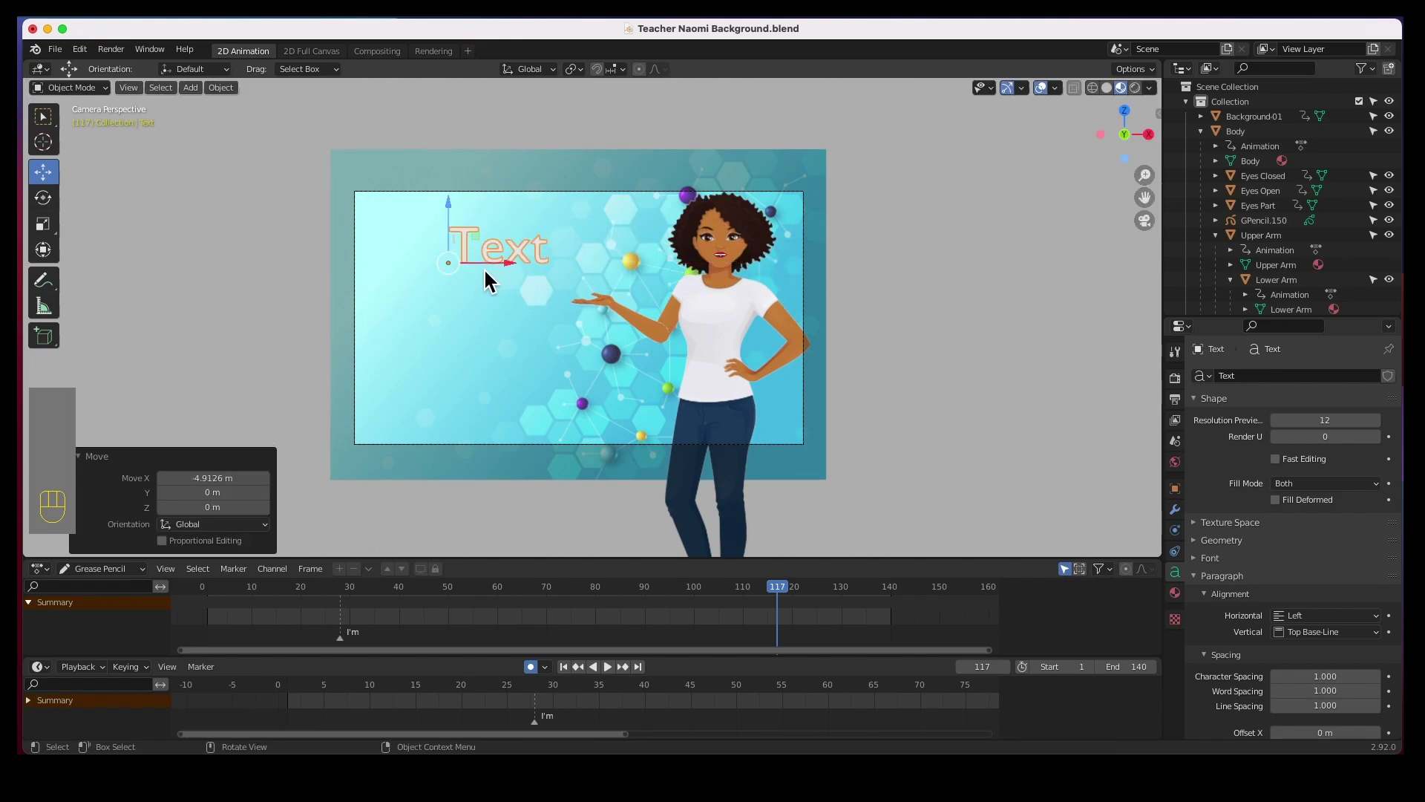
# Step: In Edit Mode, replace 'Text' with 'ANALYTICAL' and a second line 'CHEMESTRY'
pyautogui.click(84, 89)
pyautogui.click(70, 121)
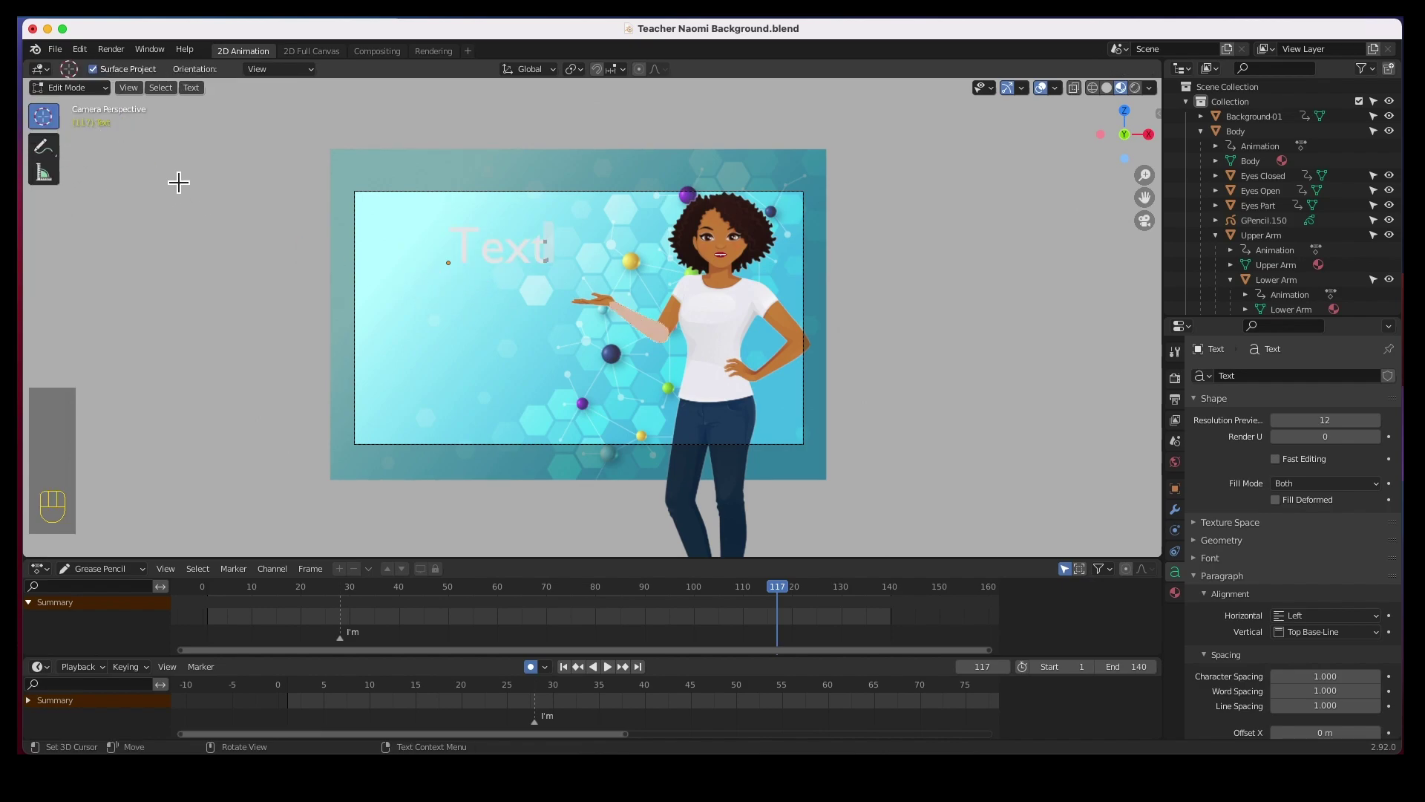
pyautogui.press('BackSpace')
pyautogui.press('BackSpace')
pyautogui.press('BackSpace')
pyautogui.press('BackSpace')
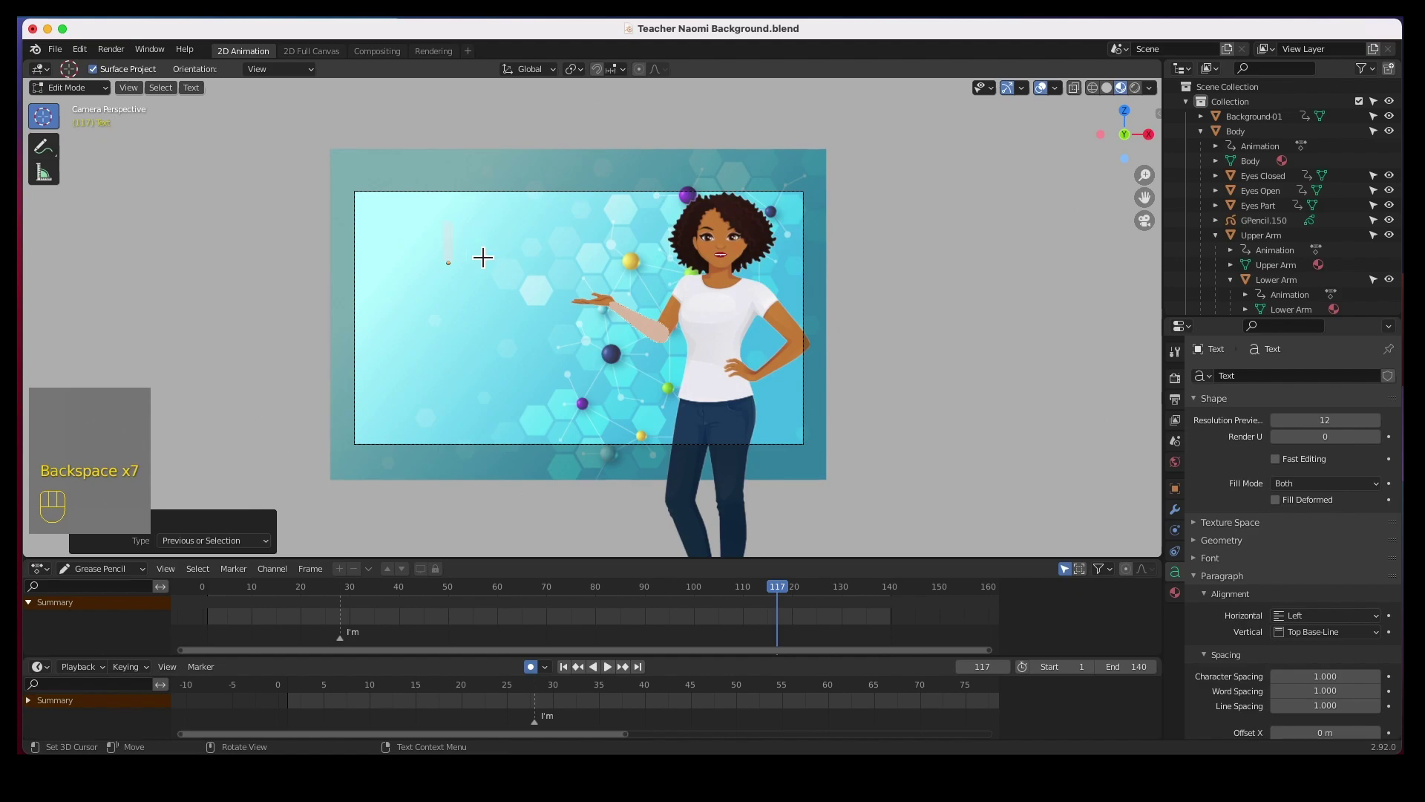
pyautogui.write('ANAL')
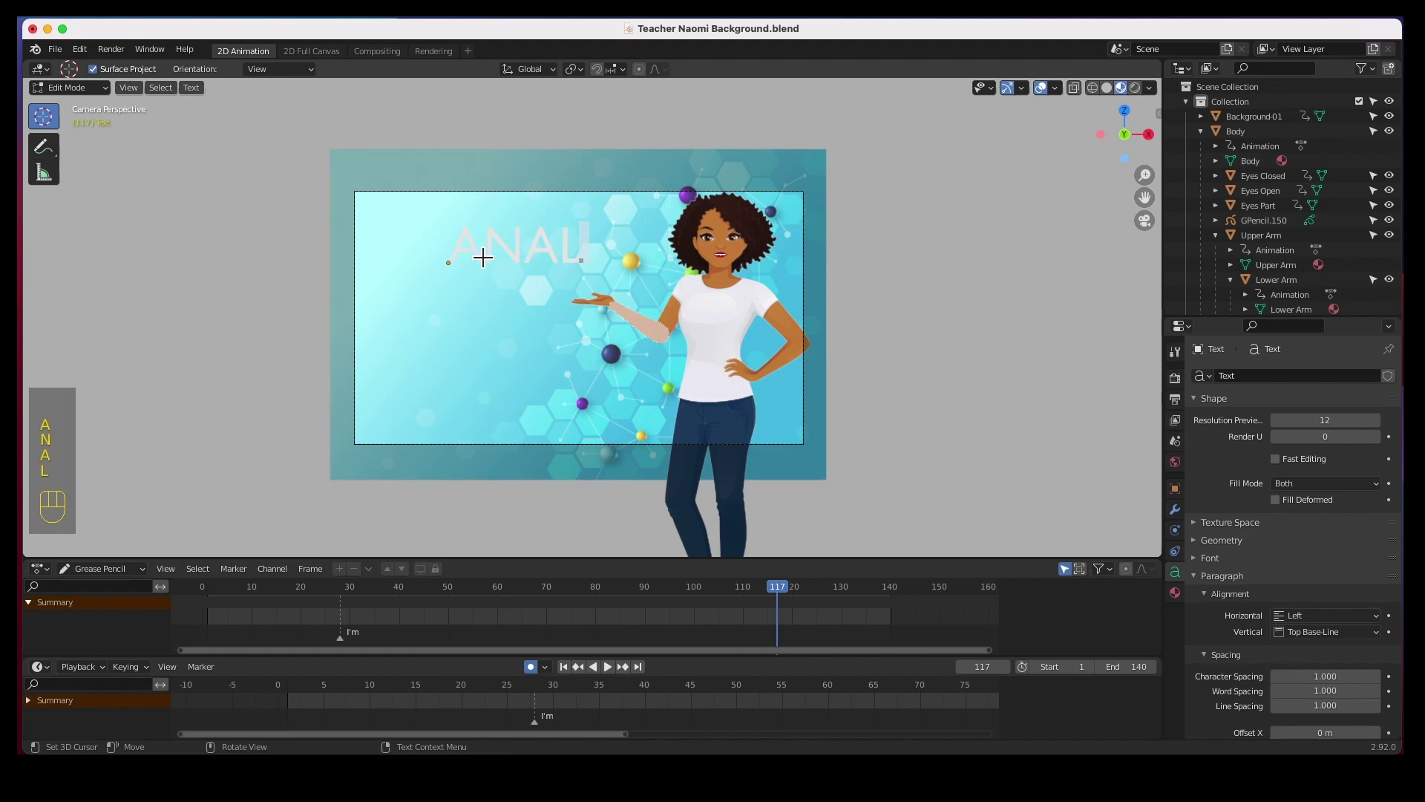
pyautogui.write('YTICAL')
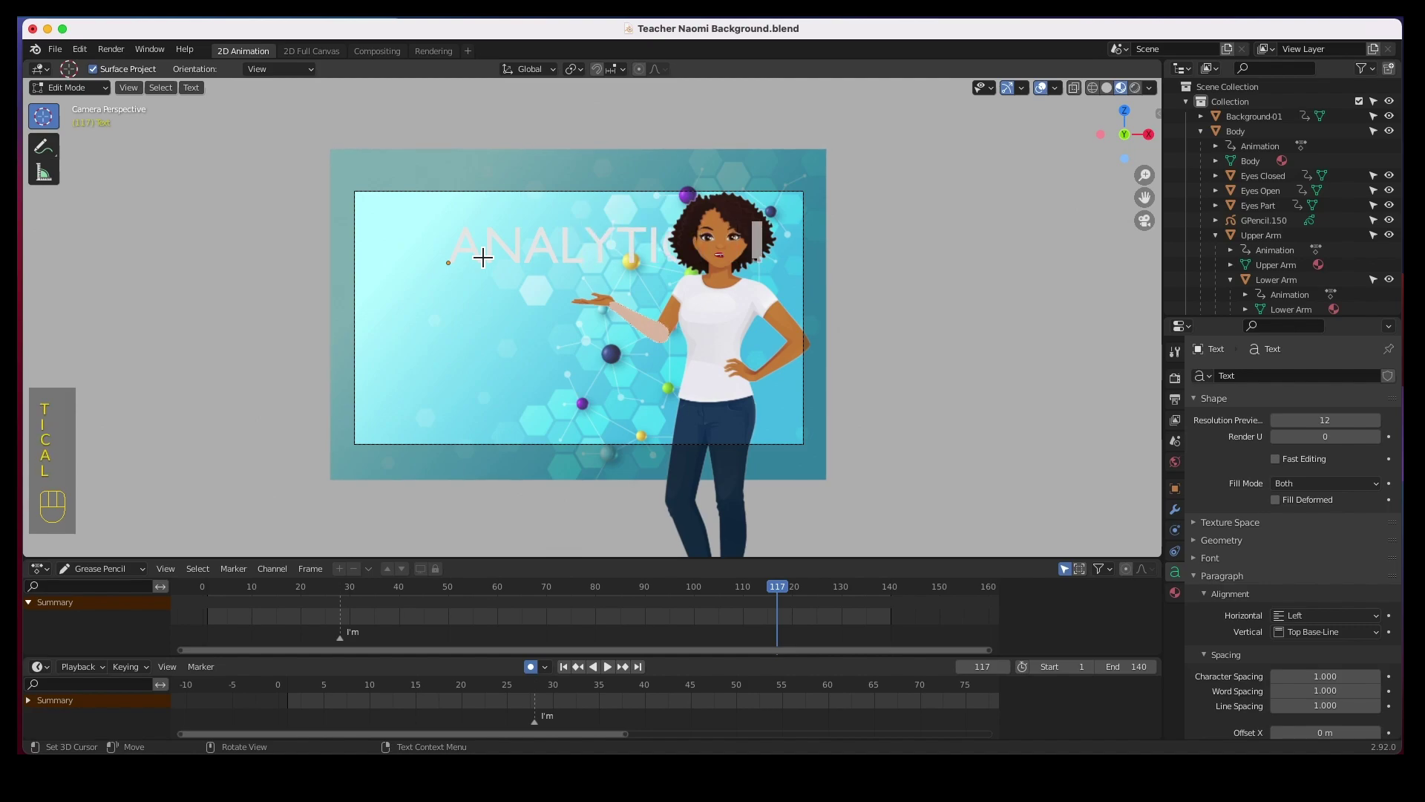
pyautogui.press('Return')
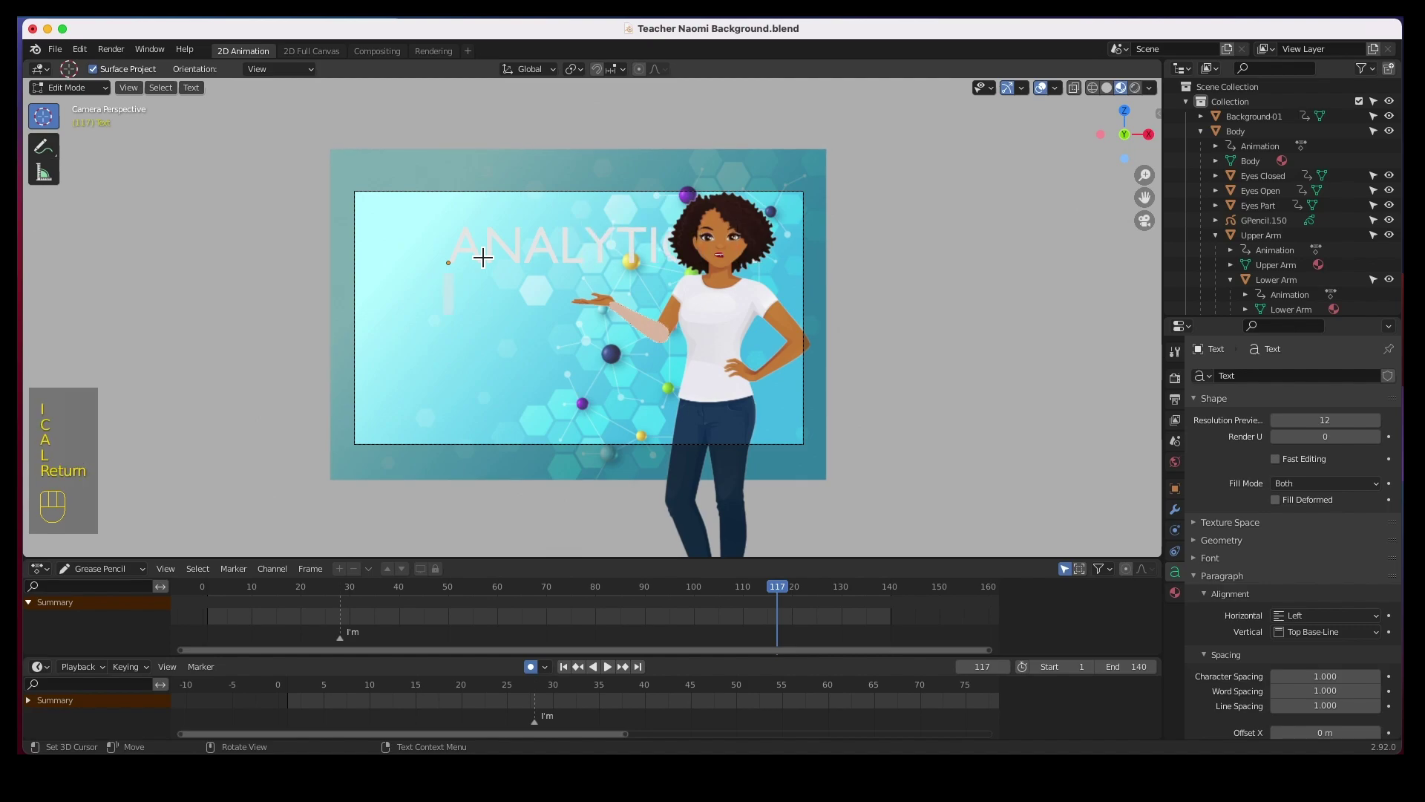
pyautogui.write('CHEMES')
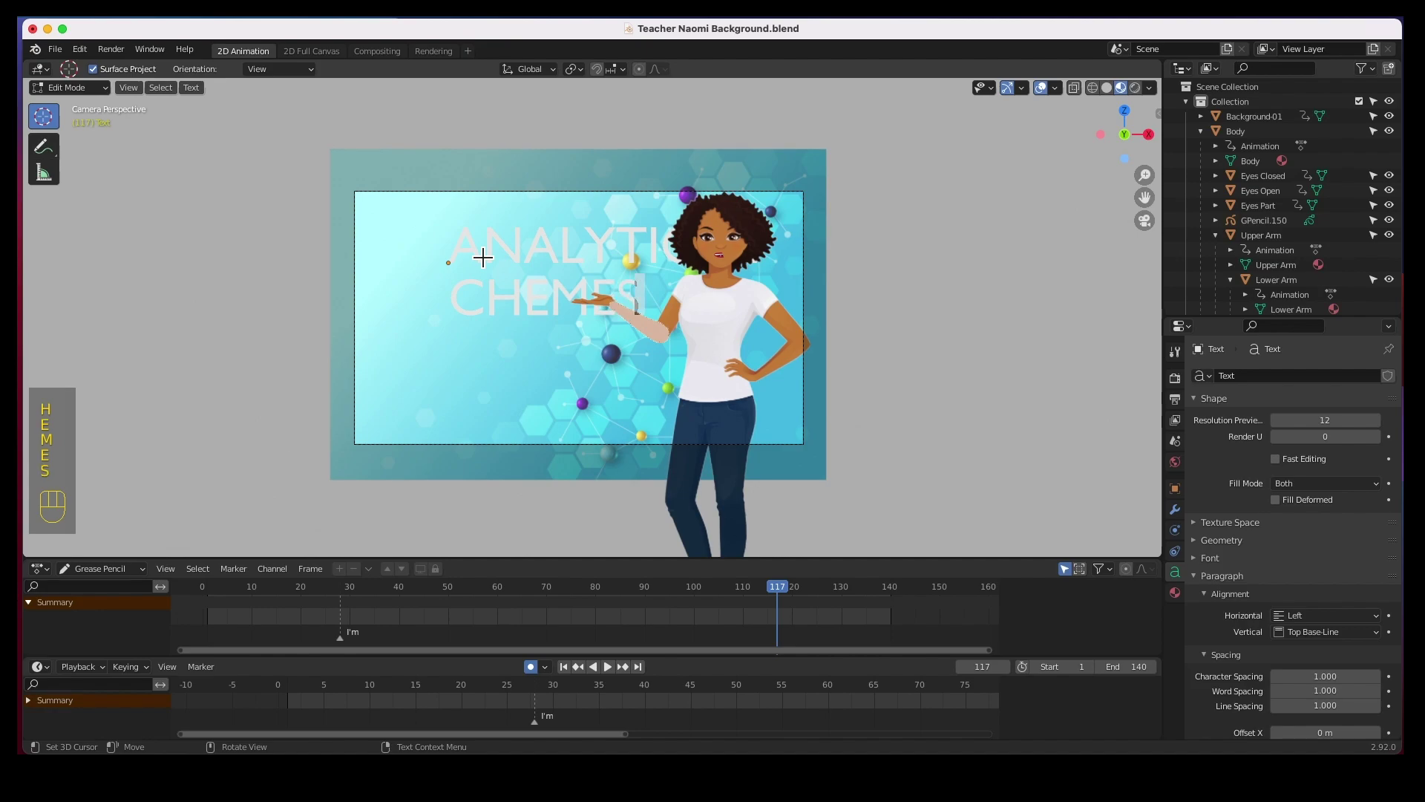
pyautogui.write('TRY')
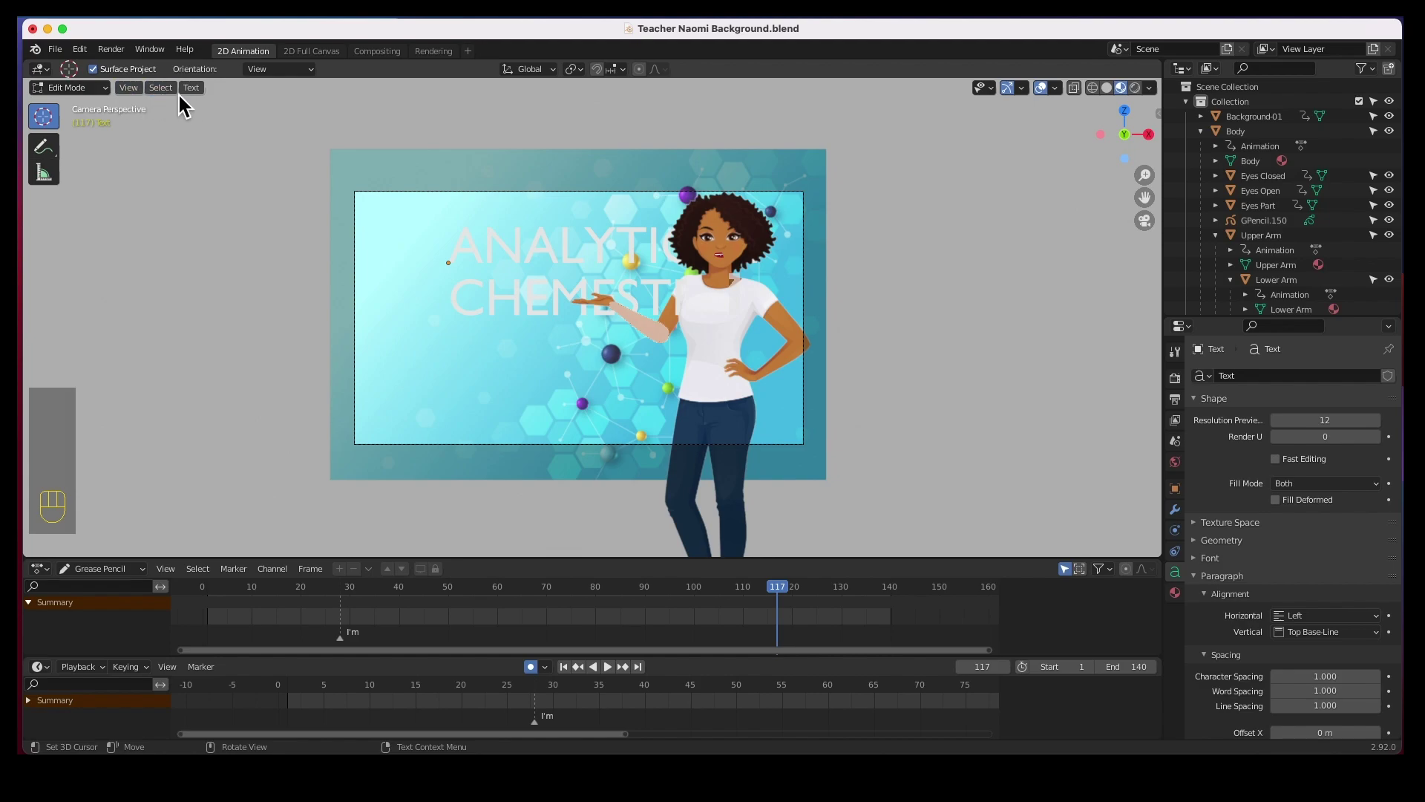
# Step: Return to Object Mode and give the title a new Material.001 with a deep red base colour
pyautogui.click(96, 90)
pyautogui.click(93, 100)
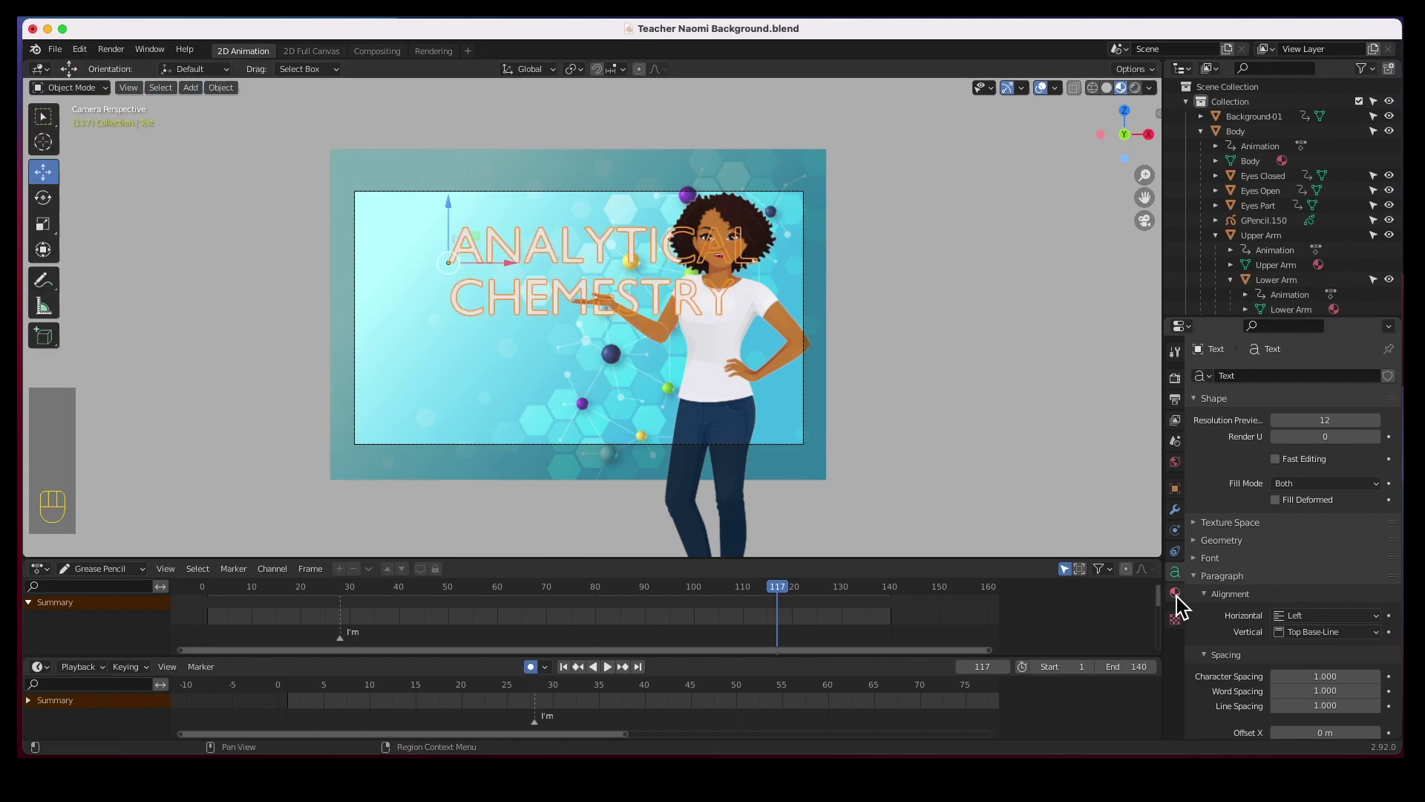
pyautogui.click(1176, 594)
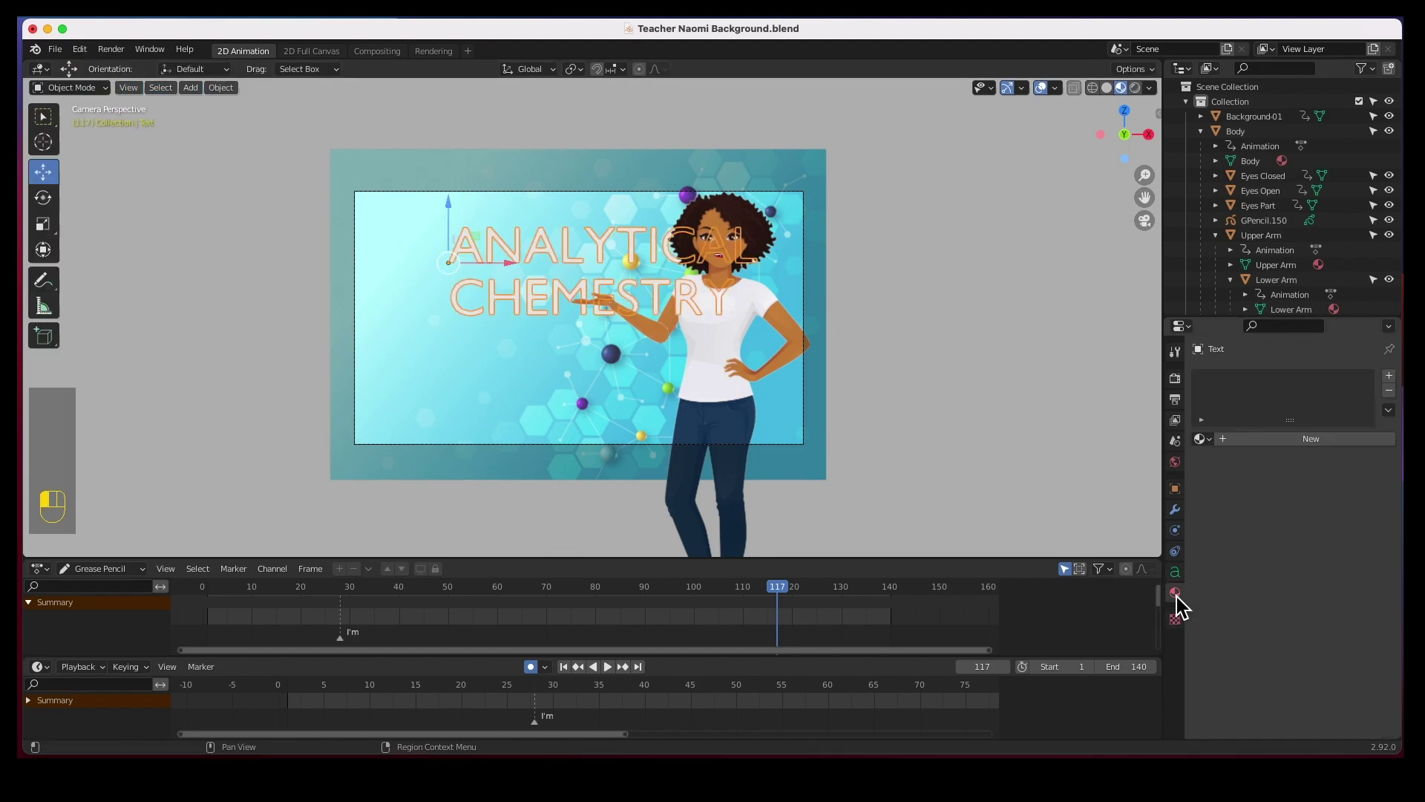
pyautogui.click(1390, 377)
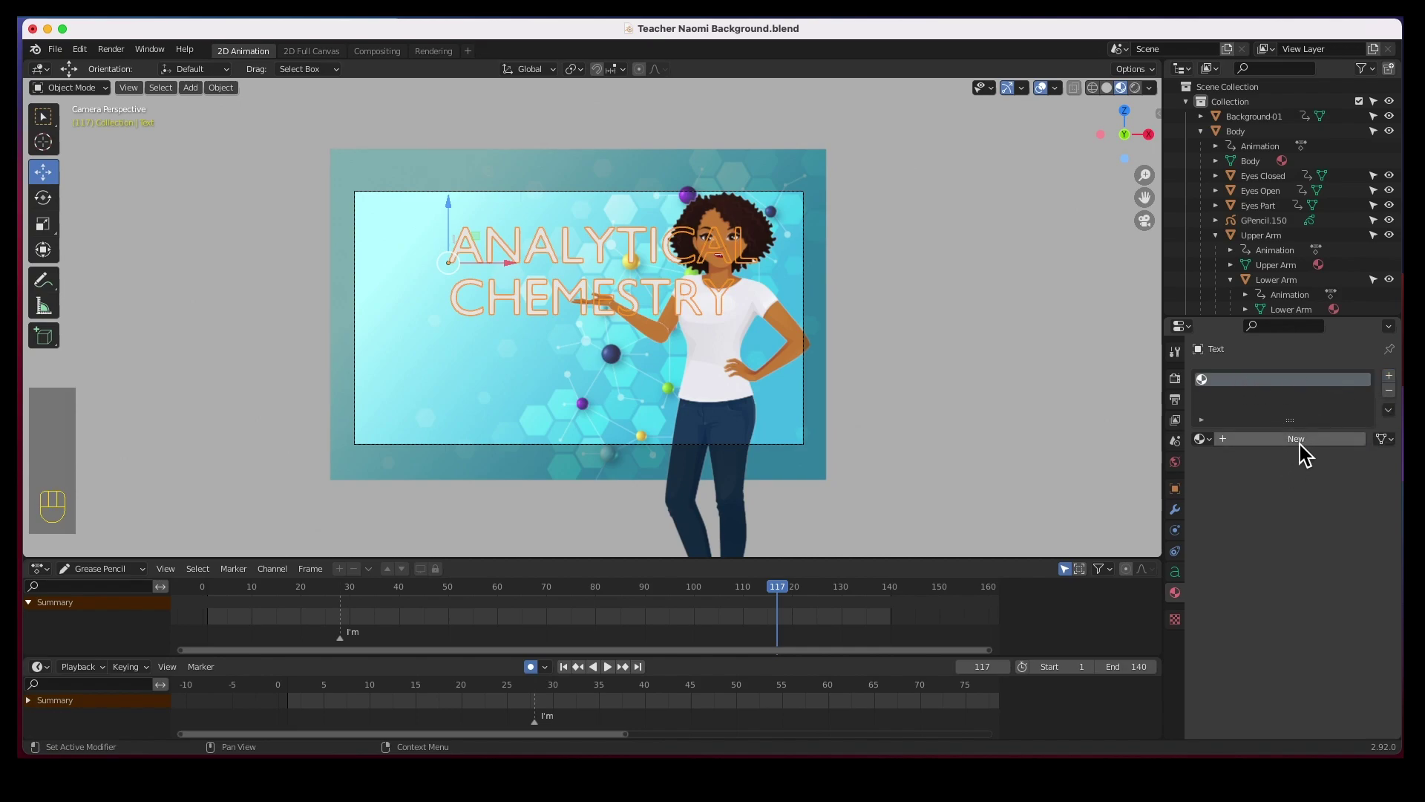
pyautogui.click(1299, 444)
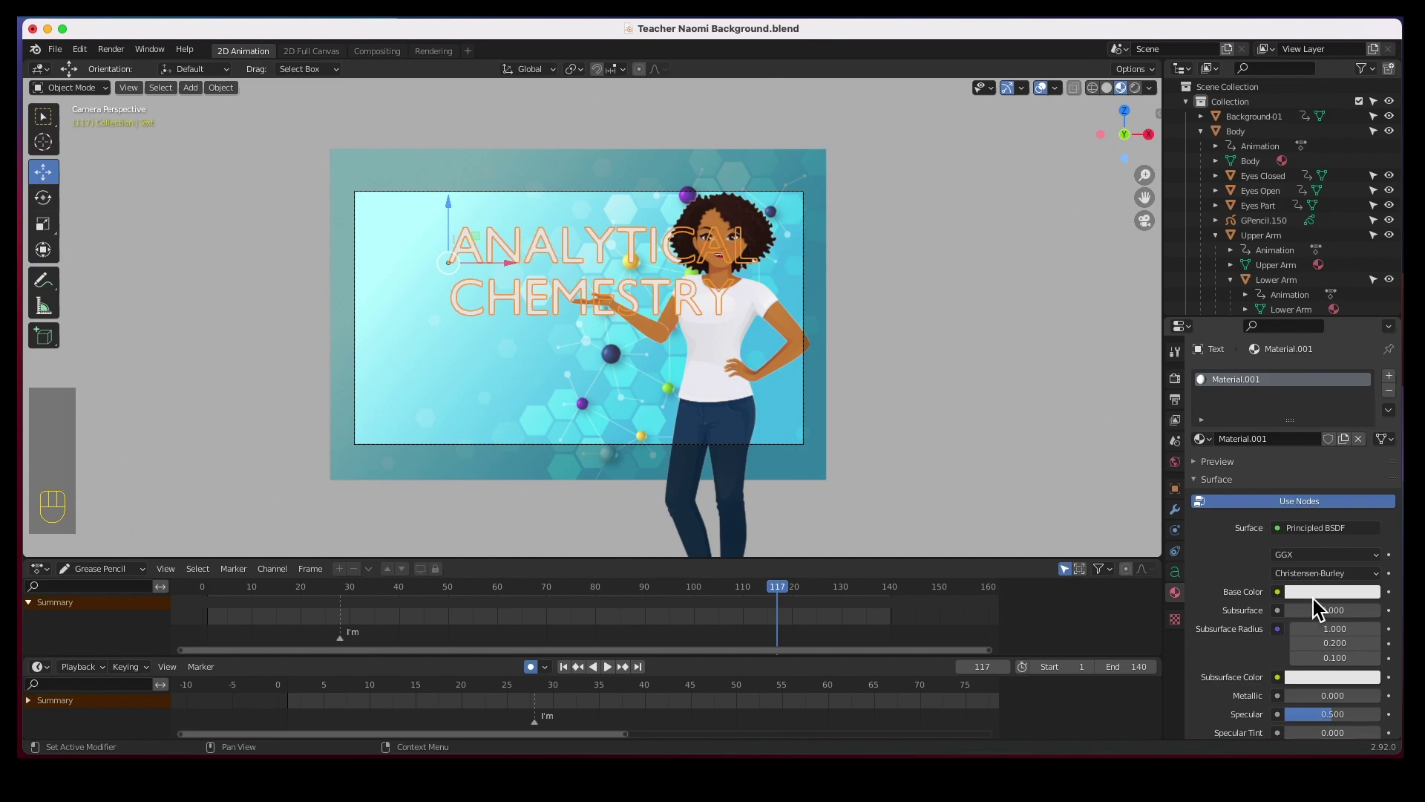
pyautogui.click(1312, 594)
pyautogui.click(1305, 458)
pyautogui.moveTo(1305, 458); pyautogui.dragTo(1310, 488)
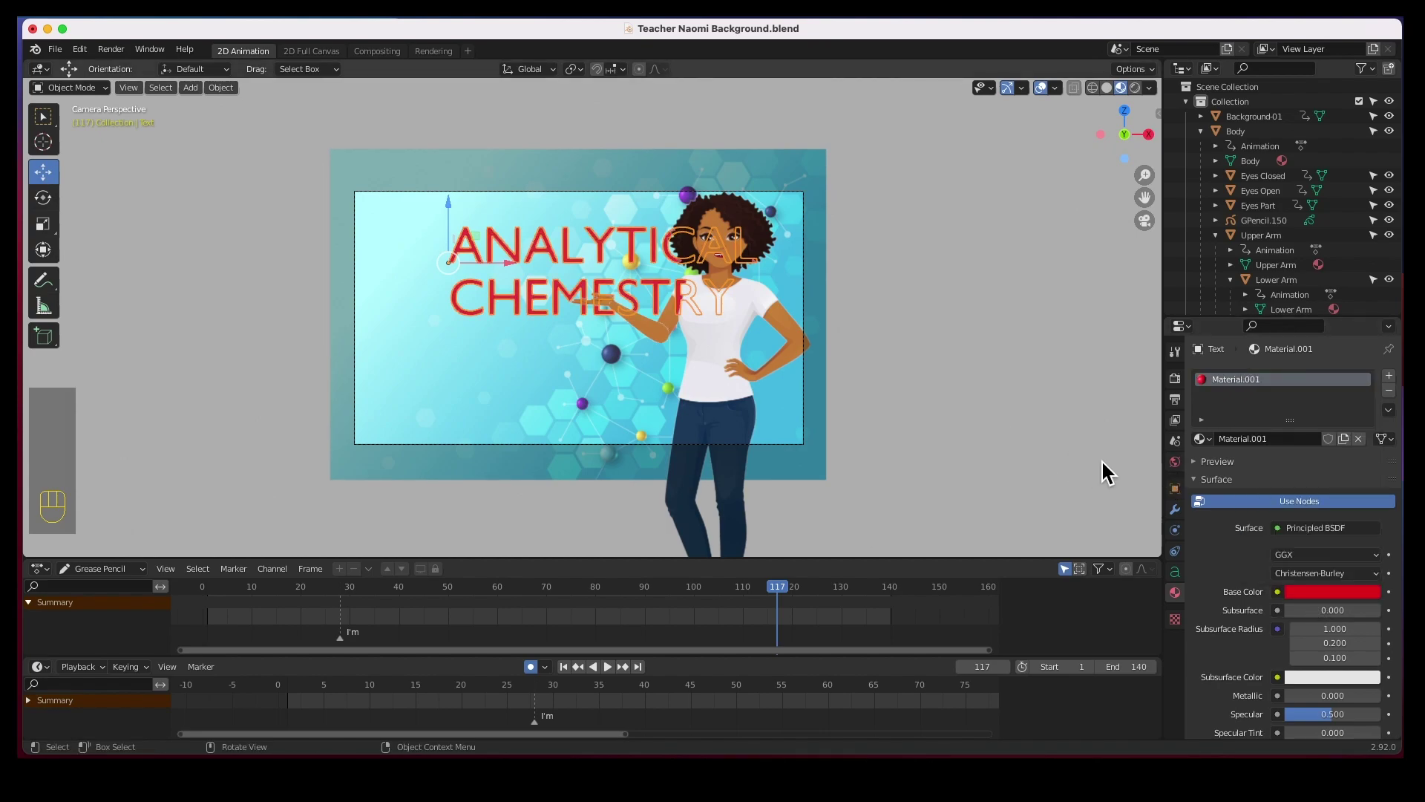
pyautogui.click(1176, 574)
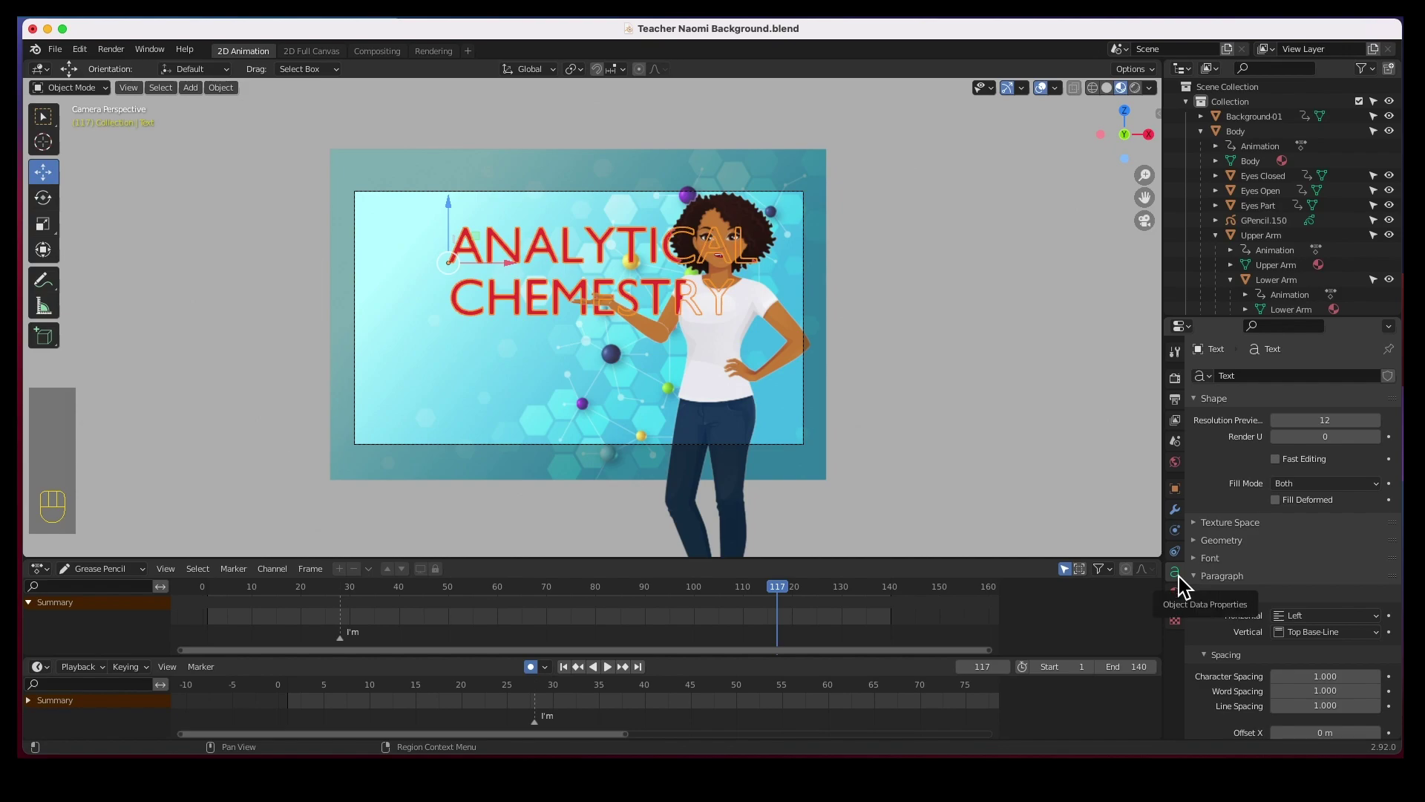
# Step: Set the title's horizontal paragraph alignment to Center
pyautogui.scroll(-2, 1308, 542)
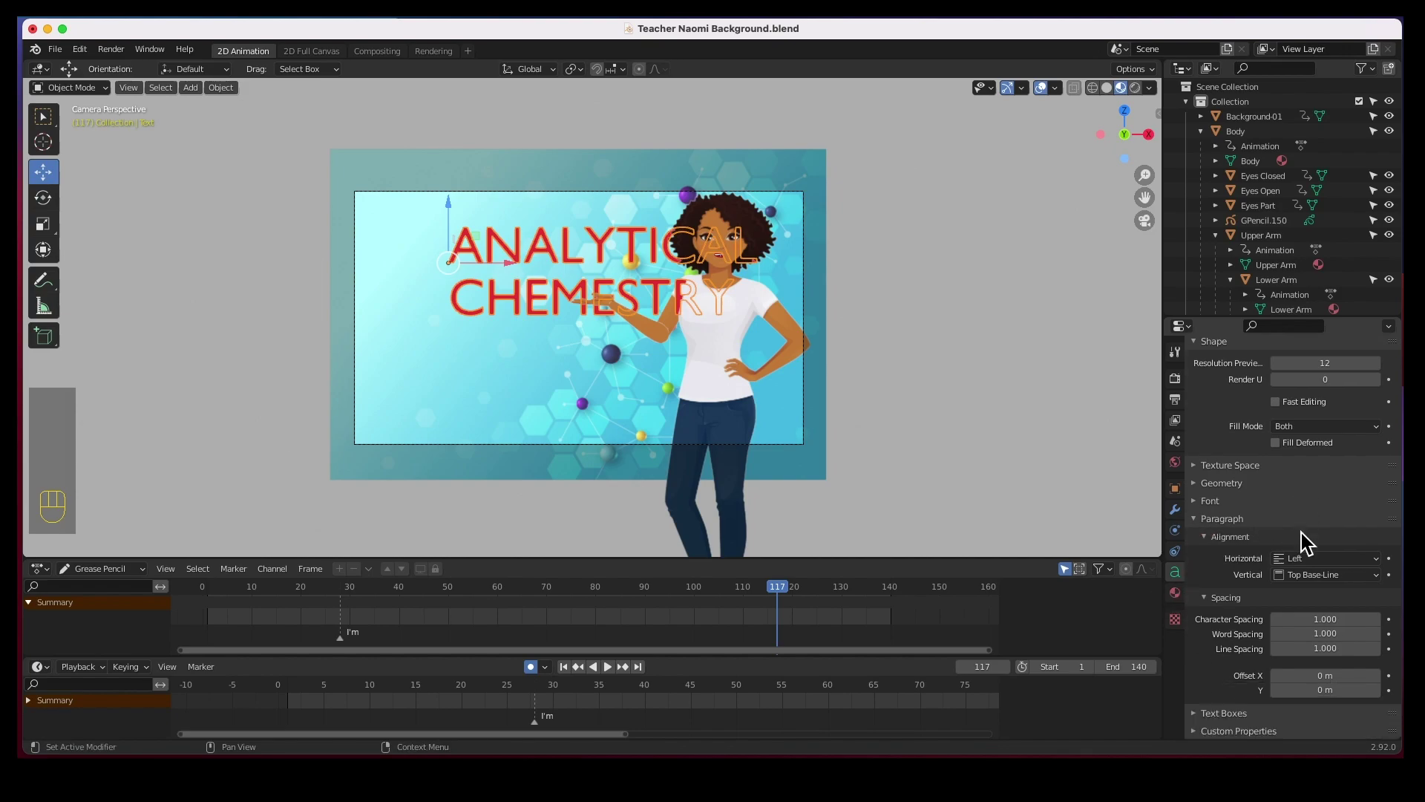
pyautogui.click(1290, 561)
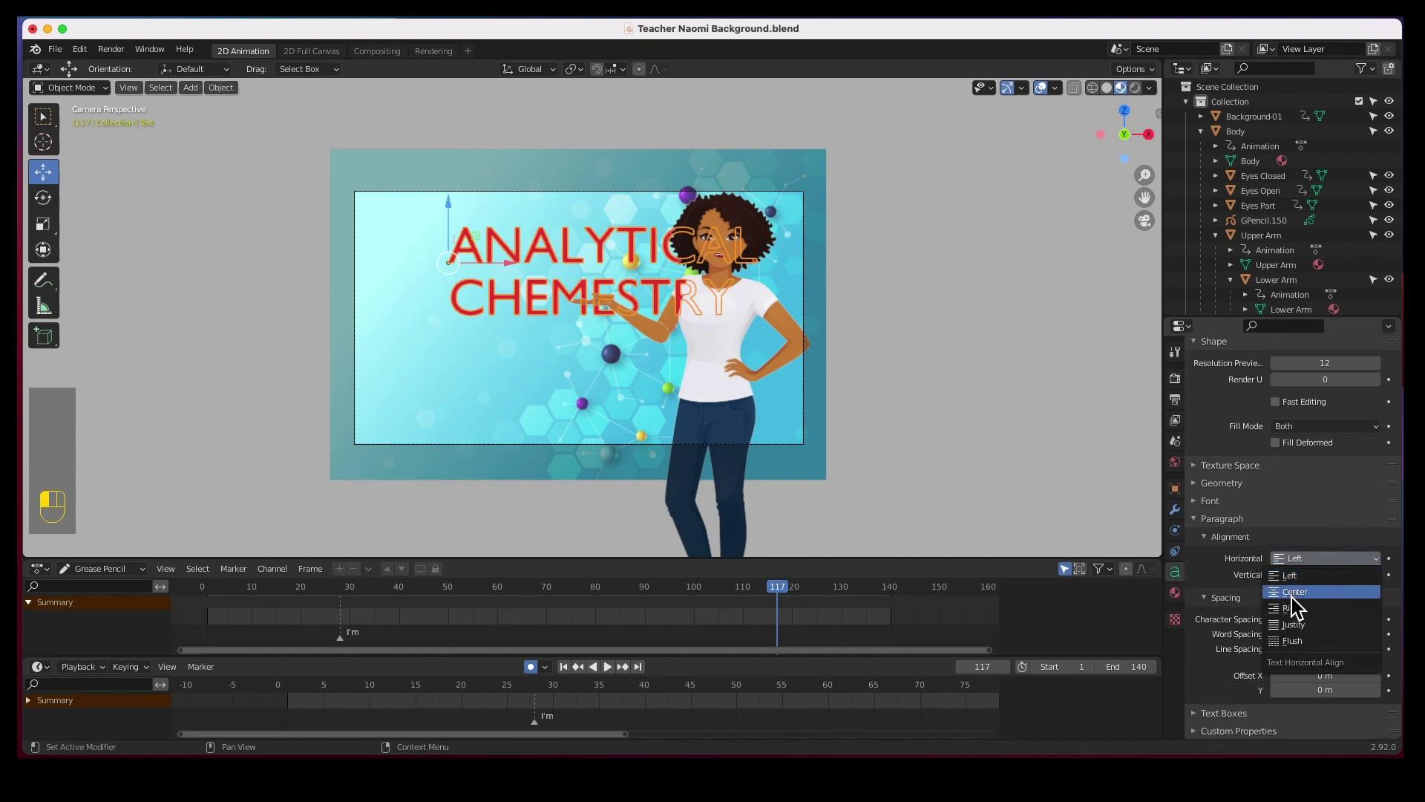
pyautogui.click(1292, 594)
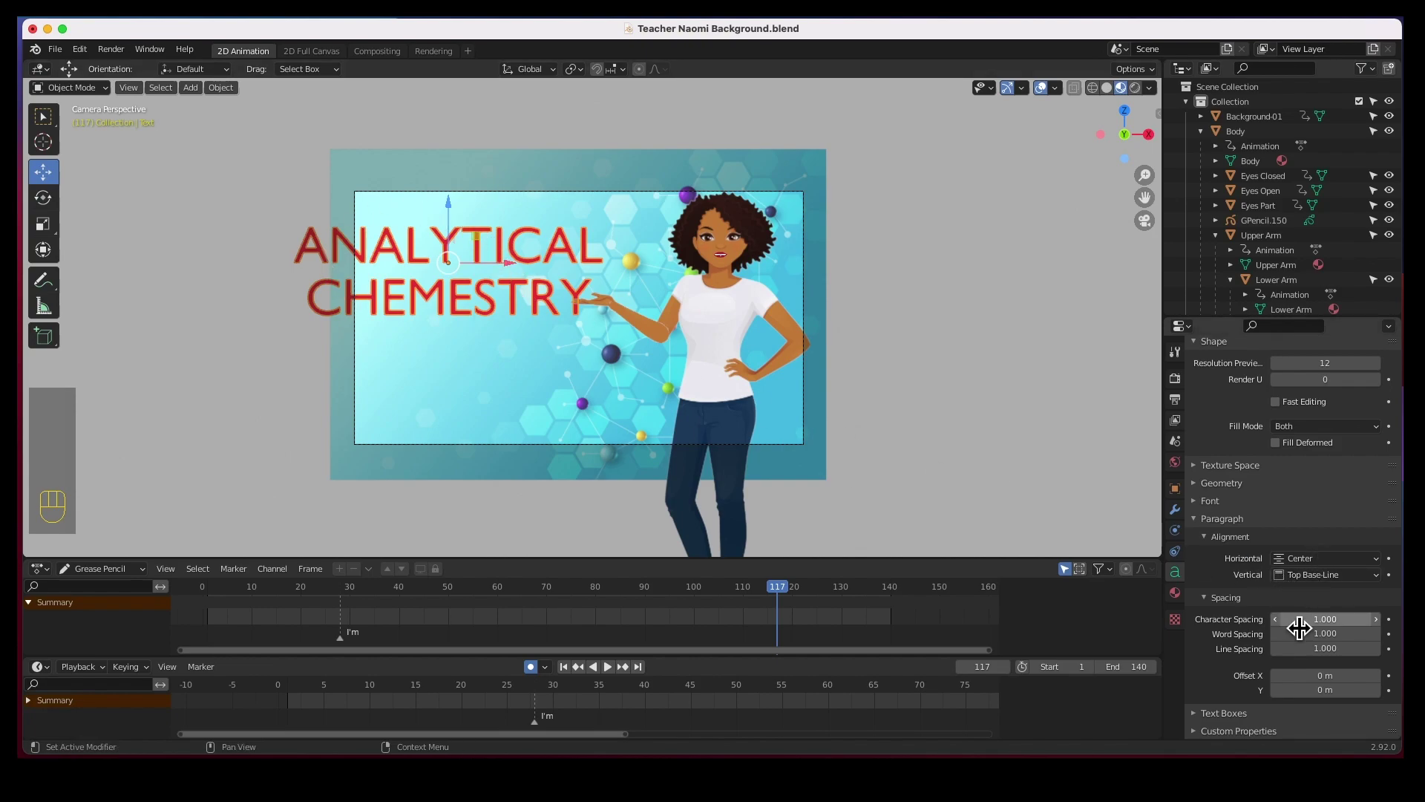
# Step: Shrink the title to size 0.730 and move it up and right onto the board
pyautogui.scroll(4, 1262, 603)
pyautogui.click(1258, 599)
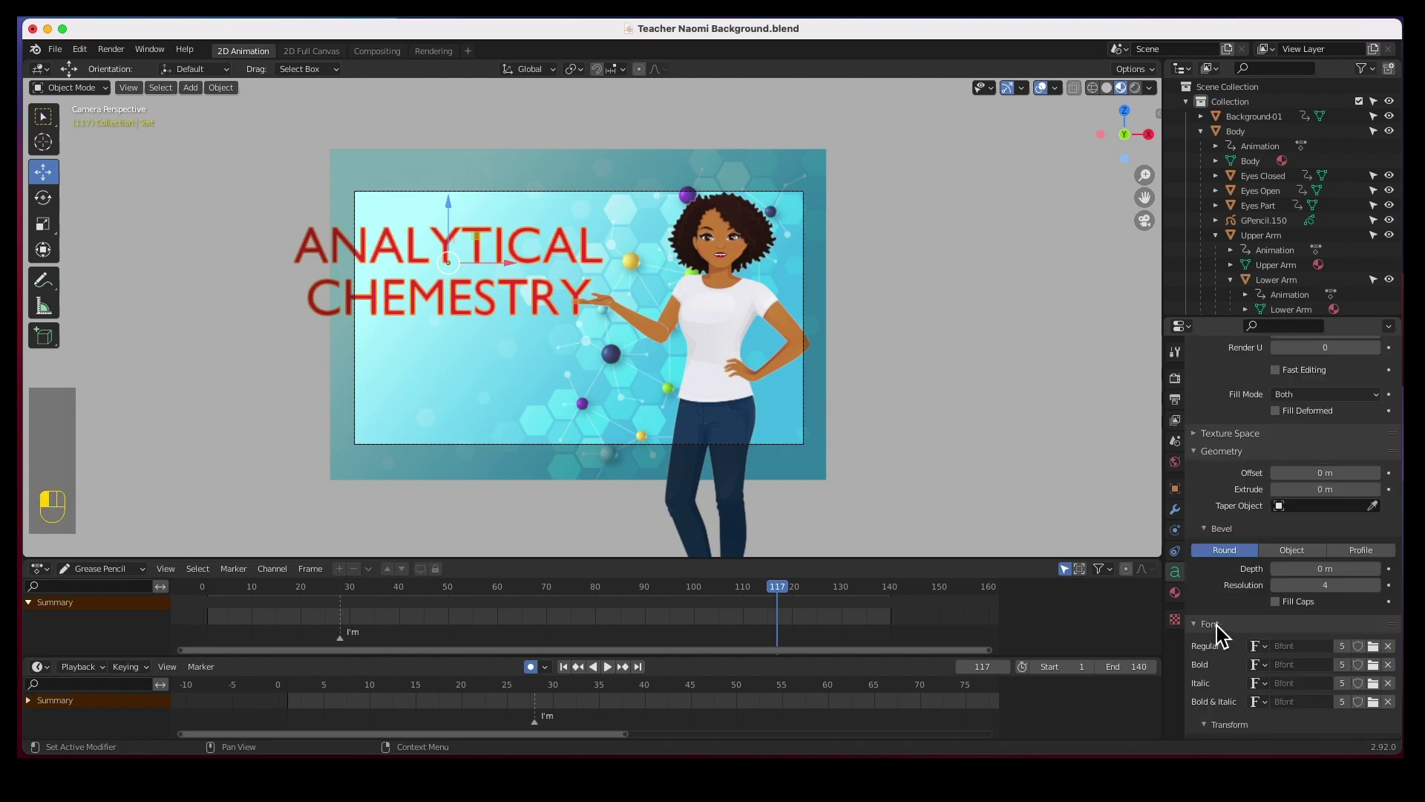
pyautogui.click(1218, 628)
pyautogui.scroll(-3, 1262, 601)
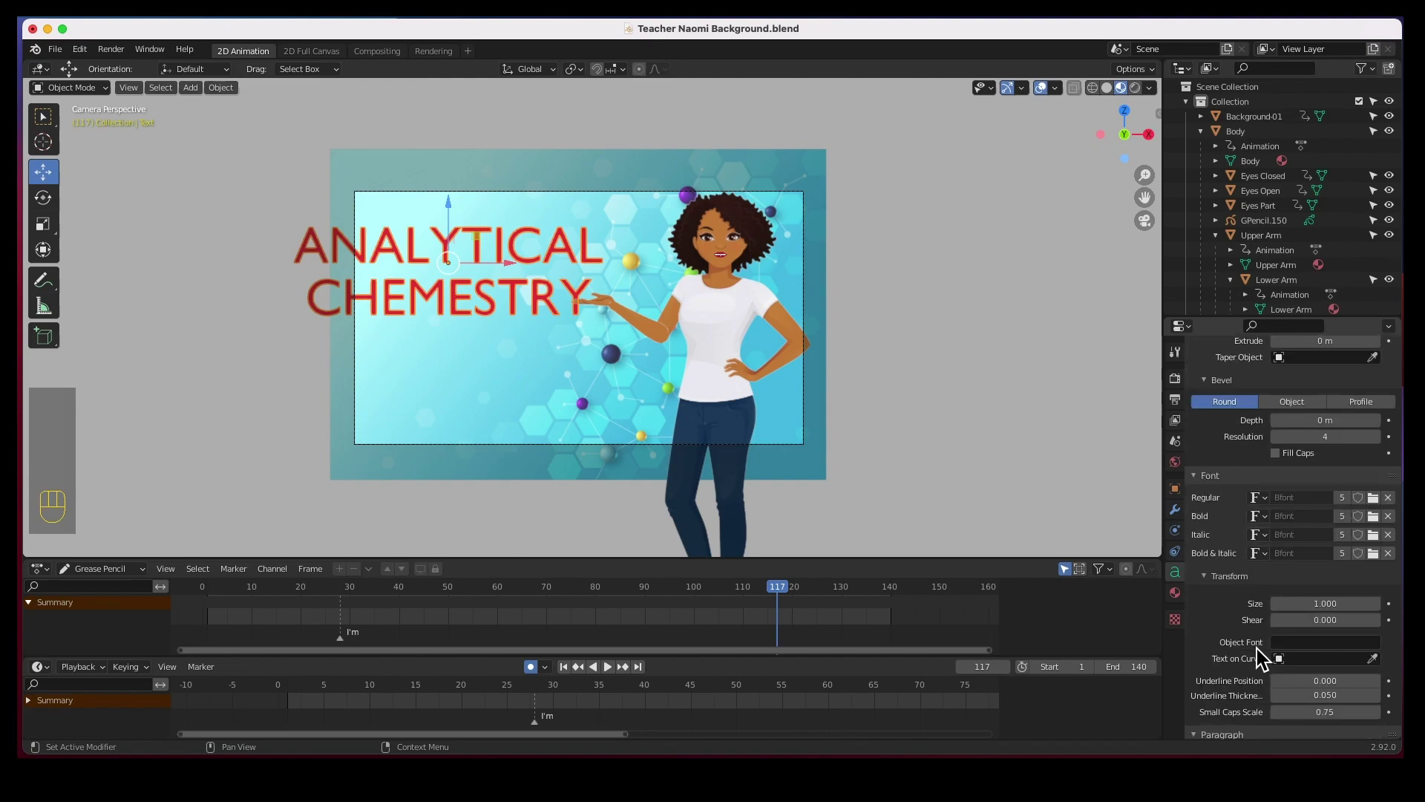
pyautogui.moveTo(1329, 603); pyautogui.dragTo(1275, 603)
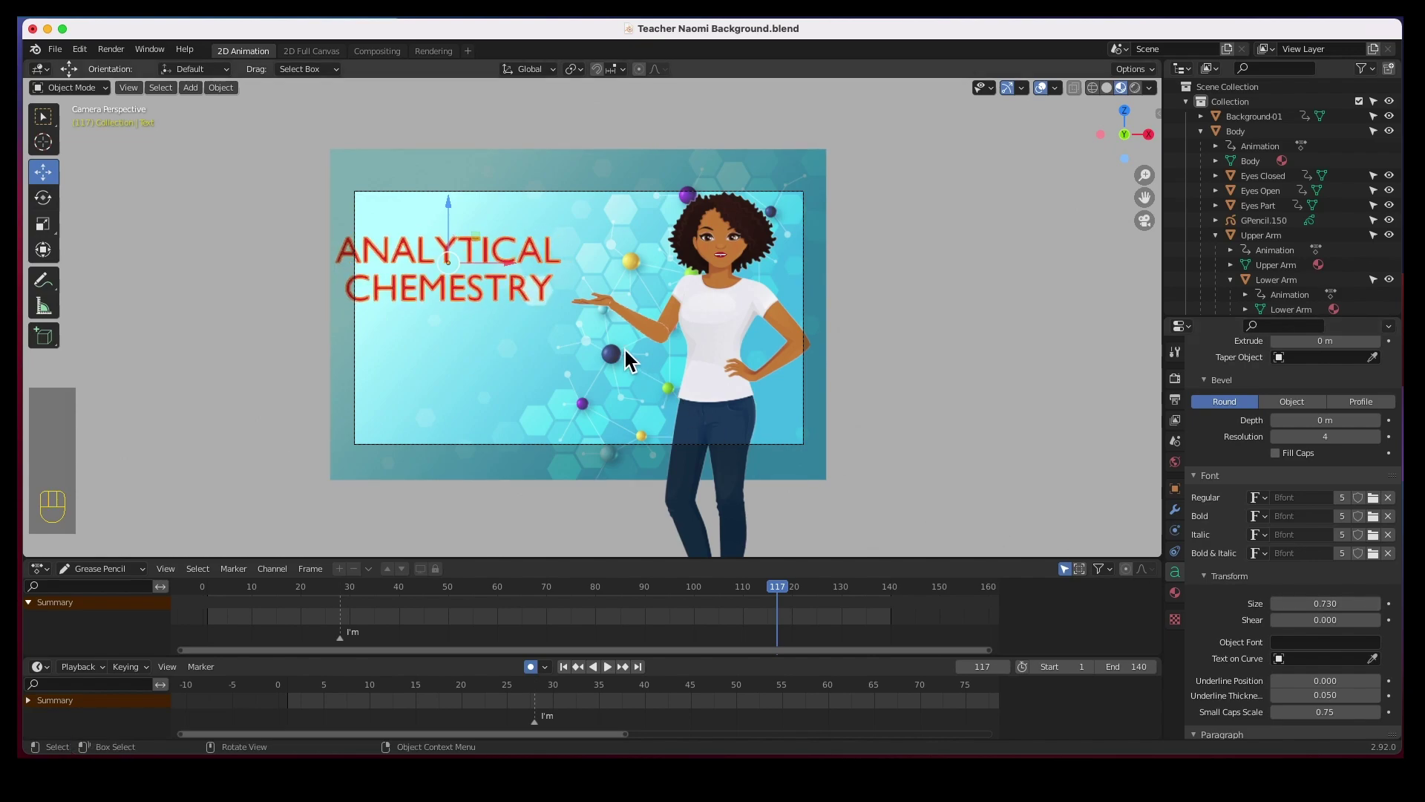
pyautogui.moveTo(490, 267); pyautogui.dragTo(502, 197)
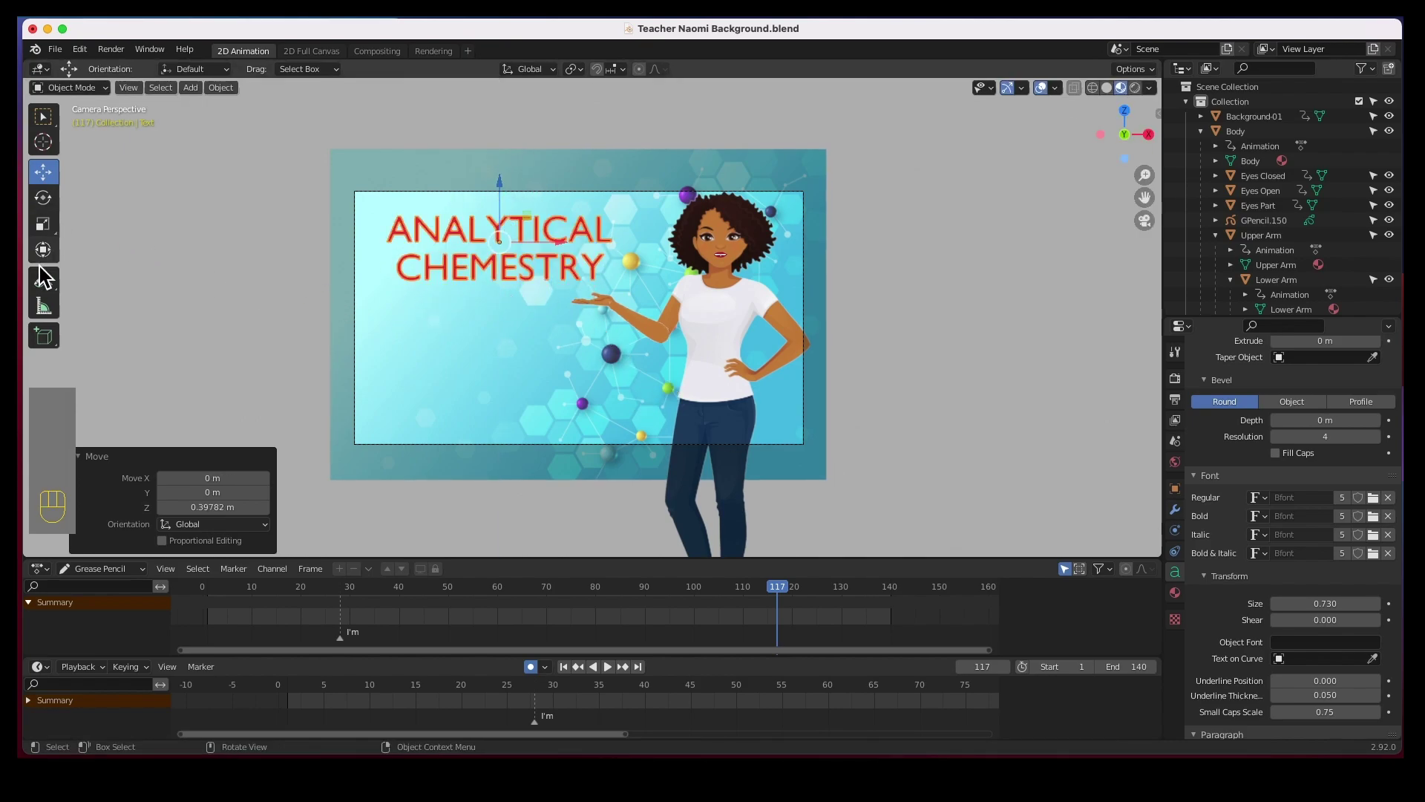
# Step: In Edit Mode, change the misspelled second title line from CHEMESTRY to CHEMISTRY
pyautogui.click(105, 88)
pyautogui.click(108, 91)
pyautogui.click(95, 124)
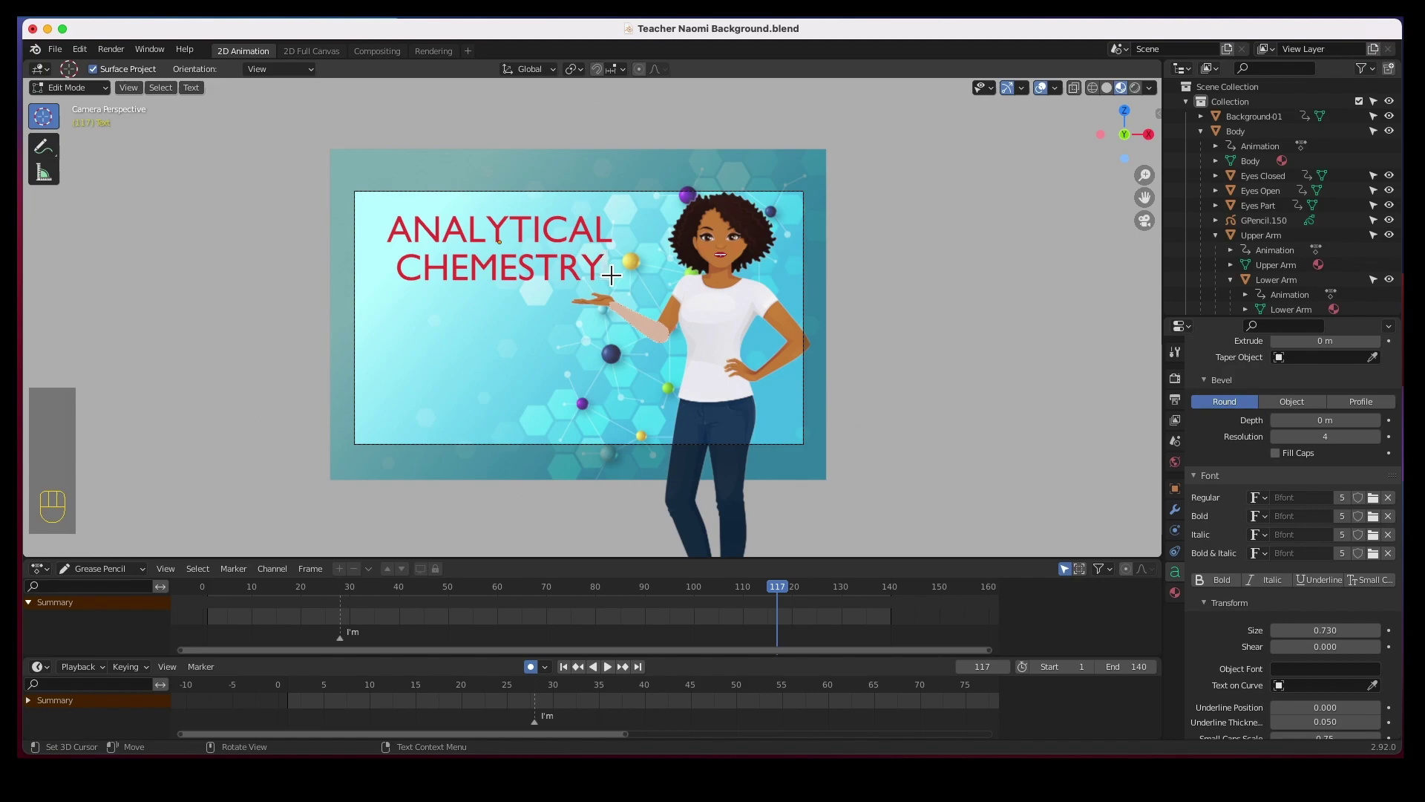
pyautogui.press('BackSpace')
pyautogui.press('BackSpace')
pyautogui.press('BackSpace')
pyautogui.press('BackSpace')
pyautogui.press('BackSpace')
pyautogui.press('BackSpace')
pyautogui.press('BackSpace')
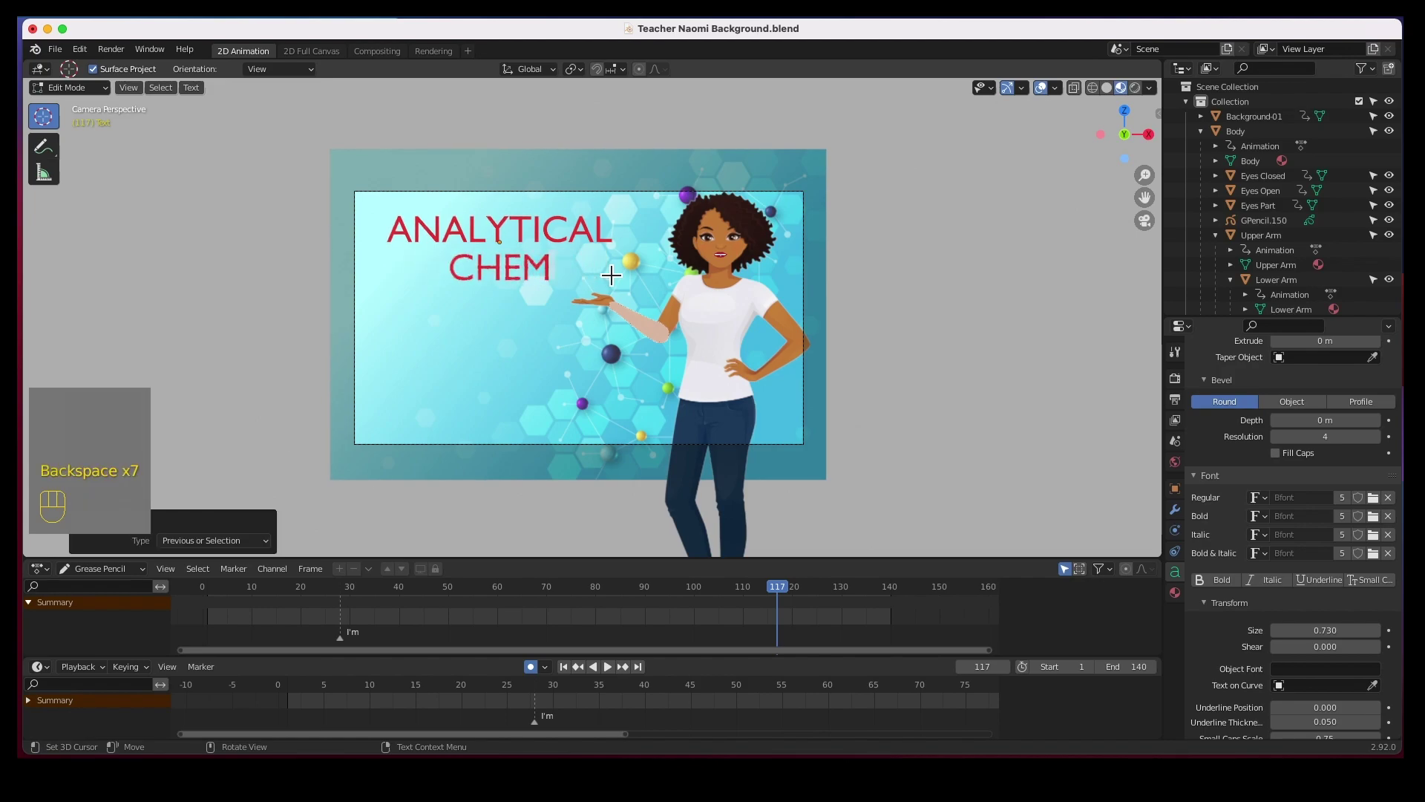
pyautogui.write('ISTR')
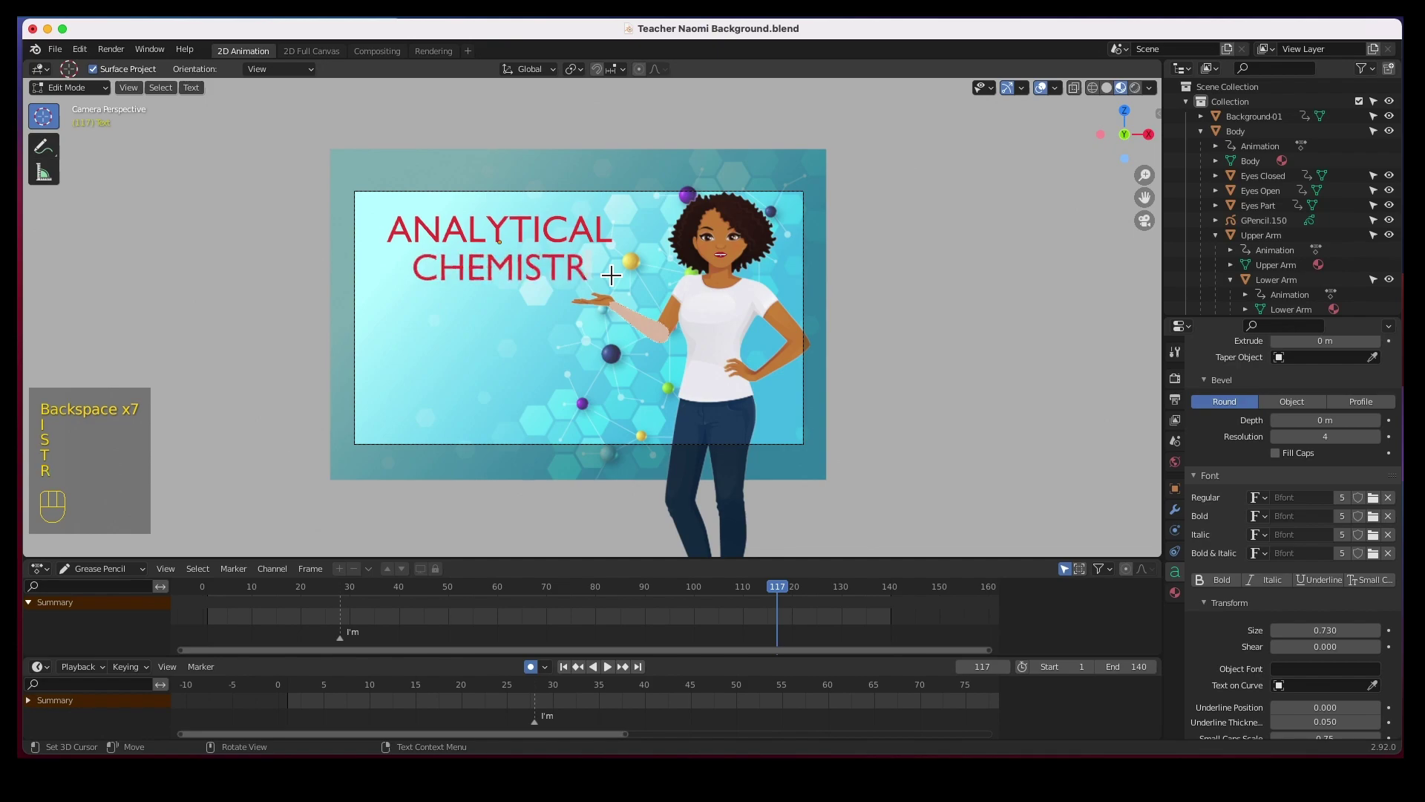
pyautogui.write('Y')
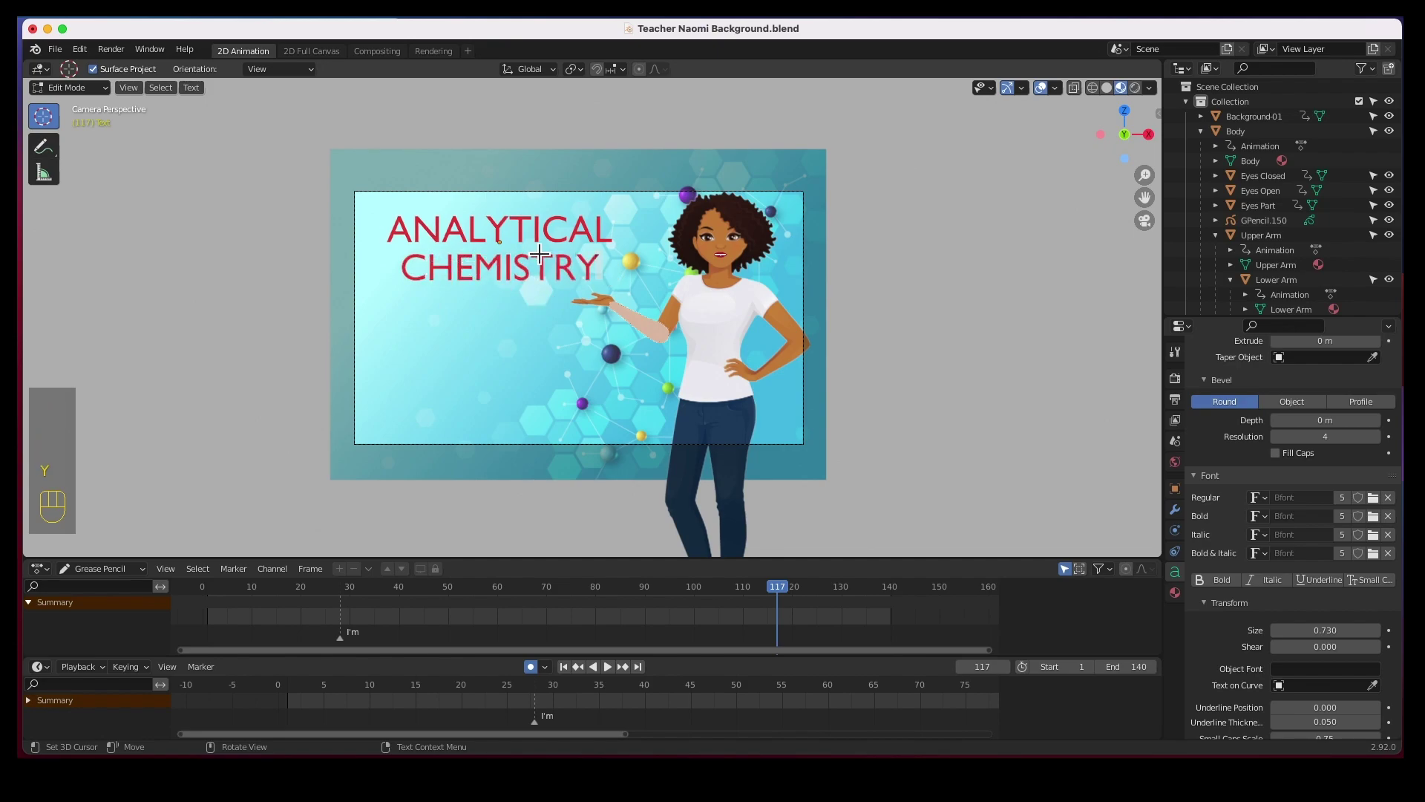
pyautogui.press('Tab')
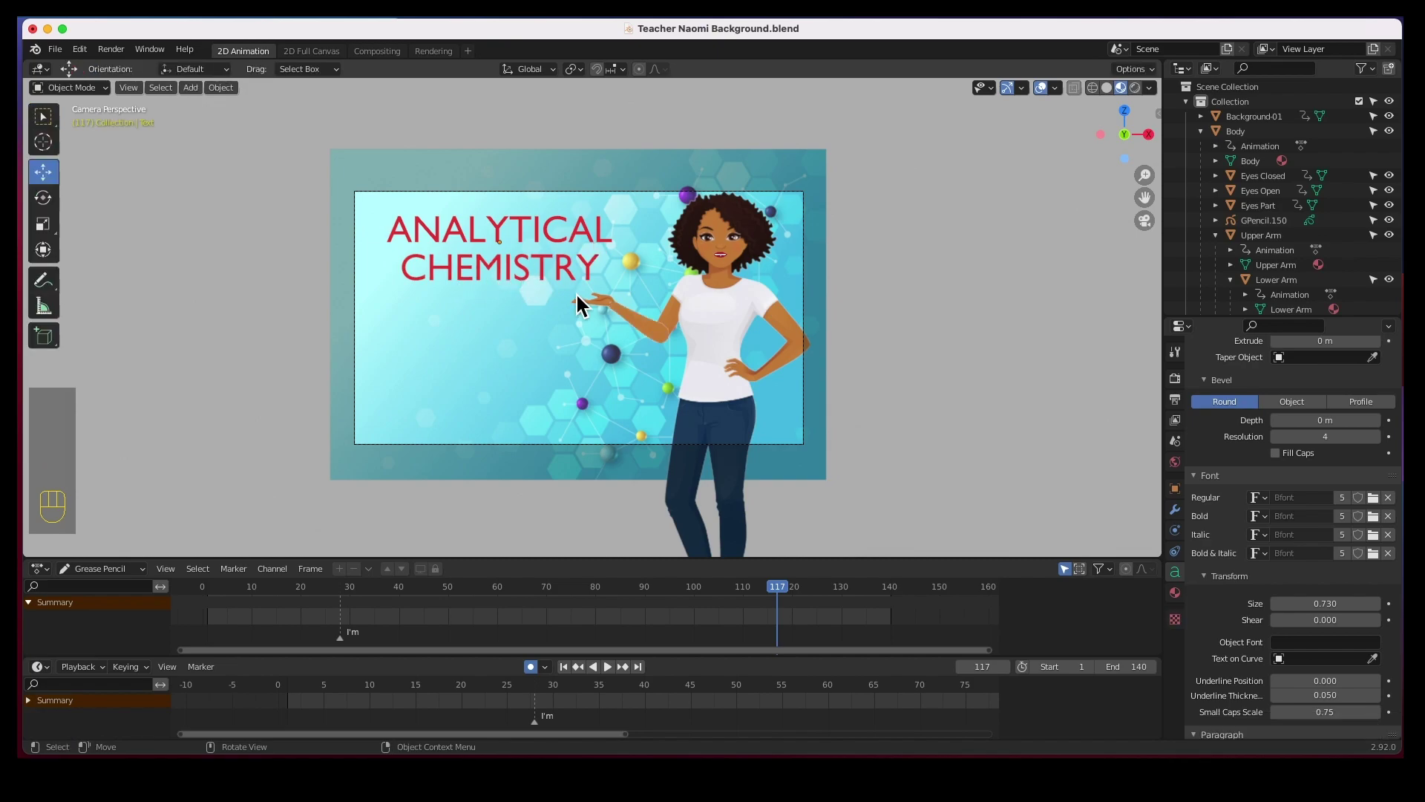
pyautogui.click(539, 230)
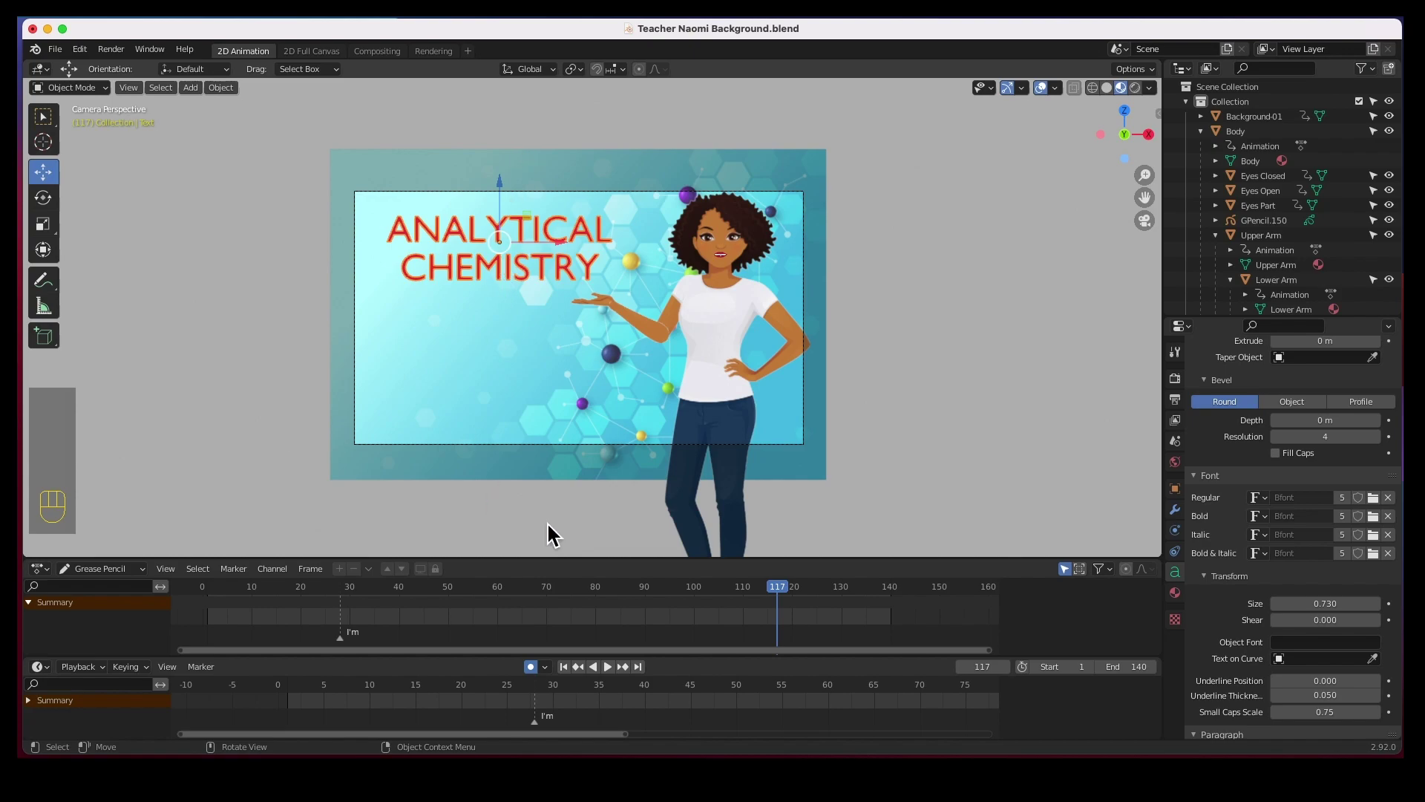
pyautogui.moveTo(777, 590); pyautogui.dragTo(213, 599)
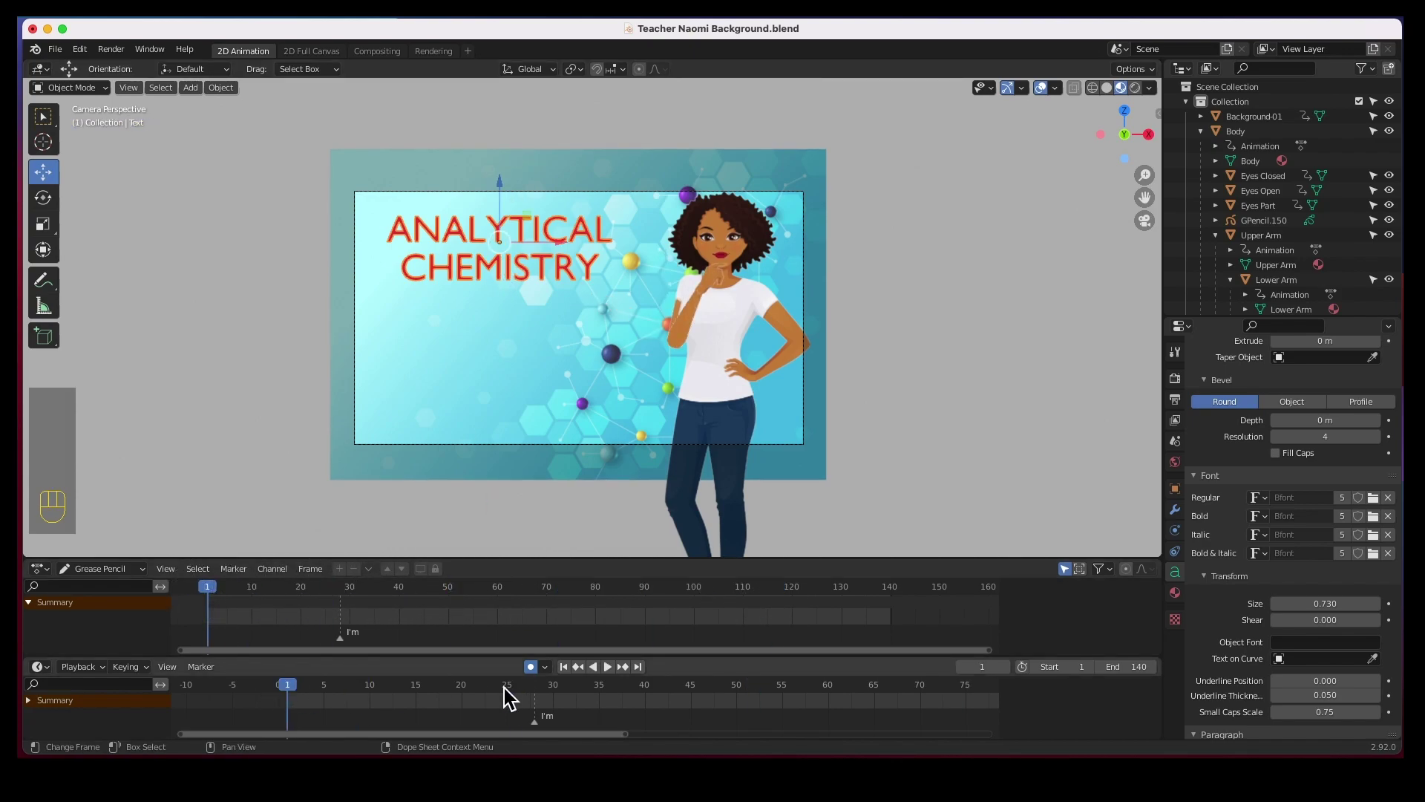
pyautogui.click(608, 671)
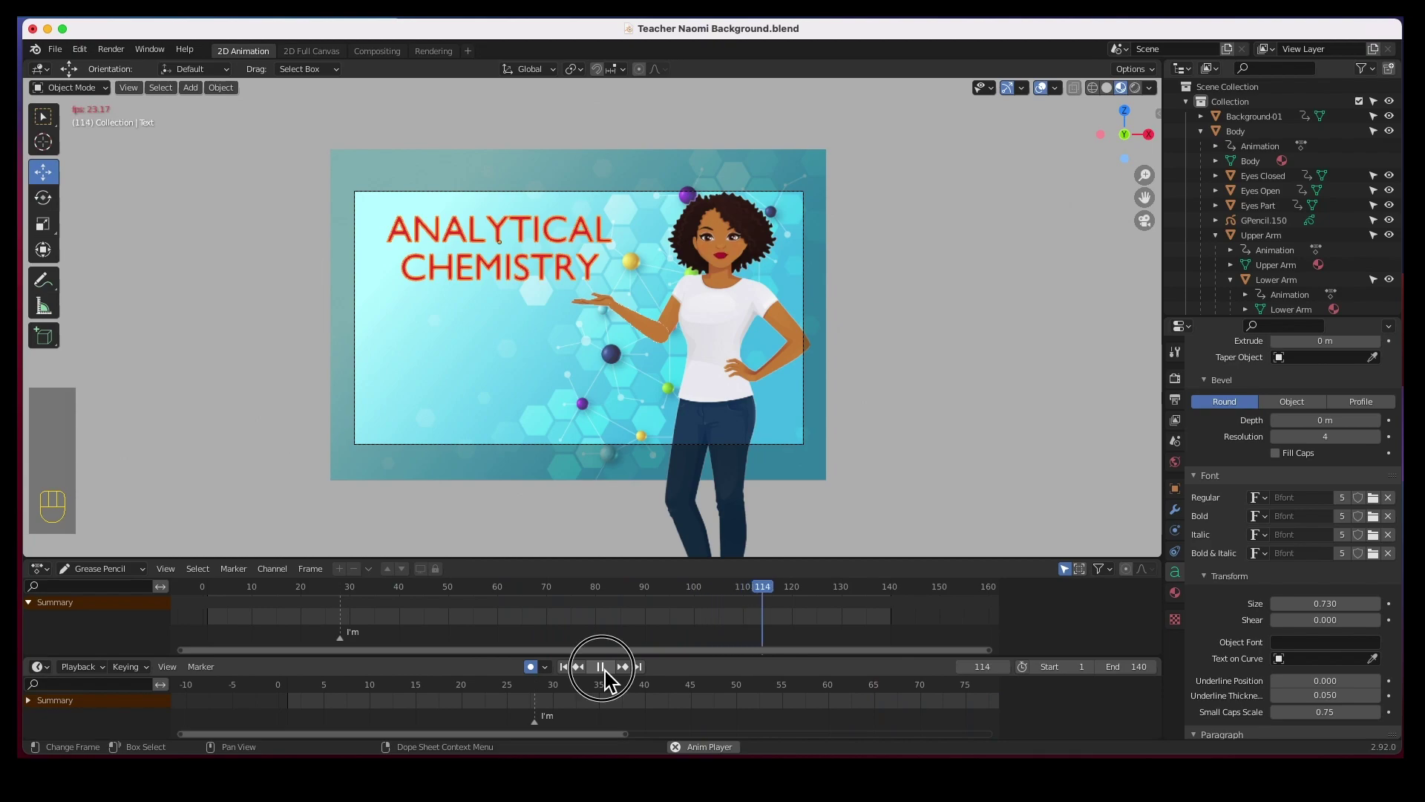
pyautogui.click(605, 671)
pyautogui.moveTo(780, 595); pyautogui.dragTo(597, 623)
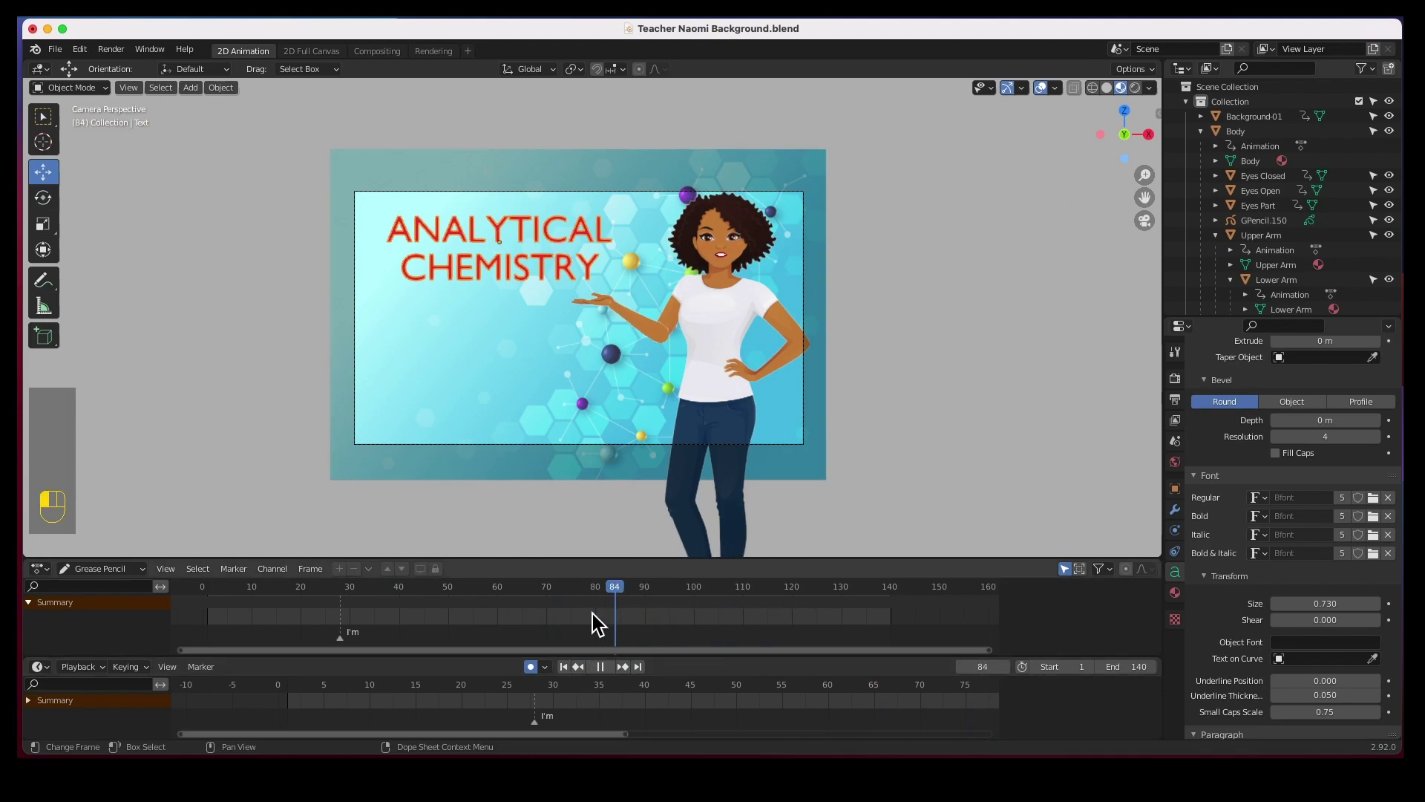
pyautogui.click(608, 671)
pyautogui.click(608, 671)
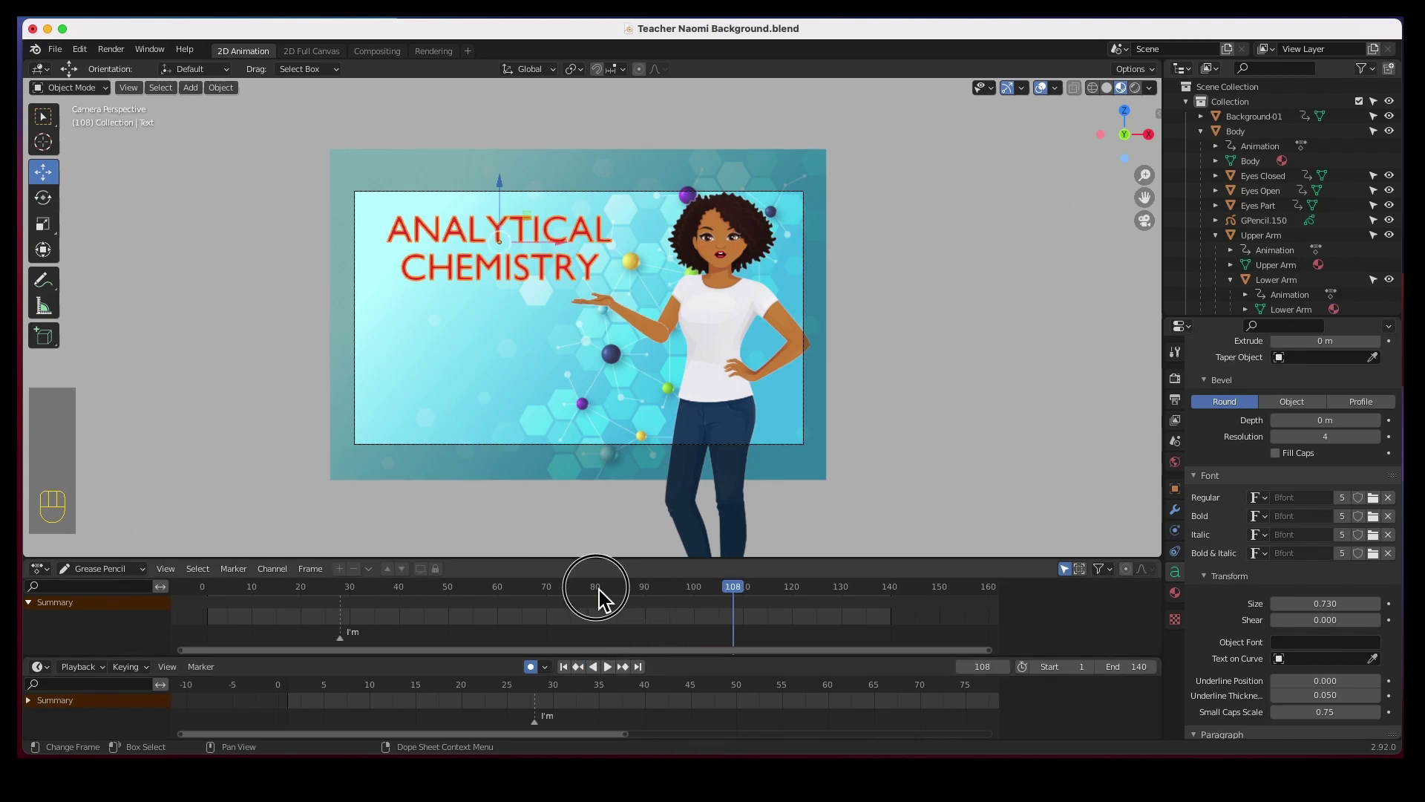
pyautogui.moveTo(599, 598); pyautogui.dragTo(557, 600)
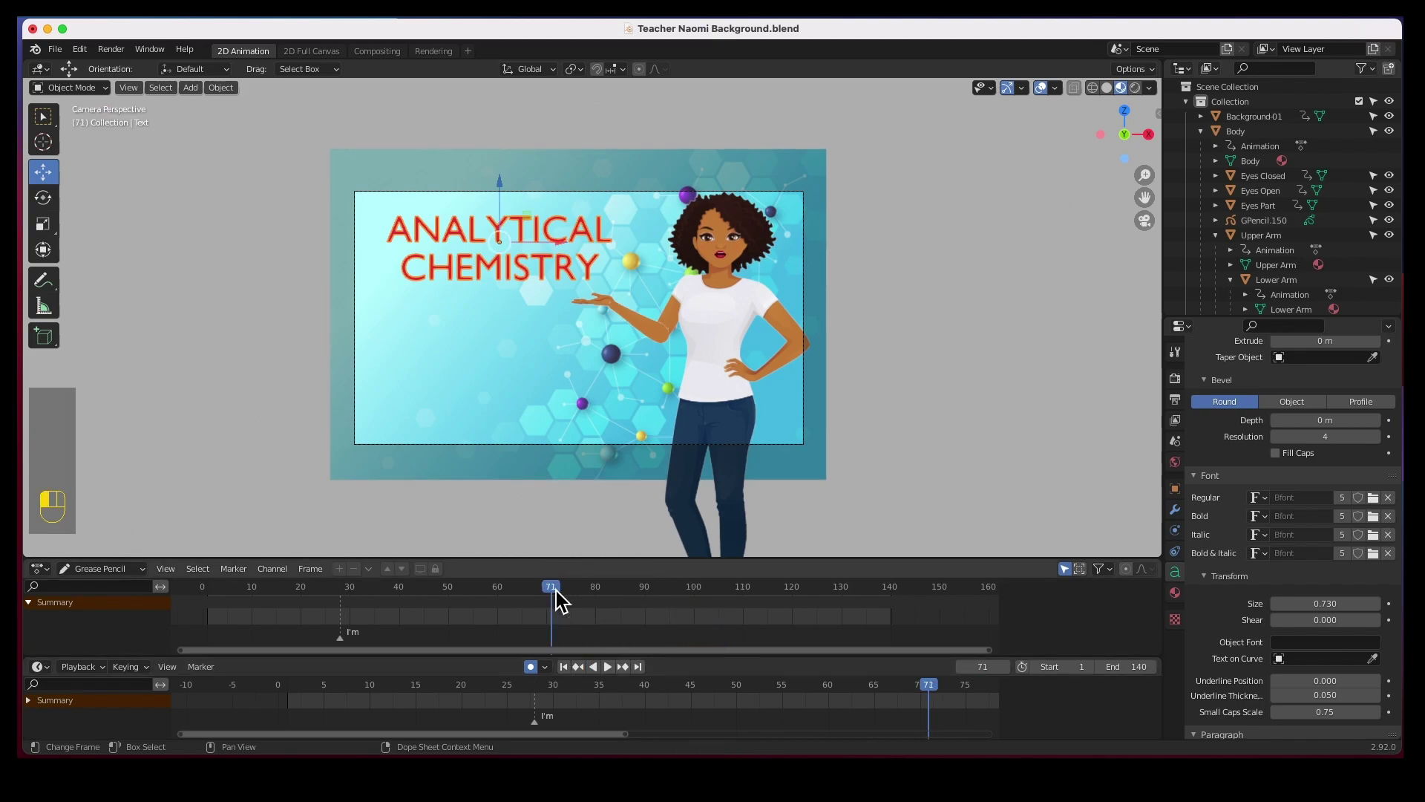
pyautogui.click(608, 671)
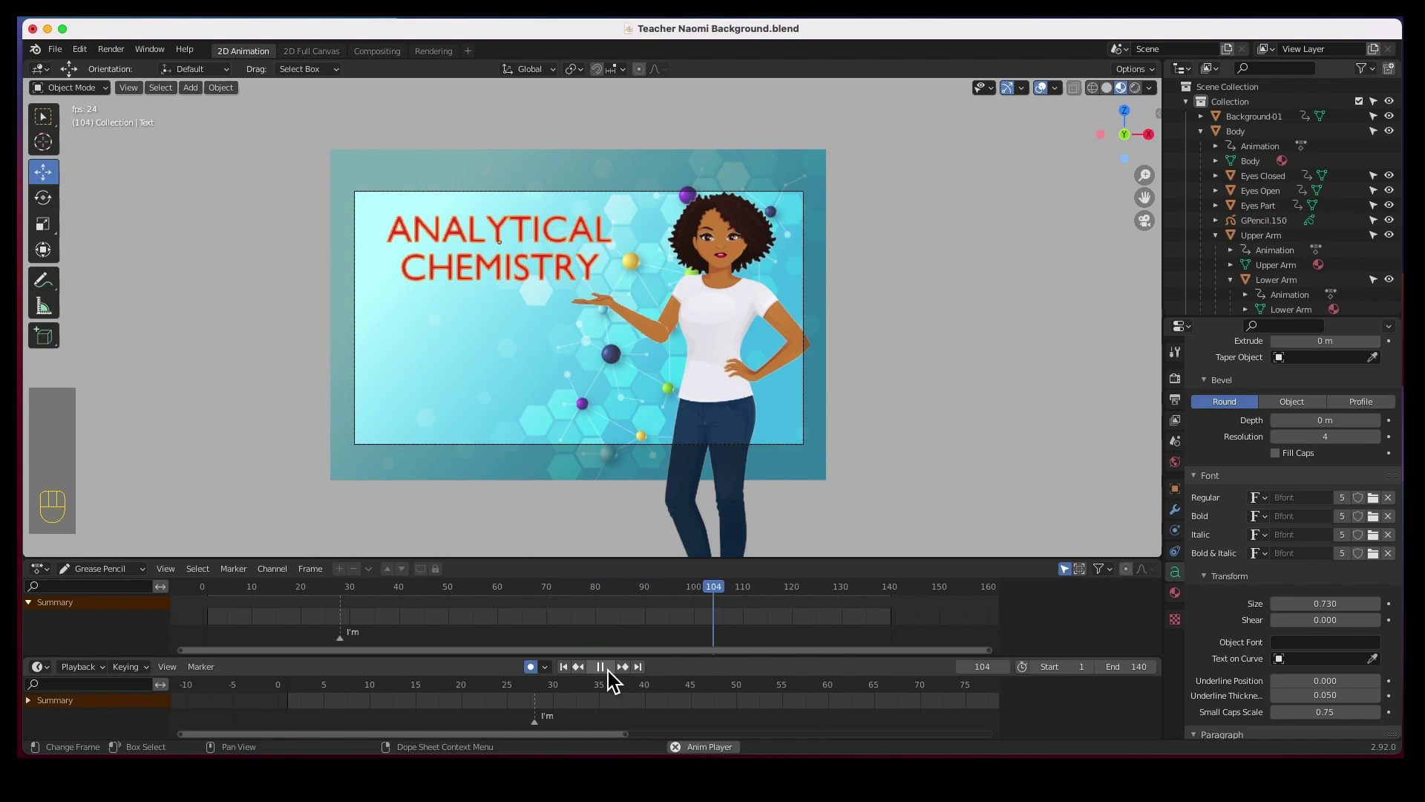
pyautogui.click(608, 670)
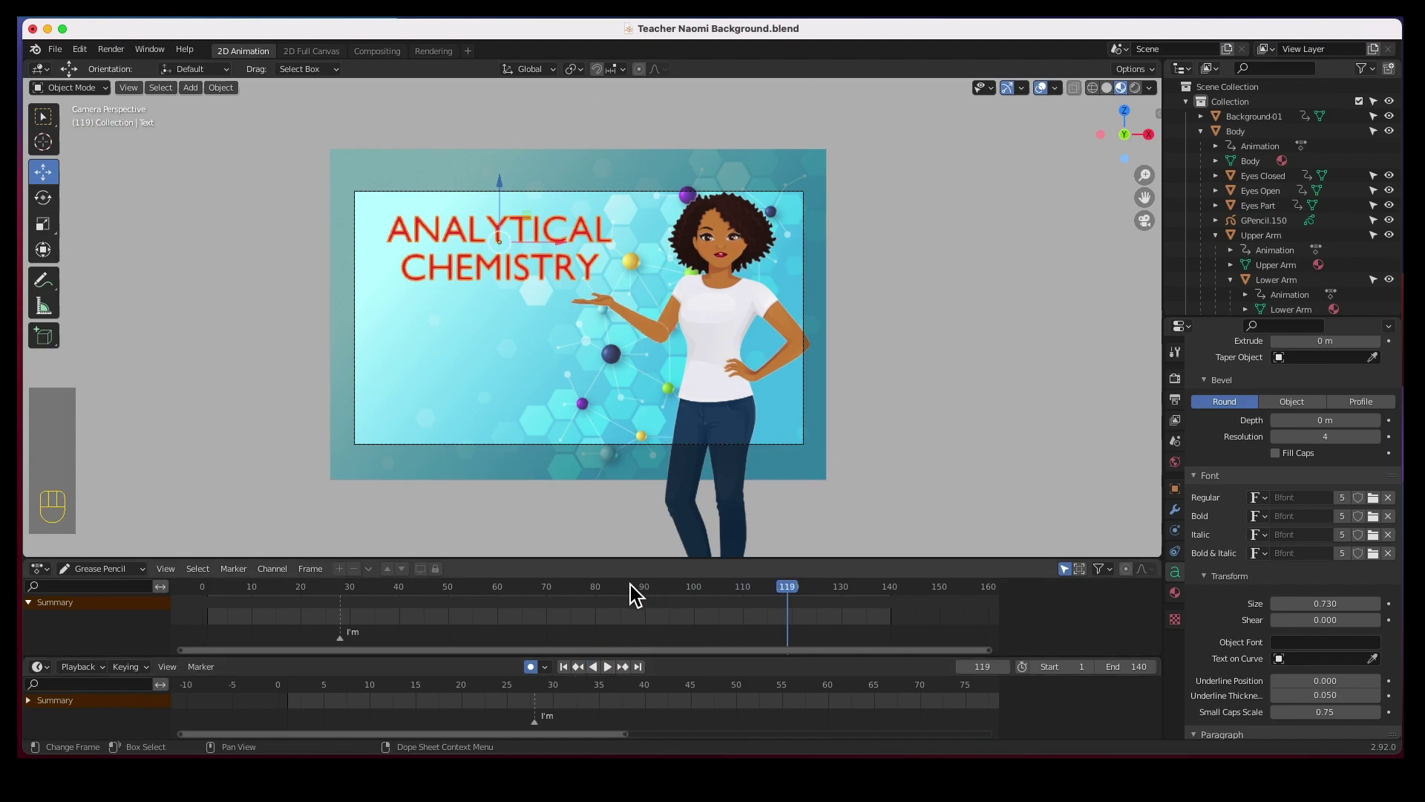
pyautogui.scroll(2, 524, 260)
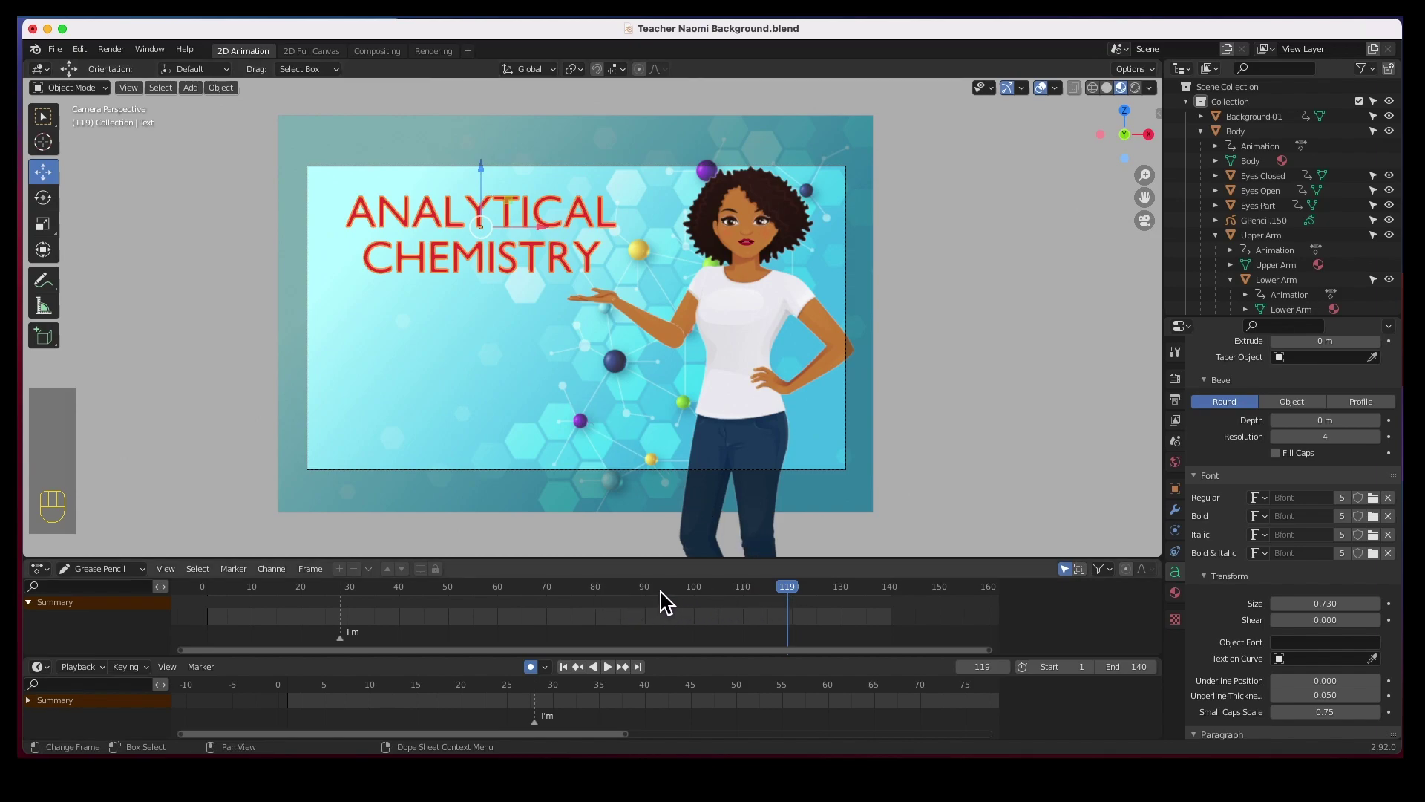
pyautogui.moveTo(773, 591); pyautogui.dragTo(743, 587)
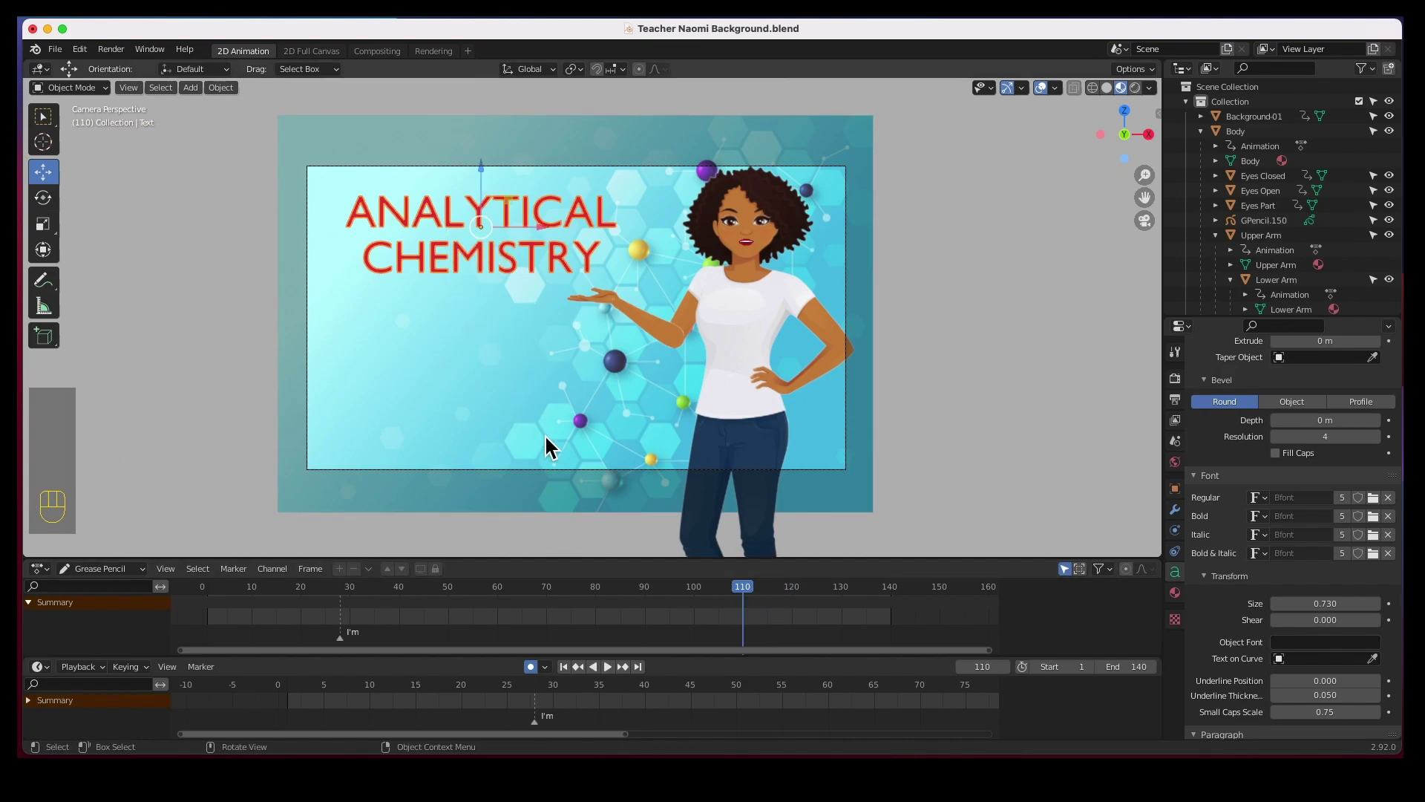
# Step: Keyframe the title's location at frame 110, then raise it above the board at frame 90
pyautogui.press('i')
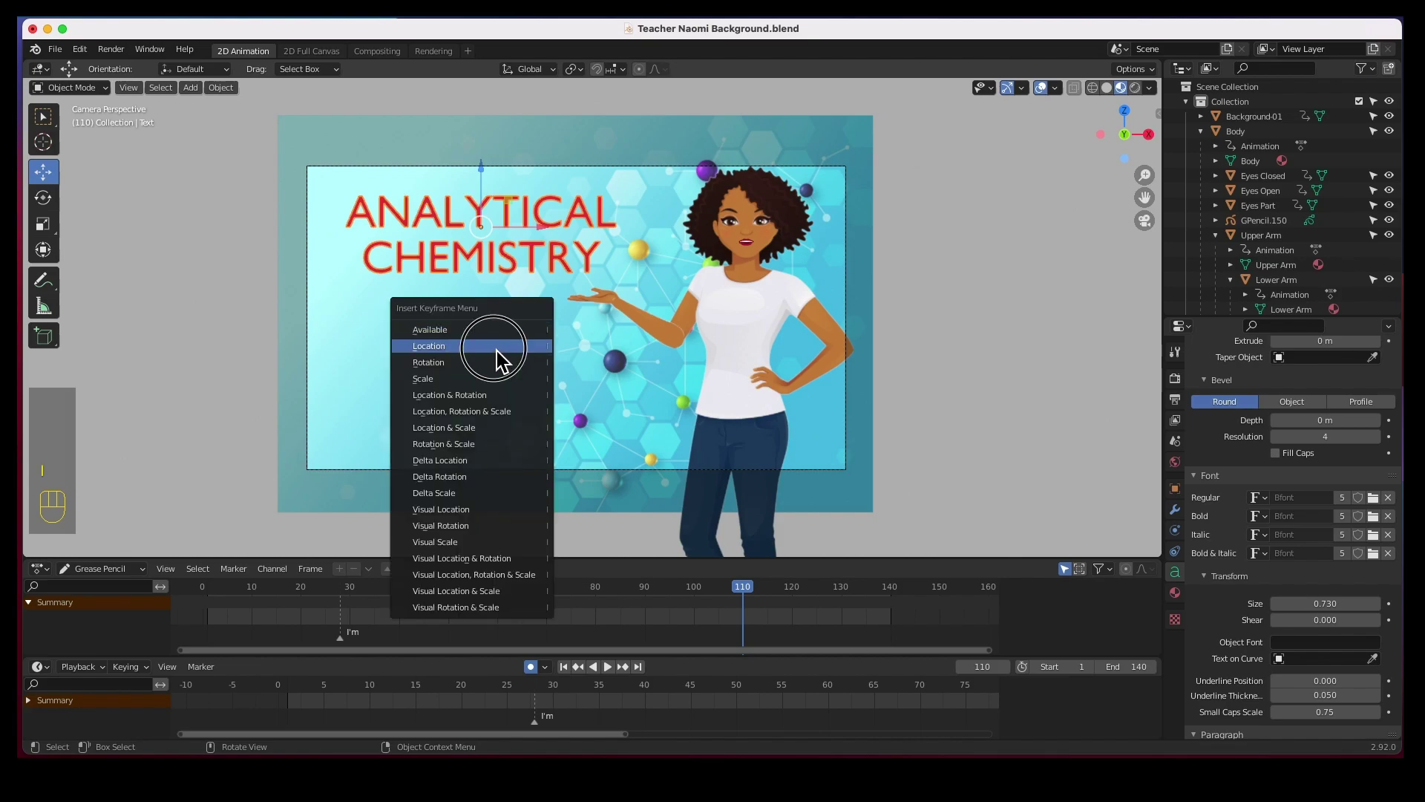
pyautogui.click(497, 350)
pyautogui.moveTo(553, 656); pyautogui.dragTo(553, 636)
pyautogui.press('Home')
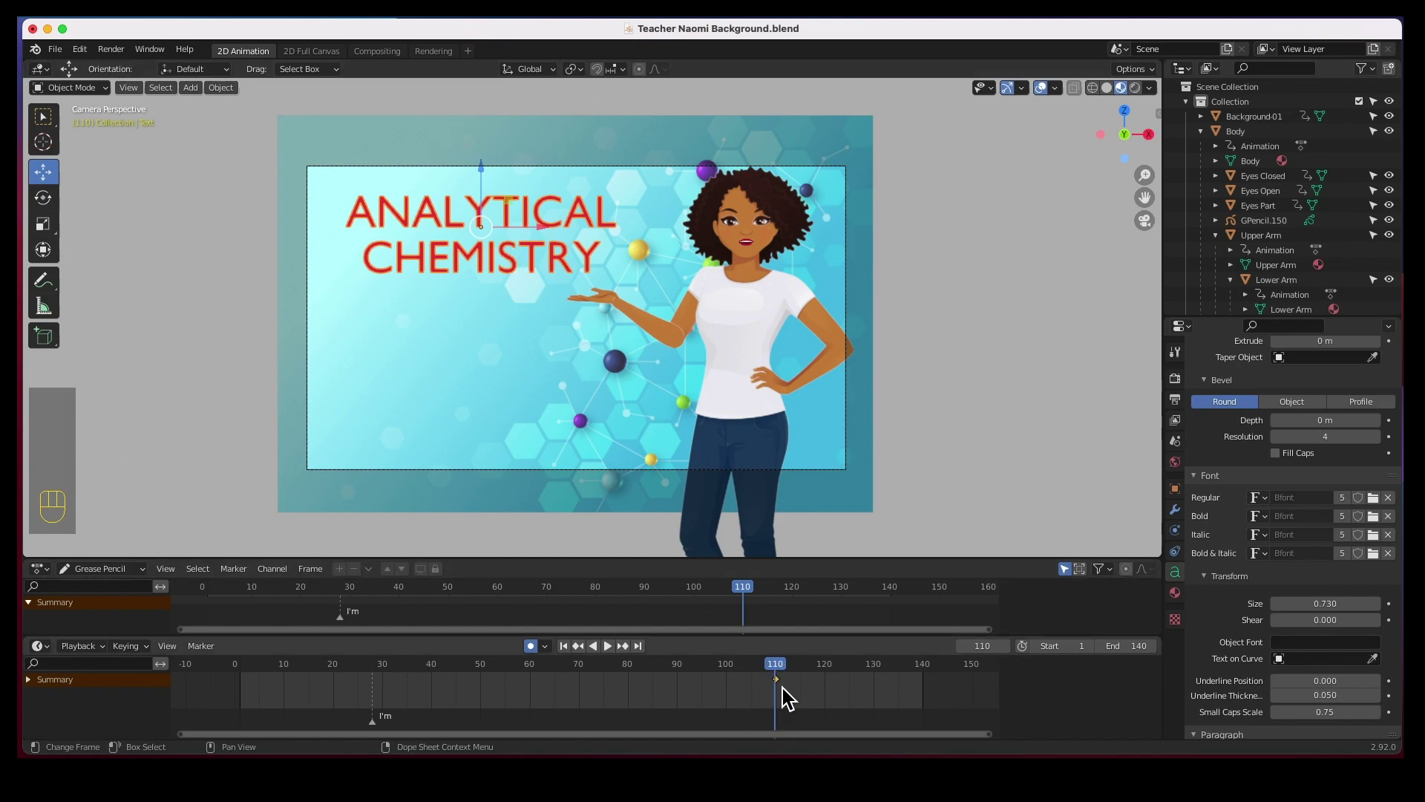
pyautogui.moveTo(778, 672); pyautogui.dragTo(677, 672)
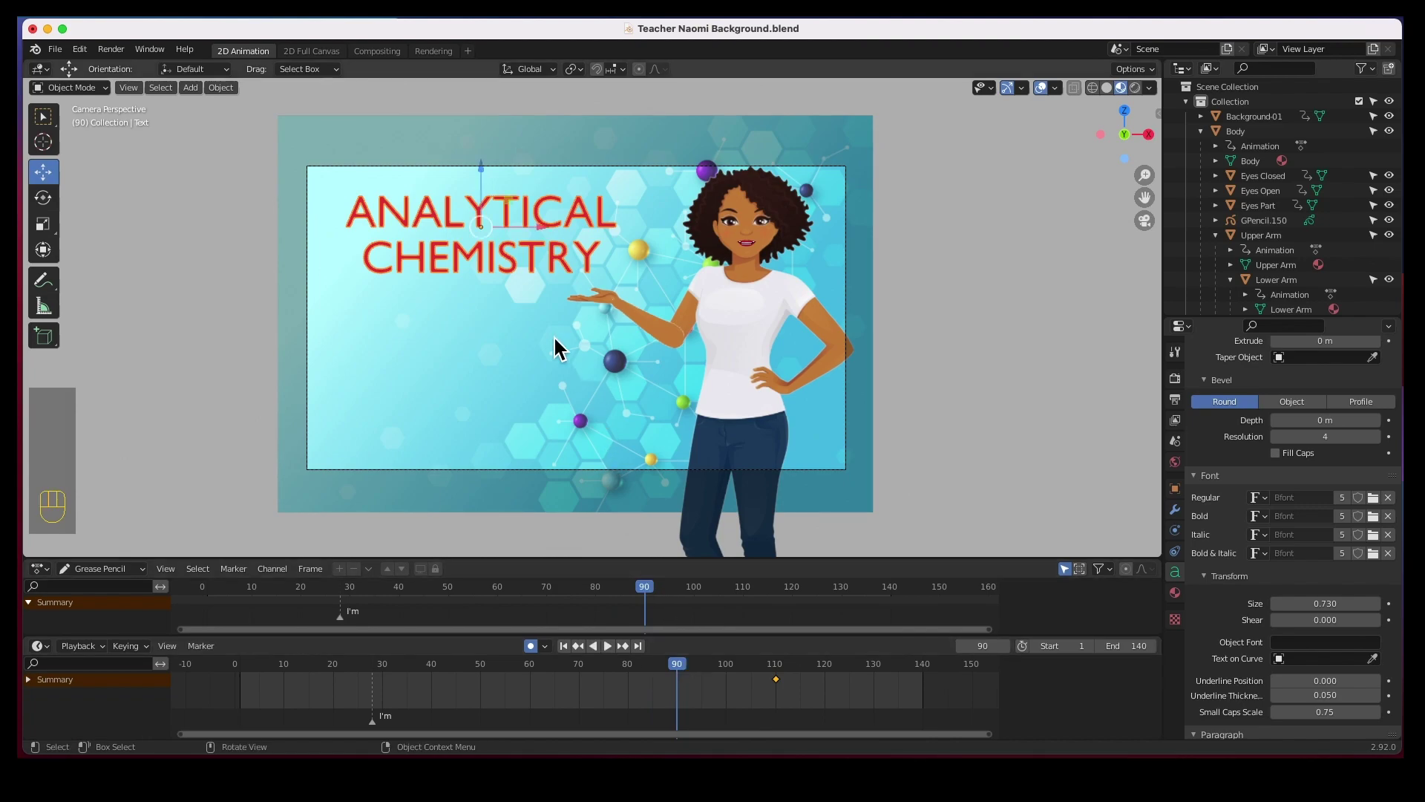
pyautogui.moveTo(478, 198); pyautogui.dragTo(480, 568)
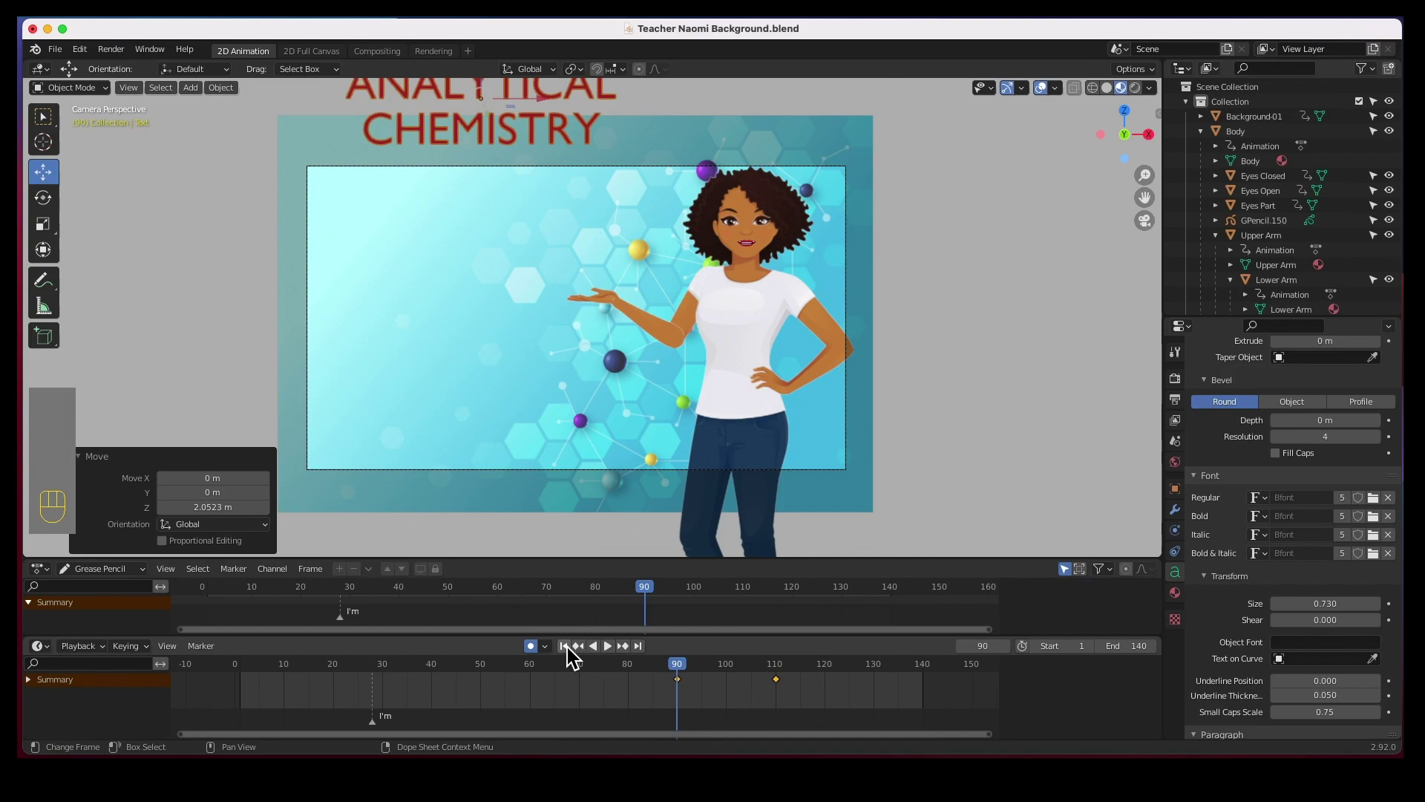
pyautogui.click(568, 646)
pyautogui.click(607, 648)
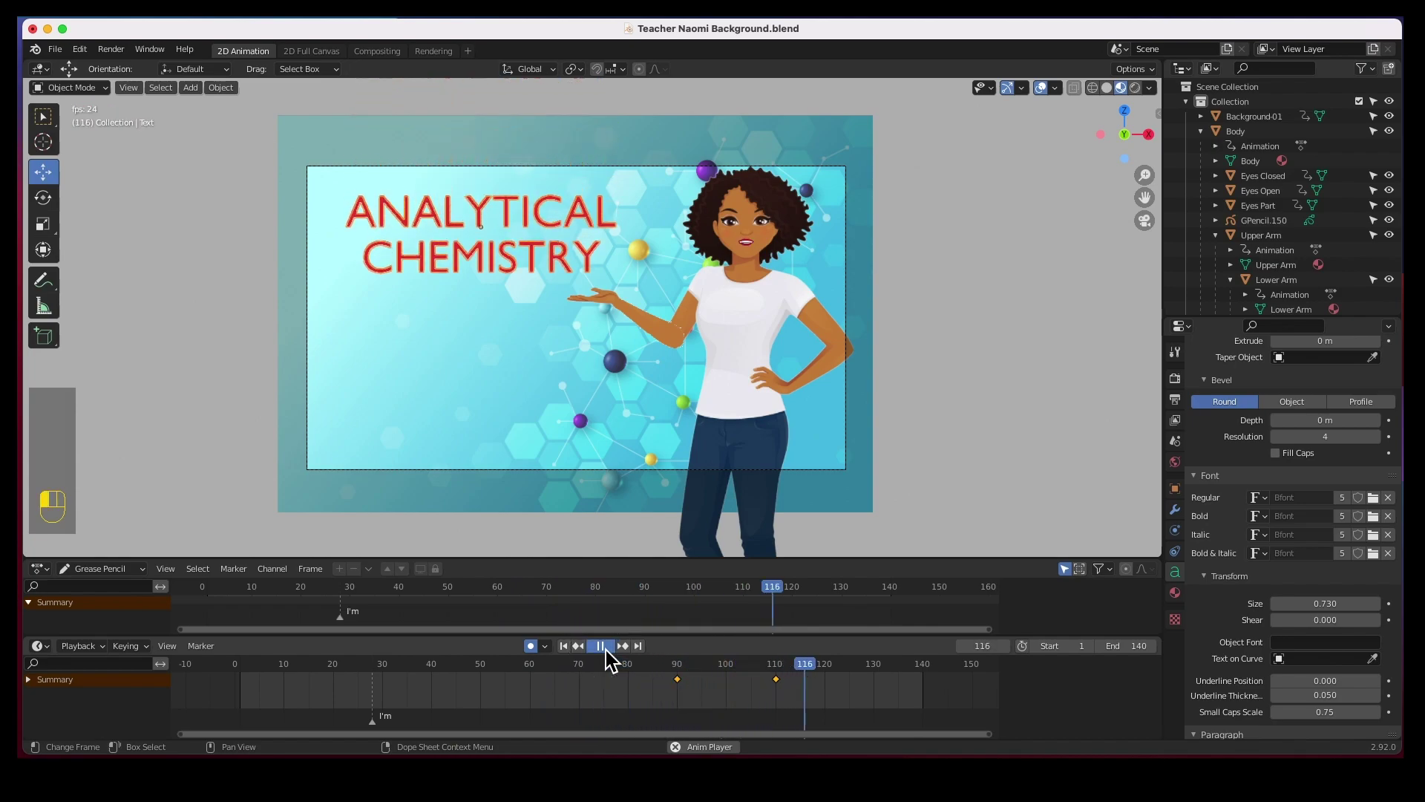
pyautogui.click(606, 649)
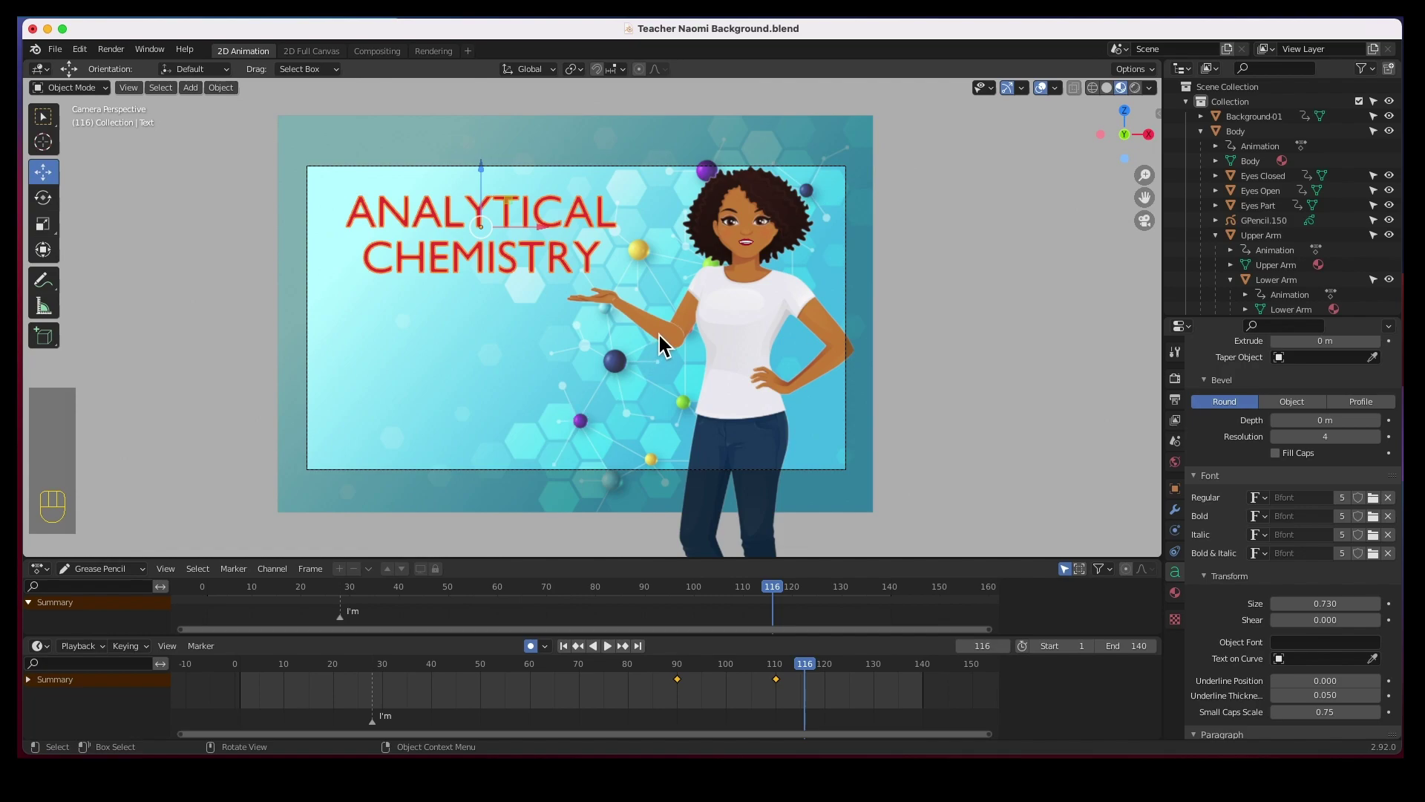
# Step: Make the teacher's body unselectable in the viewport and select the lower arm
pyautogui.click(692, 306)
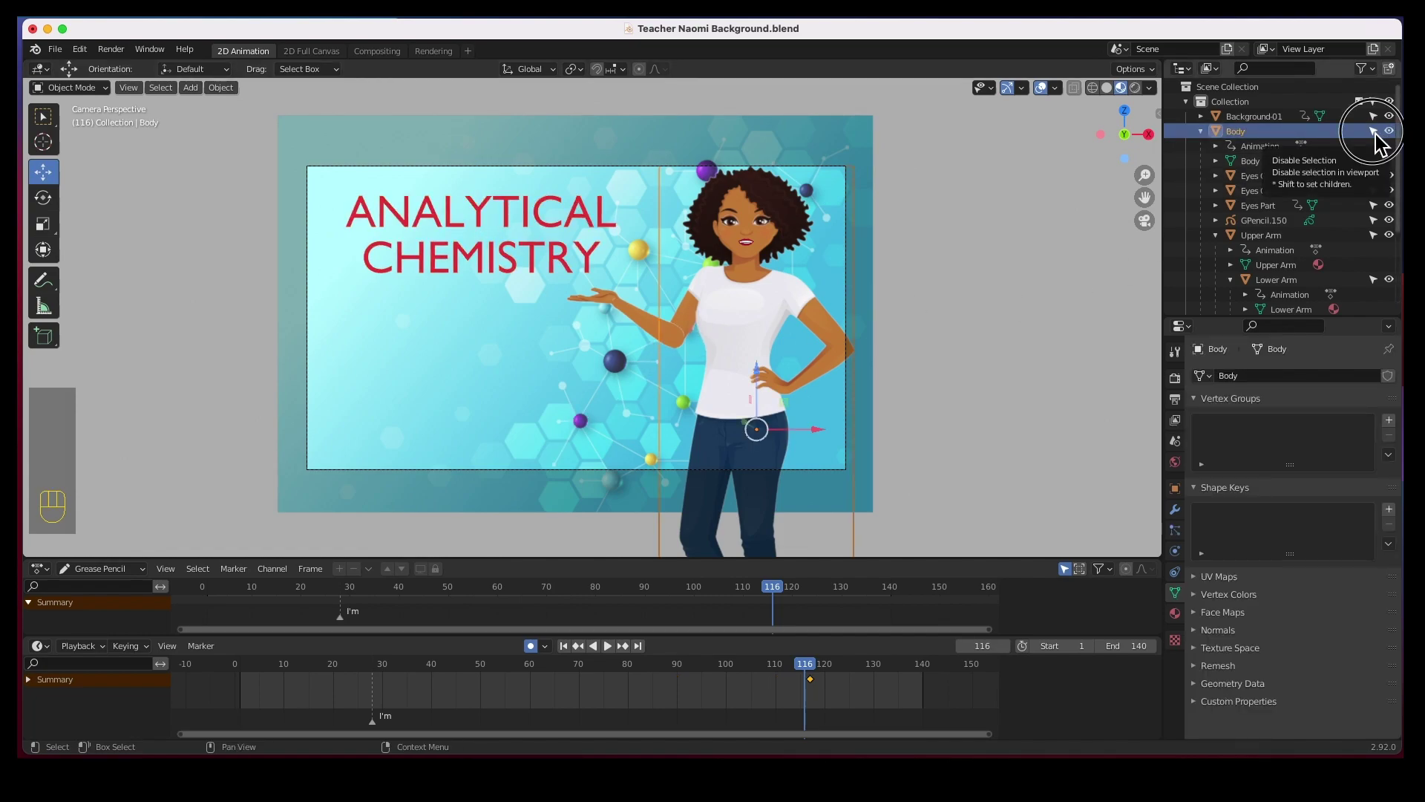
pyautogui.click(1375, 132)
pyautogui.click(692, 312)
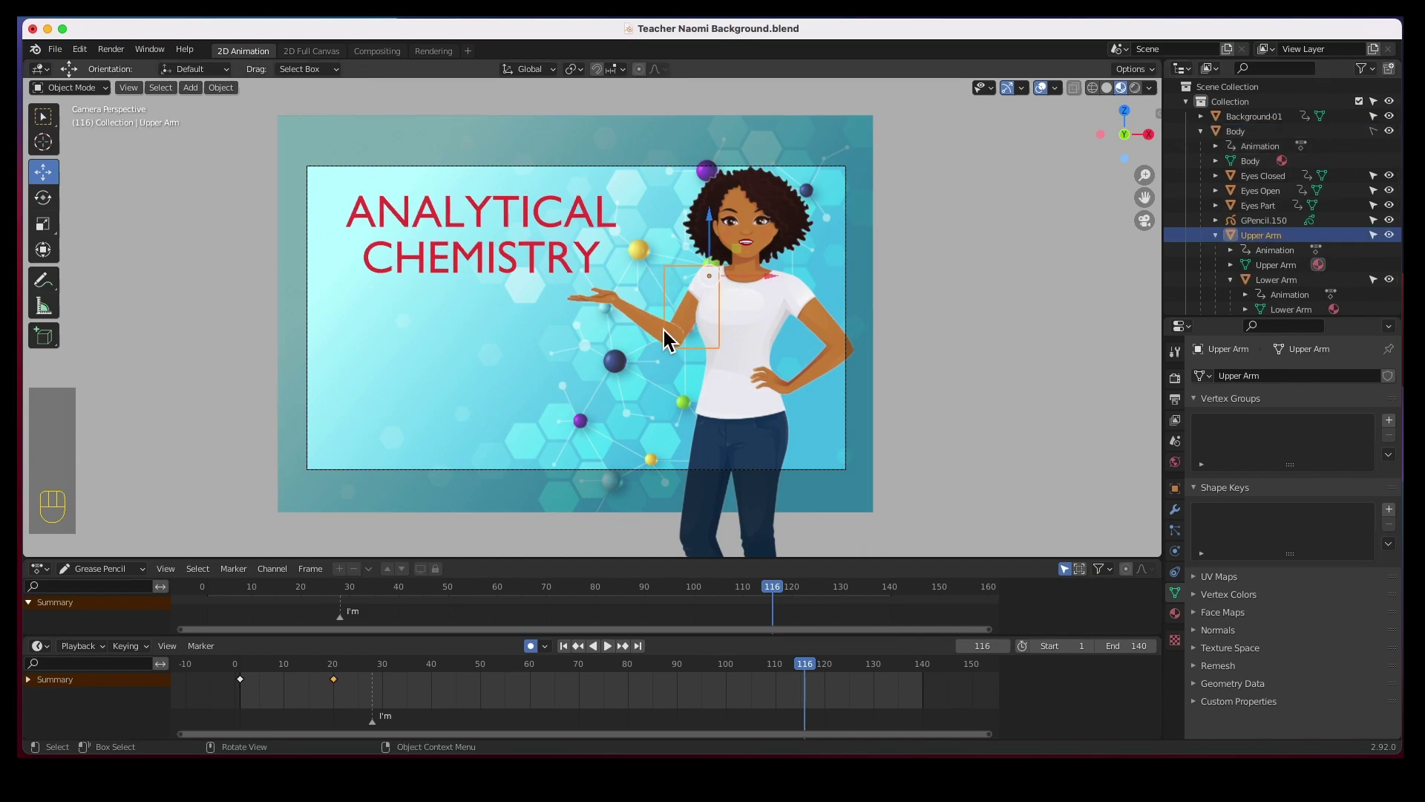
pyautogui.click(663, 330)
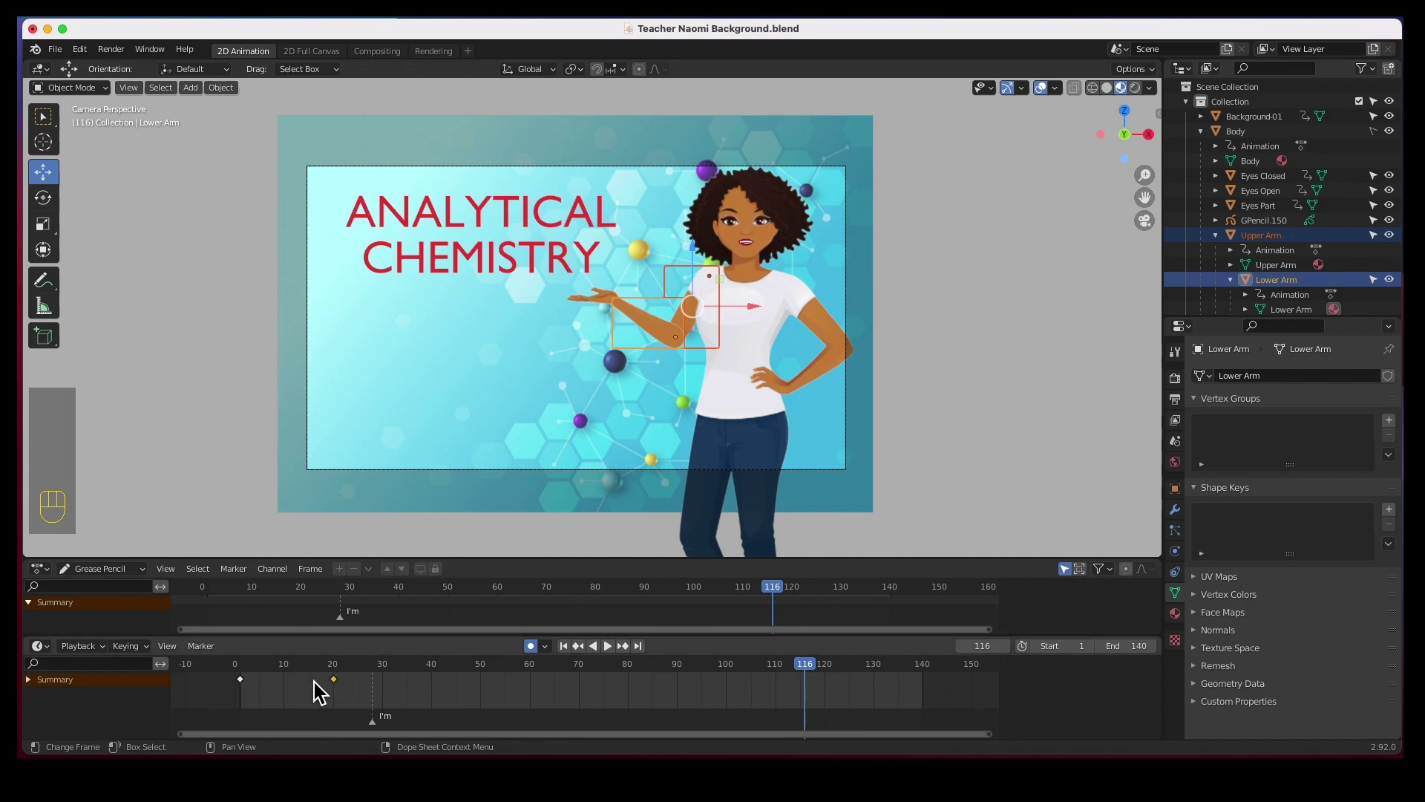
# Step: Select the Hand Closed, Hand Open, Lower Arm and Upper Arm keyframes near frames 0–20
pyautogui.moveTo(805, 672); pyautogui.dragTo(312, 677)
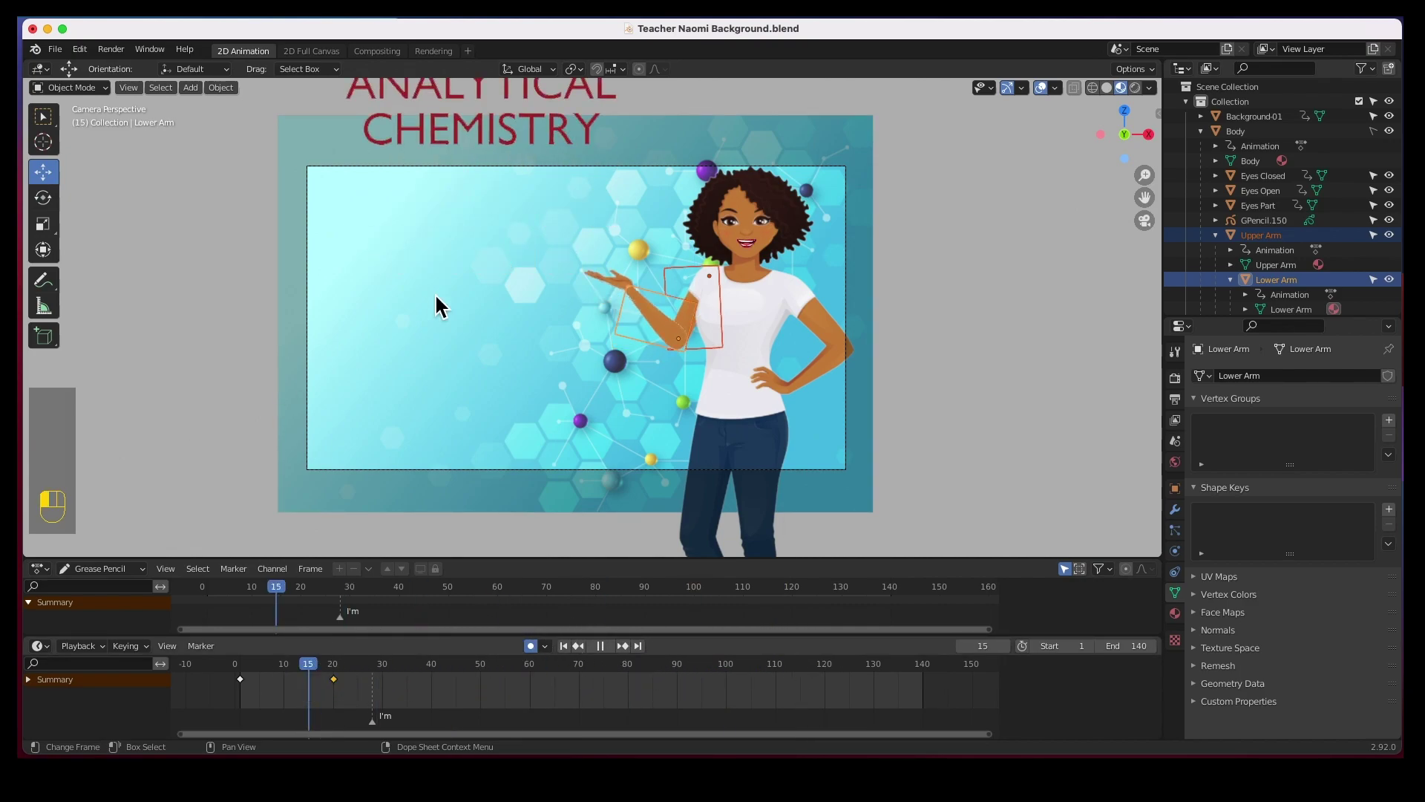
pyautogui.press('space')
pyautogui.scroll(-2, 1298, 239)
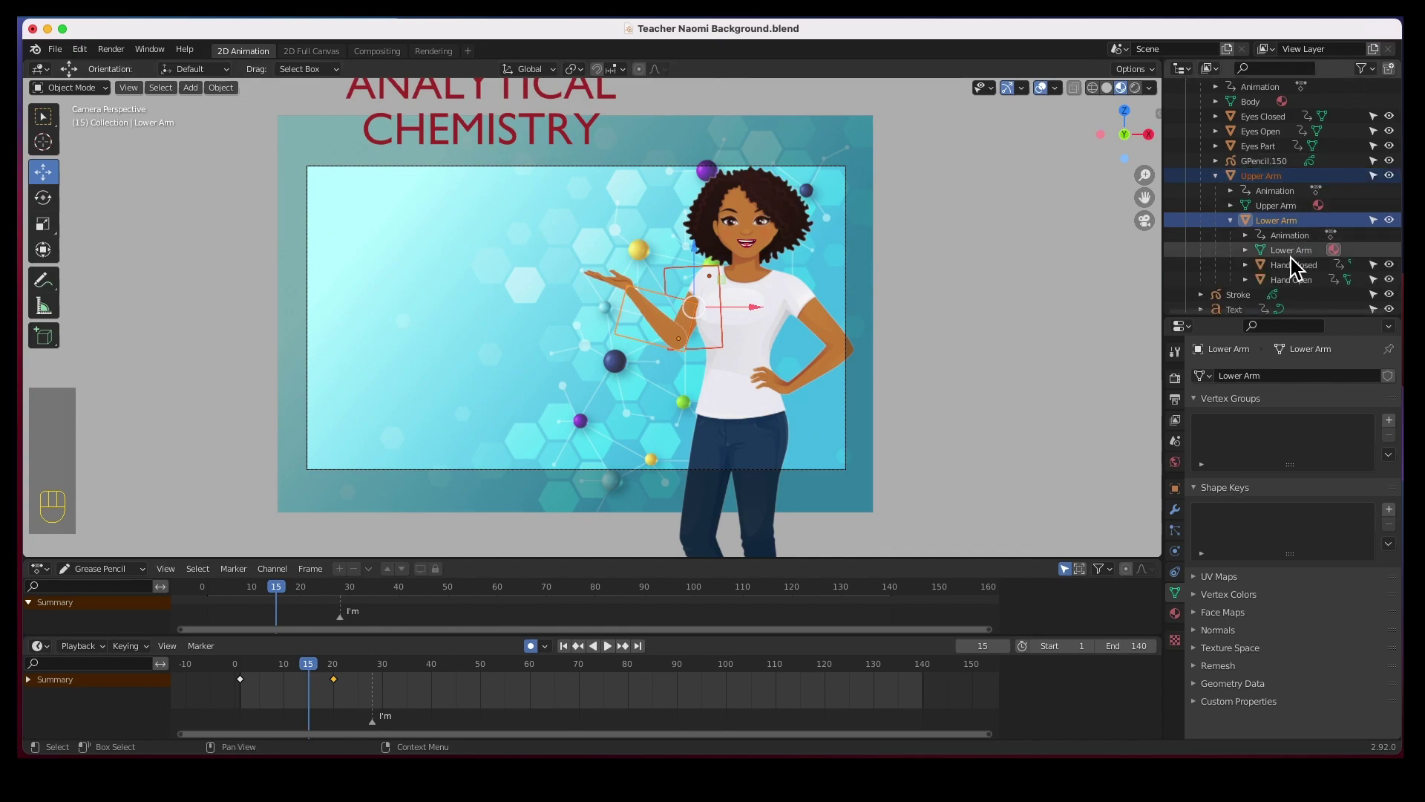
pyautogui.click(1287, 279)
pyautogui.keyDown('super'); pyautogui.click(1282, 263); pyautogui.keyUp('super')
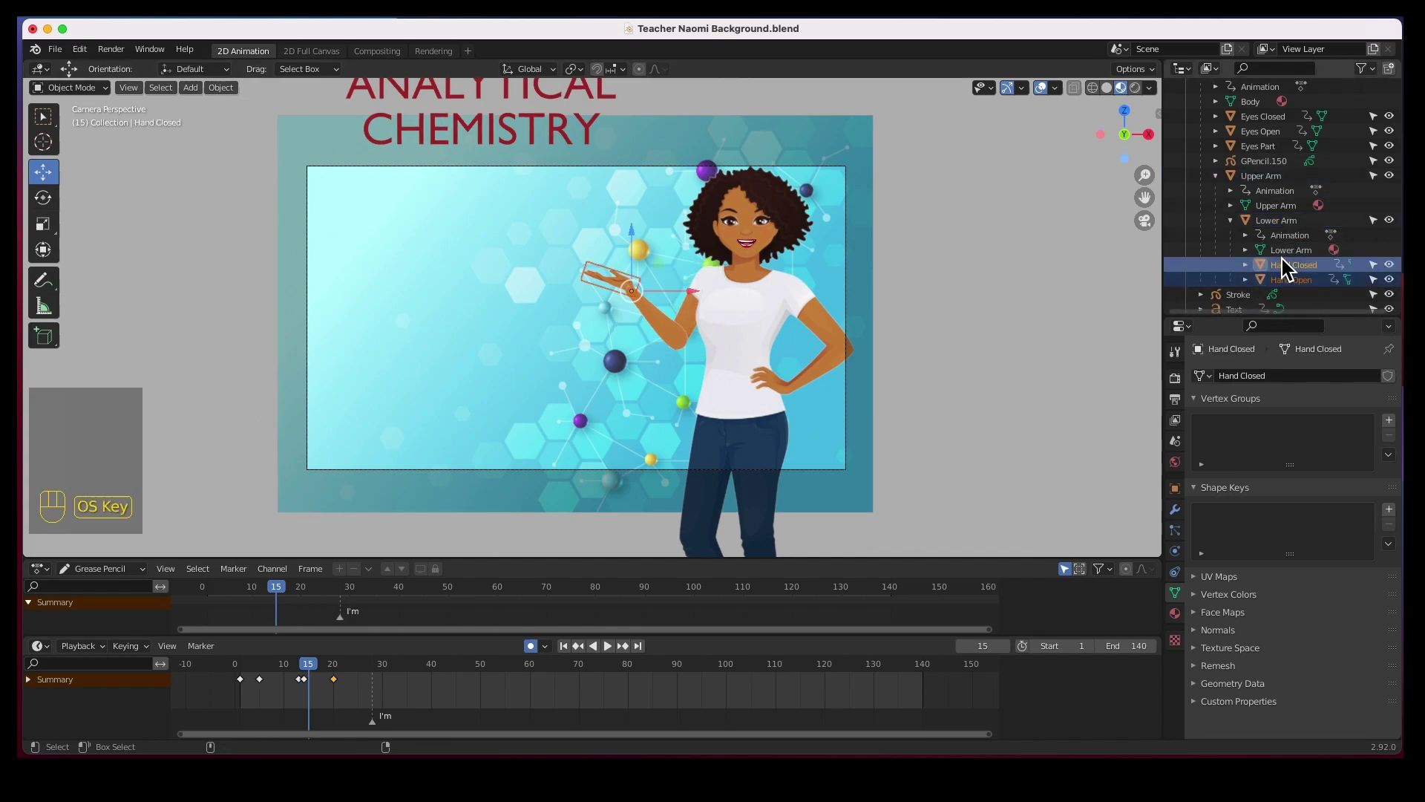
pyautogui.keyDown('super'); pyautogui.click(1277, 223); pyautogui.keyUp('super')
pyautogui.keyDown('super'); pyautogui.click(1274, 178); pyautogui.keyUp('super')
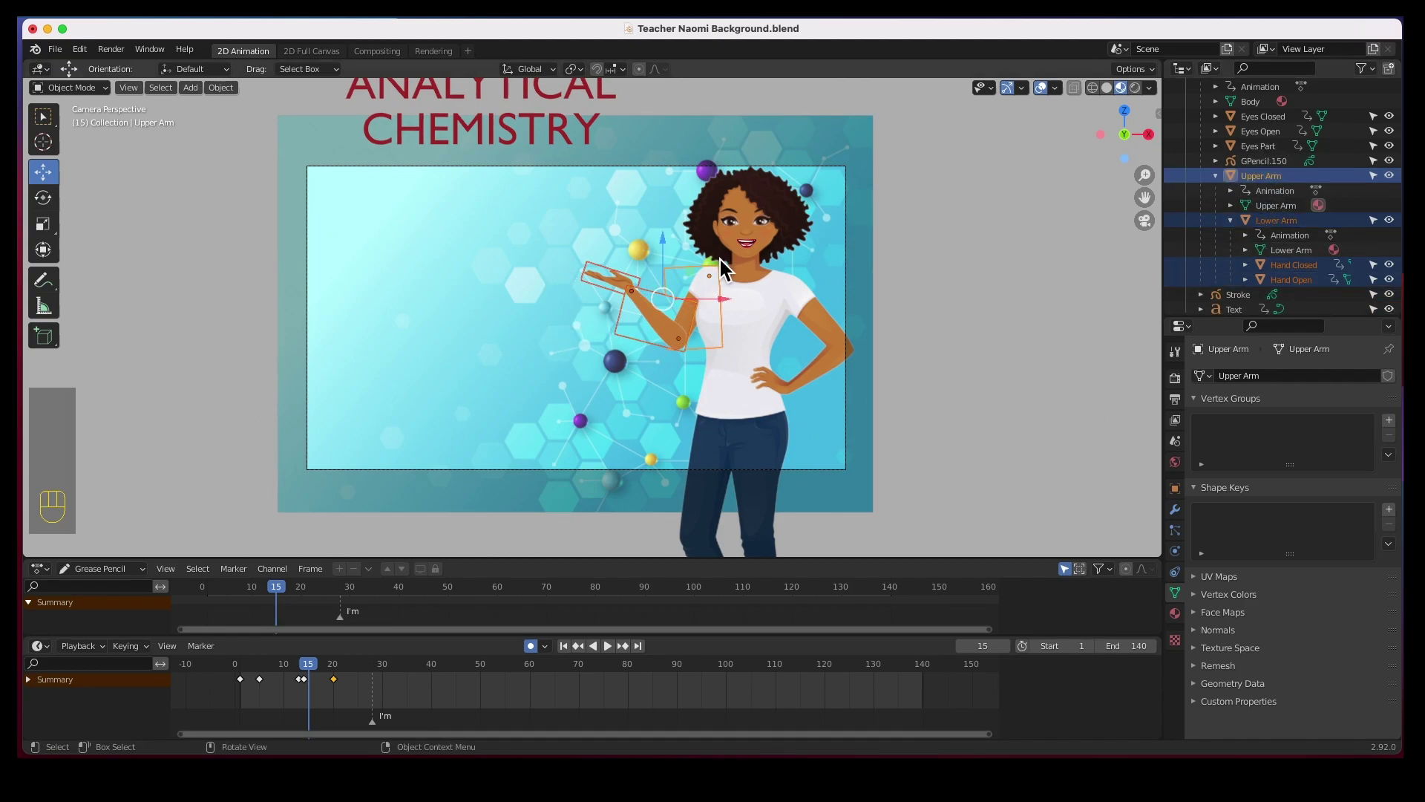
pyautogui.moveTo(345, 701); pyautogui.dragTo(675, 700)
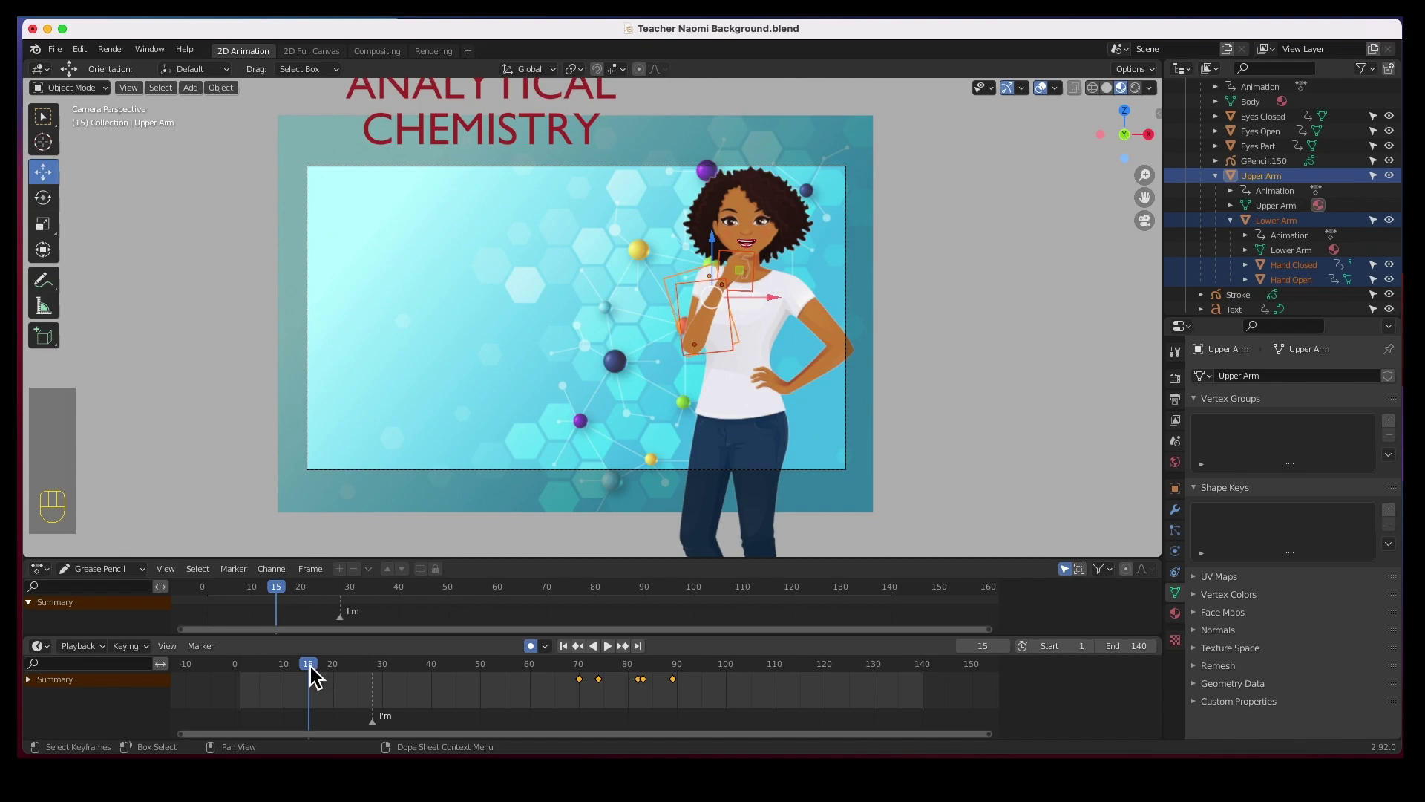
# Step: Play from frame 1 to preview the arm gesture, then select the ANALYTICAL CHEMISTRY title
pyautogui.moveTo(310, 665); pyautogui.dragTo(241, 665)
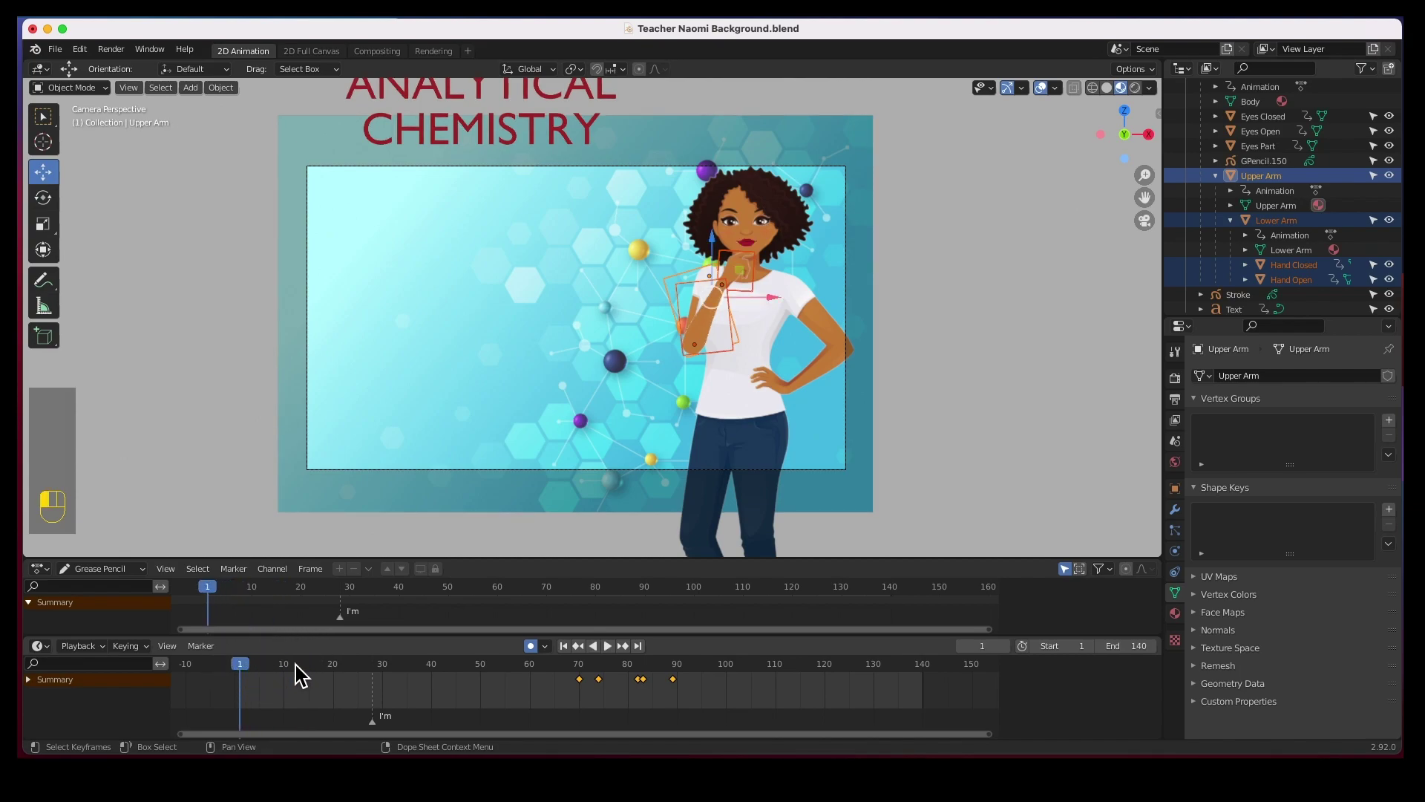
pyautogui.click(607, 646)
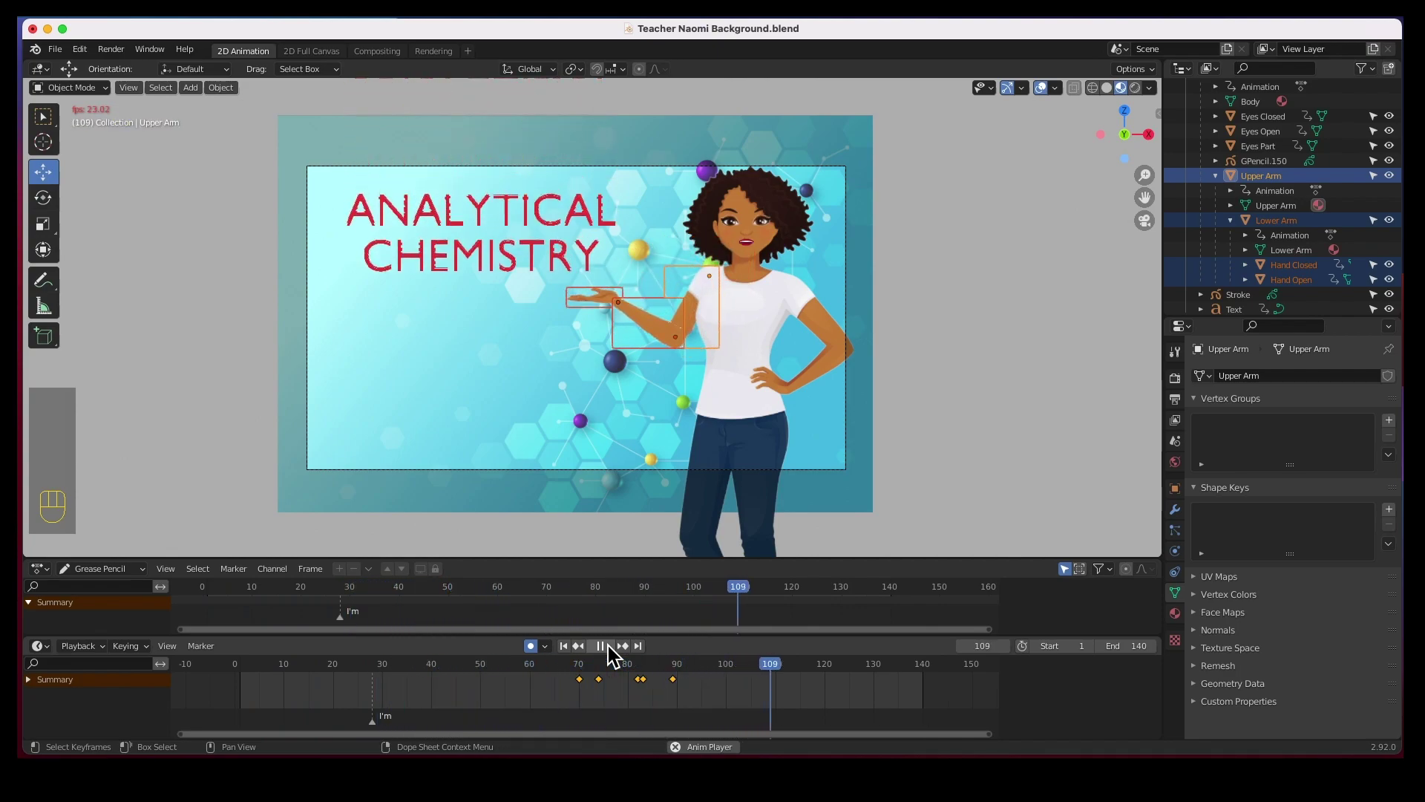
pyautogui.click(604, 645)
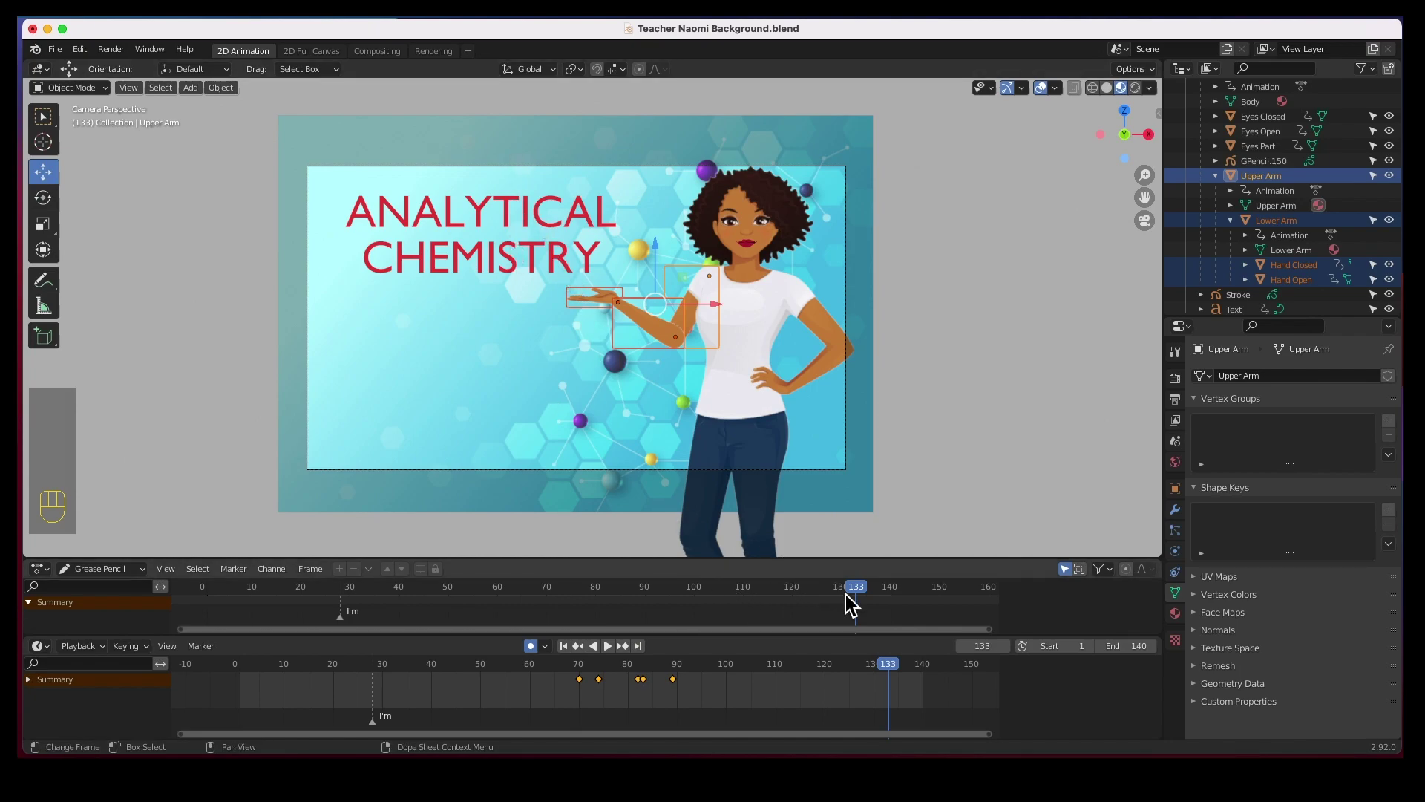
pyautogui.click(495, 259)
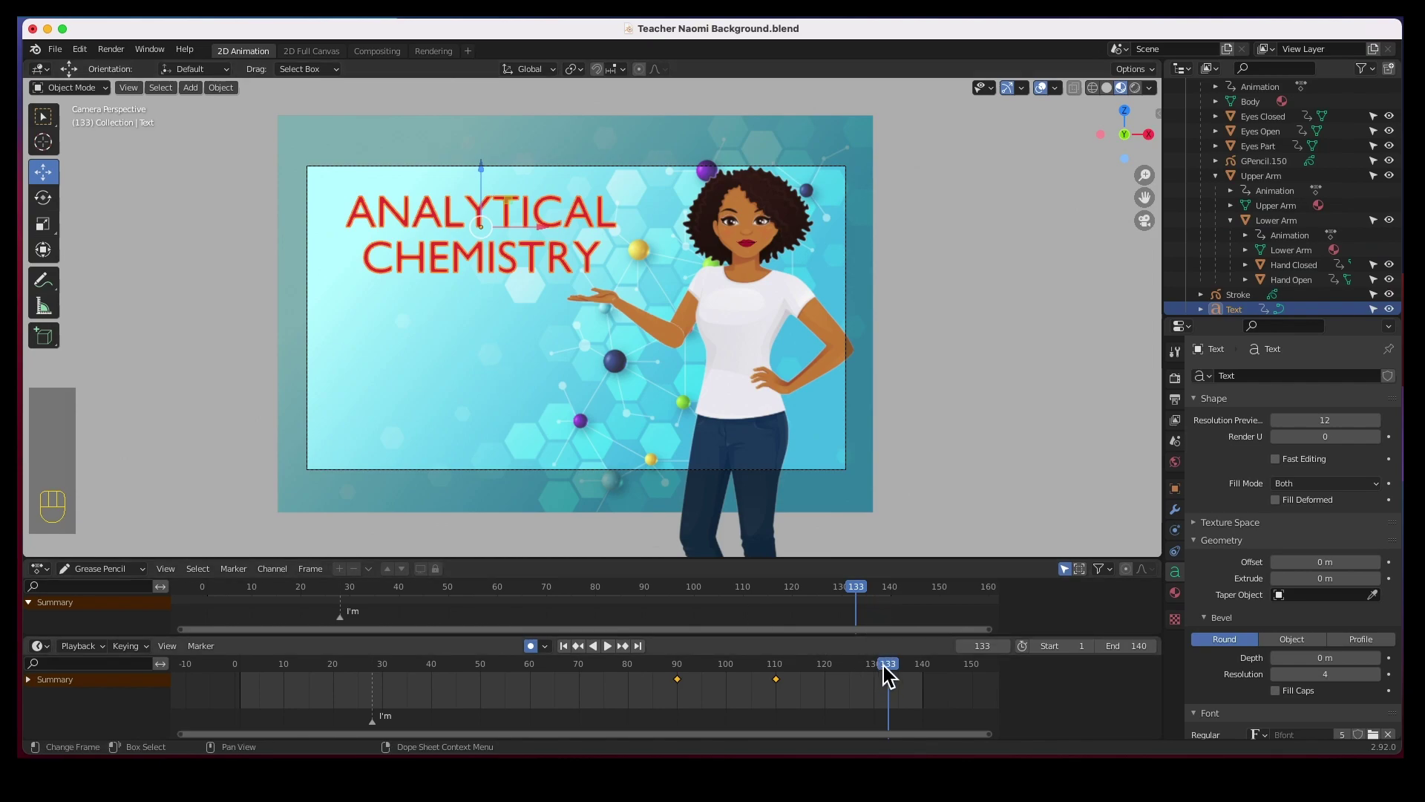
# Step: Move the title's keyframes to frames 90 and 100 and play from the start to check
pyautogui.moveTo(884, 666); pyautogui.dragTo(579, 671)
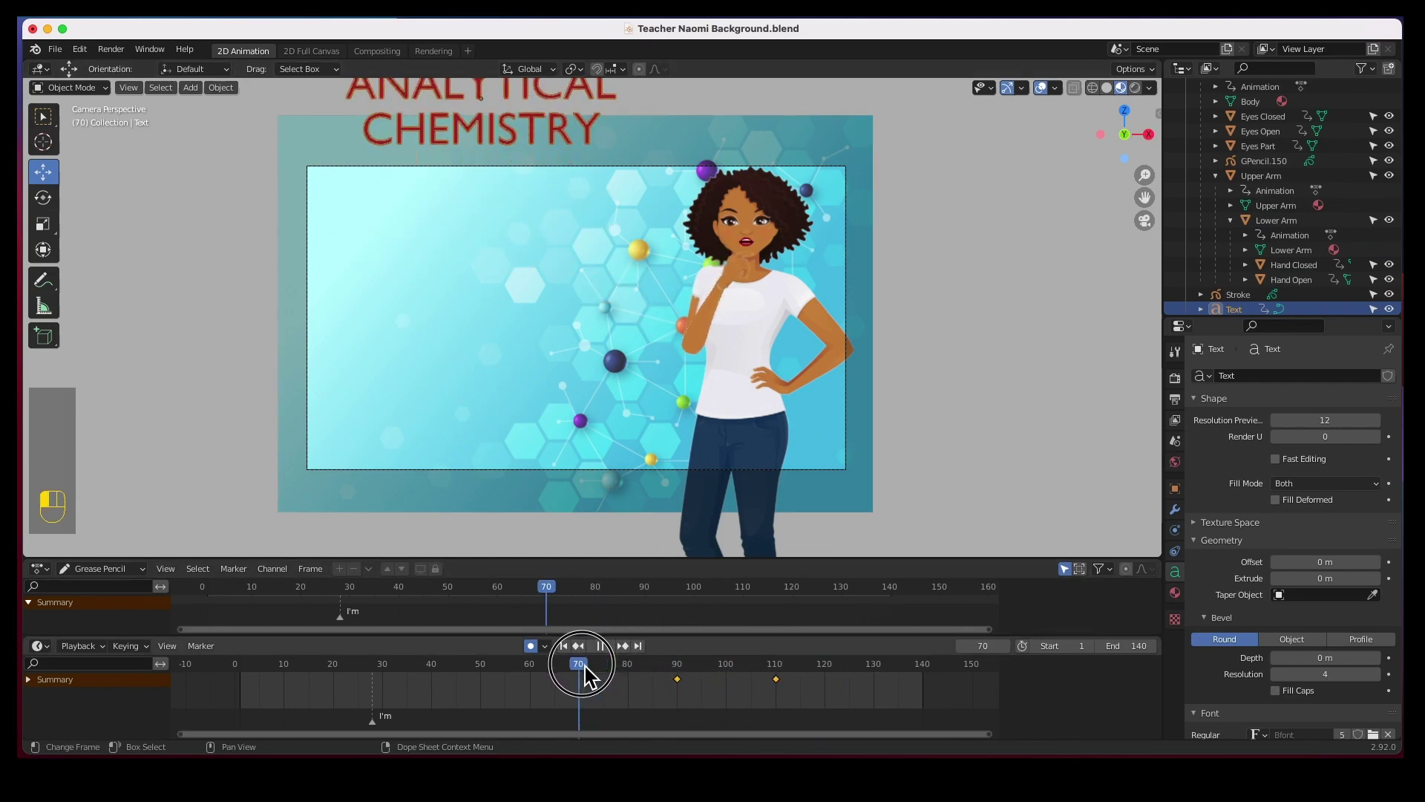
pyautogui.moveTo(677, 679); pyautogui.dragTo(589, 690)
pyautogui.moveTo(677, 684); pyautogui.dragTo(628, 692)
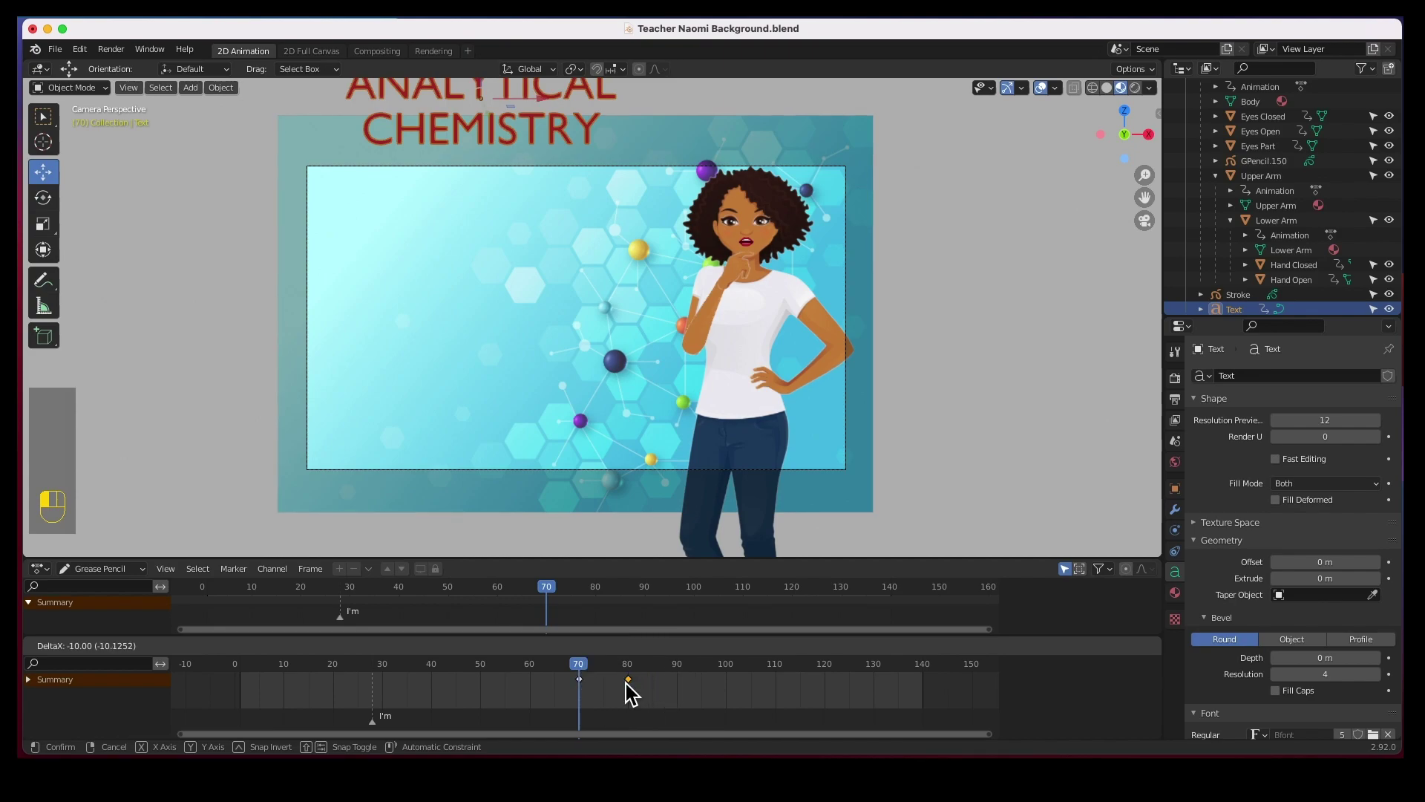
pyautogui.click(564, 646)
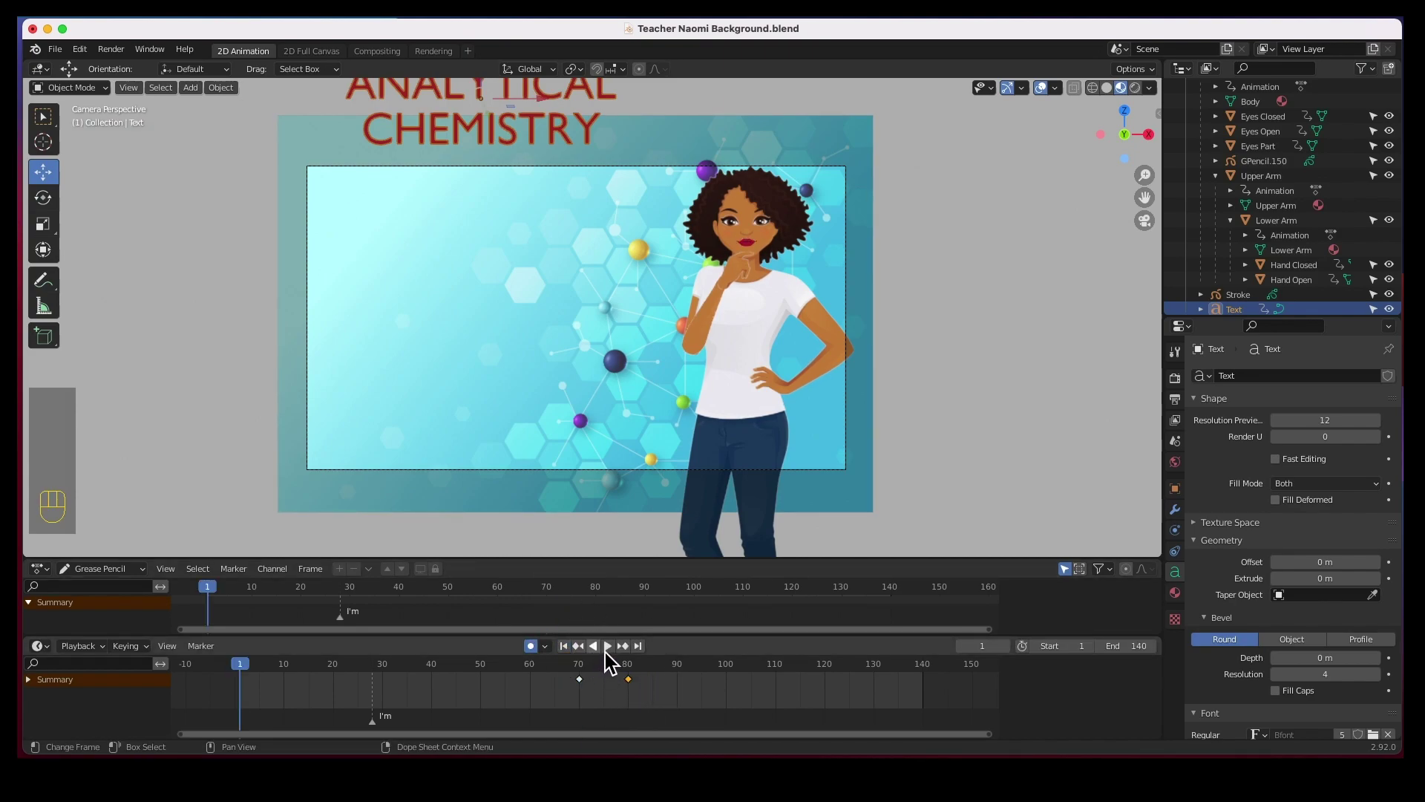
pyautogui.click(607, 646)
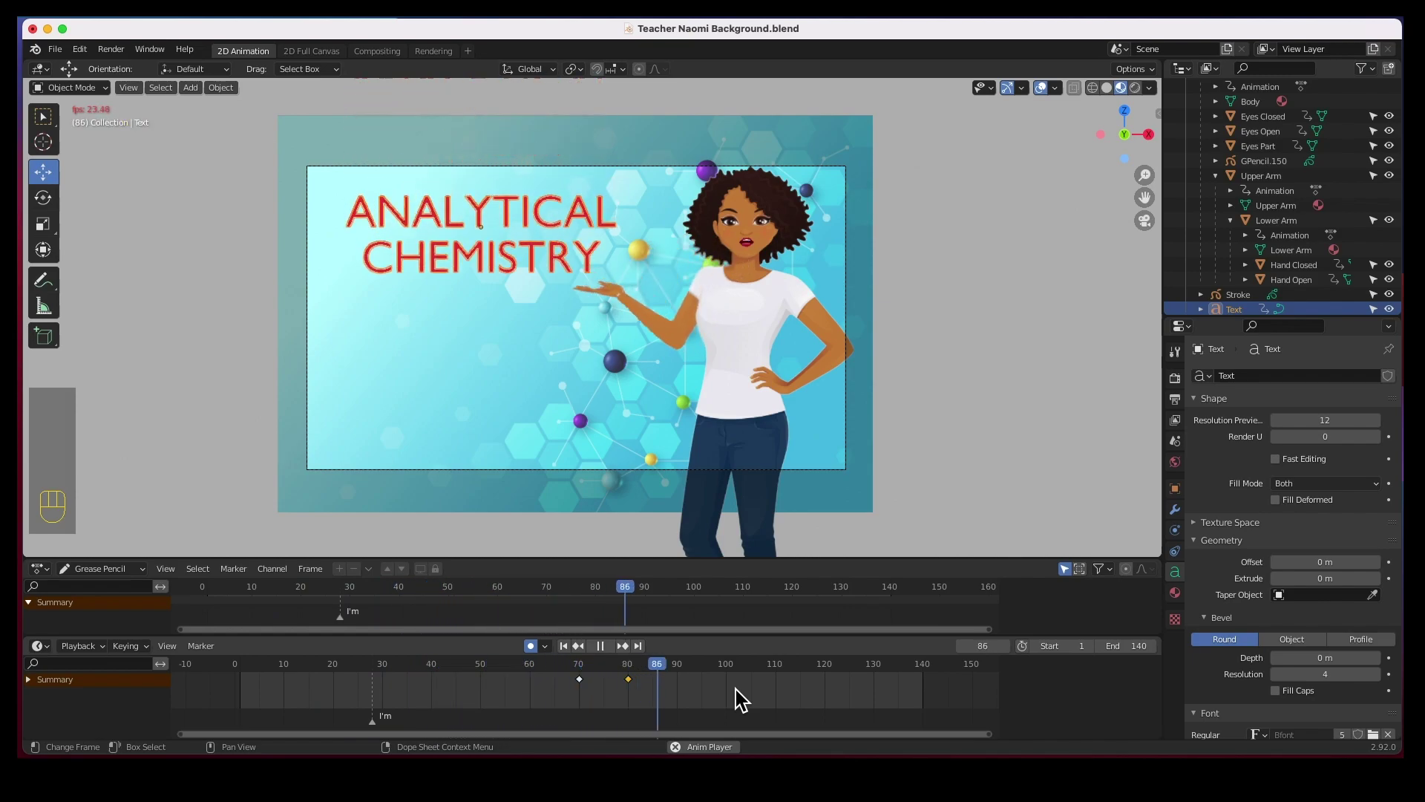
pyautogui.click(601, 646)
# Step: Select the title keyframes and replay the drop from frame 67
pyautogui.moveTo(566, 692); pyautogui.dragTo(730, 687)
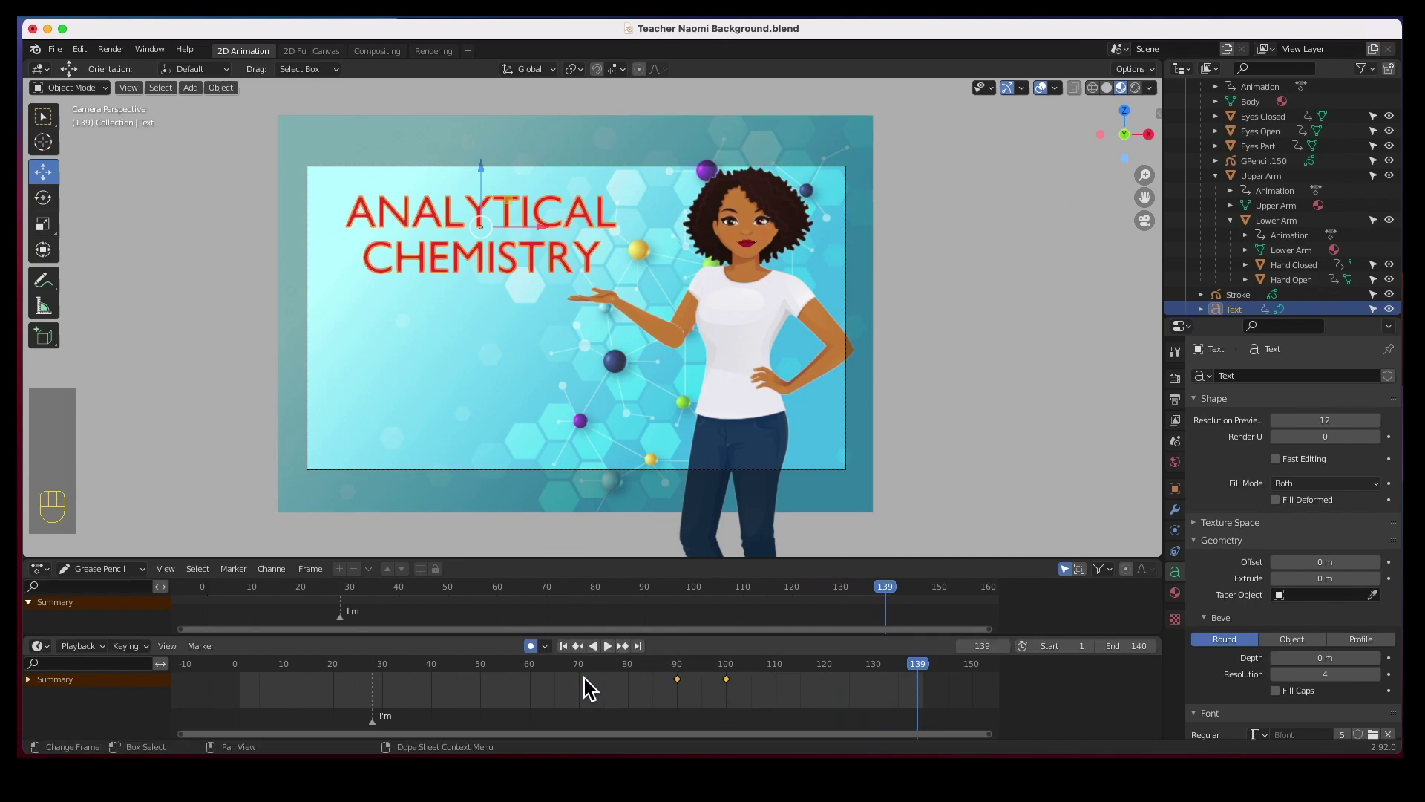
pyautogui.click(566, 668)
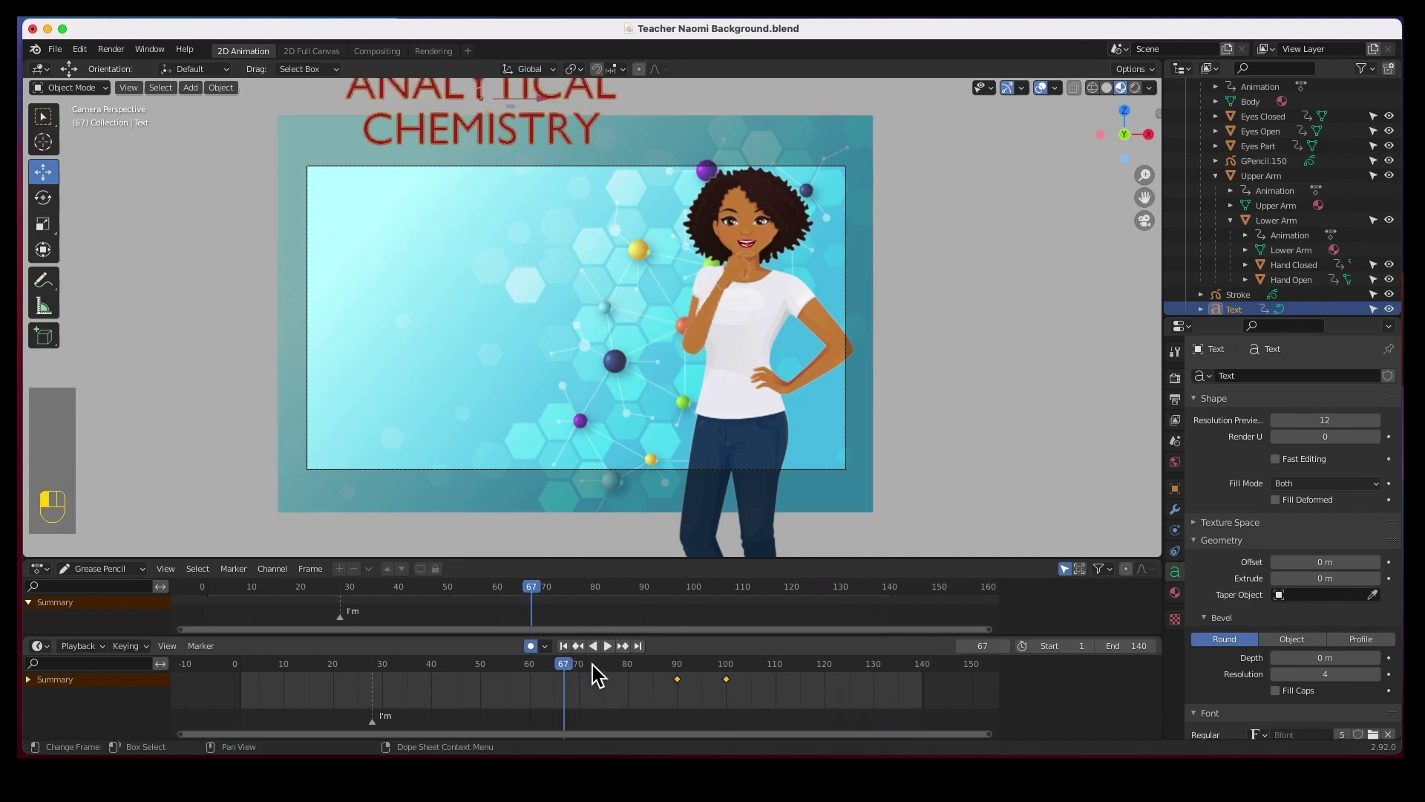
pyautogui.click(607, 647)
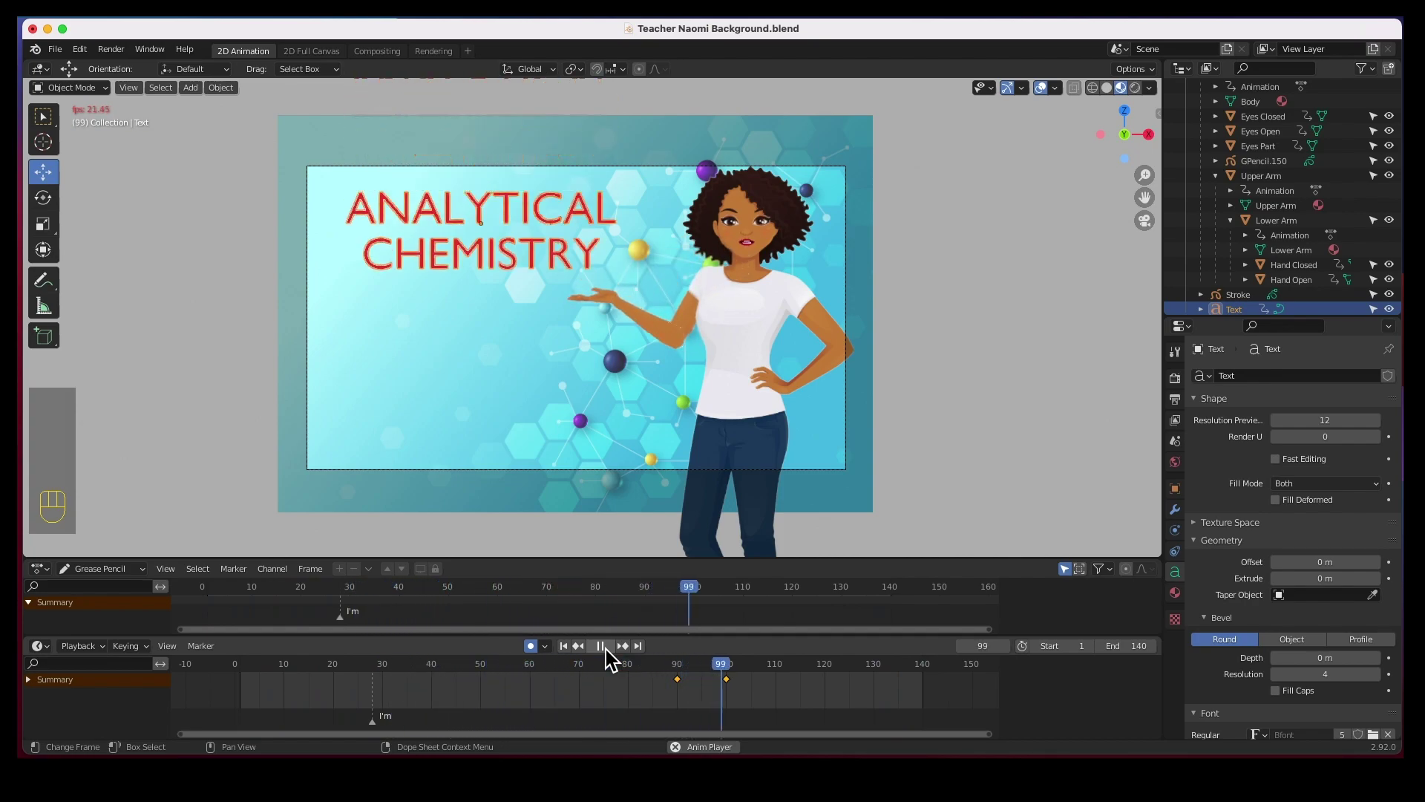
pyautogui.click(606, 649)
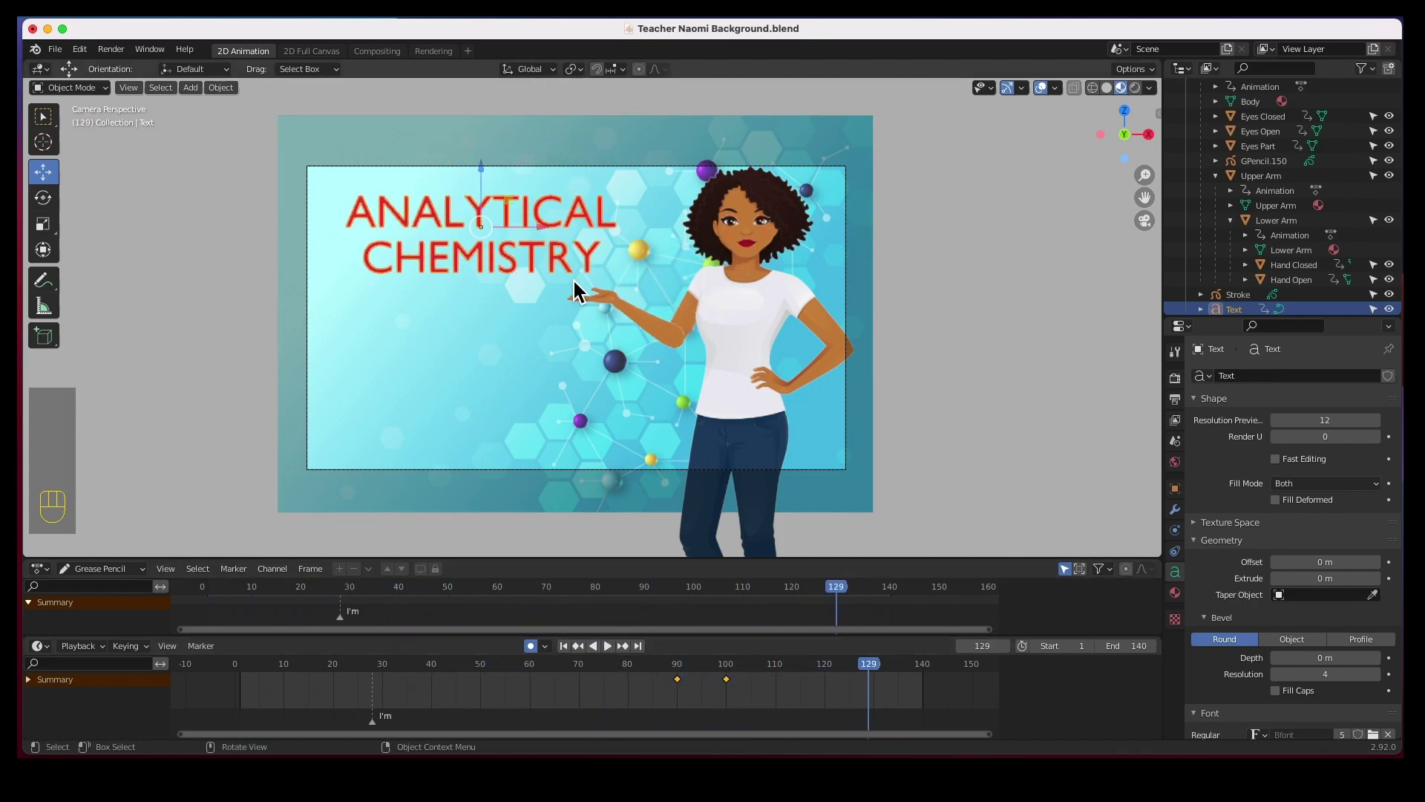
pyautogui.scroll(1, 505, 255)
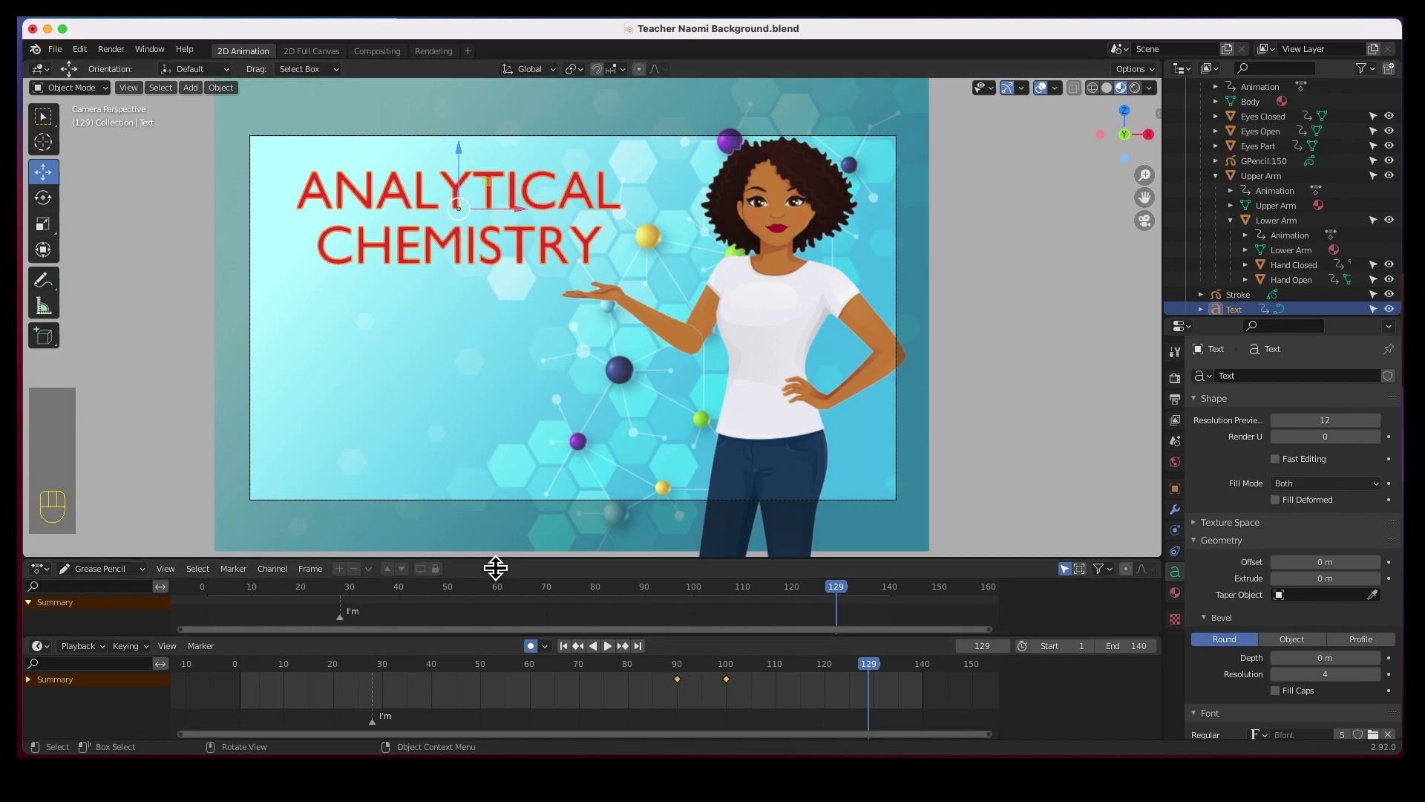
# Step: Make the animation area taller and turn the Dope Sheet into a Graph Editor
pyautogui.moveTo(496, 568); pyautogui.dragTo(496, 386)
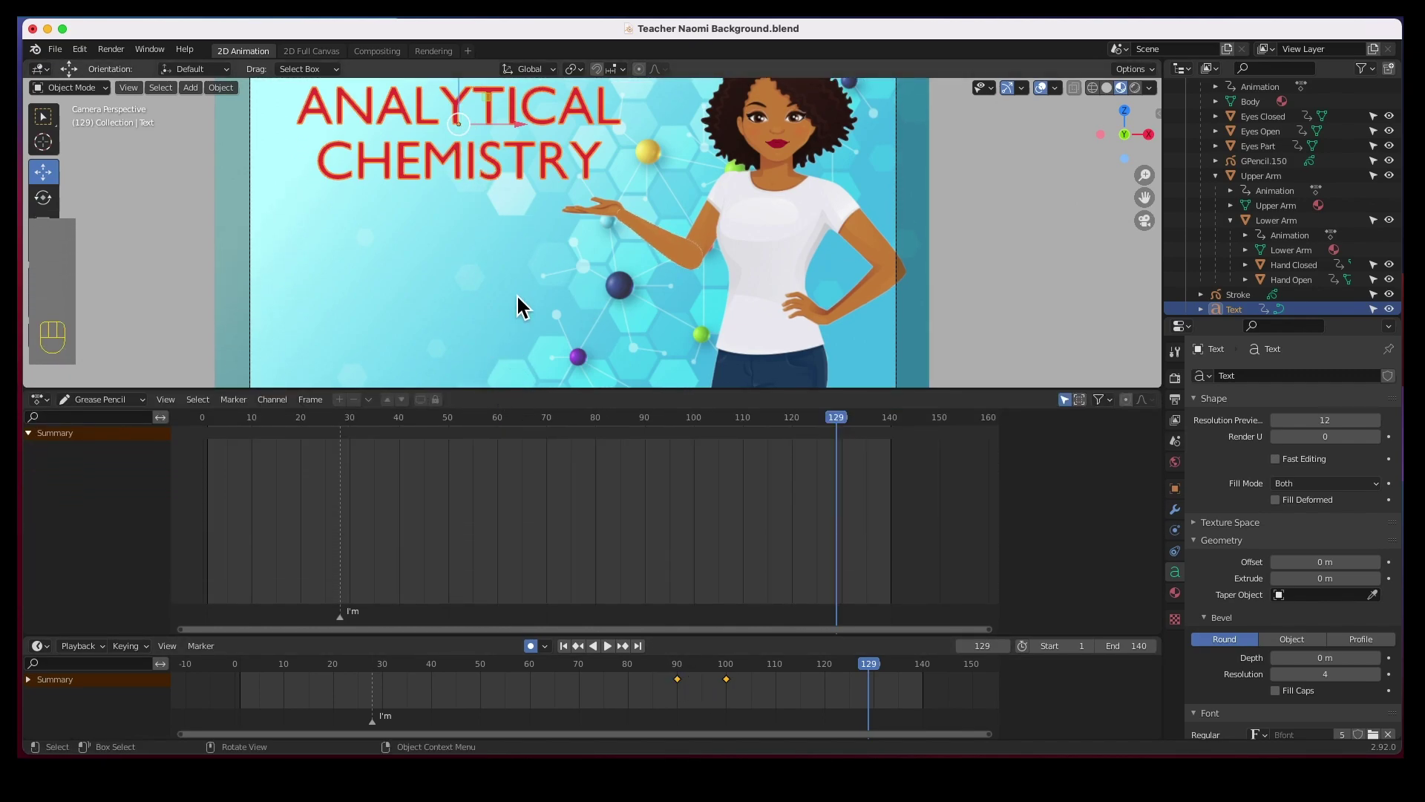
pyautogui.scroll(3, 541, 278)
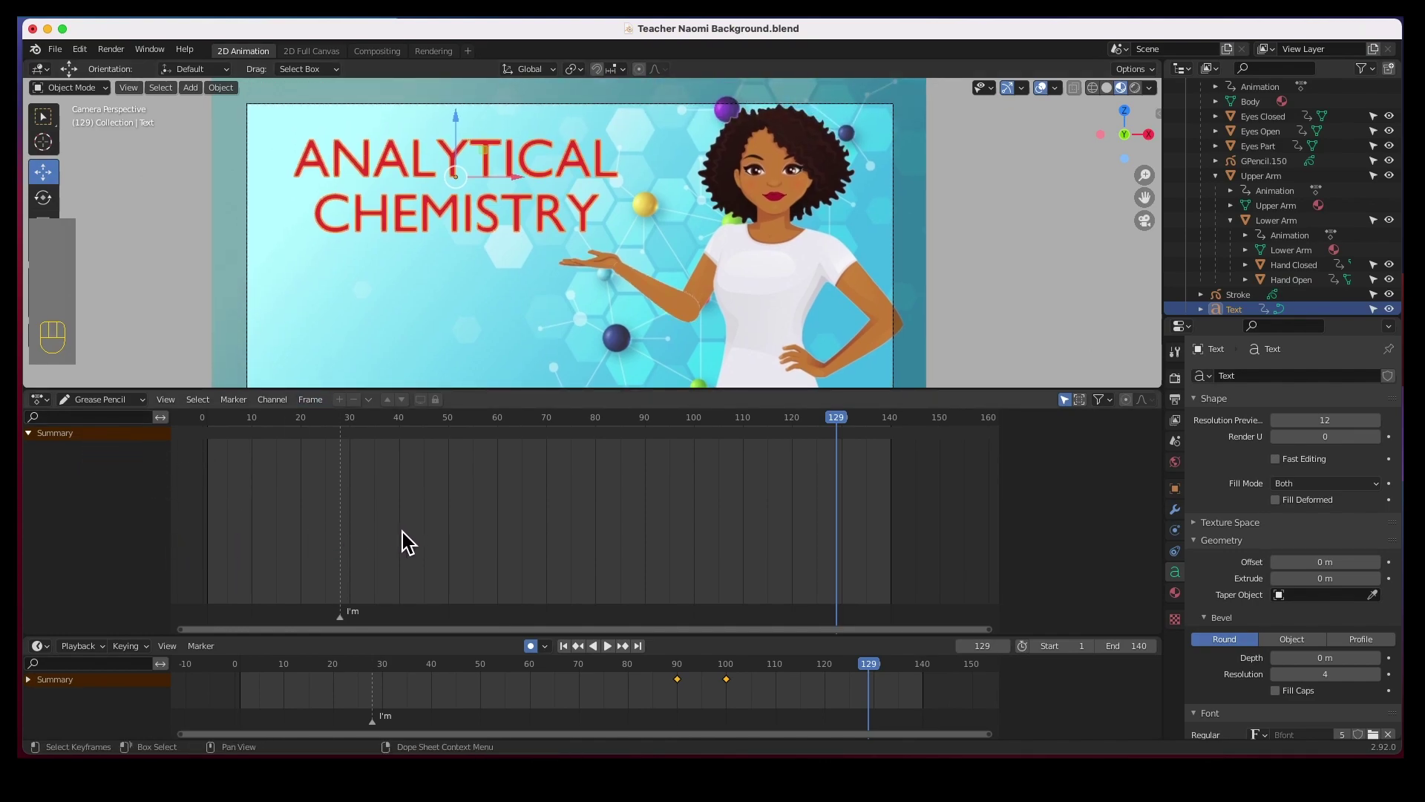
pyautogui.click(43, 407)
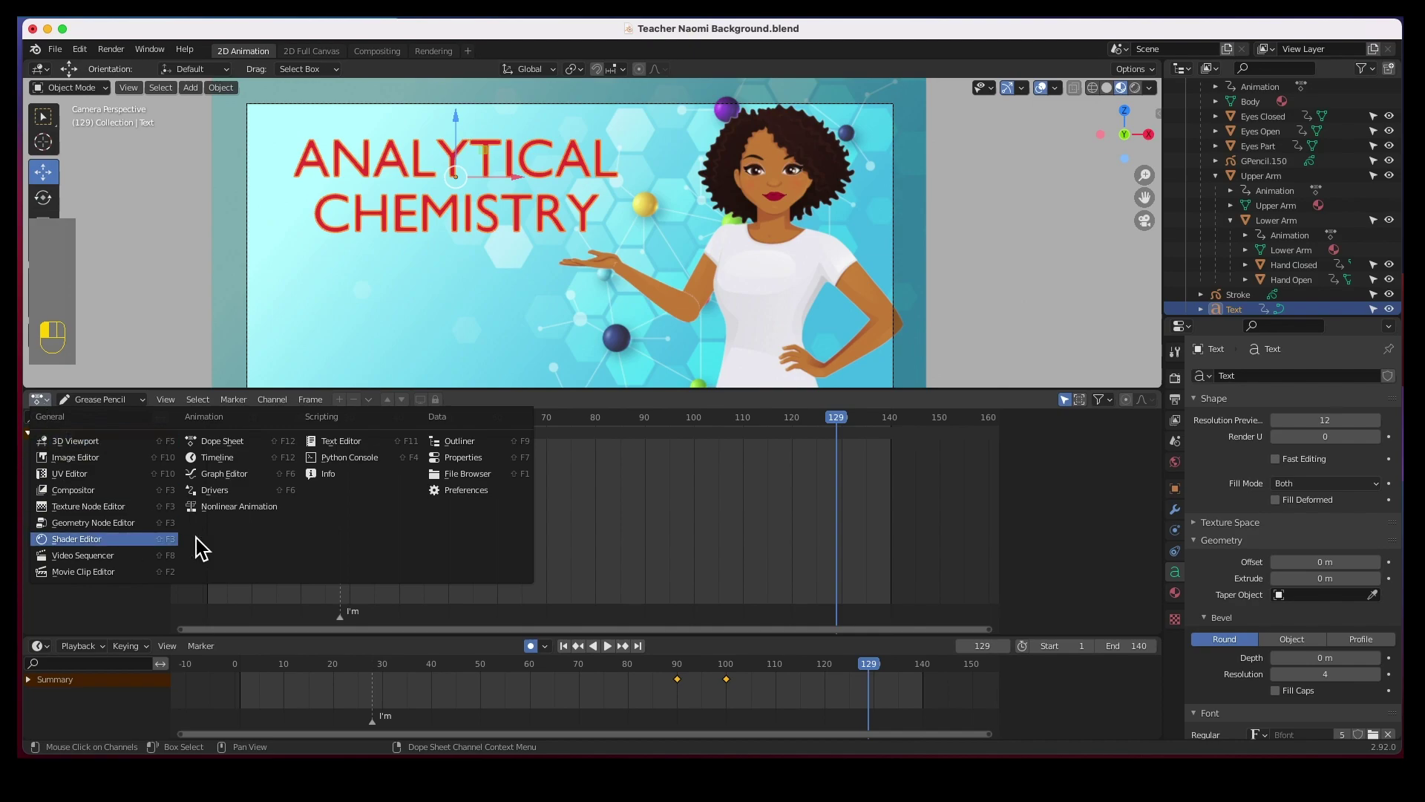
pyautogui.click(236, 487)
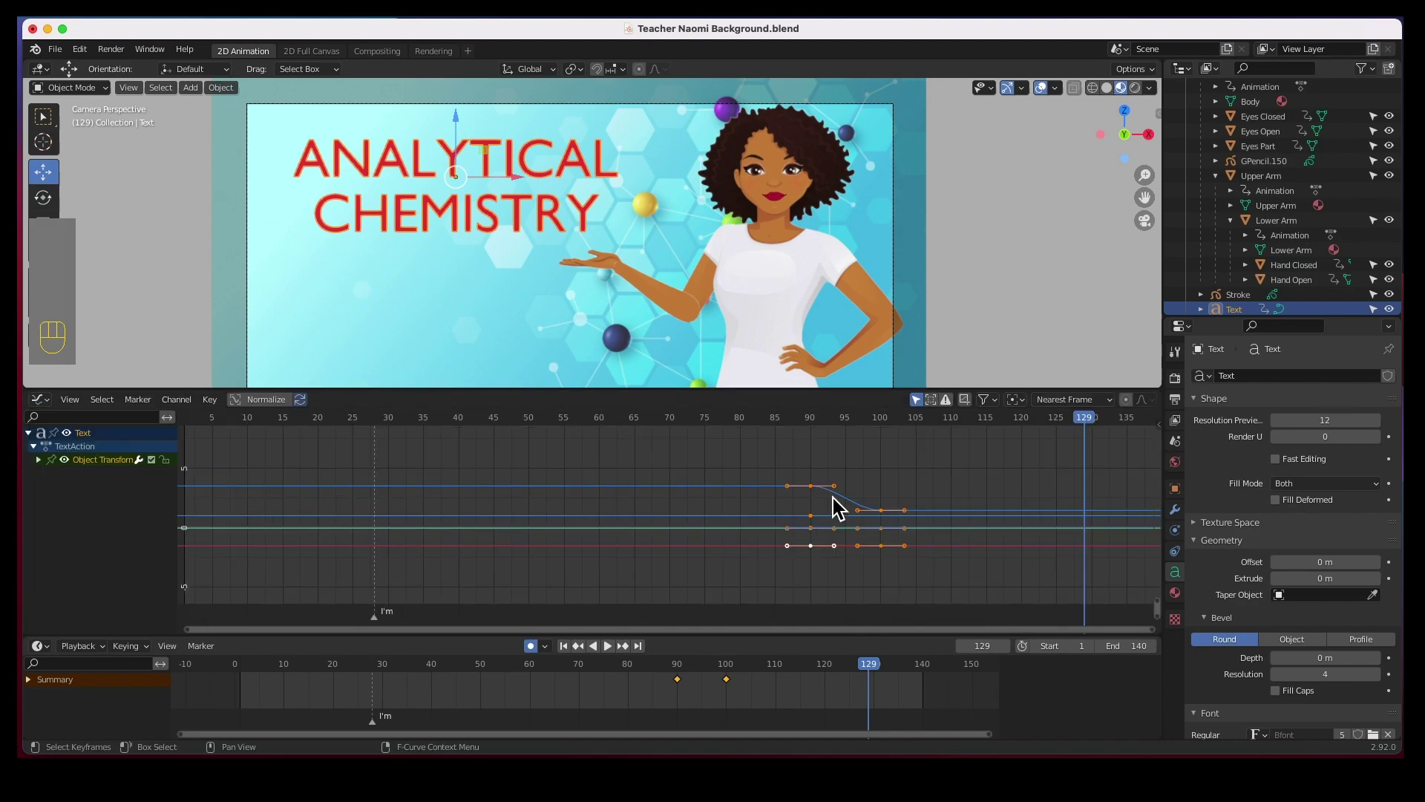
# Step: Expand the title's transform channels and show only the Z Location curve, fitted to the view
pyautogui.press('ctrl+KP_Add')
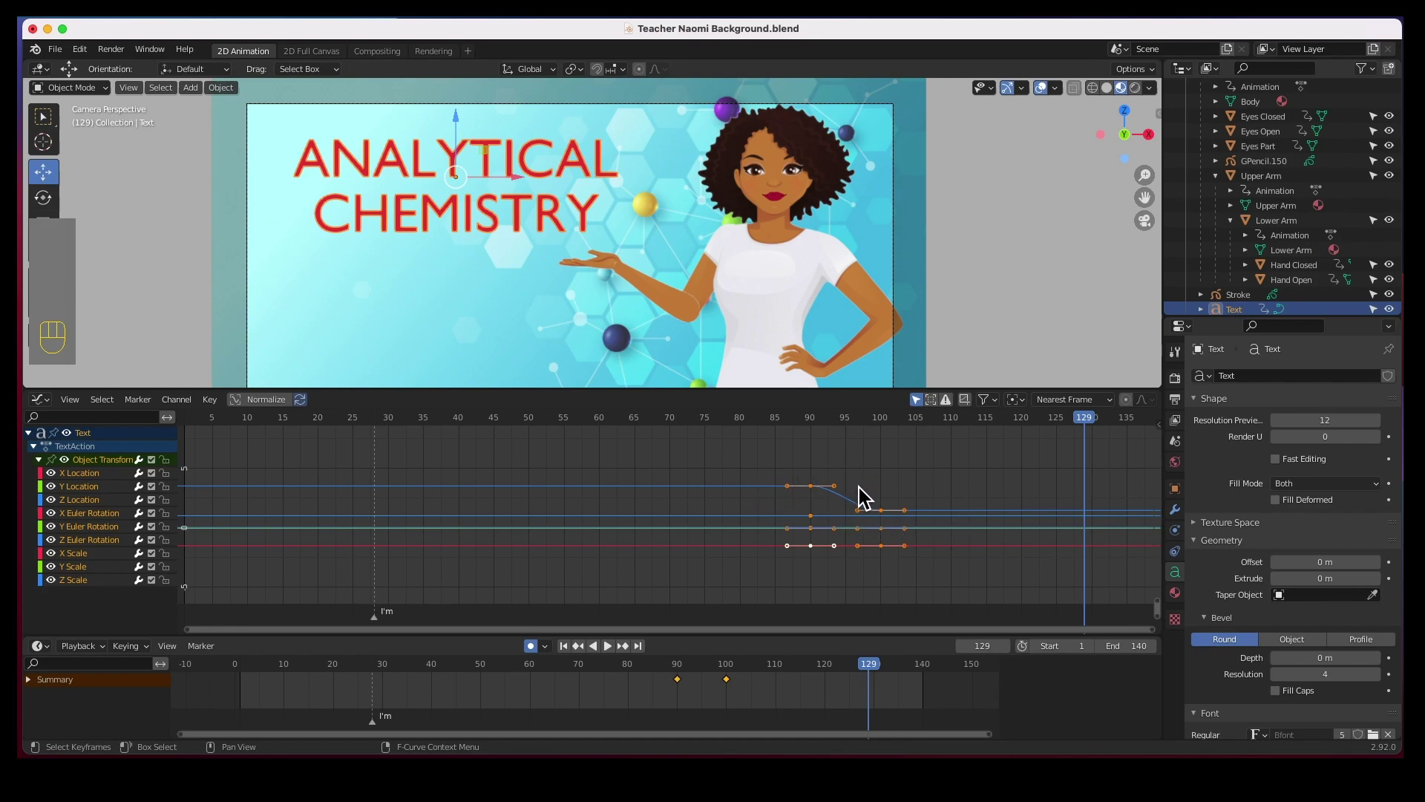
pyautogui.scroll(2, 863, 497)
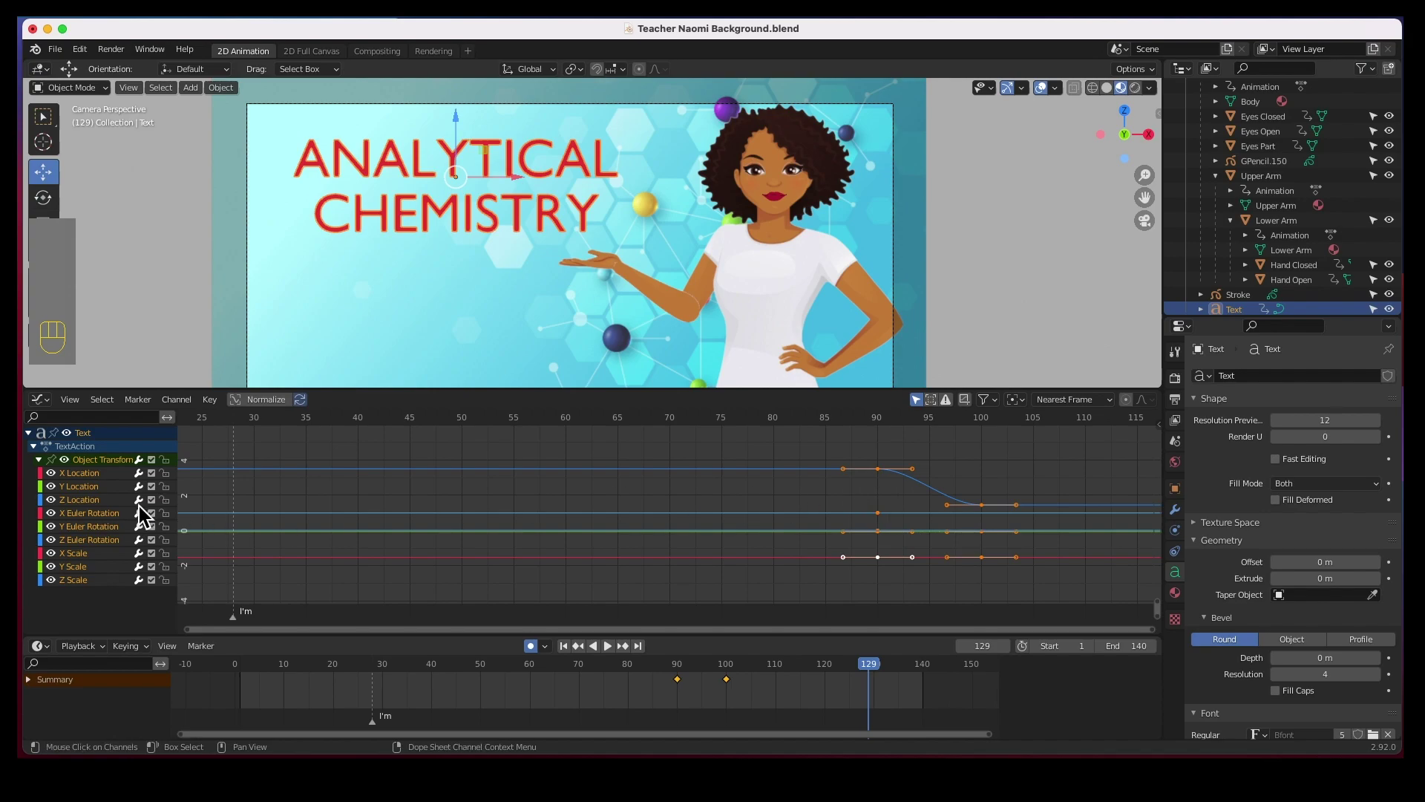
pyautogui.moveTo(55, 477); pyautogui.dragTo(51, 580)
pyautogui.click(52, 499)
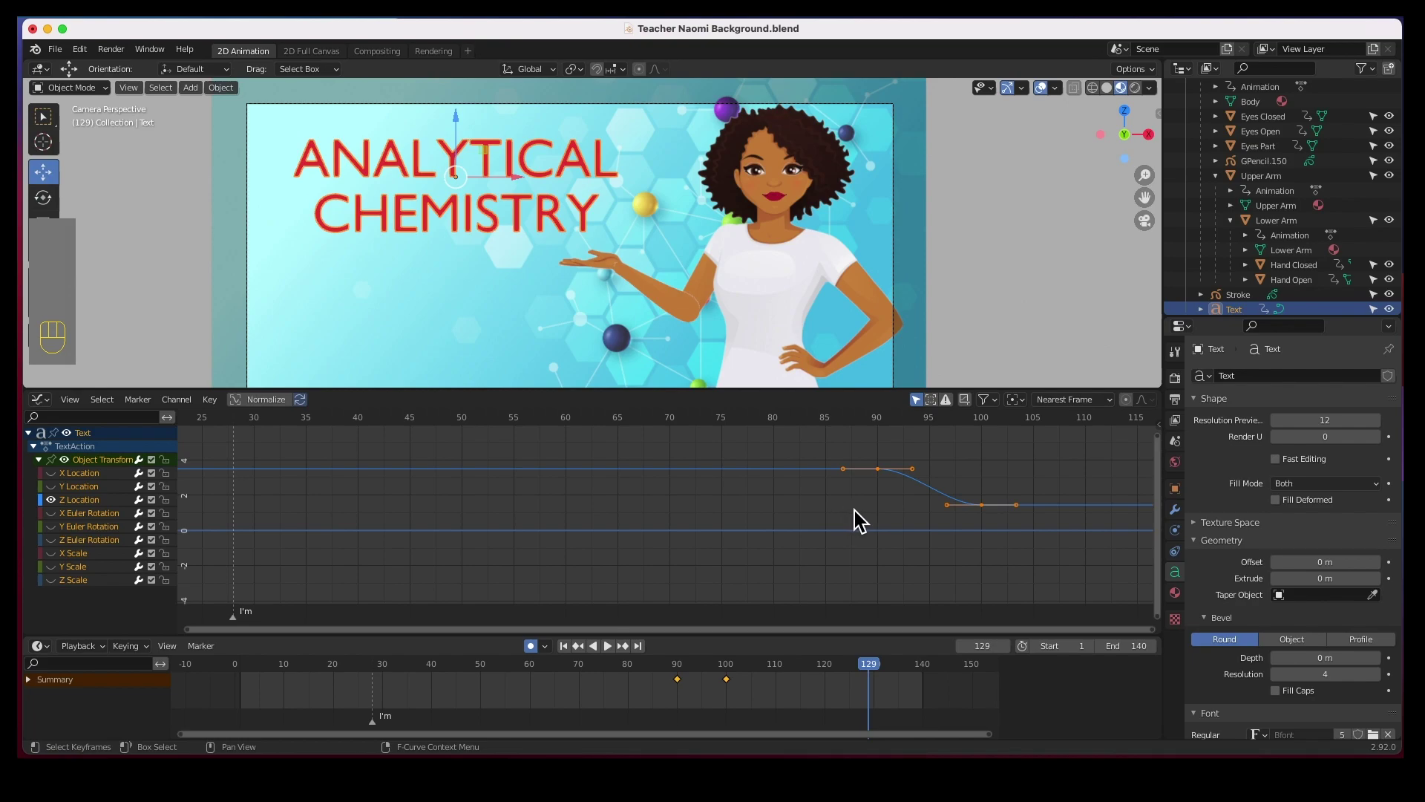
pyautogui.press('Home')
pyautogui.scroll(-2, 832, 521)
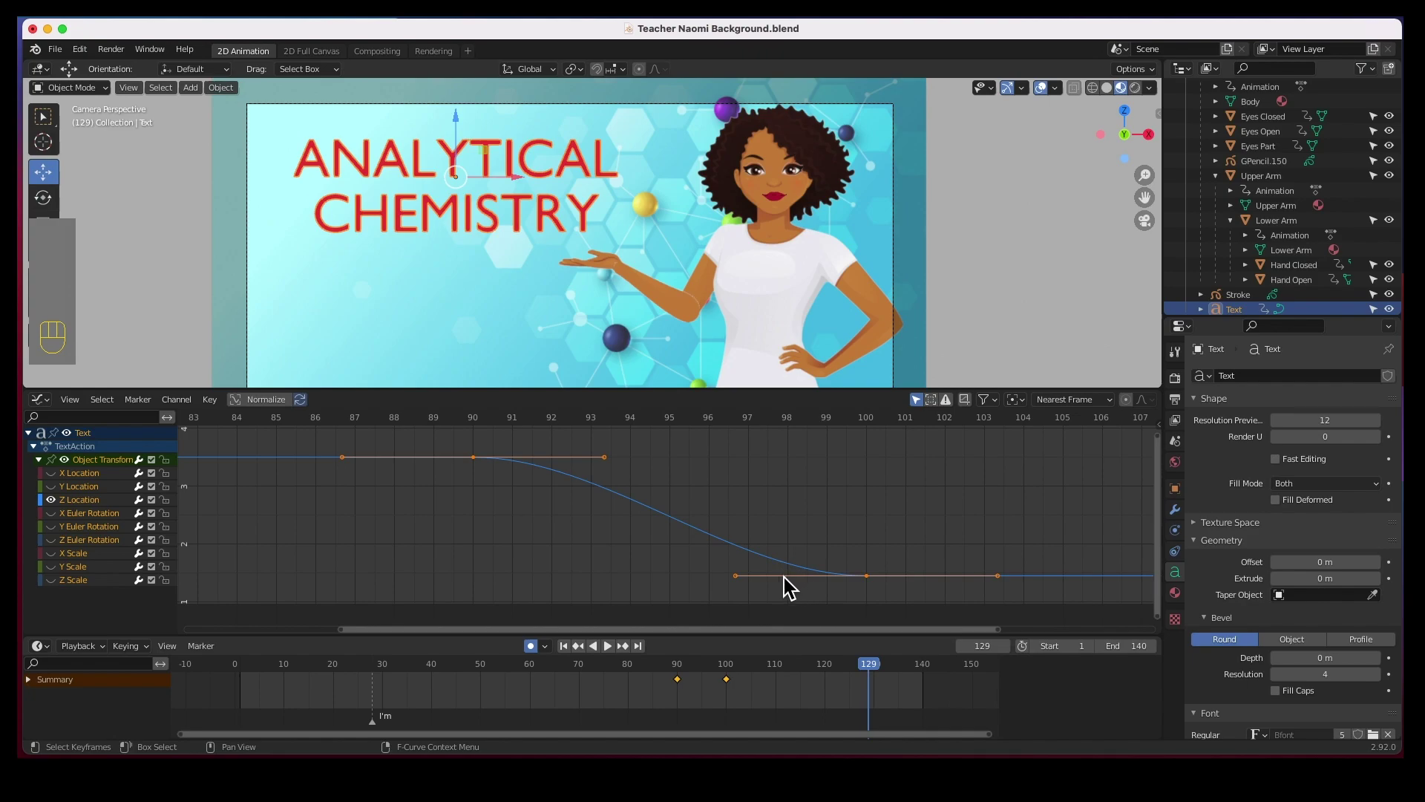
# Step: Pull the frame-100 key's handle down for a bounce and replay the drop from around frame 86
pyautogui.press('super+z')
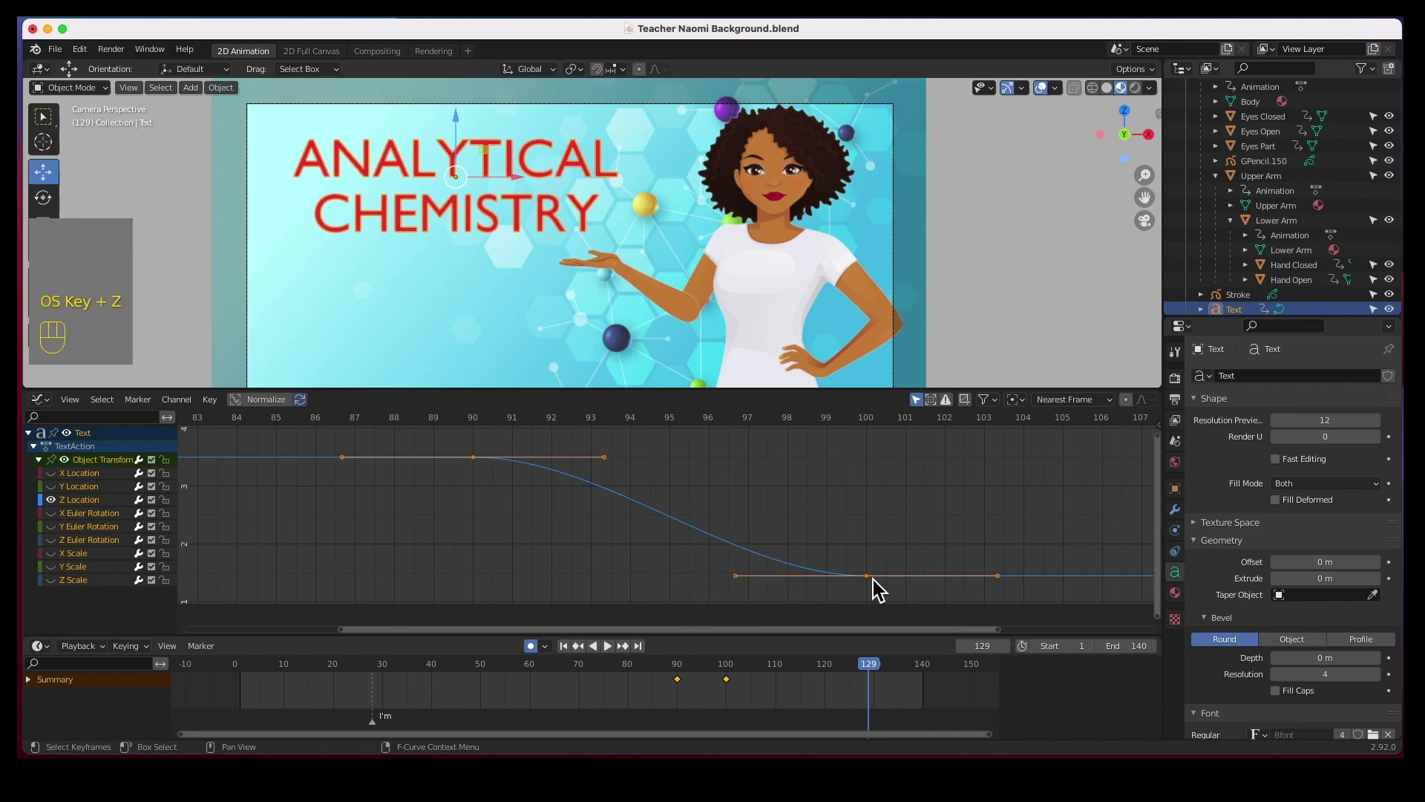
pyautogui.click(868, 578)
pyautogui.moveTo(738, 585); pyautogui.dragTo(727, 616)
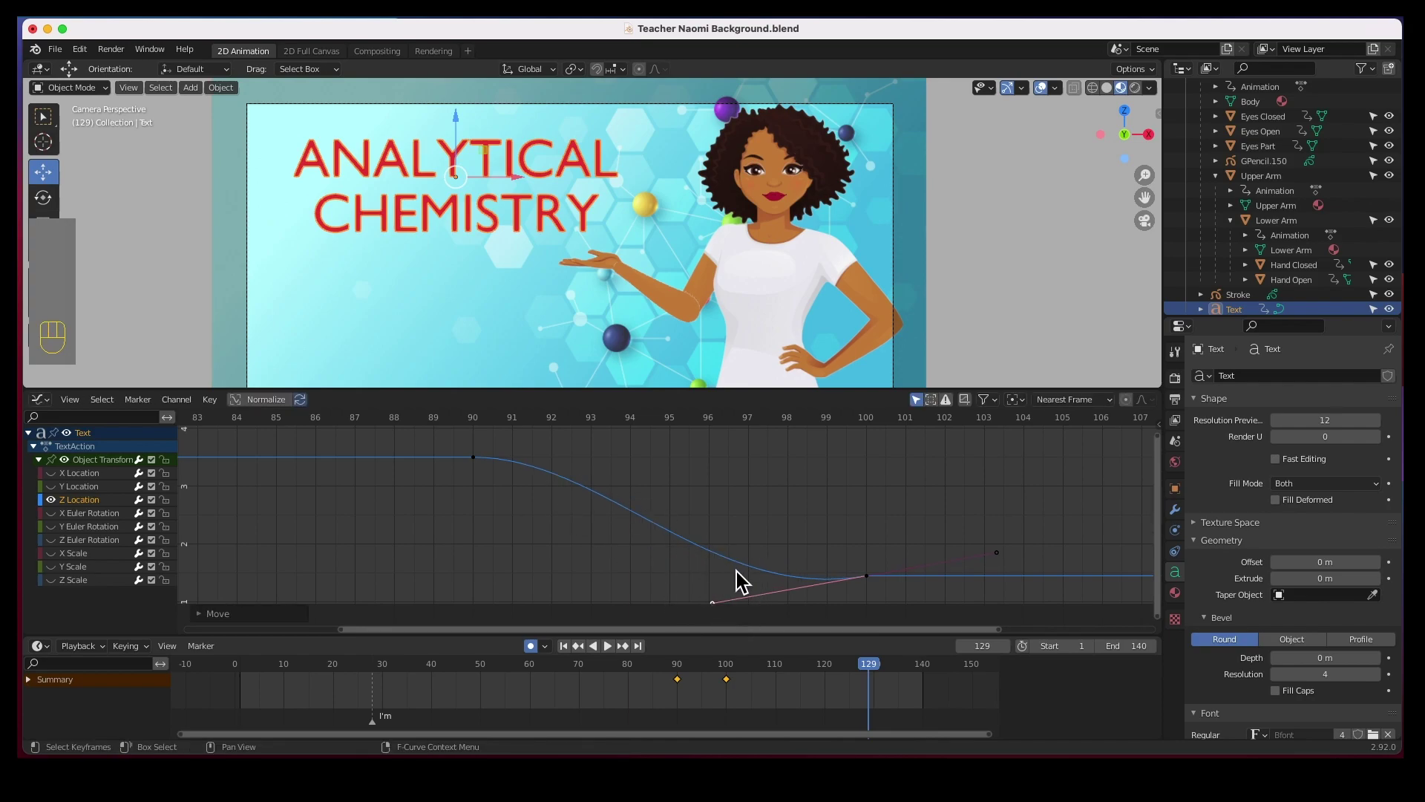
pyautogui.moveTo(869, 668); pyautogui.dragTo(667, 672)
pyautogui.press('space')
pyautogui.press('Escape')
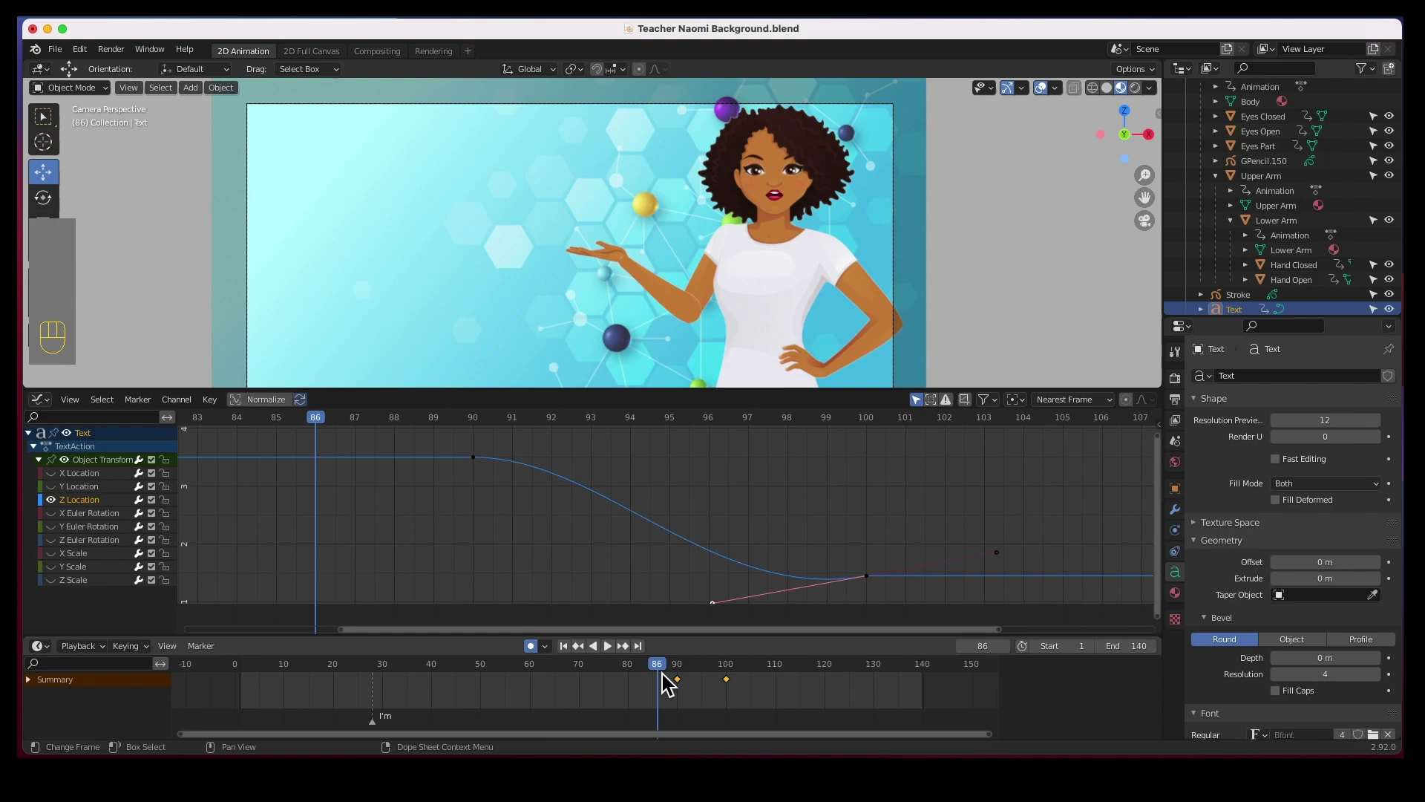
pyautogui.press('space')
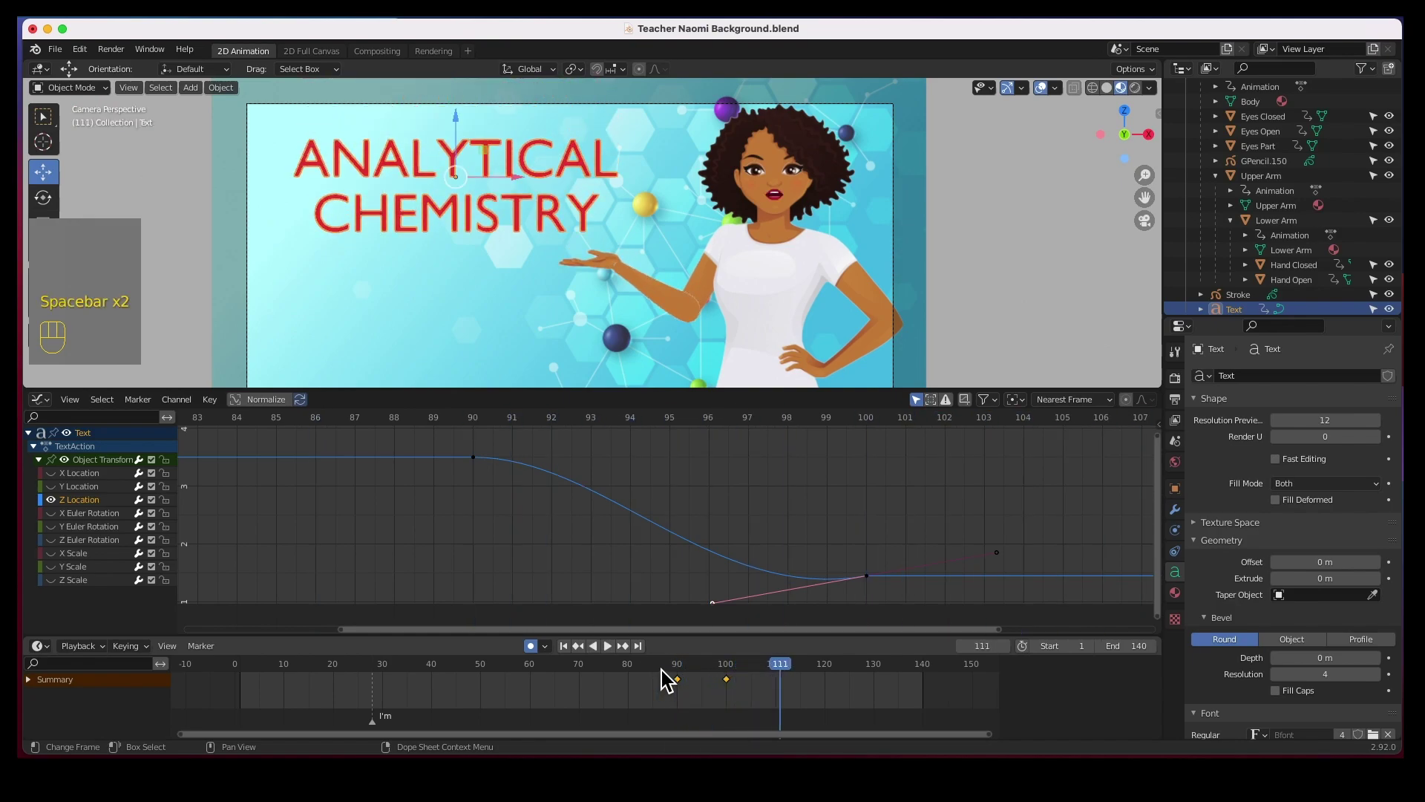
pyautogui.click(658, 670)
pyautogui.press('space')
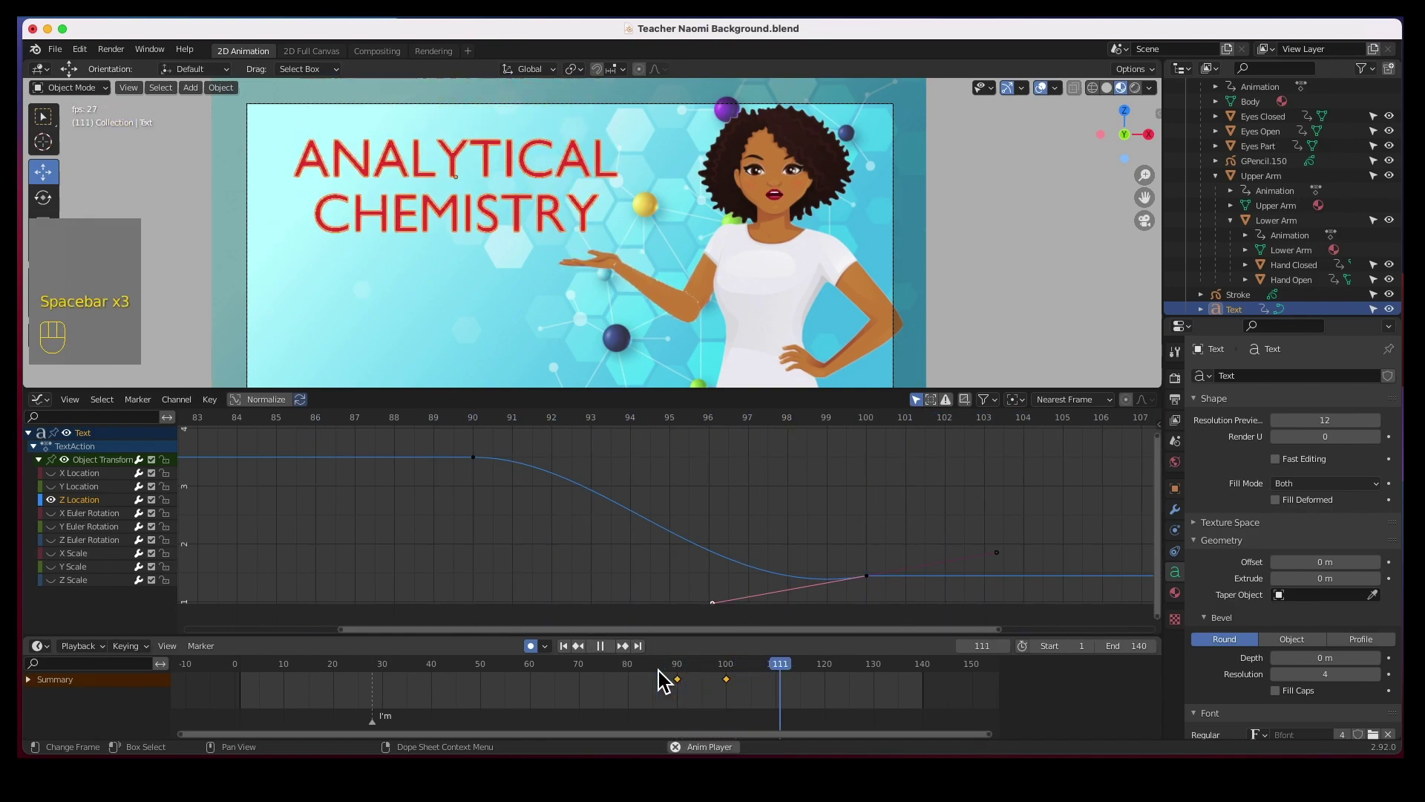
pyautogui.press('space')
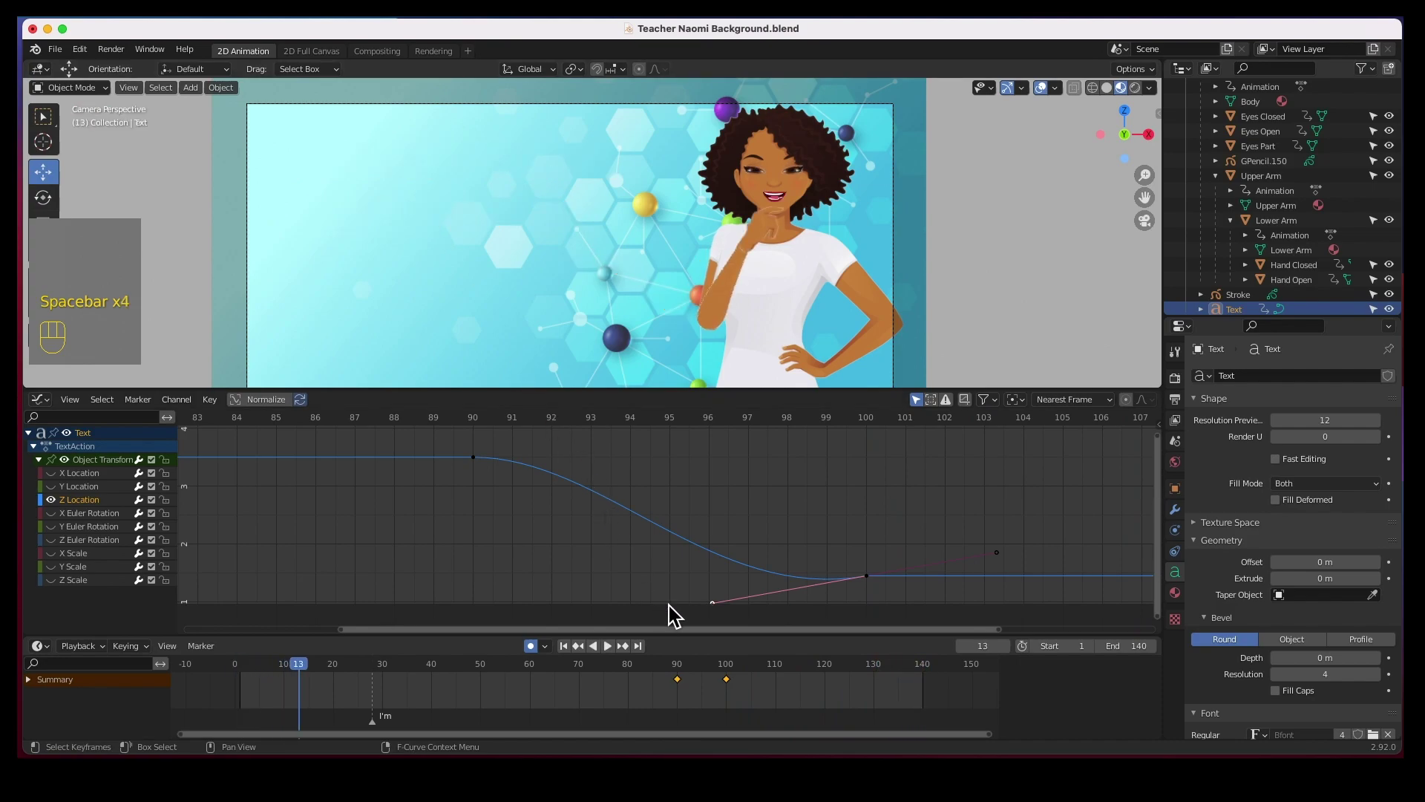
pyautogui.press('space')
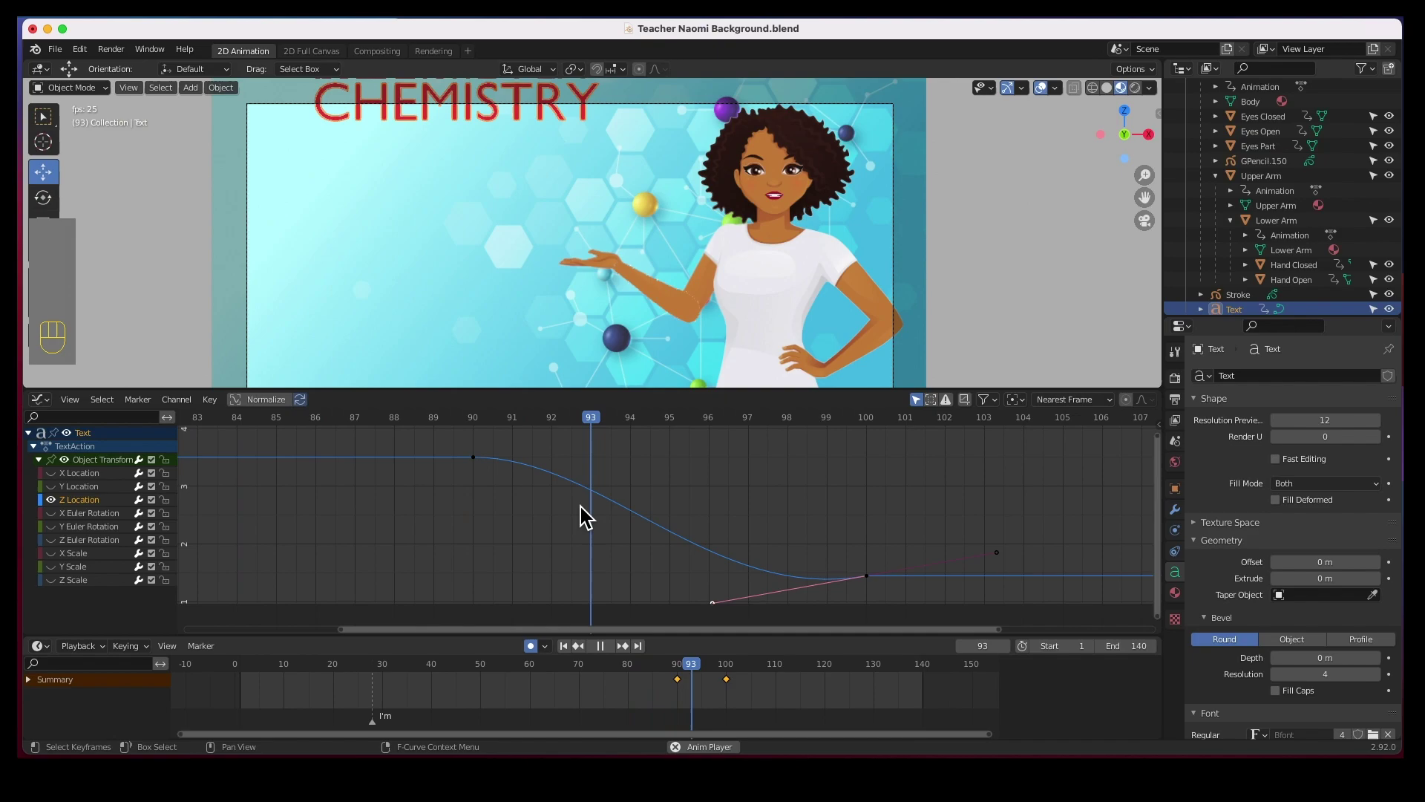
pyautogui.press('space')
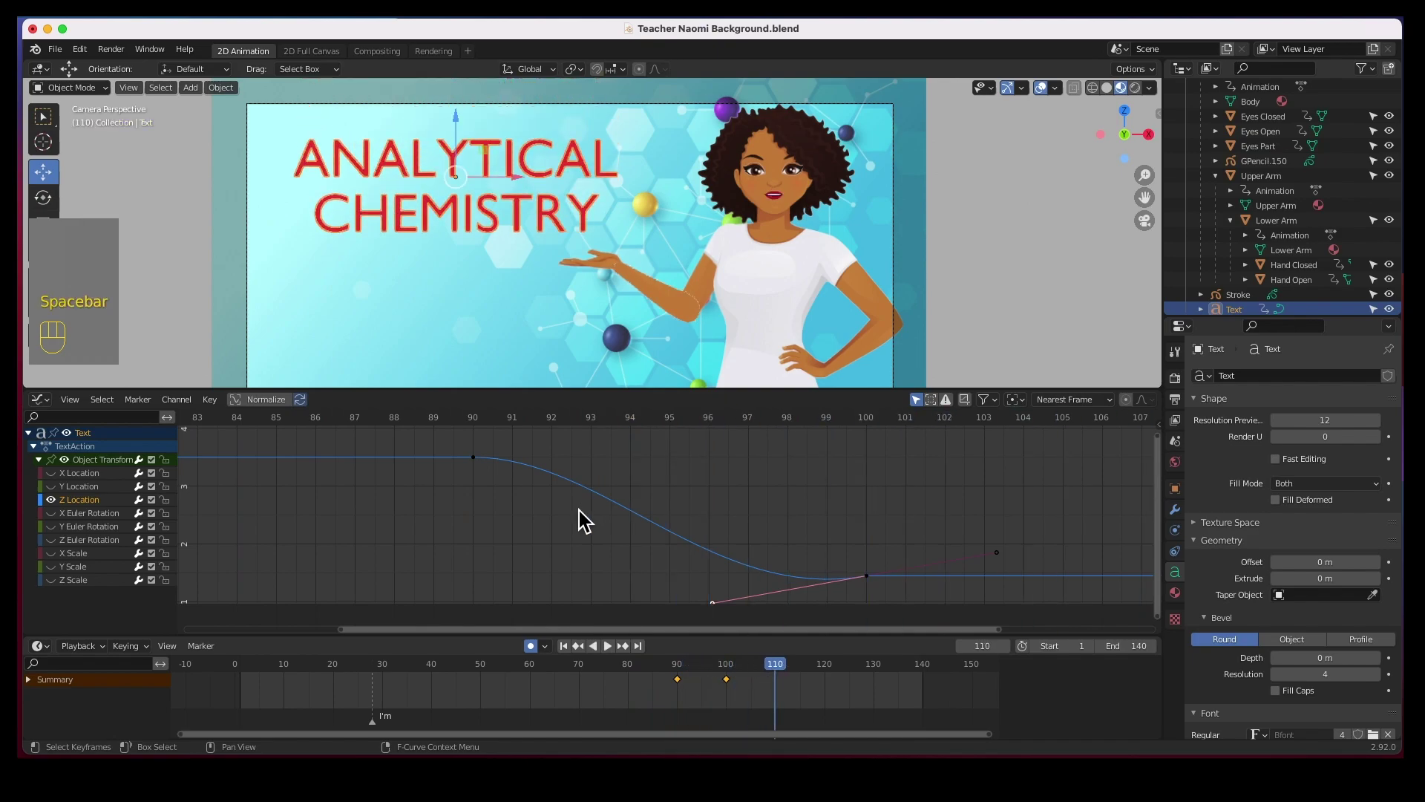
# Step: Move the frame-90 Z Location key to about frame 87 and pull its right handle down
pyautogui.click(474, 461)
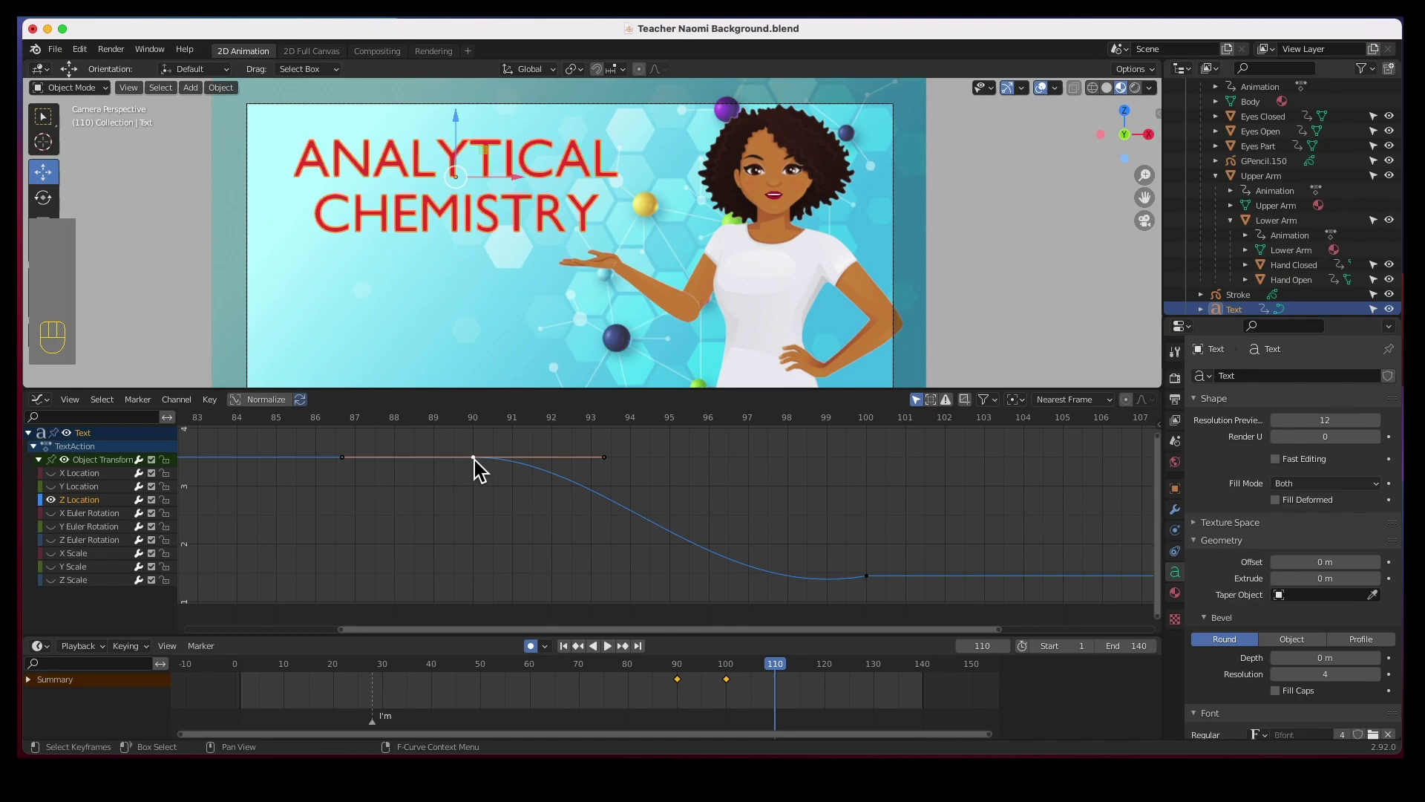
pyautogui.moveTo(477, 468); pyautogui.dragTo(371, 472)
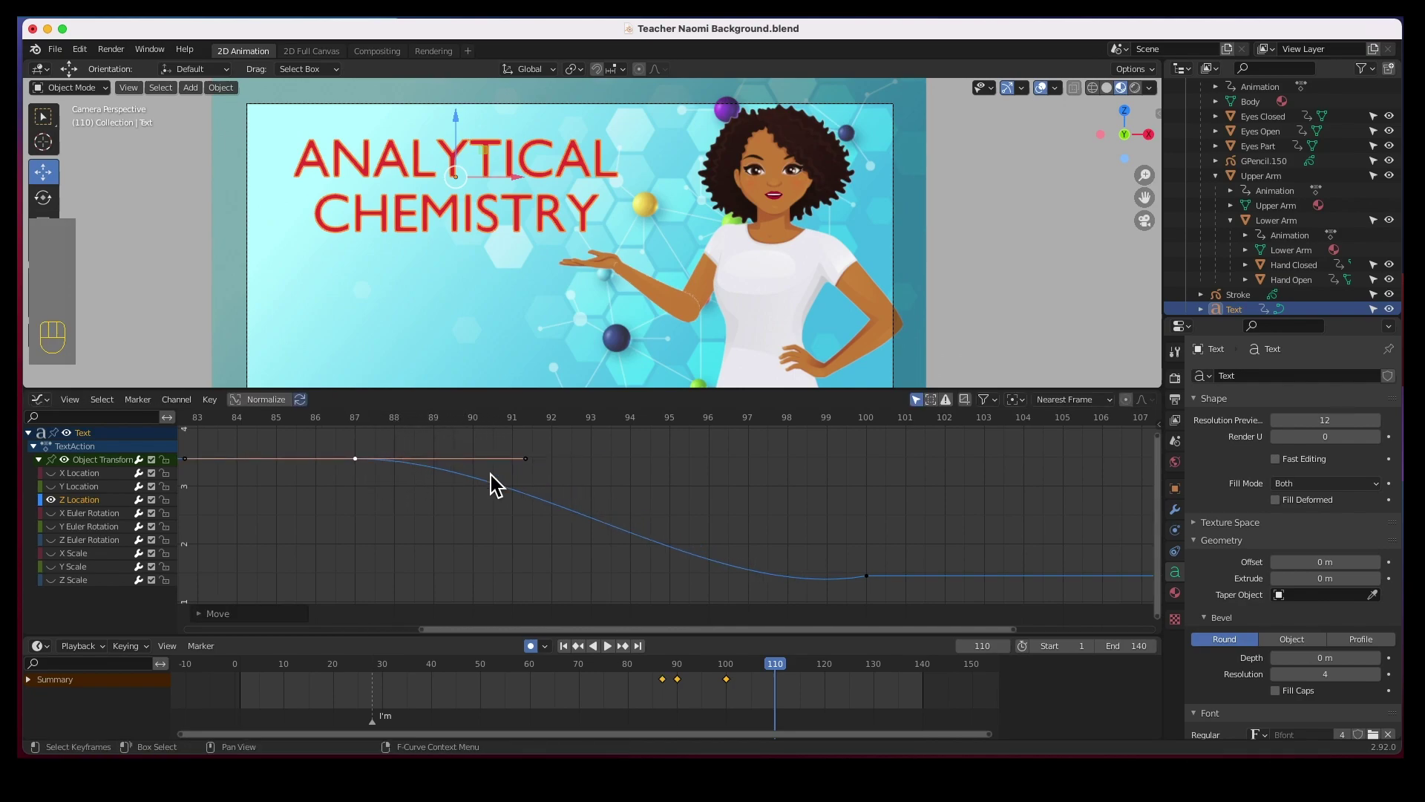
pyautogui.click(528, 461)
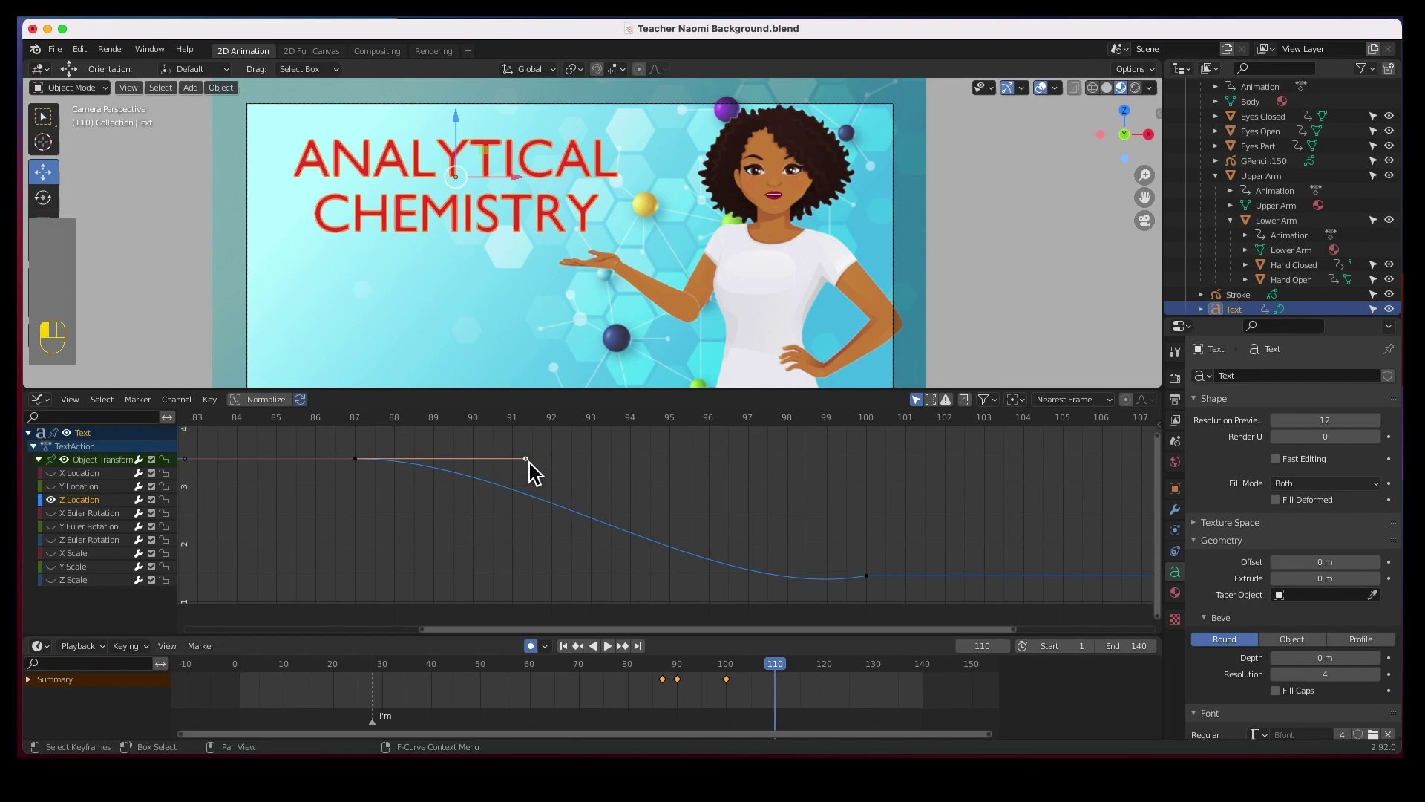
pyautogui.click(356, 459)
pyautogui.rightClick(359, 464)
pyautogui.press('super+z')
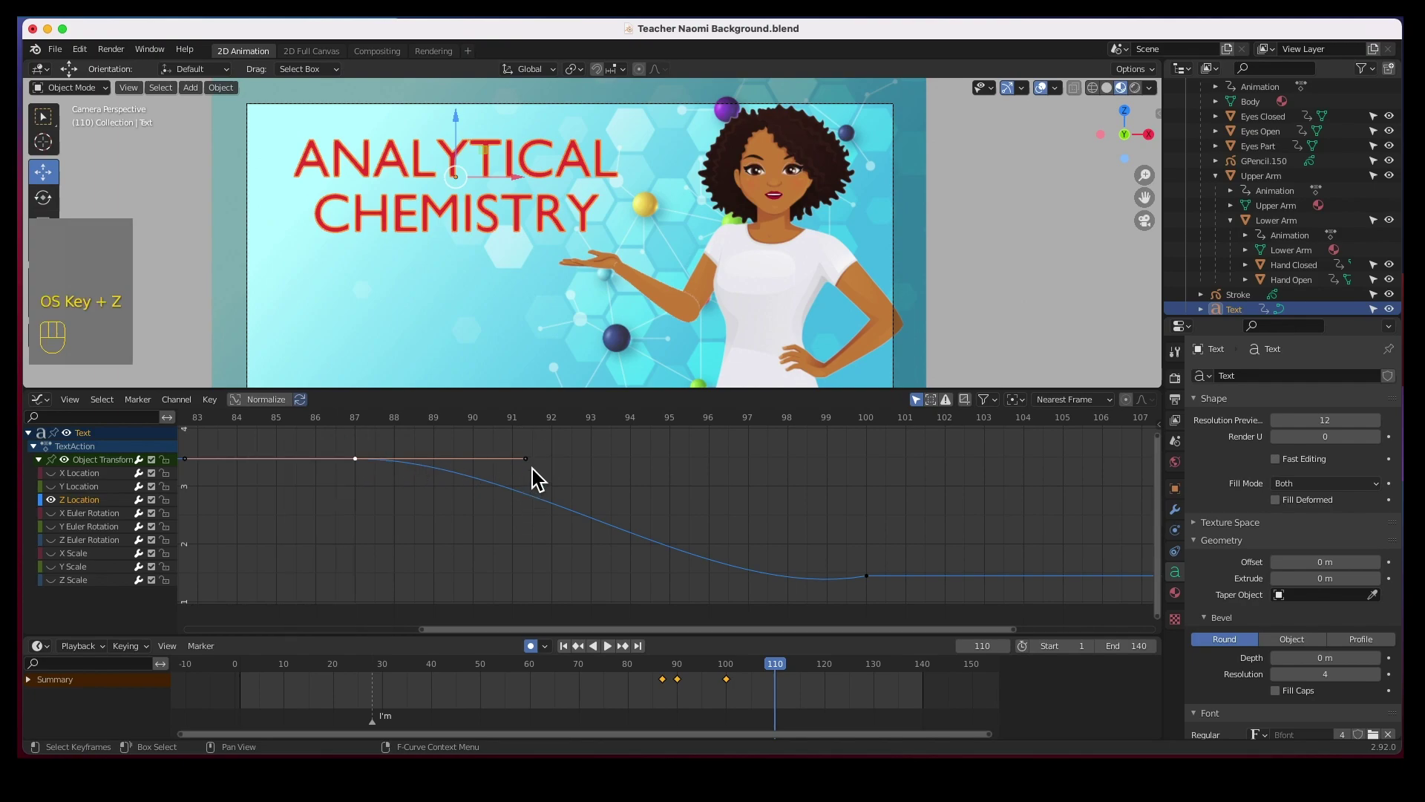
pyautogui.moveTo(529, 463); pyautogui.dragTo(564, 544)
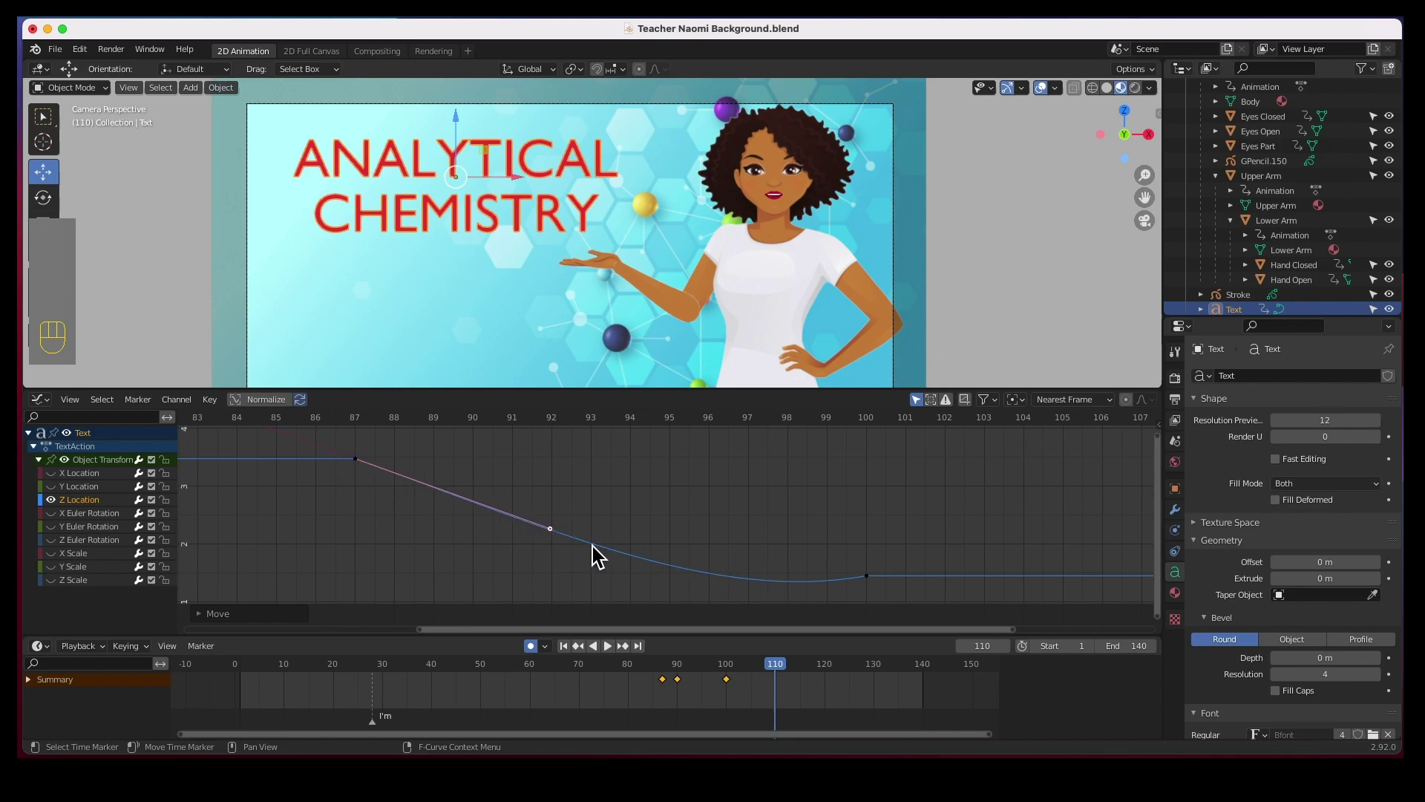
# Step: Play back from around frames 74 and 80 to check the steeper fall
pyautogui.moveTo(735, 665); pyautogui.dragTo(601, 661)
pyautogui.press('space')
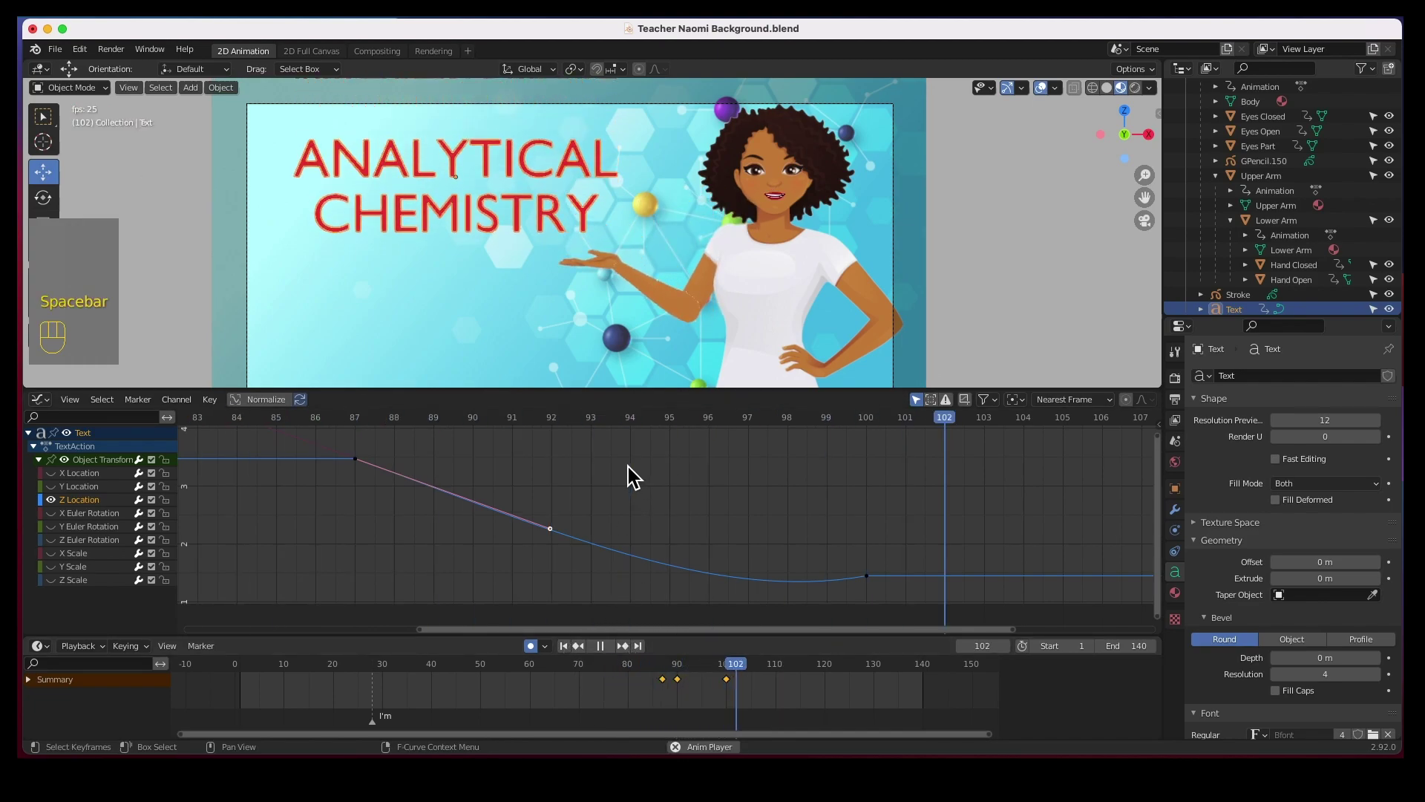
pyautogui.press('space')
pyautogui.click(627, 665)
pyautogui.press('space')
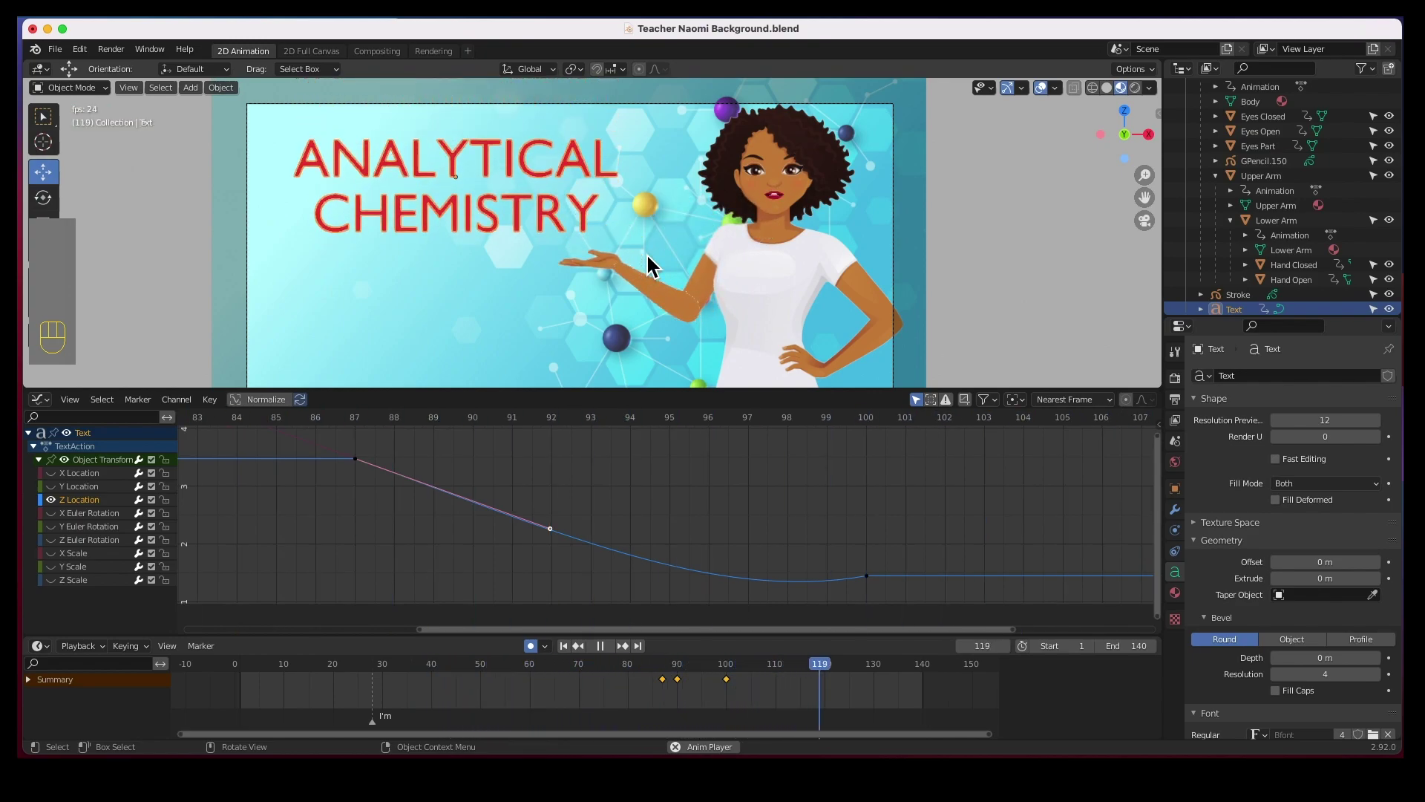
pyautogui.press('space')
# Step: Enlarge the scene view and shrink the curve editor to a thin strip
pyautogui.scroll(-3, 615, 234)
pyautogui.scroll(2, 614, 234)
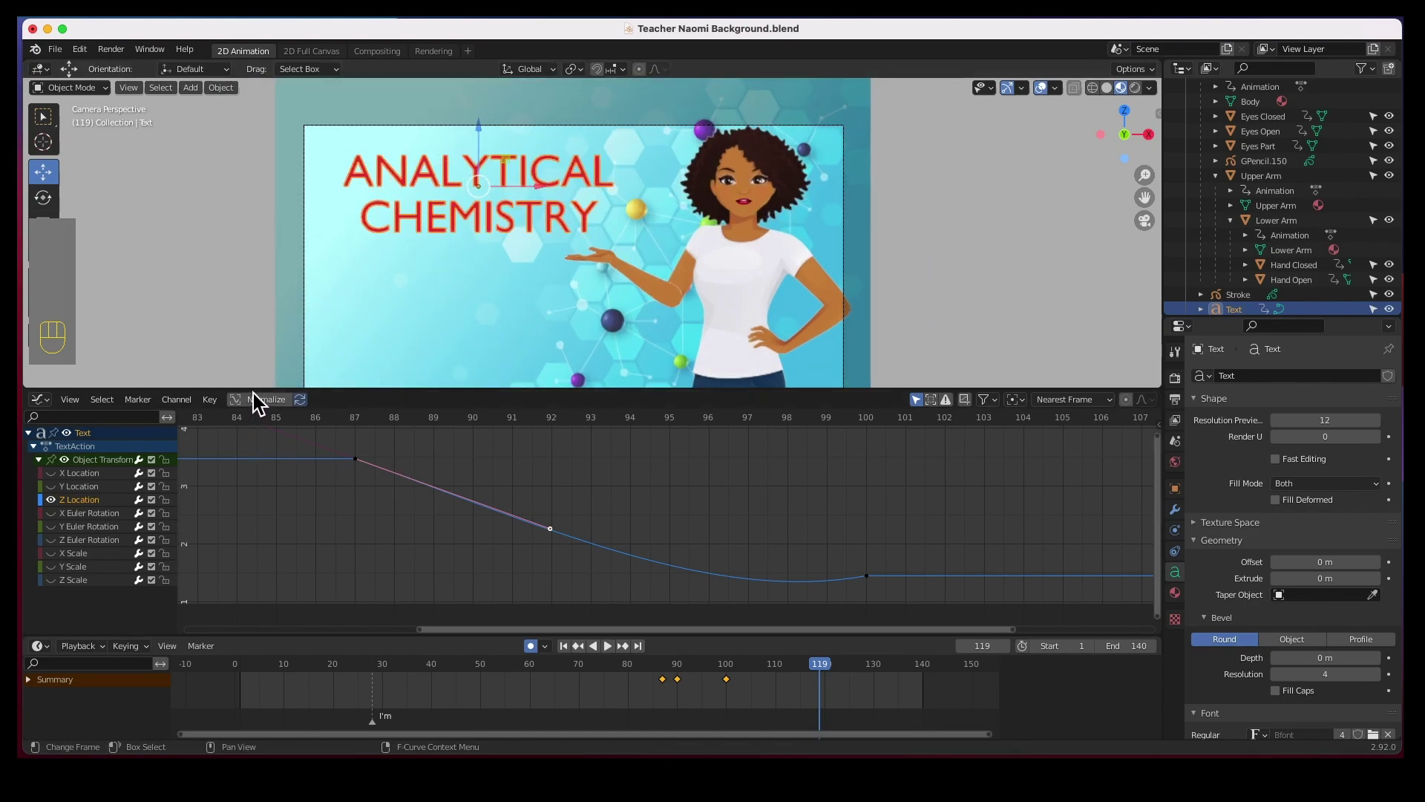
pyautogui.moveTo(333, 389); pyautogui.dragTo(335, 554)
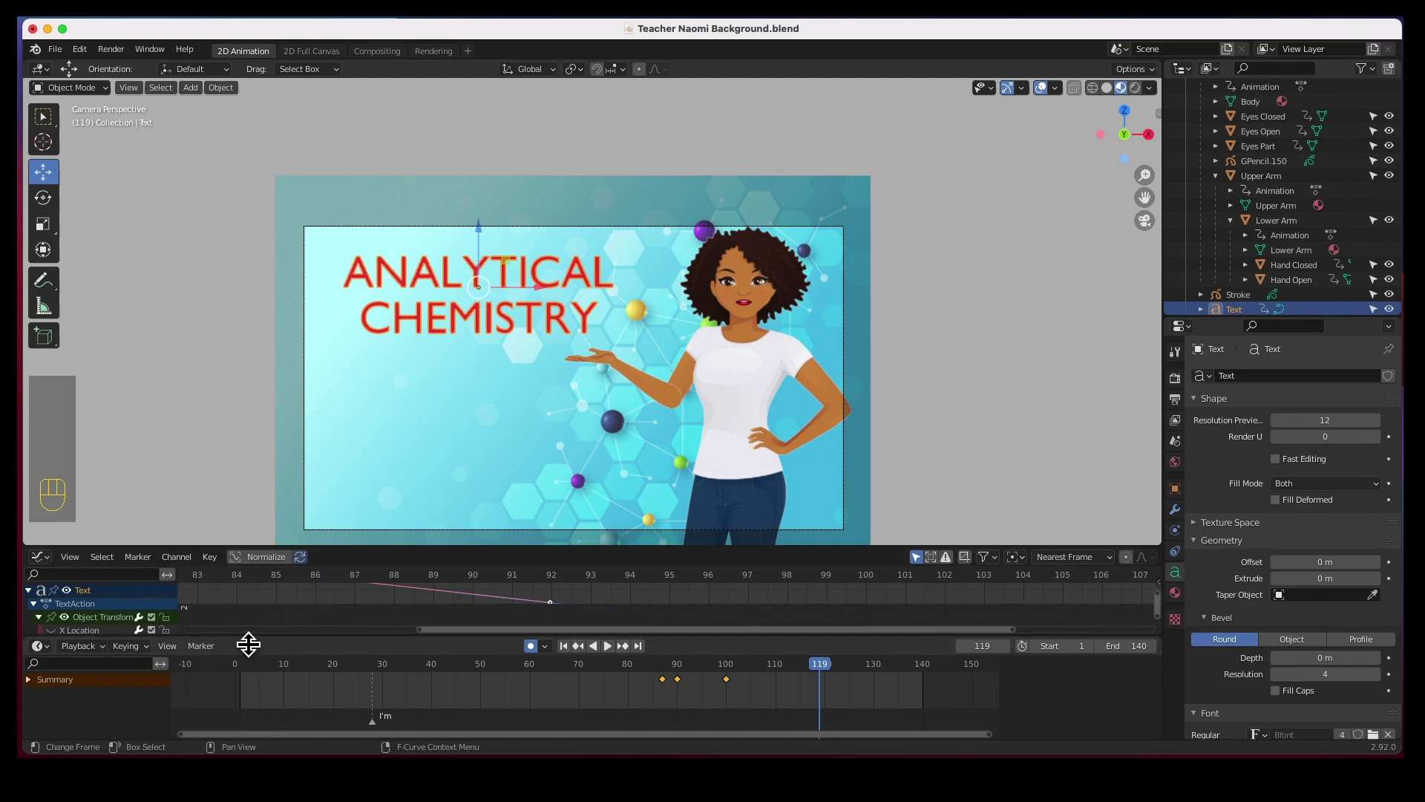
pyautogui.moveTo(248, 645); pyautogui.dragTo(249, 600)
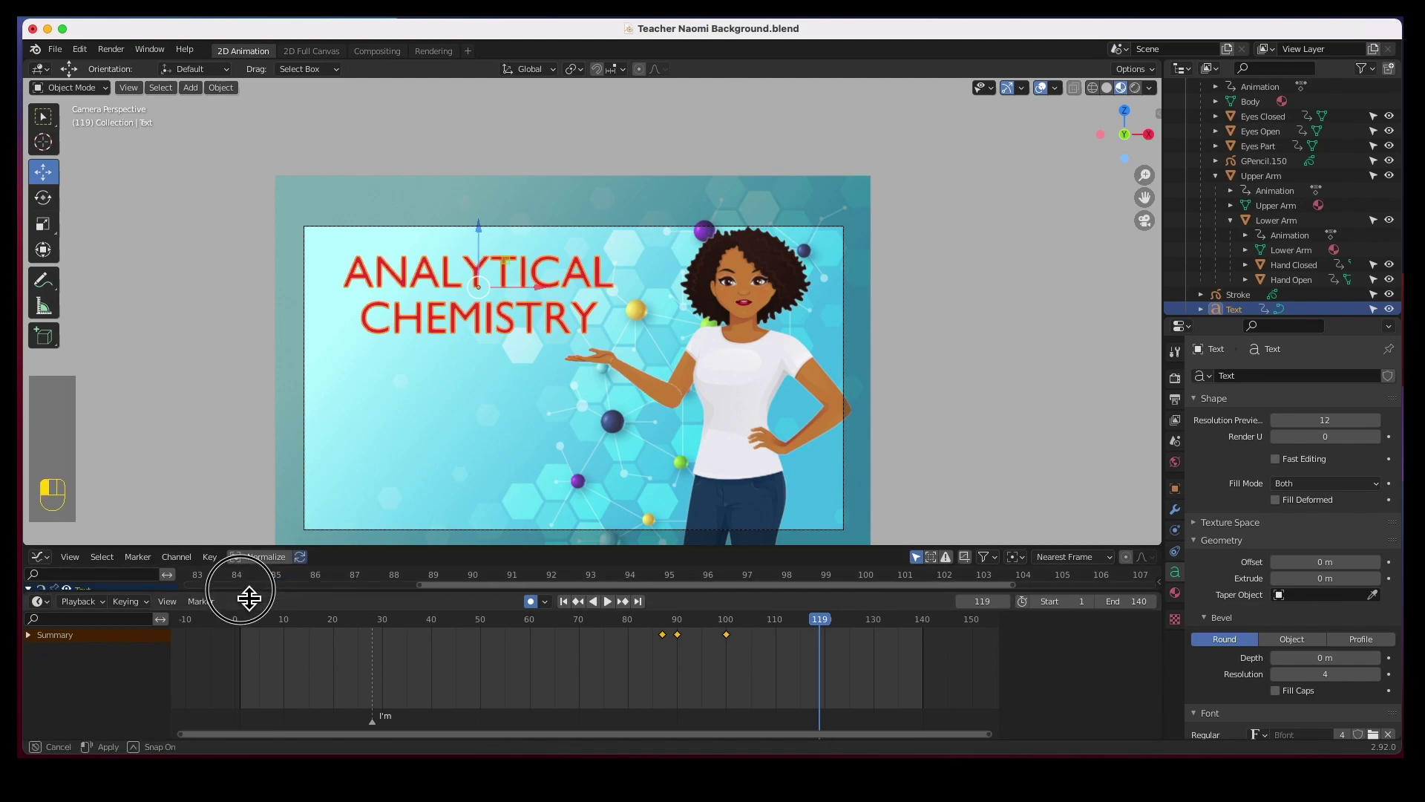
# Step: Select the character's Eyes Open object and set the current frame to 10
pyautogui.click(731, 286)
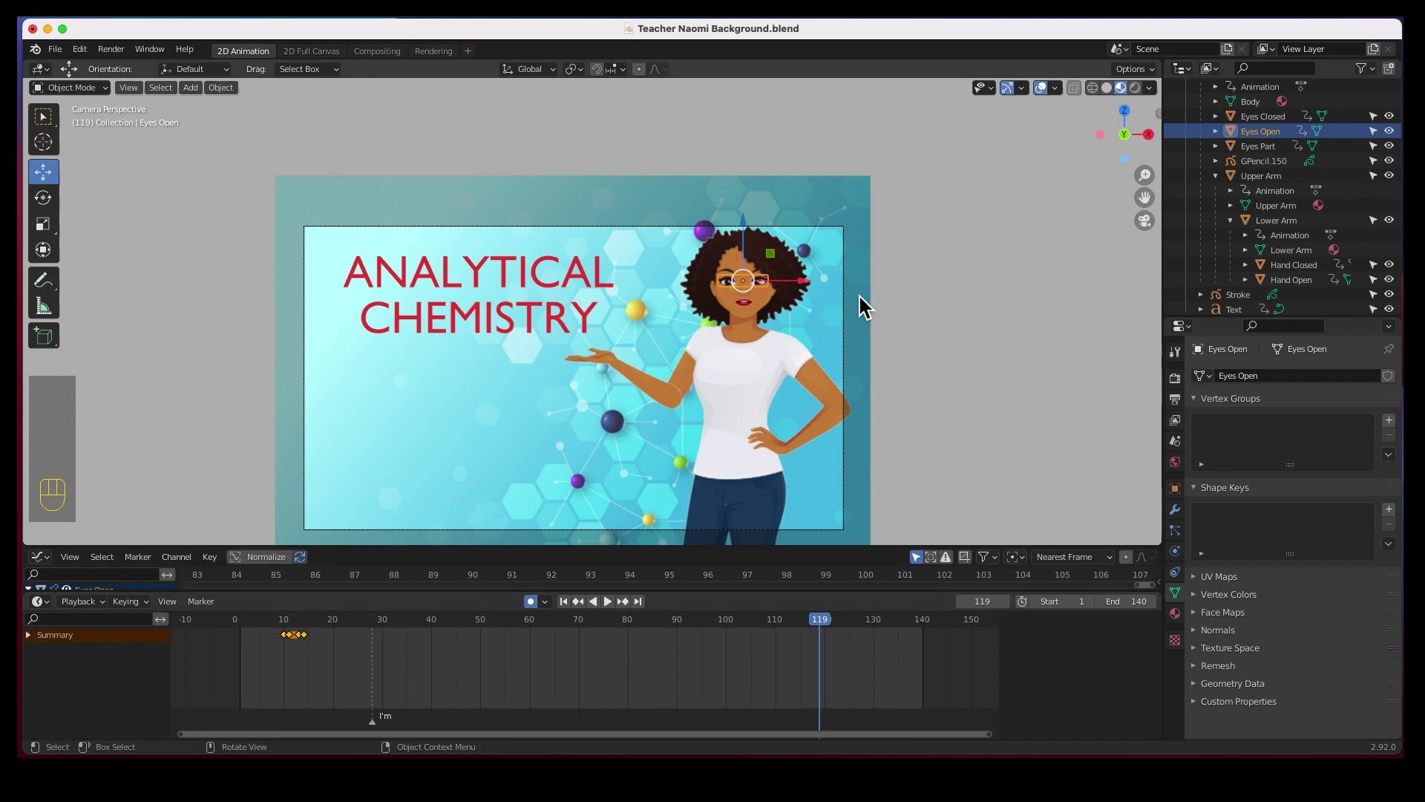
pyautogui.scroll(4, 761, 296)
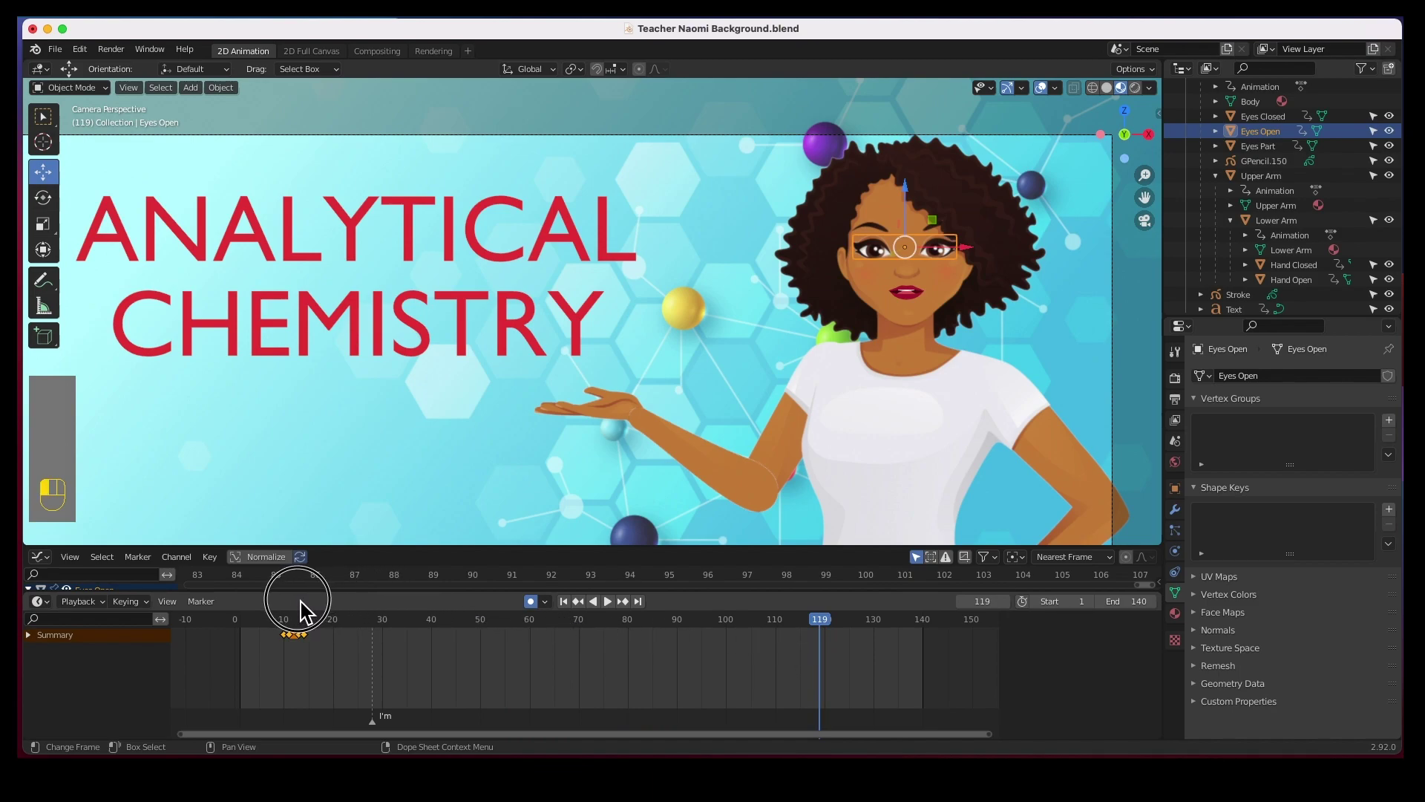
pyautogui.moveTo(293, 611); pyautogui.dragTo(284, 625)
# Step: Duplicate the Eyes Part, Eyes Open and Eyes Closed blink keys and place the copy around frames 67–71
pyautogui.press('Home')
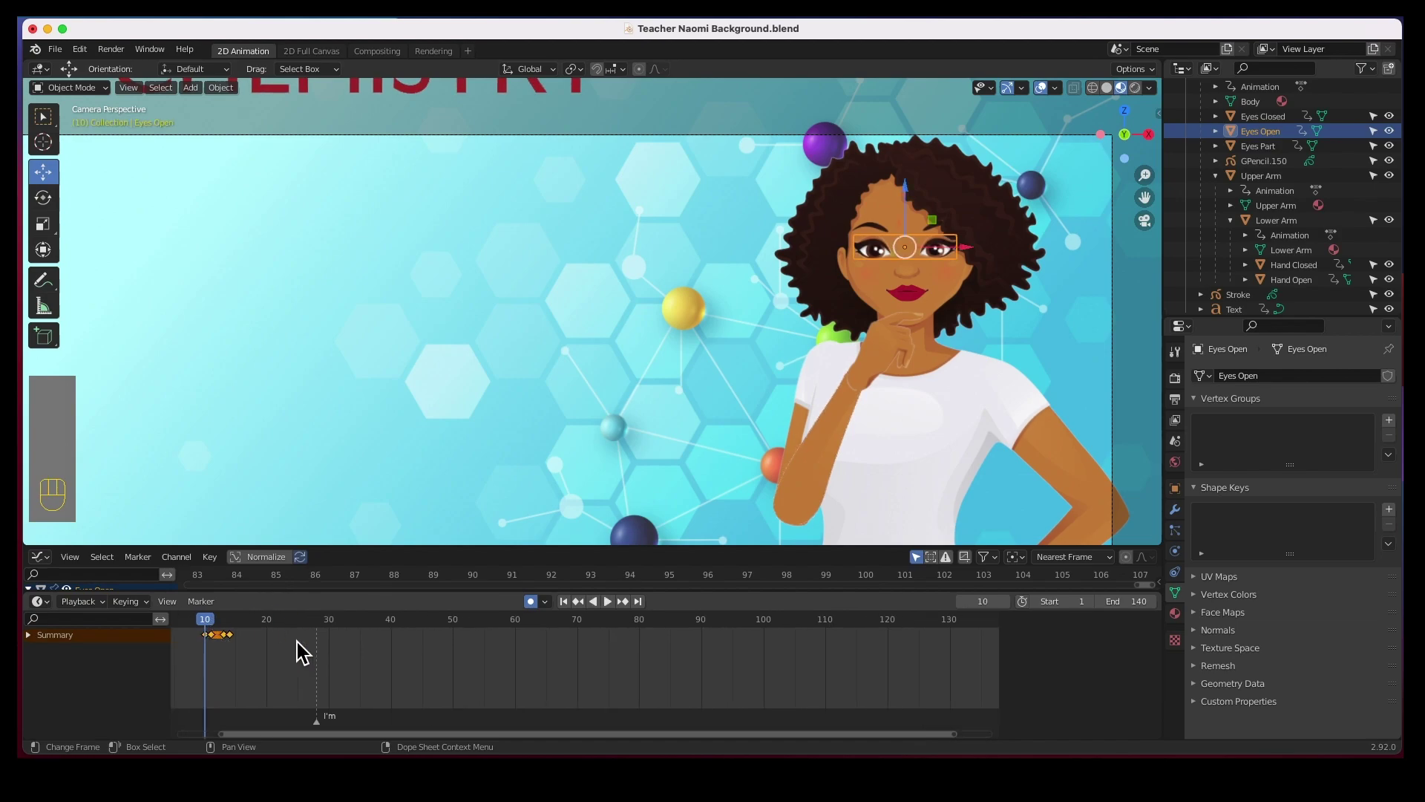
pyautogui.click(1263, 147)
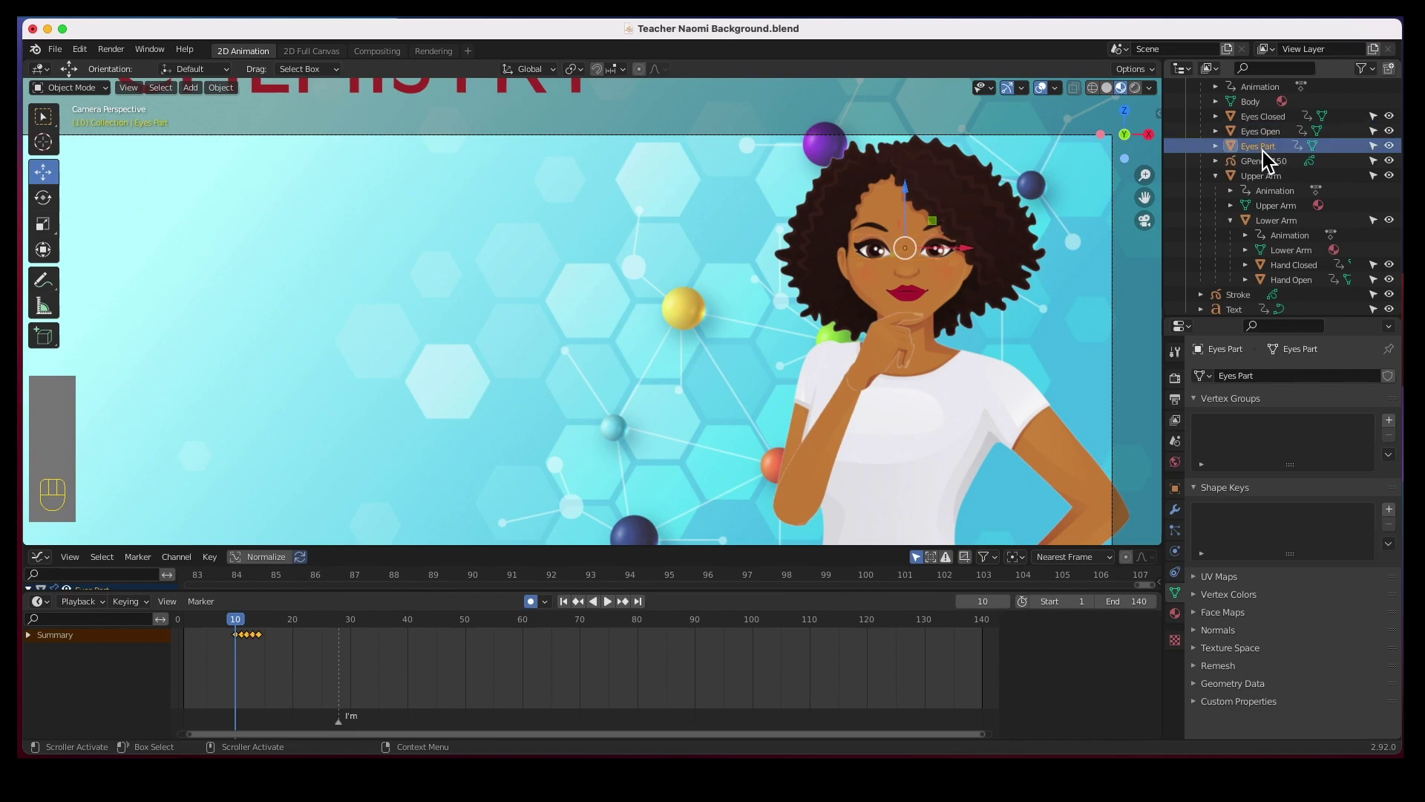
pyautogui.keyDown('super'); pyautogui.click(1263, 134); pyautogui.keyUp('super')
pyautogui.keyDown('super'); pyautogui.click(1266, 119); pyautogui.keyUp('super')
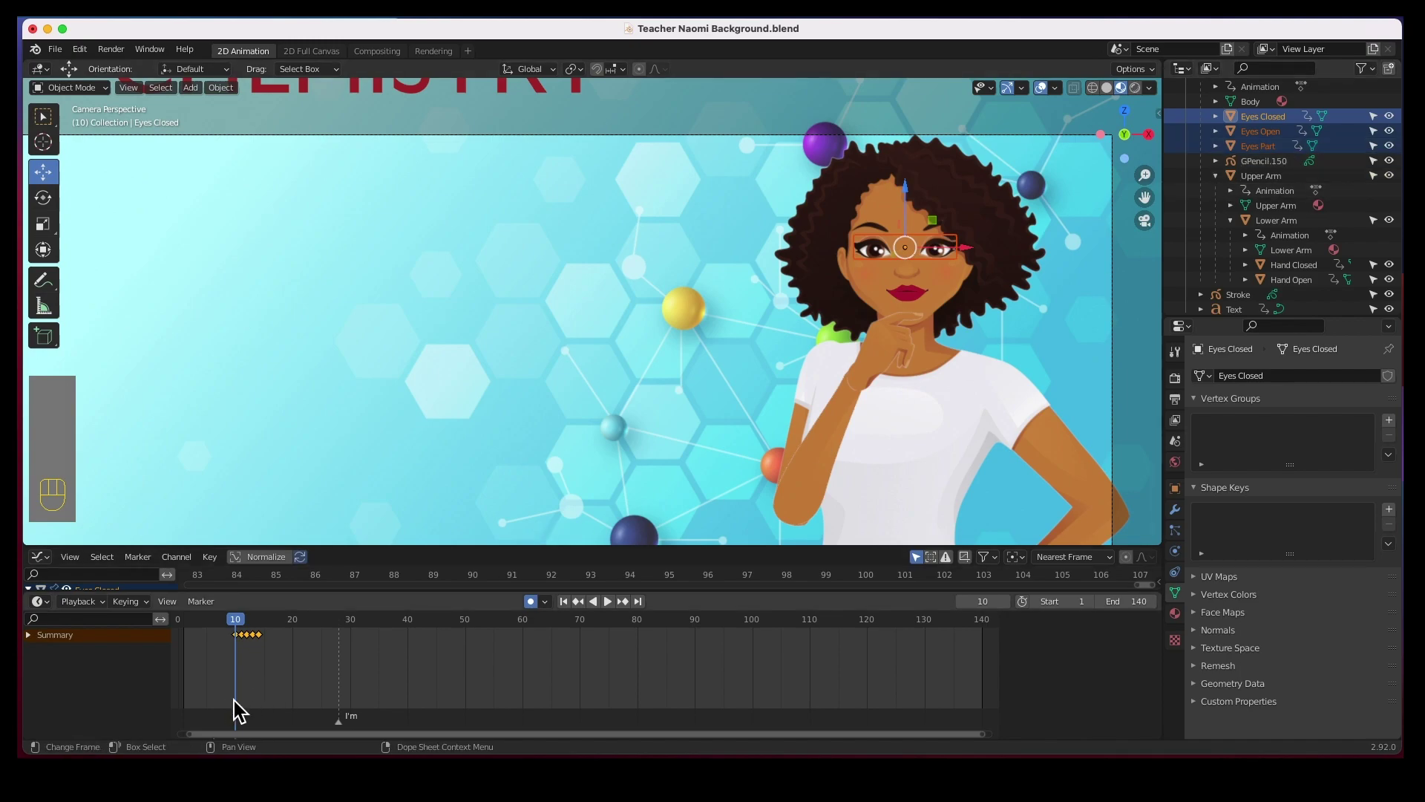
pyautogui.rightClick(262, 635)
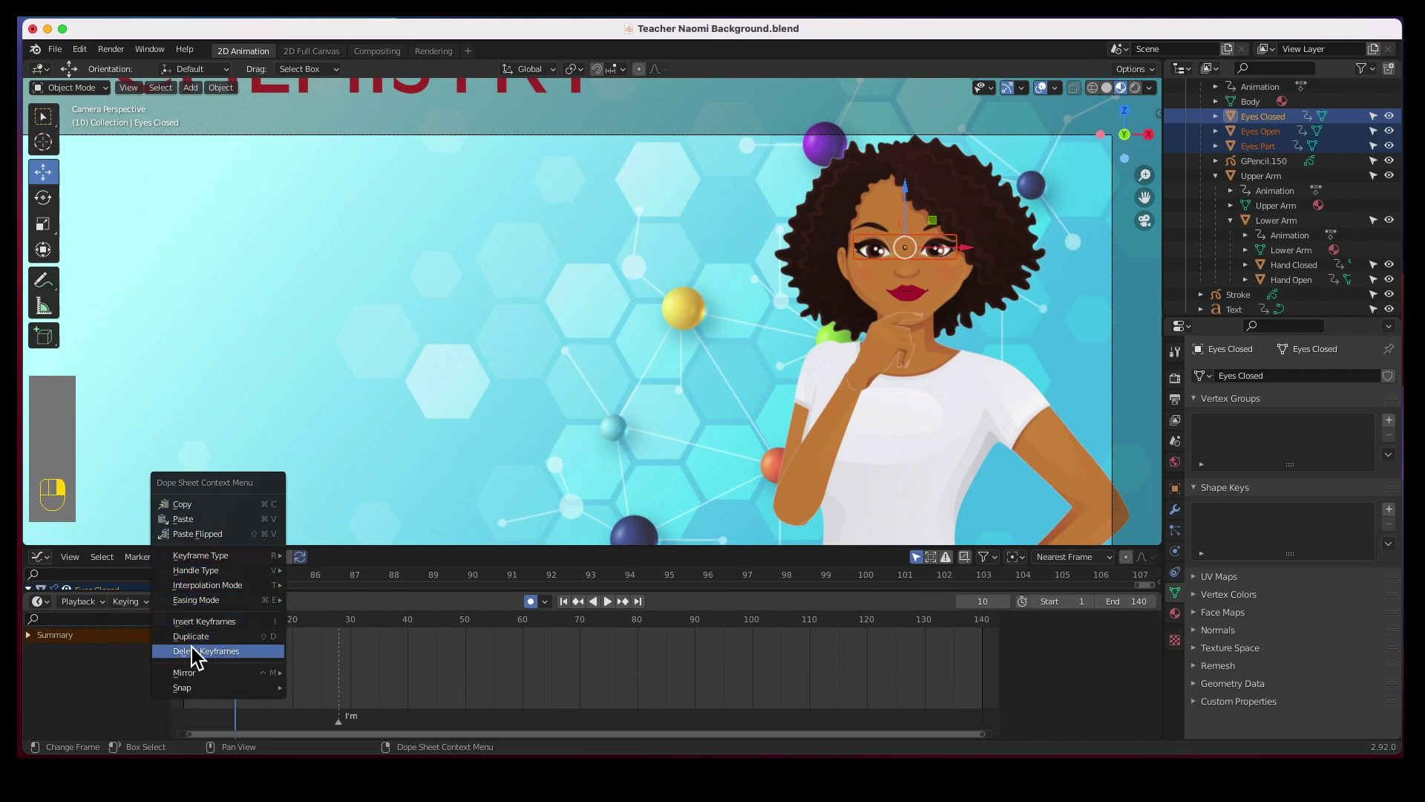
pyautogui.click(195, 636)
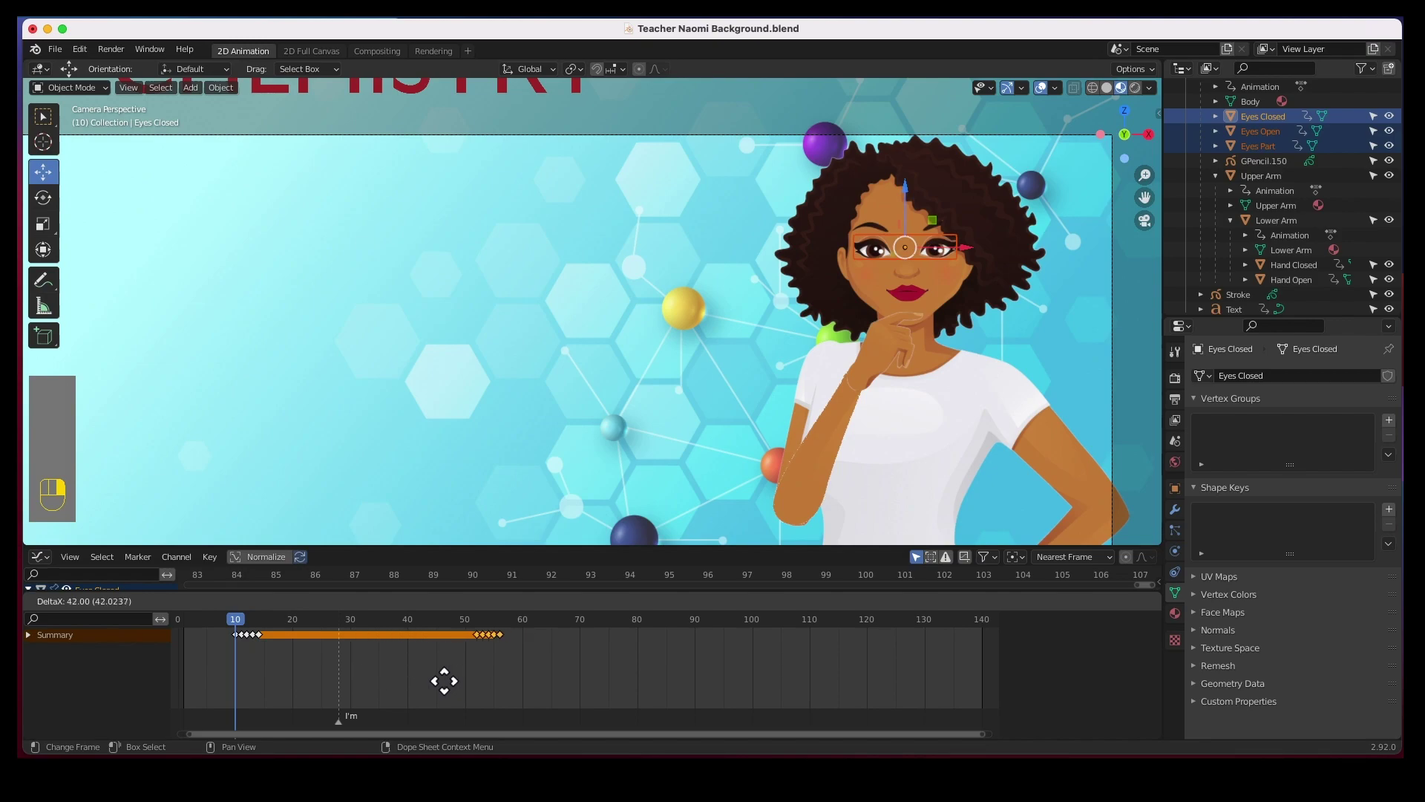
pyautogui.click(536, 682)
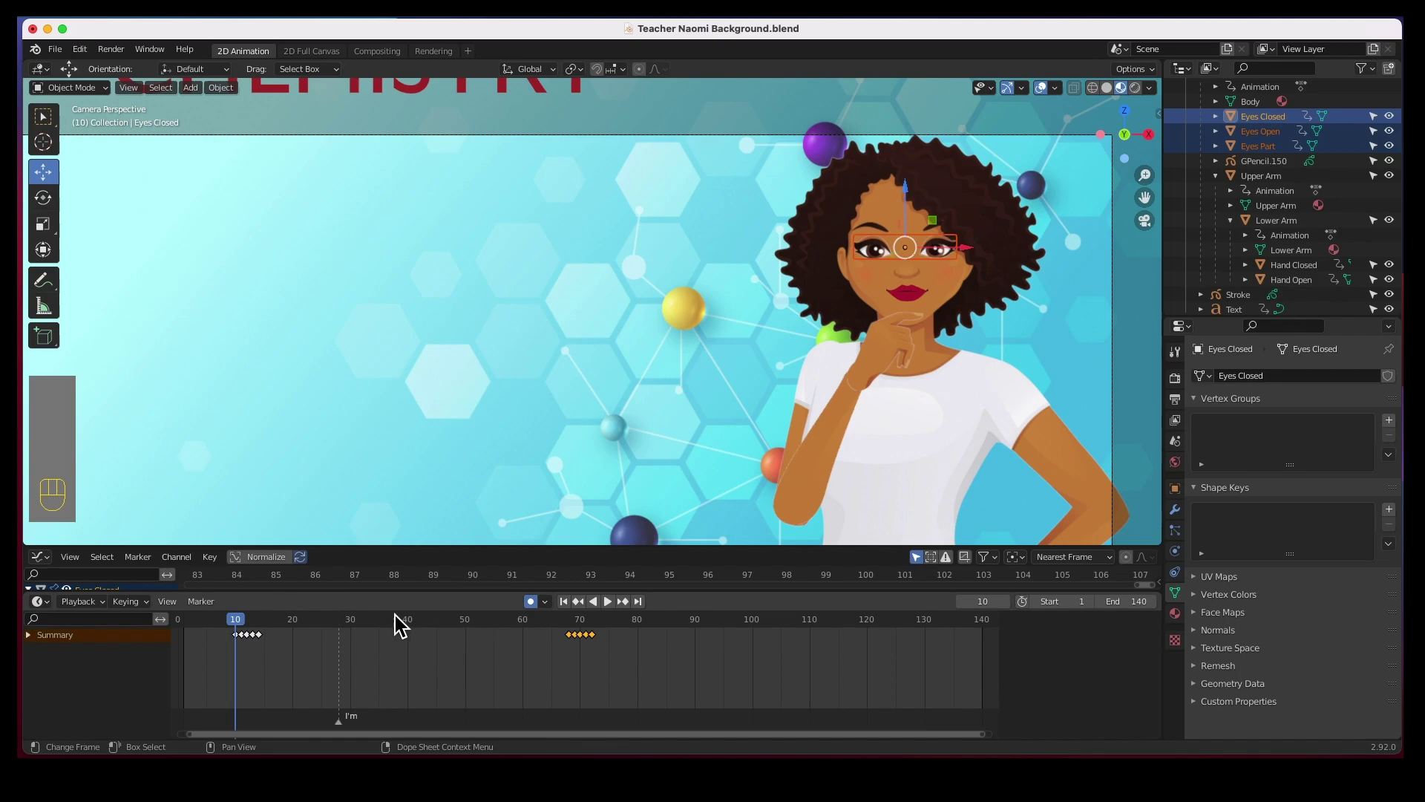
# Step: Duplicate the blink keys near frame 70 to around frame 130, then replay from the start
pyautogui.click(609, 601)
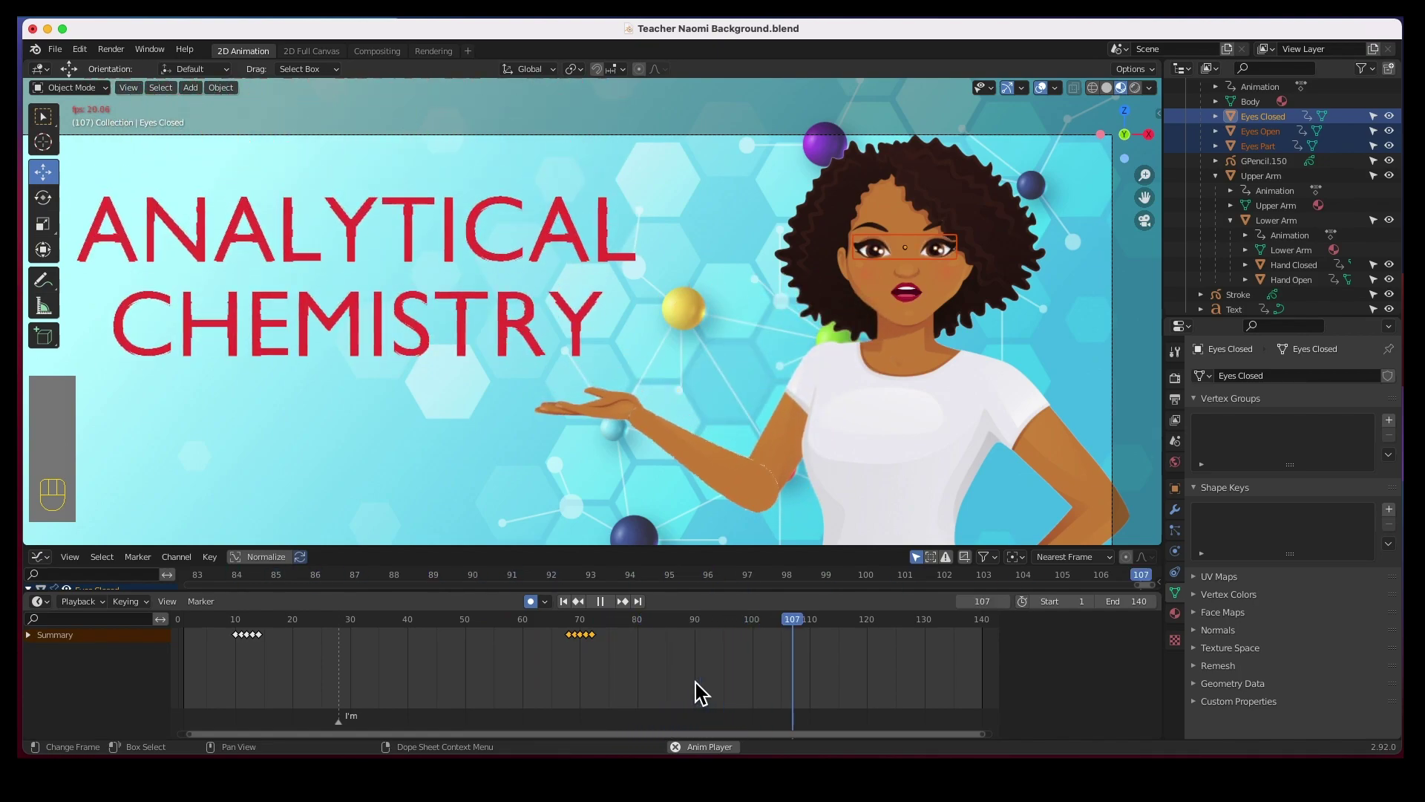
pyautogui.press('space')
pyautogui.moveTo(640, 663); pyautogui.dragTo(542, 621)
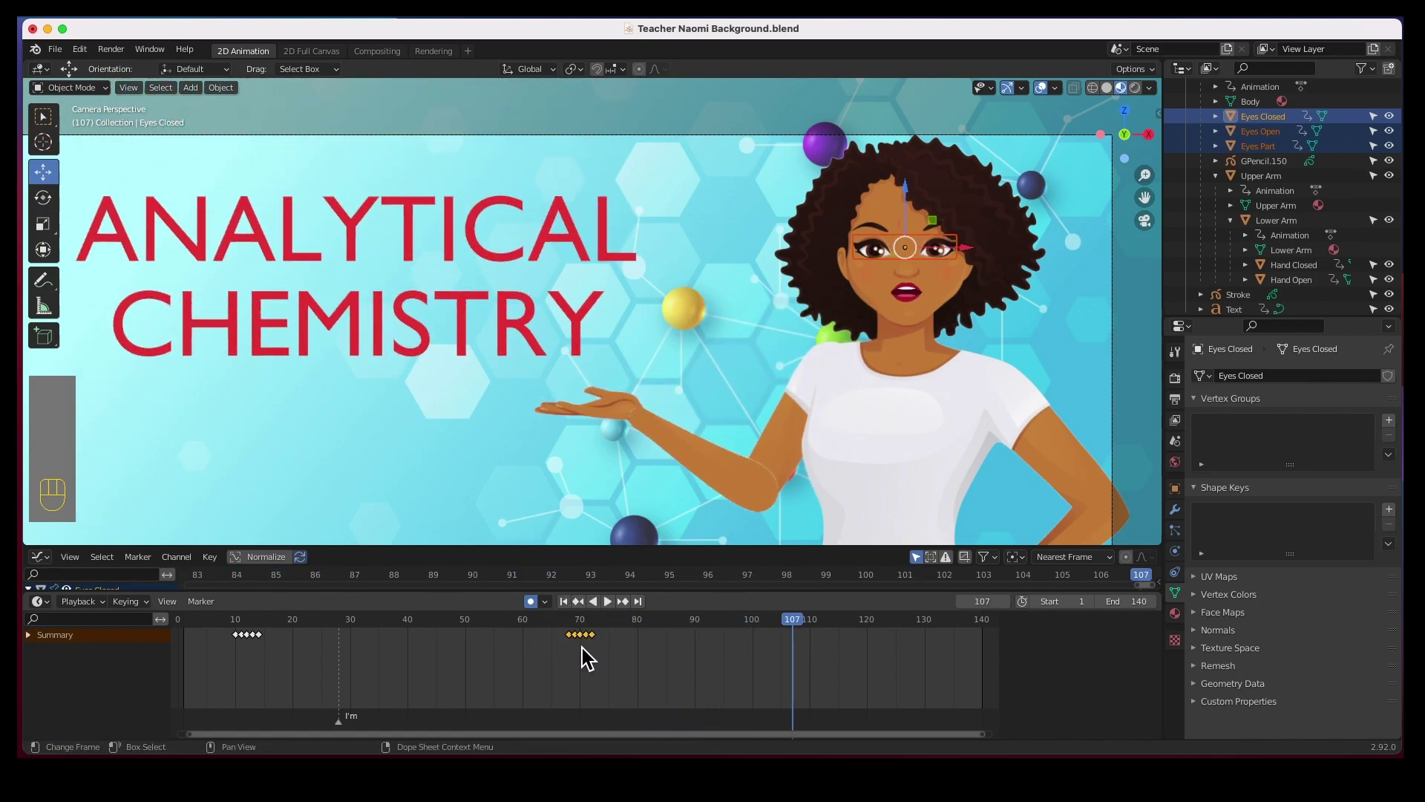
pyautogui.rightClick(590, 648)
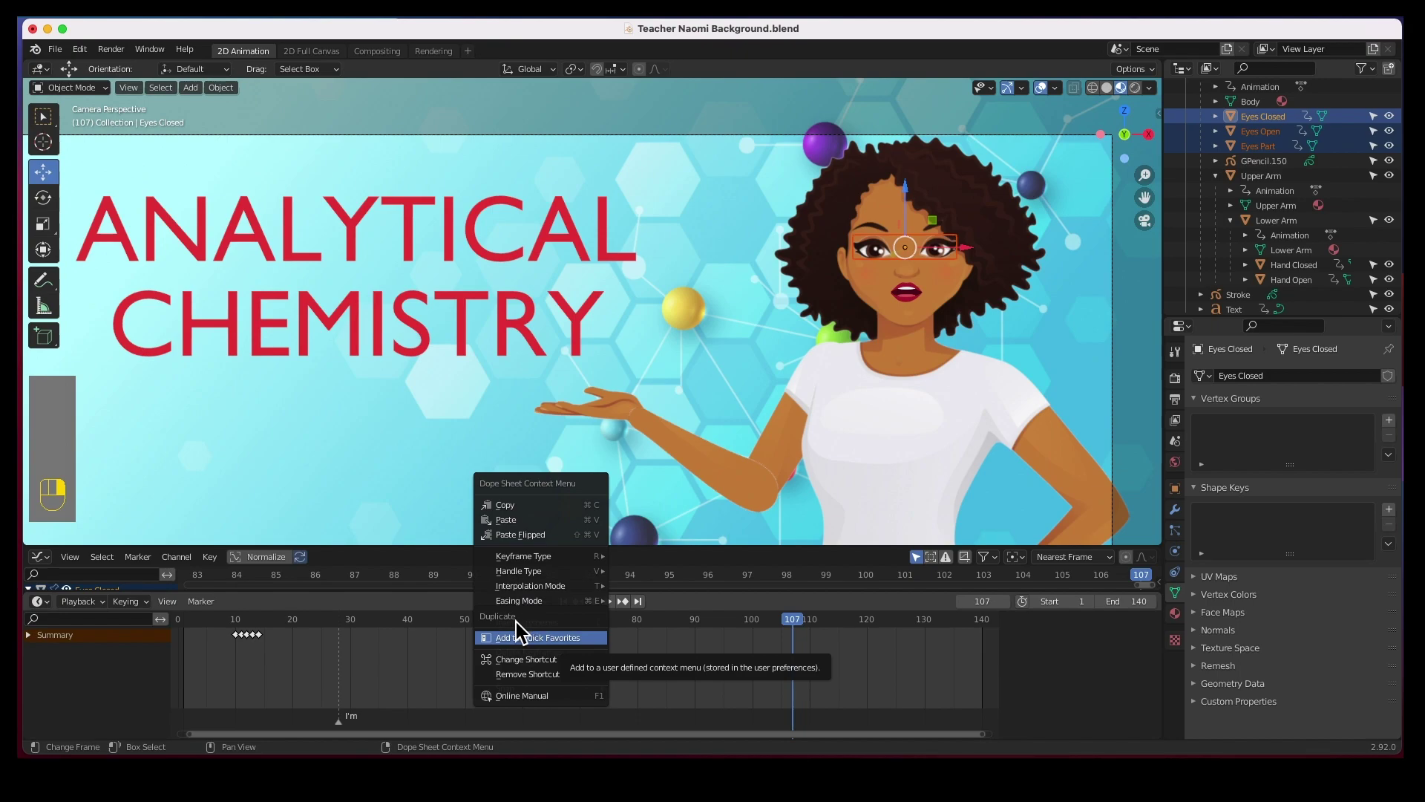
pyautogui.click(511, 643)
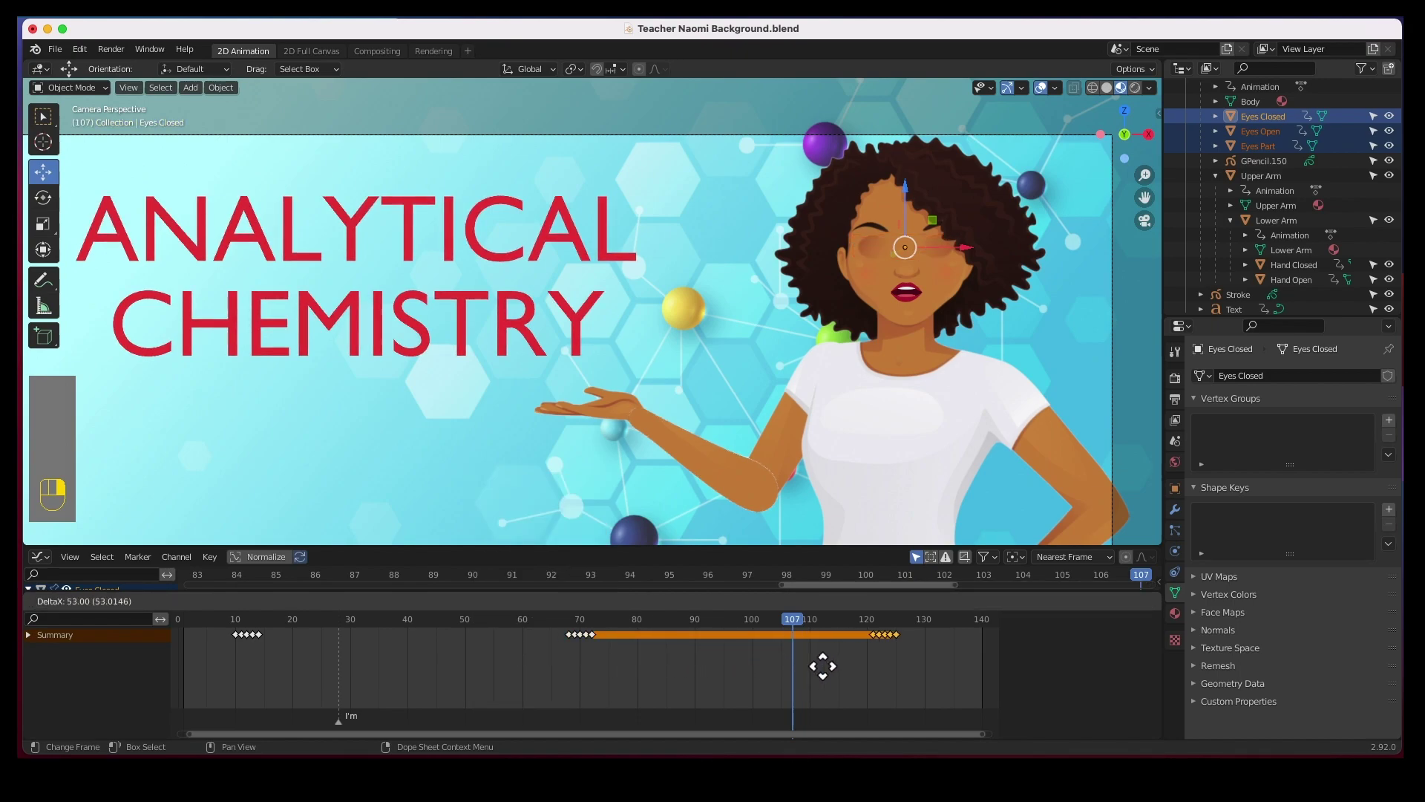
pyautogui.click(861, 664)
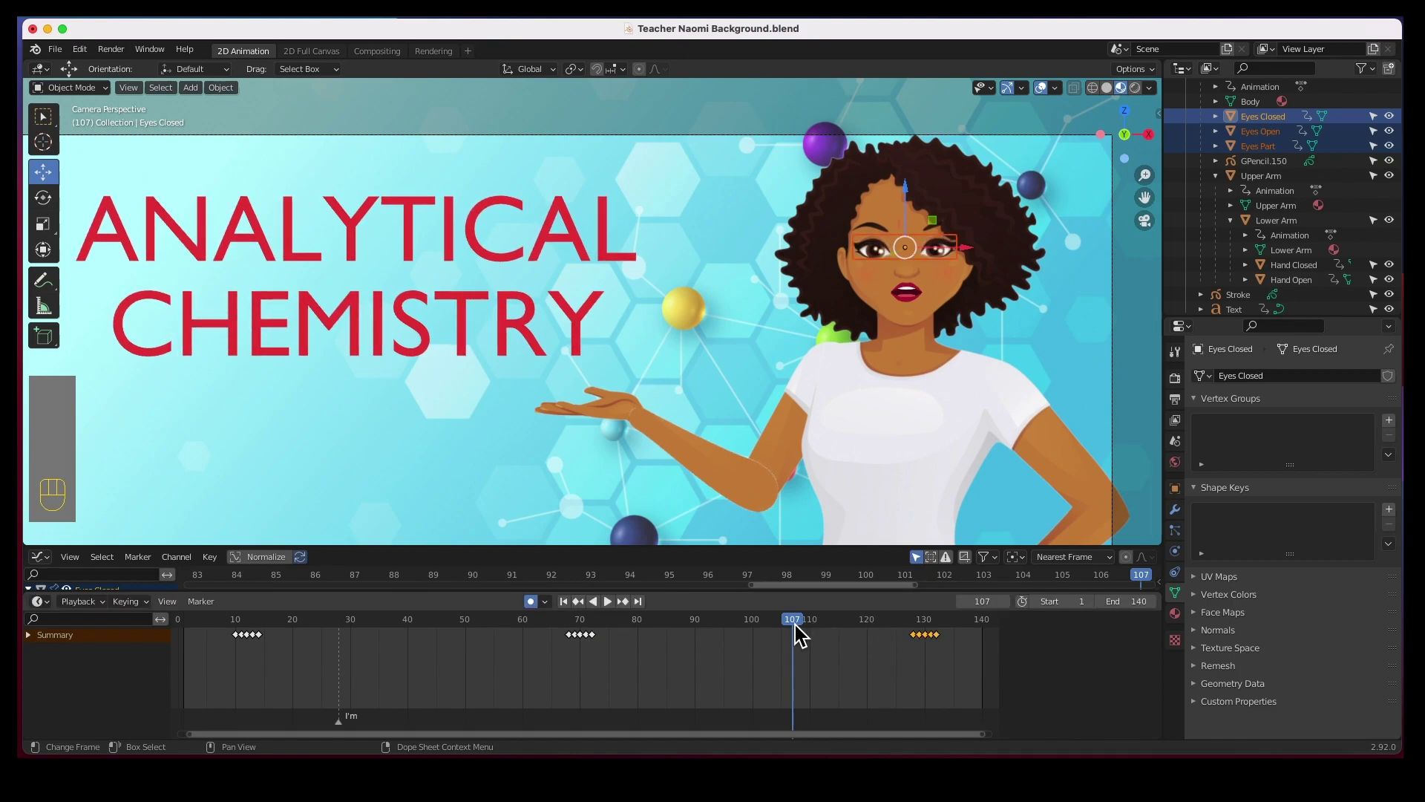
pyautogui.moveTo(797, 635); pyautogui.dragTo(185, 638)
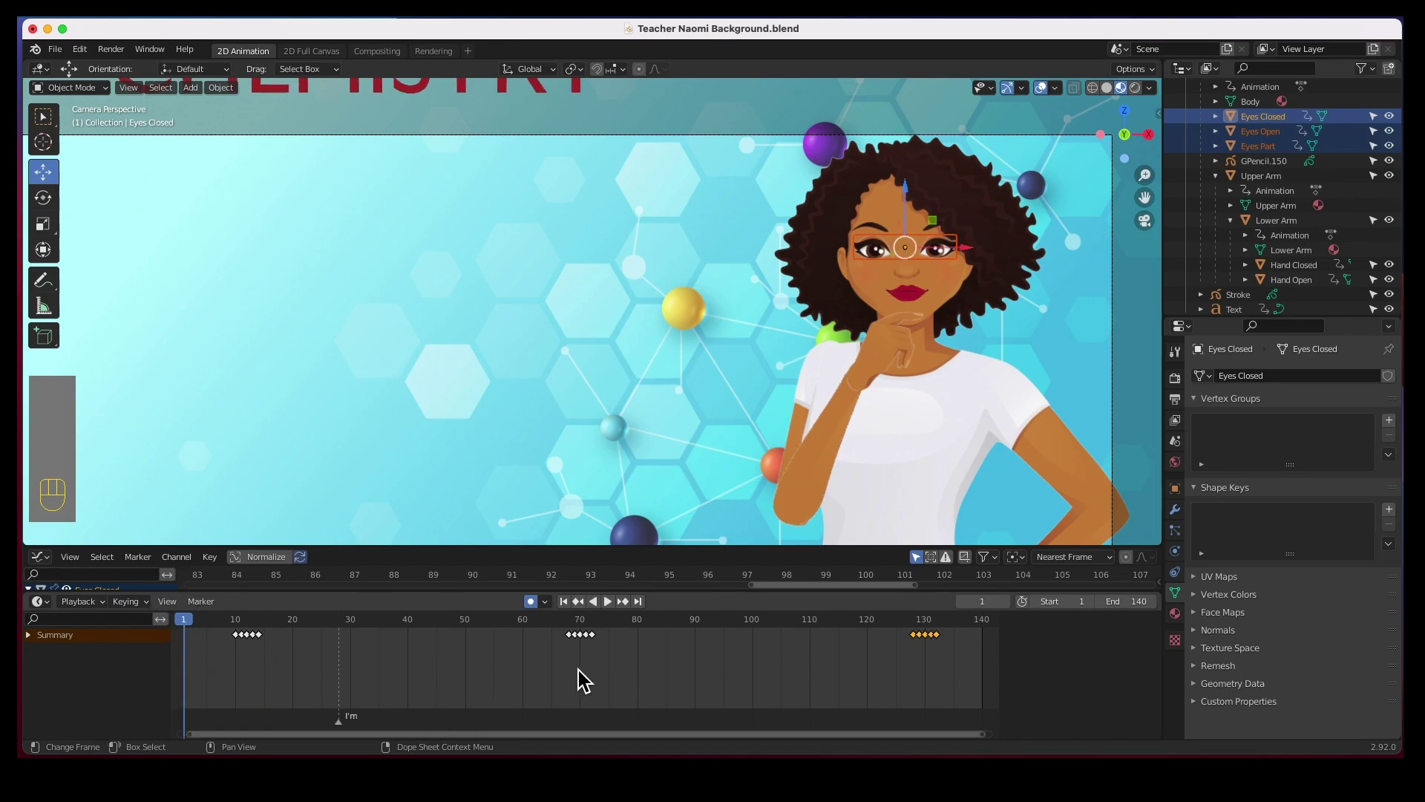
pyautogui.click(610, 603)
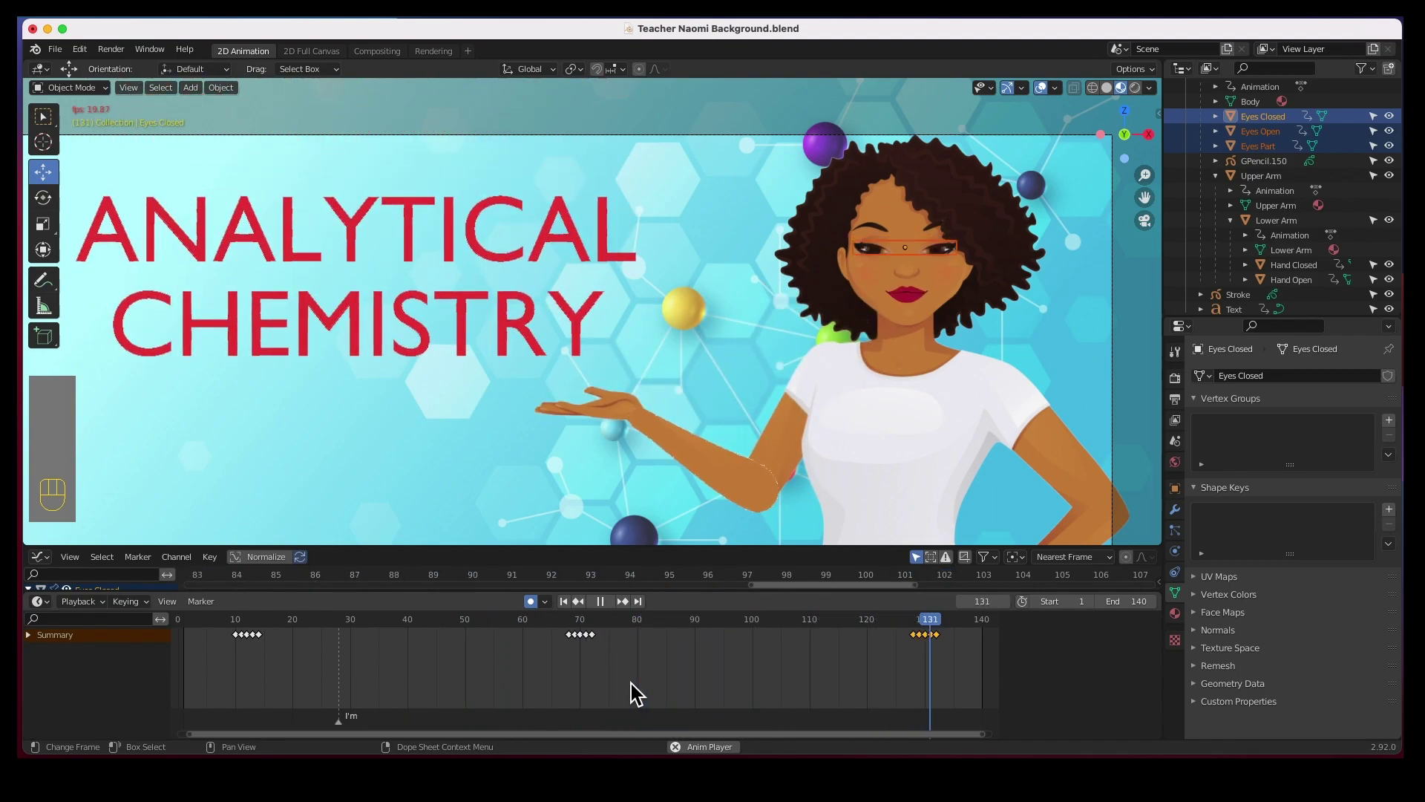
# Step: Stop playback and set the scene's end frame to 150
pyautogui.press('space')
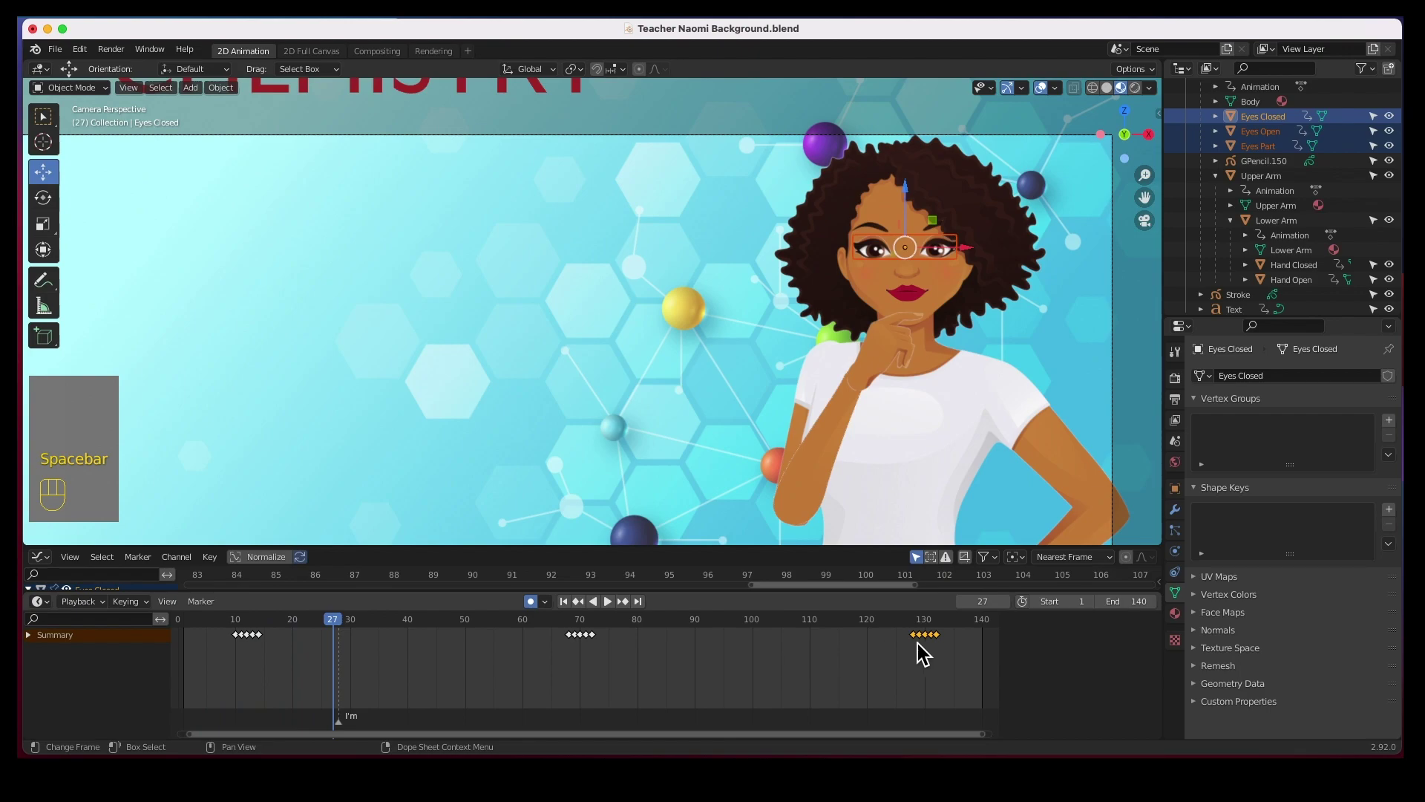
pyautogui.click(1136, 603)
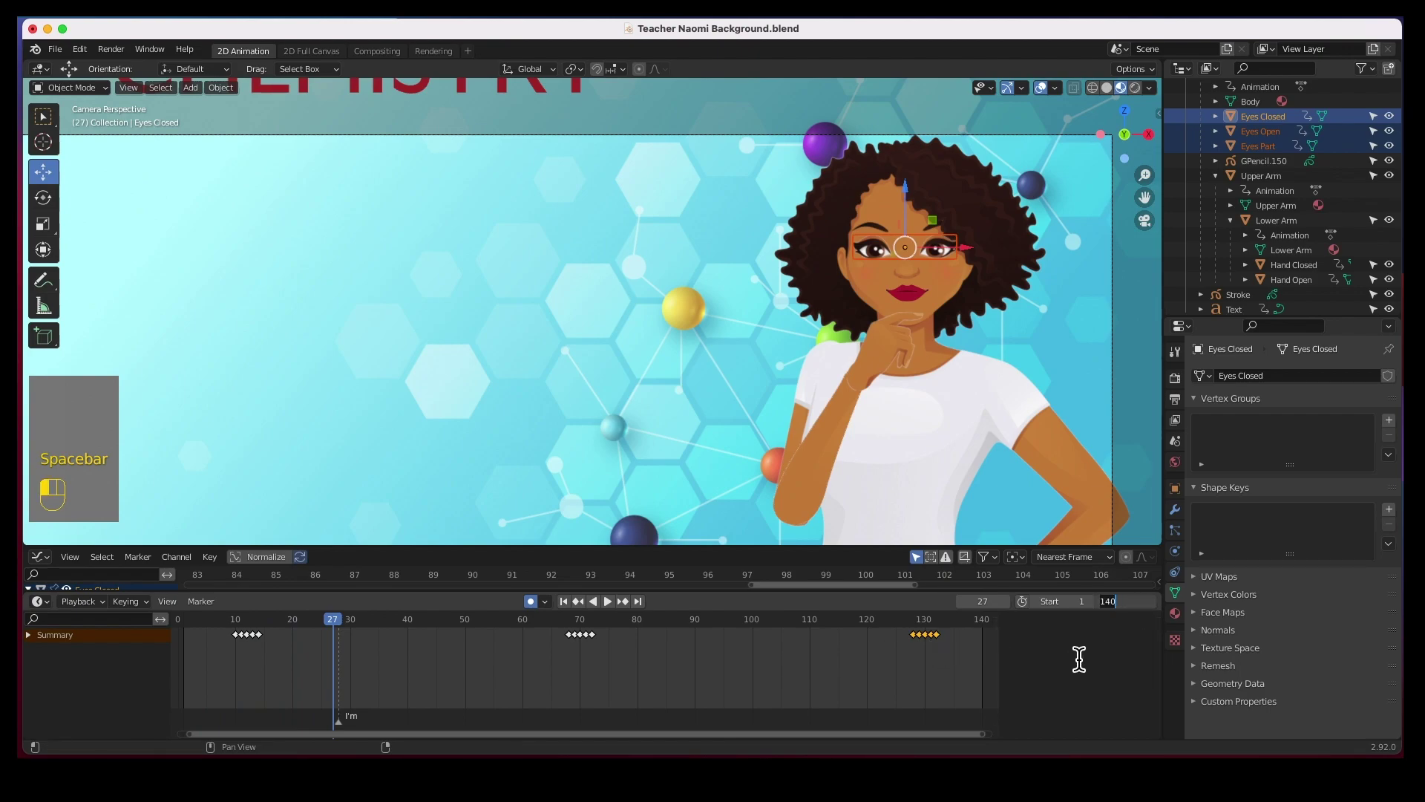
pyautogui.write('1')
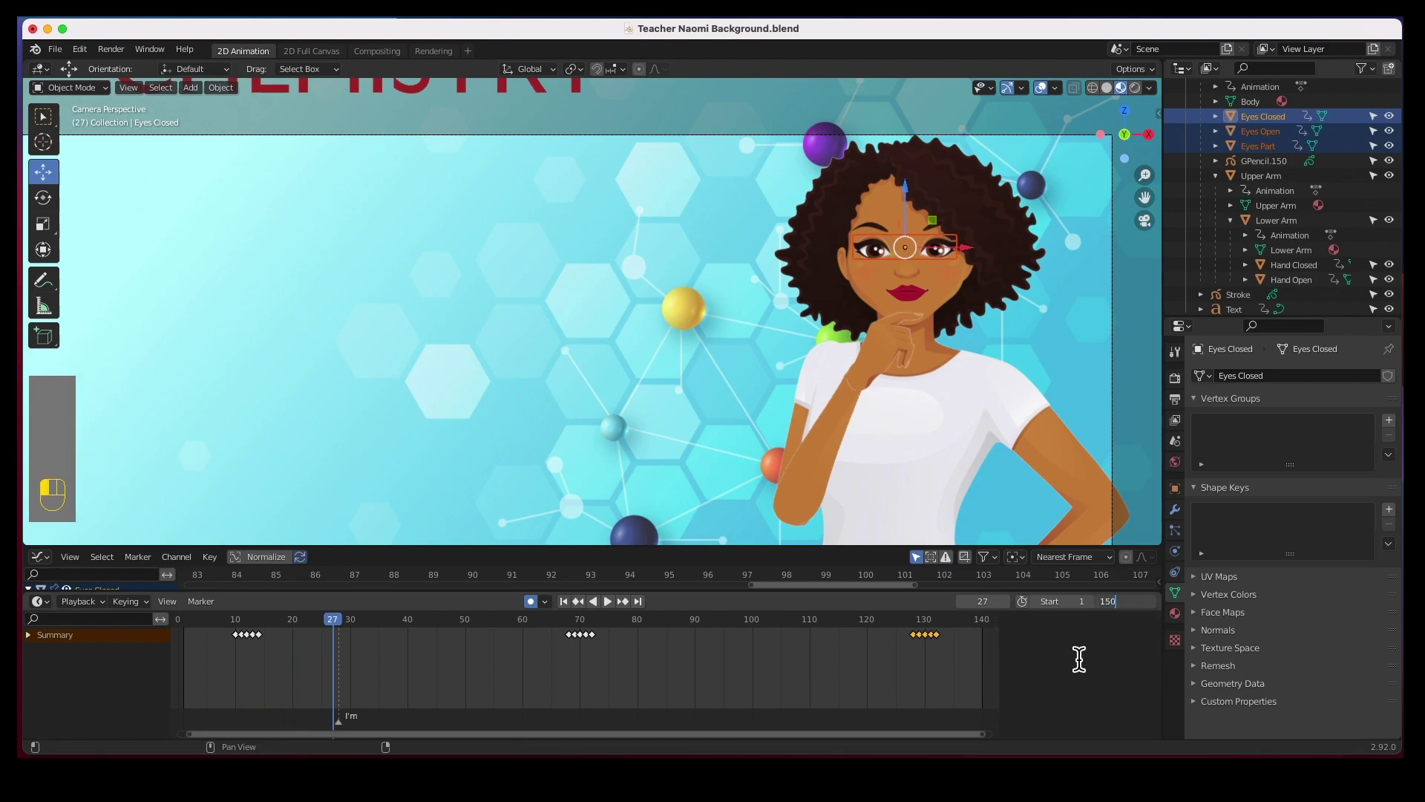
pyautogui.press('Return')
# Step: Zoom and pan the camera view to bring the title into frame
pyautogui.scroll(-4, 623, 671)
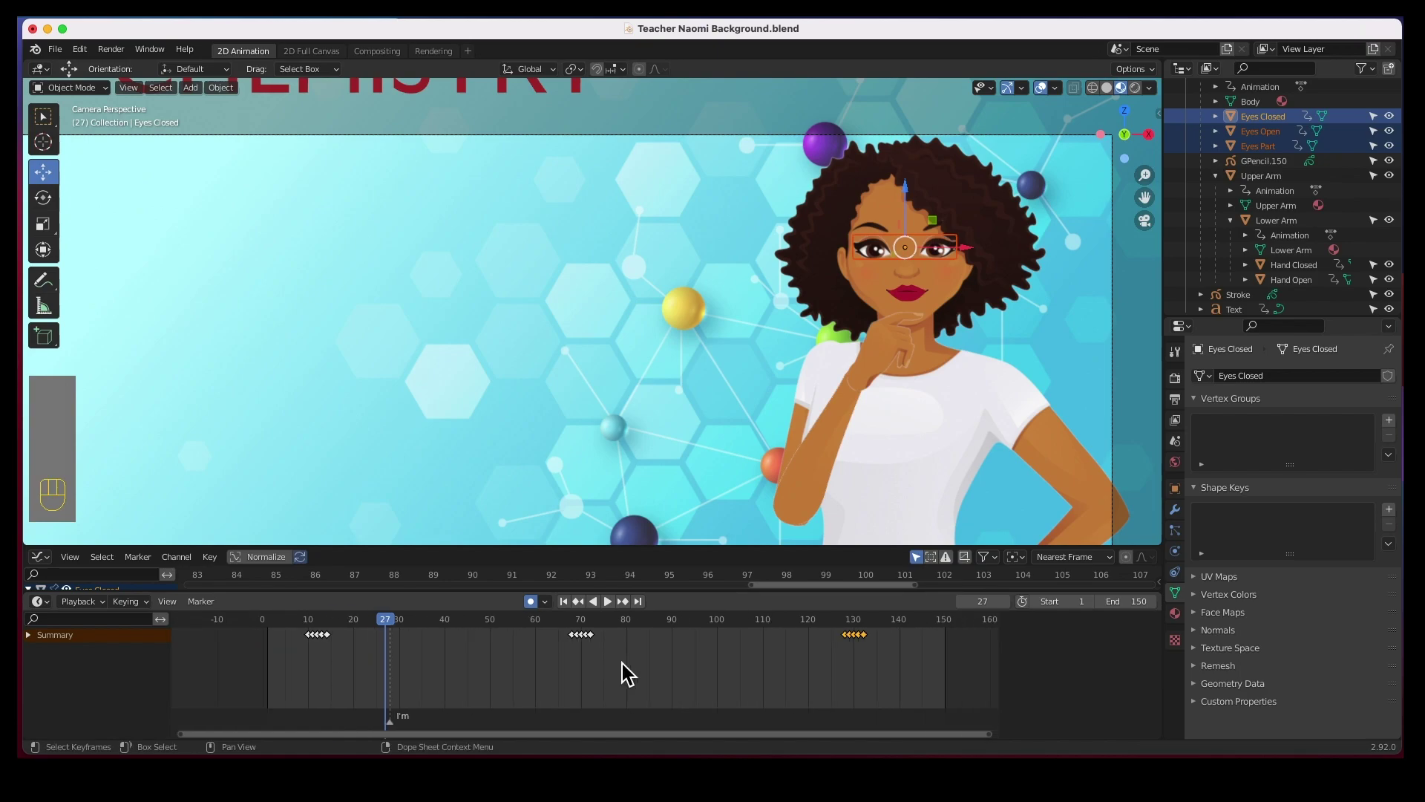
pyautogui.scroll(-3, 528, 360)
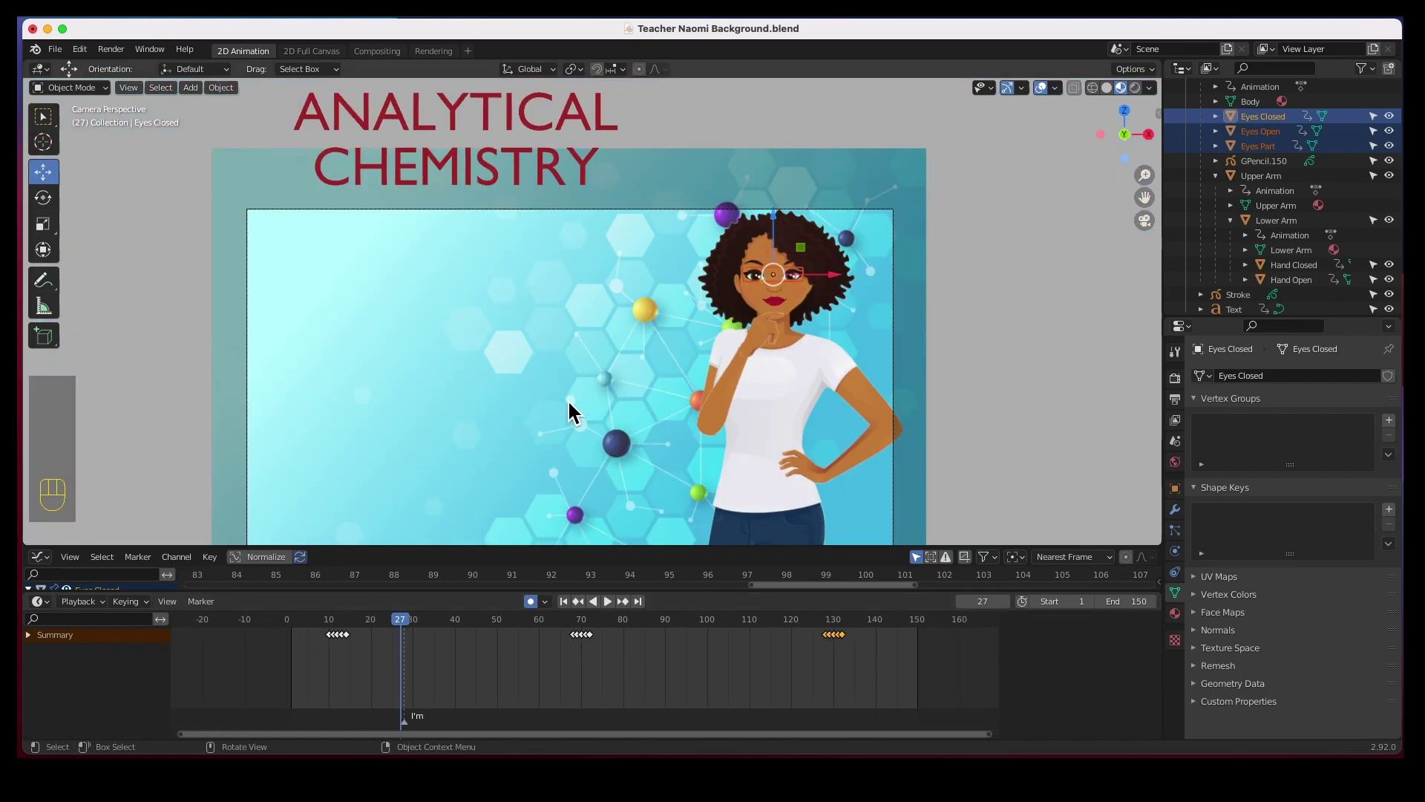
pyautogui.keyDown('shift'); pyautogui.moveTo(590, 411); pyautogui.dragTo(594, 344, button='middle'); pyautogui.keyUp('shift')
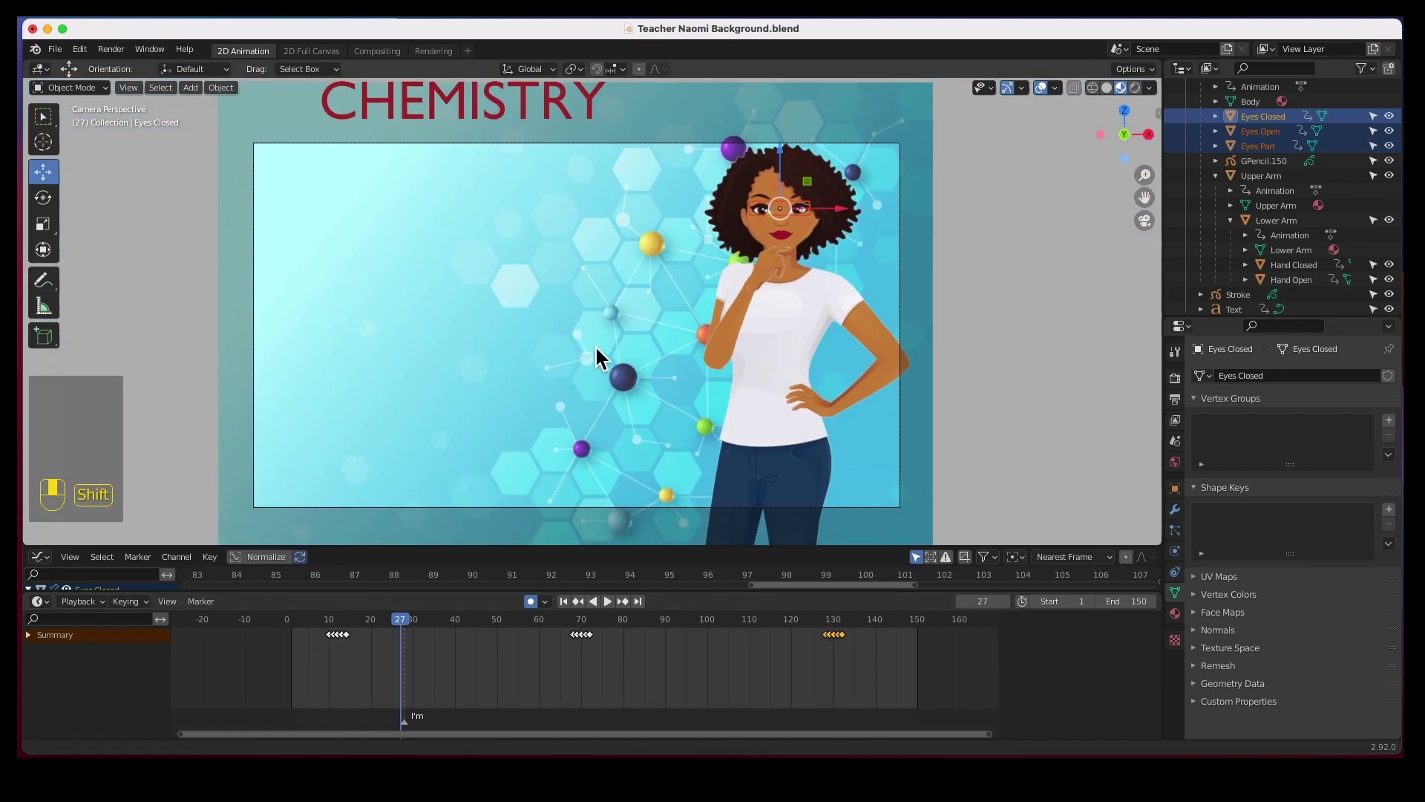
pyautogui.scroll(-1, 621, 349)
pyautogui.scroll(2, 621, 349)
pyautogui.scroll(-2, 621, 349)
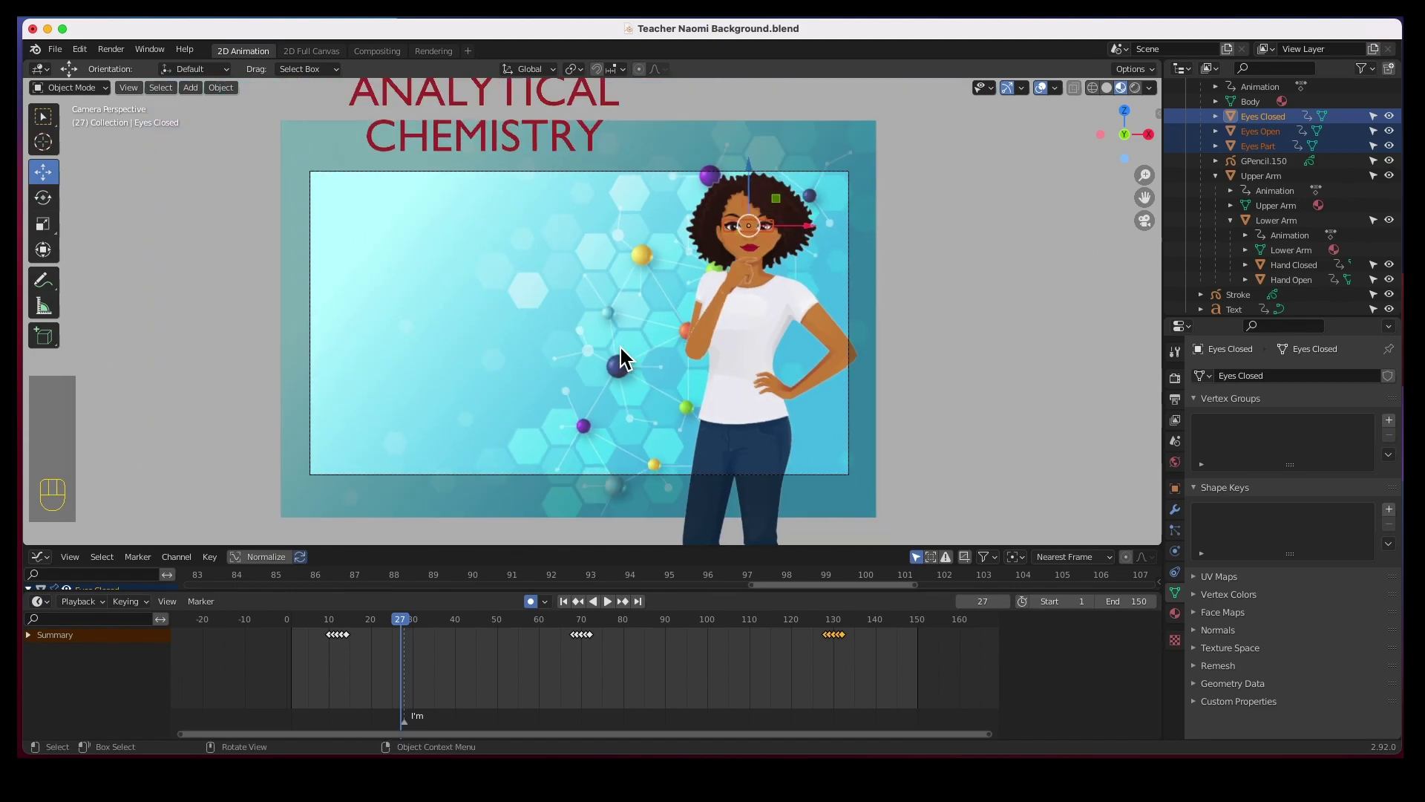
pyautogui.scroll(1, 551, 268)
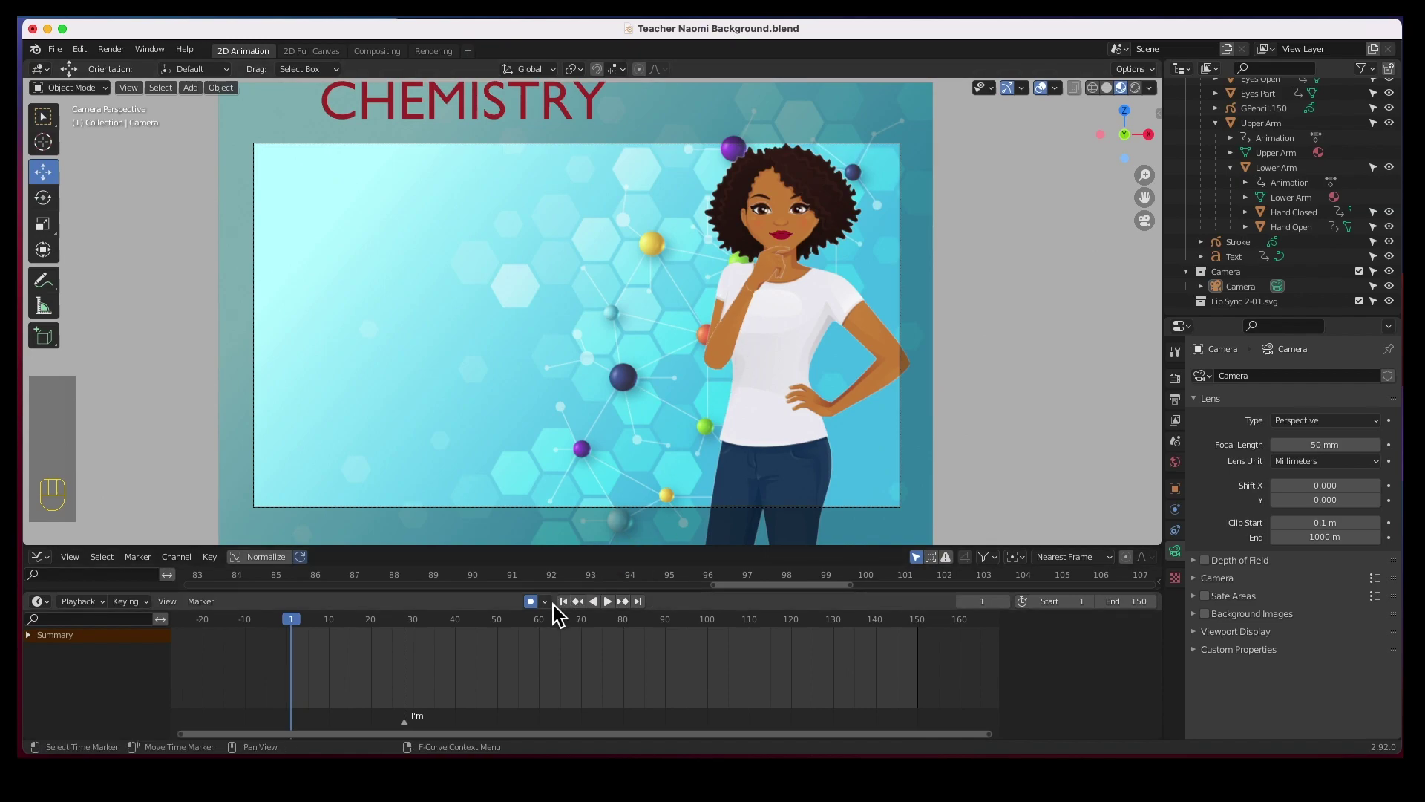
# Step: Preview the title animation, then select the Camera in the Outliner and scrub forward
pyautogui.click(607, 601)
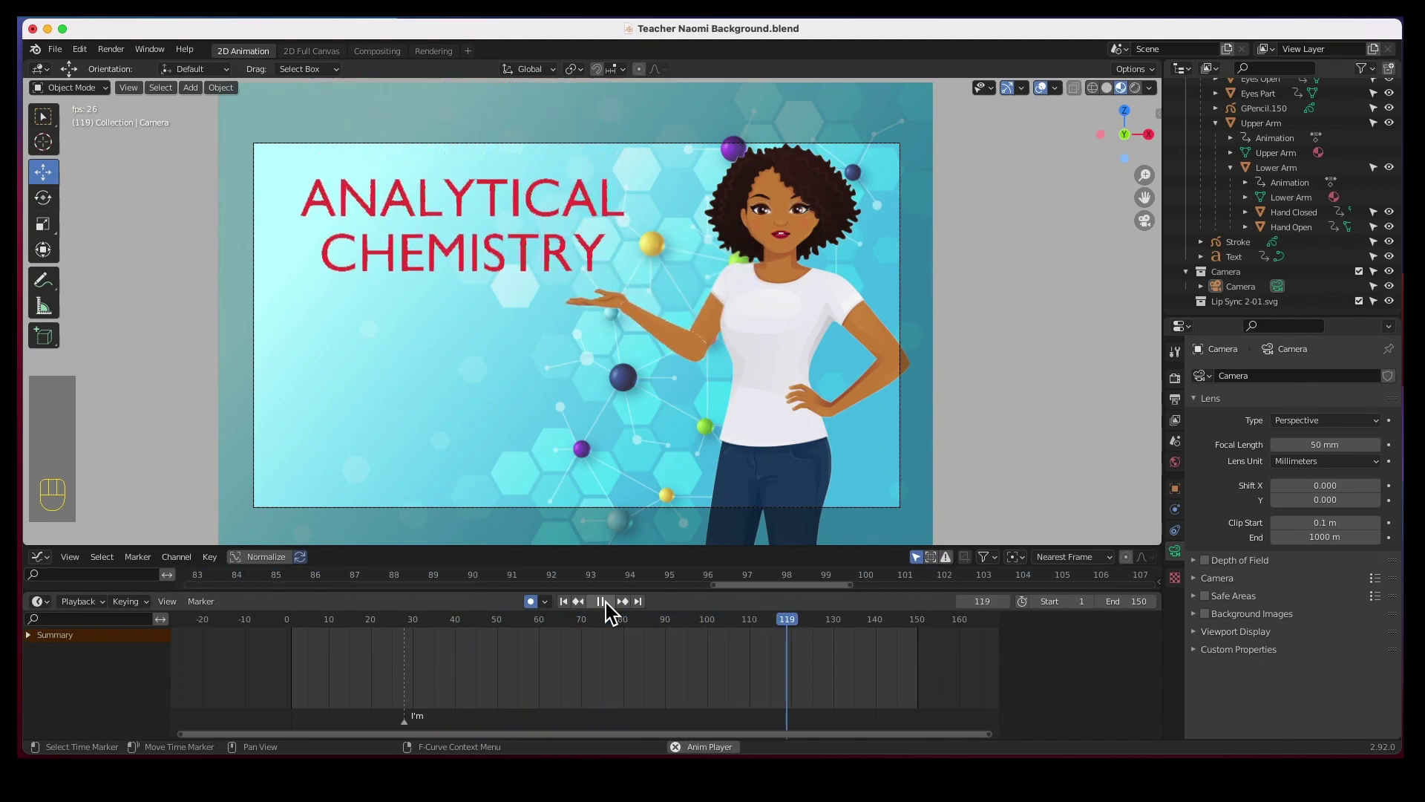
pyautogui.press('space')
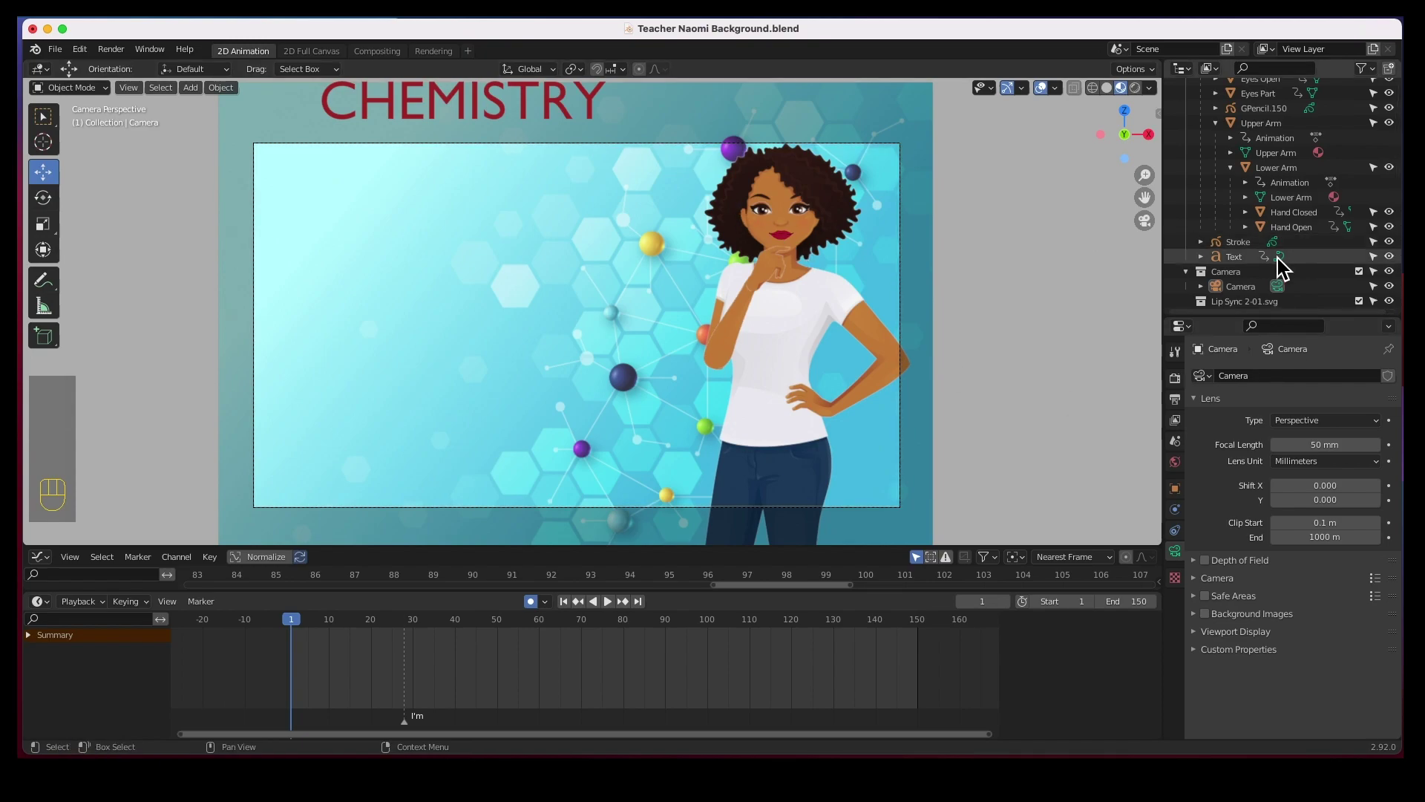
pyautogui.click(1238, 288)
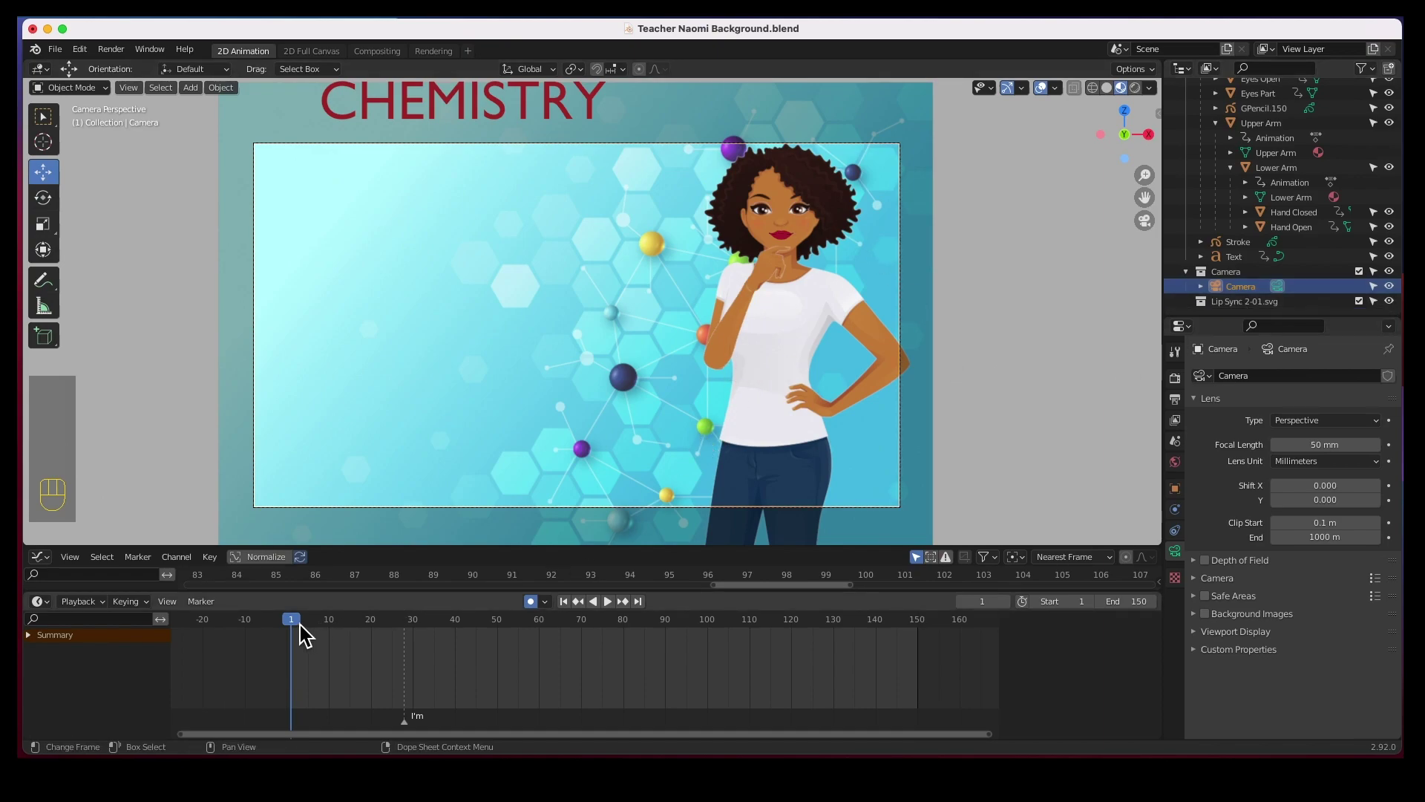
pyautogui.moveTo(298, 628)
pyautogui.mouseDown()
pyautogui.moveTo(588, 634)
pyautogui.moveTo(295, 639)
pyautogui.mouseUp()
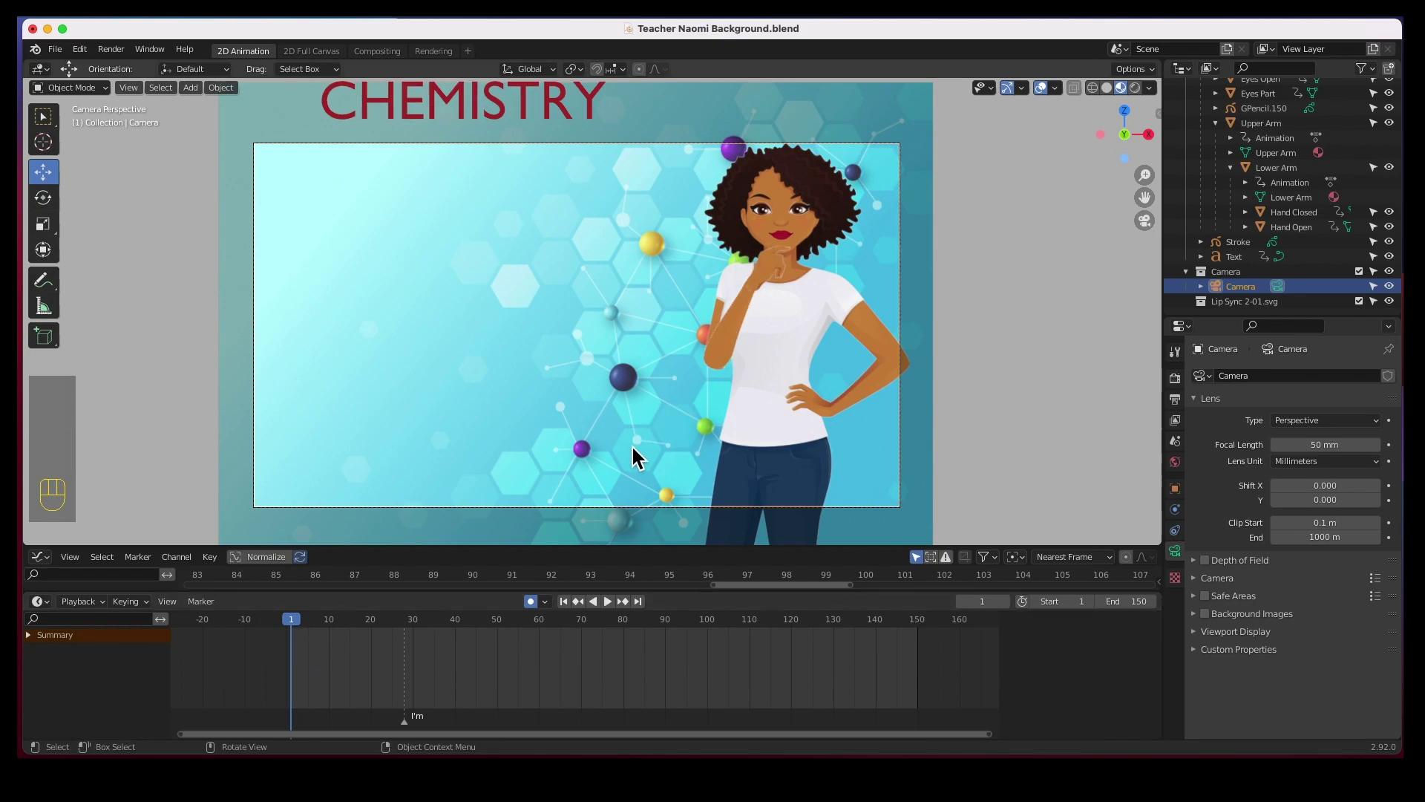
# Step: Insert a Location keyframe on the camera at frame 60, then scrub back to frame 44
pyautogui.press('space')
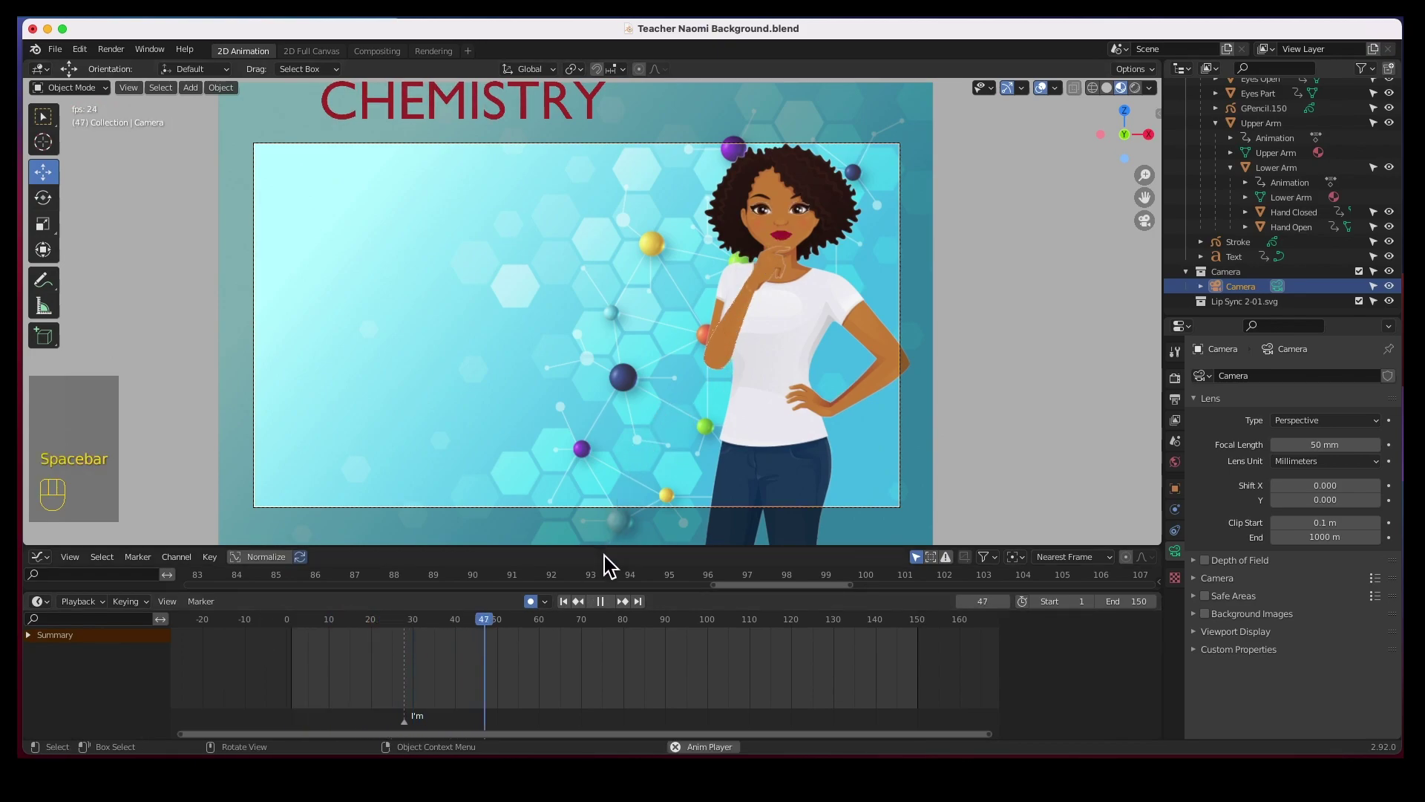
pyautogui.press('space')
pyautogui.press('space')
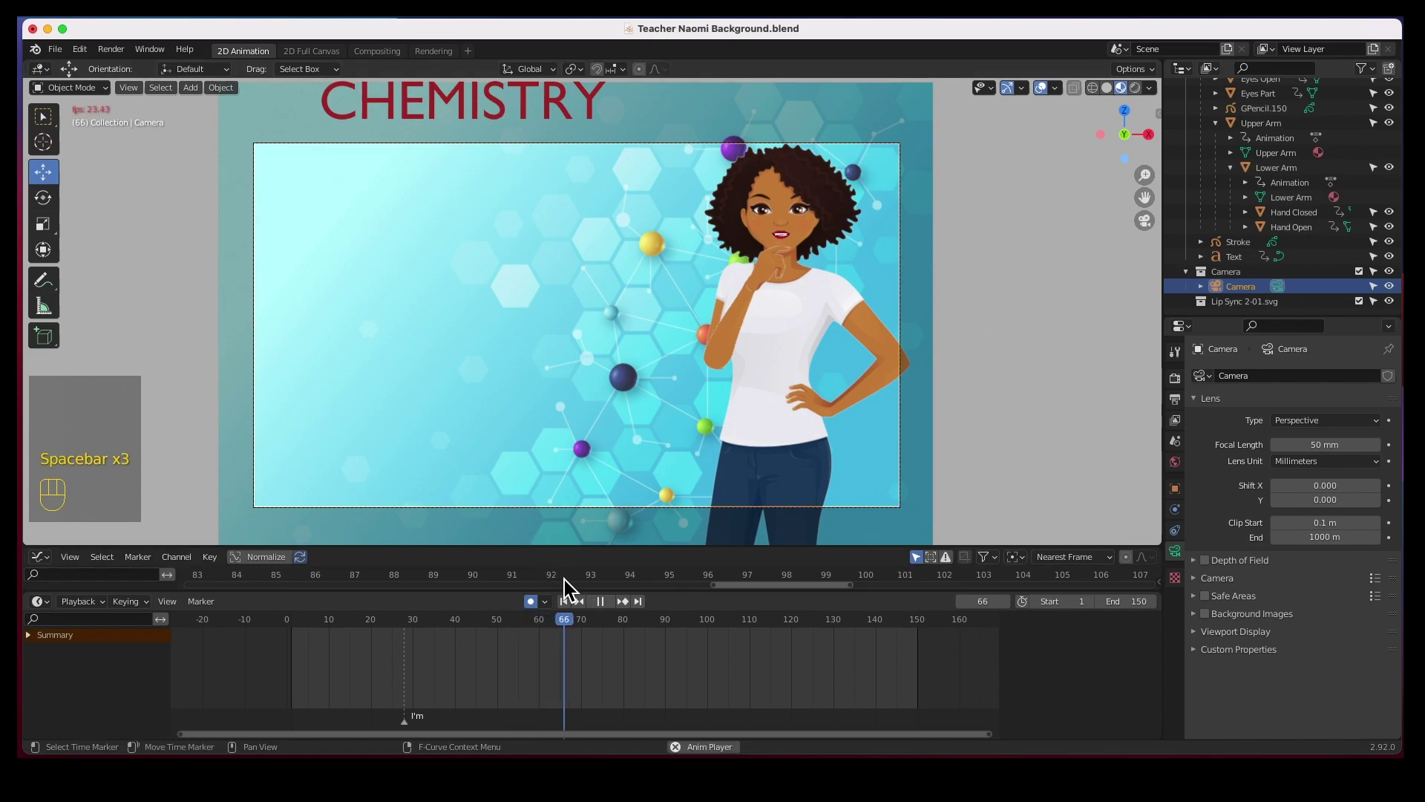
pyautogui.press('space')
pyautogui.moveTo(568, 627); pyautogui.dragTo(541, 625)
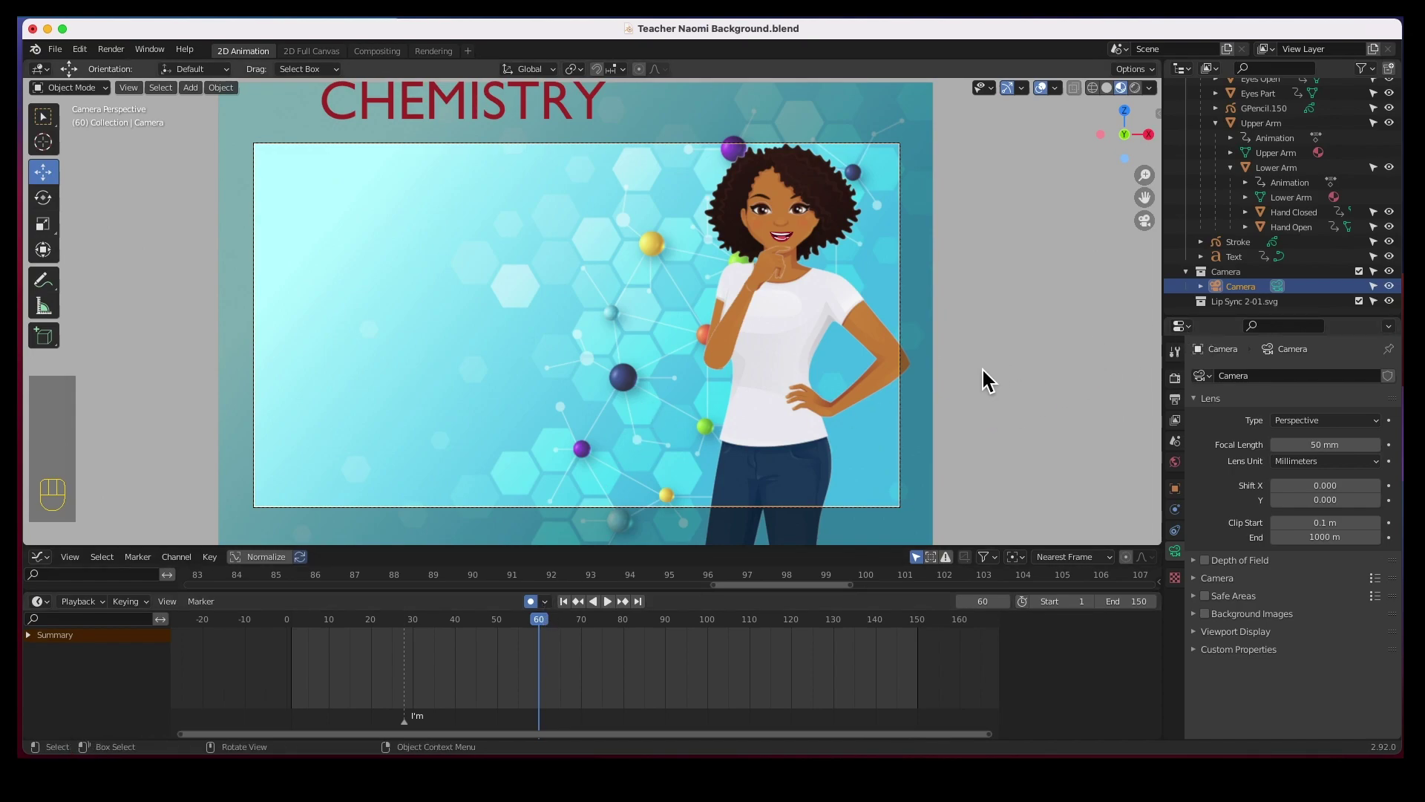
pyautogui.press('i')
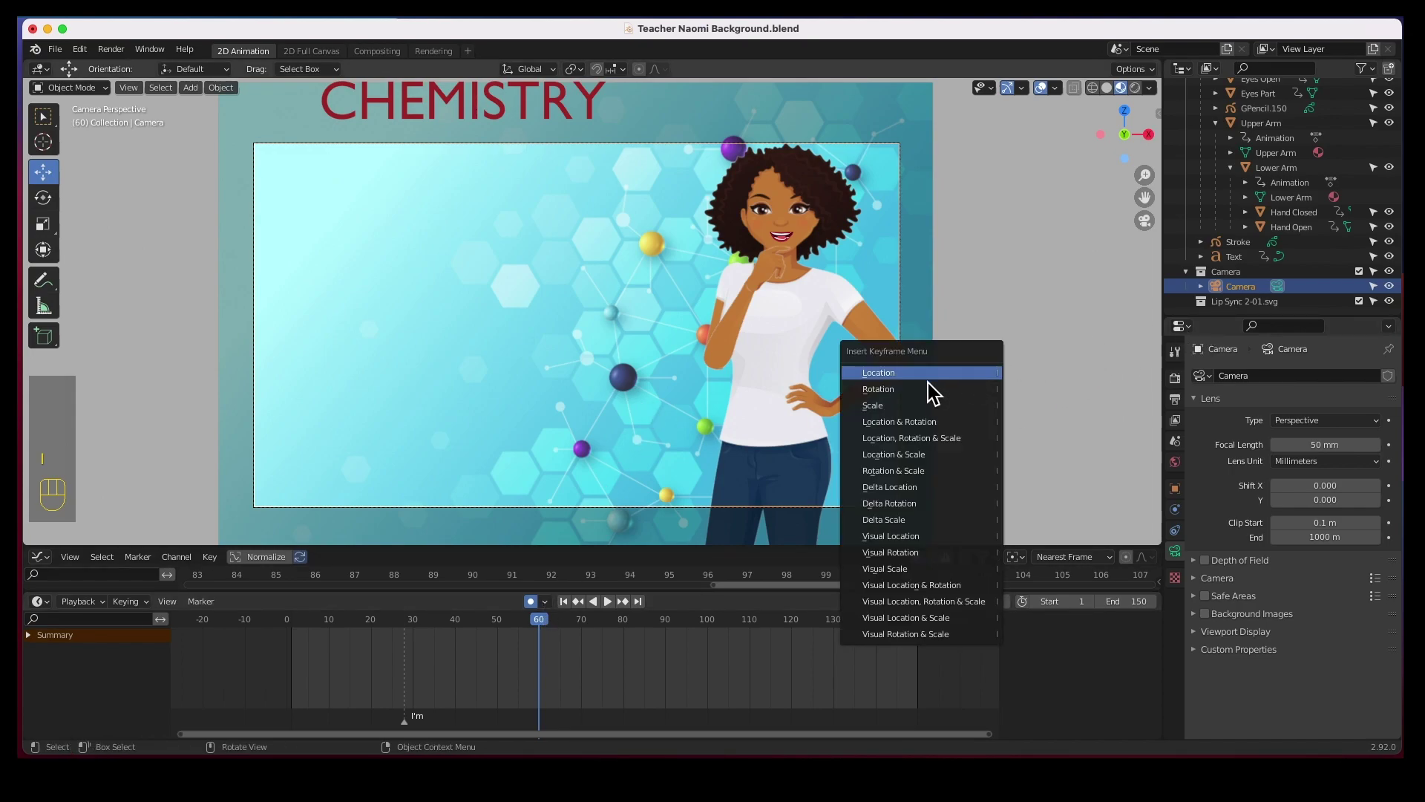
pyautogui.click(880, 376)
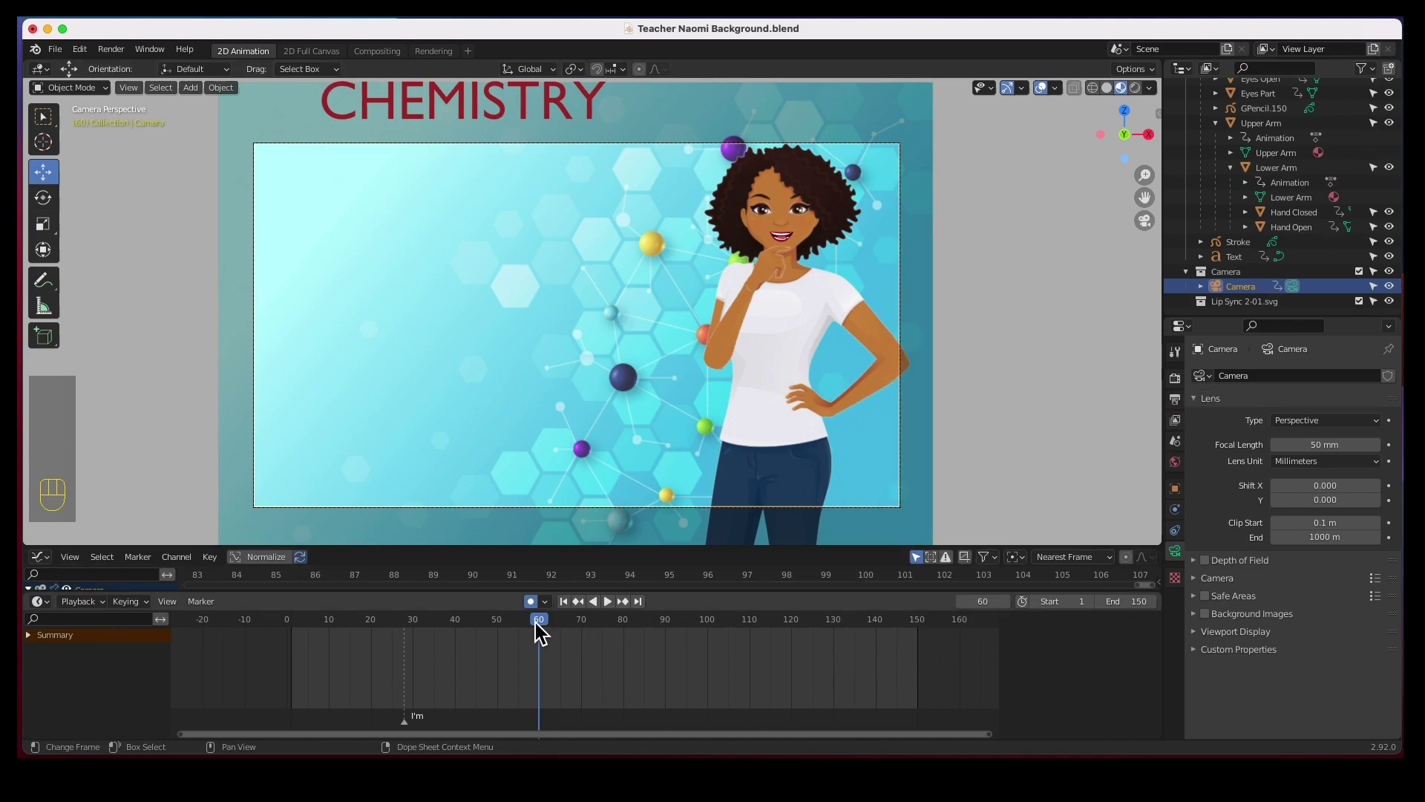
pyautogui.moveTo(536, 623); pyautogui.dragTo(476, 633)
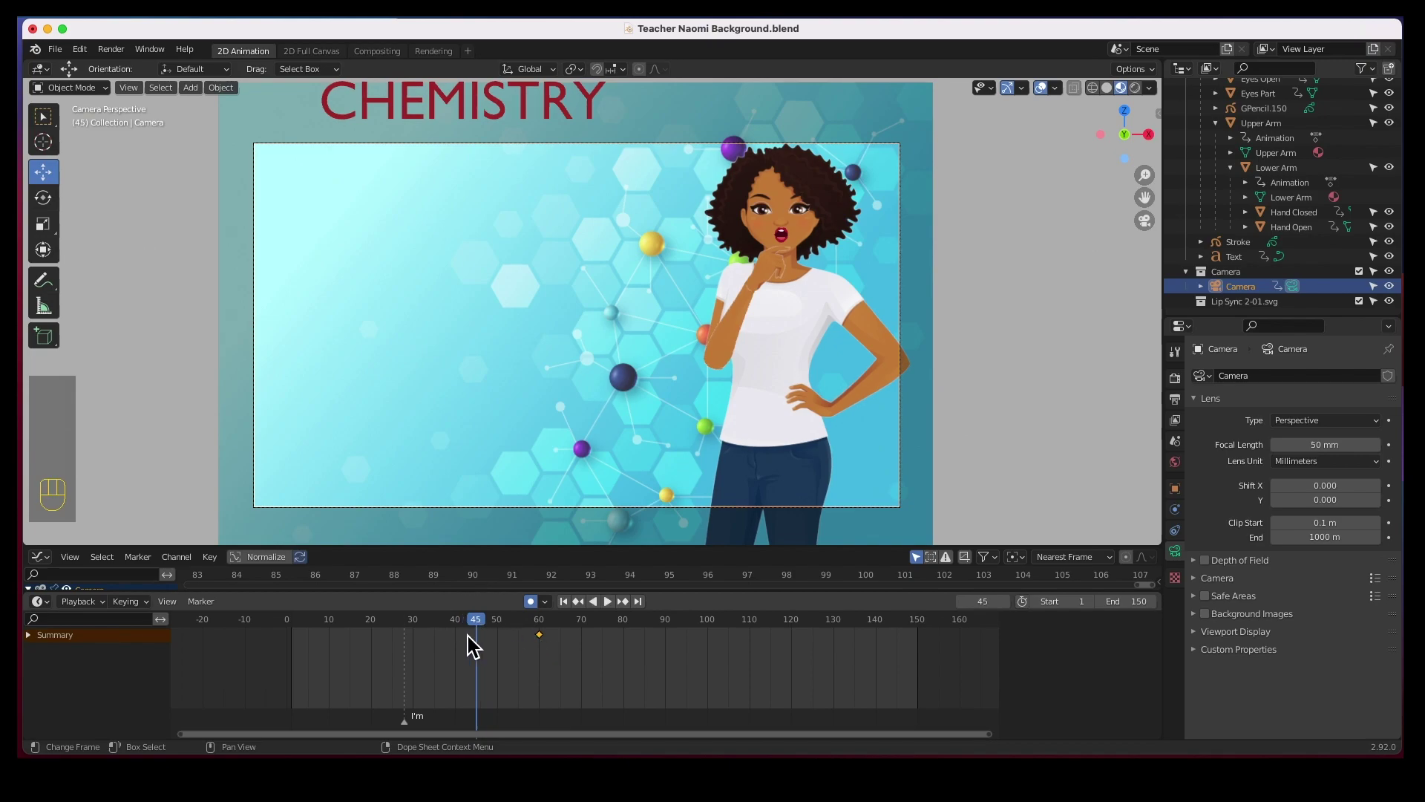
pyautogui.scroll(-1, 754, 378)
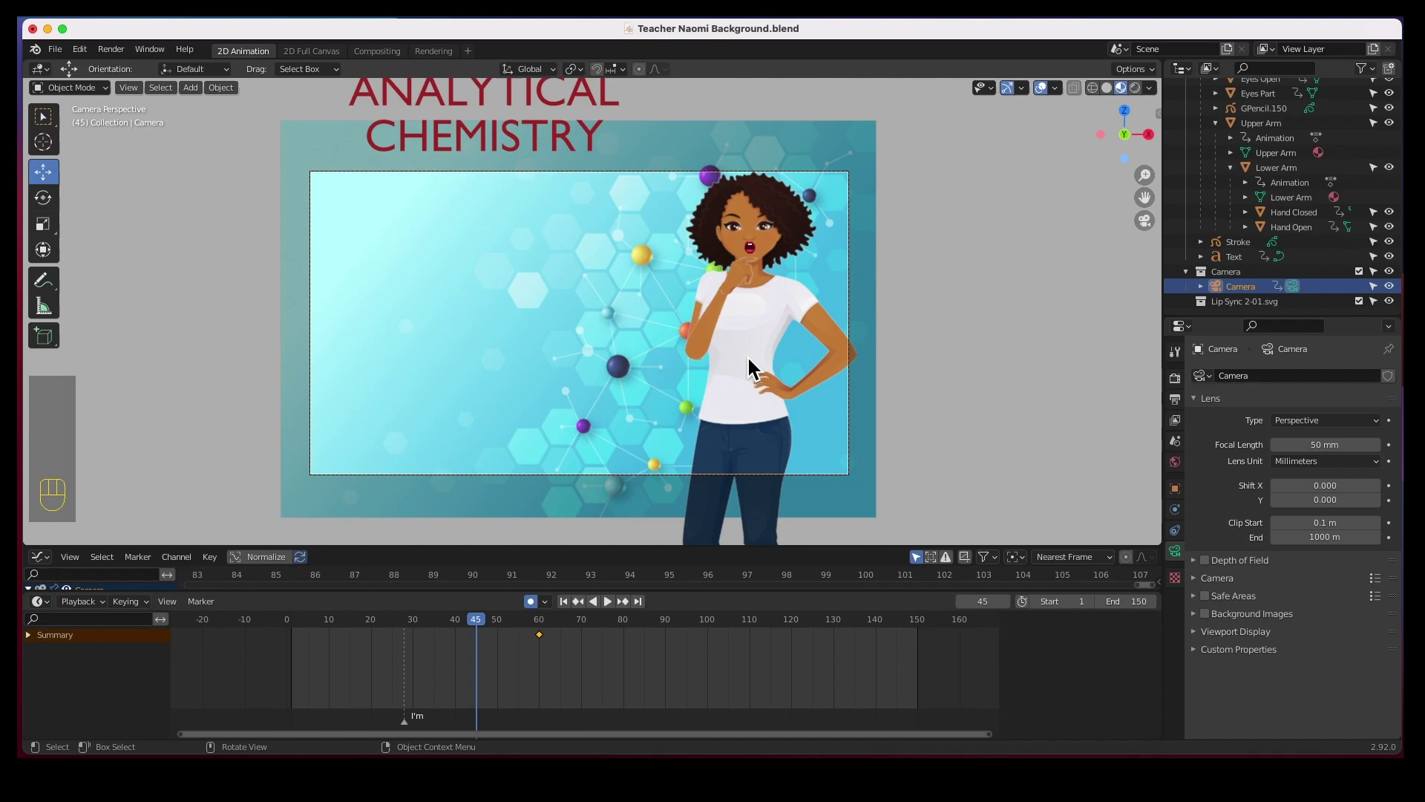
pyautogui.scroll(-3, 748, 367)
pyautogui.scroll(3, 748, 367)
pyautogui.scroll(1, 748, 367)
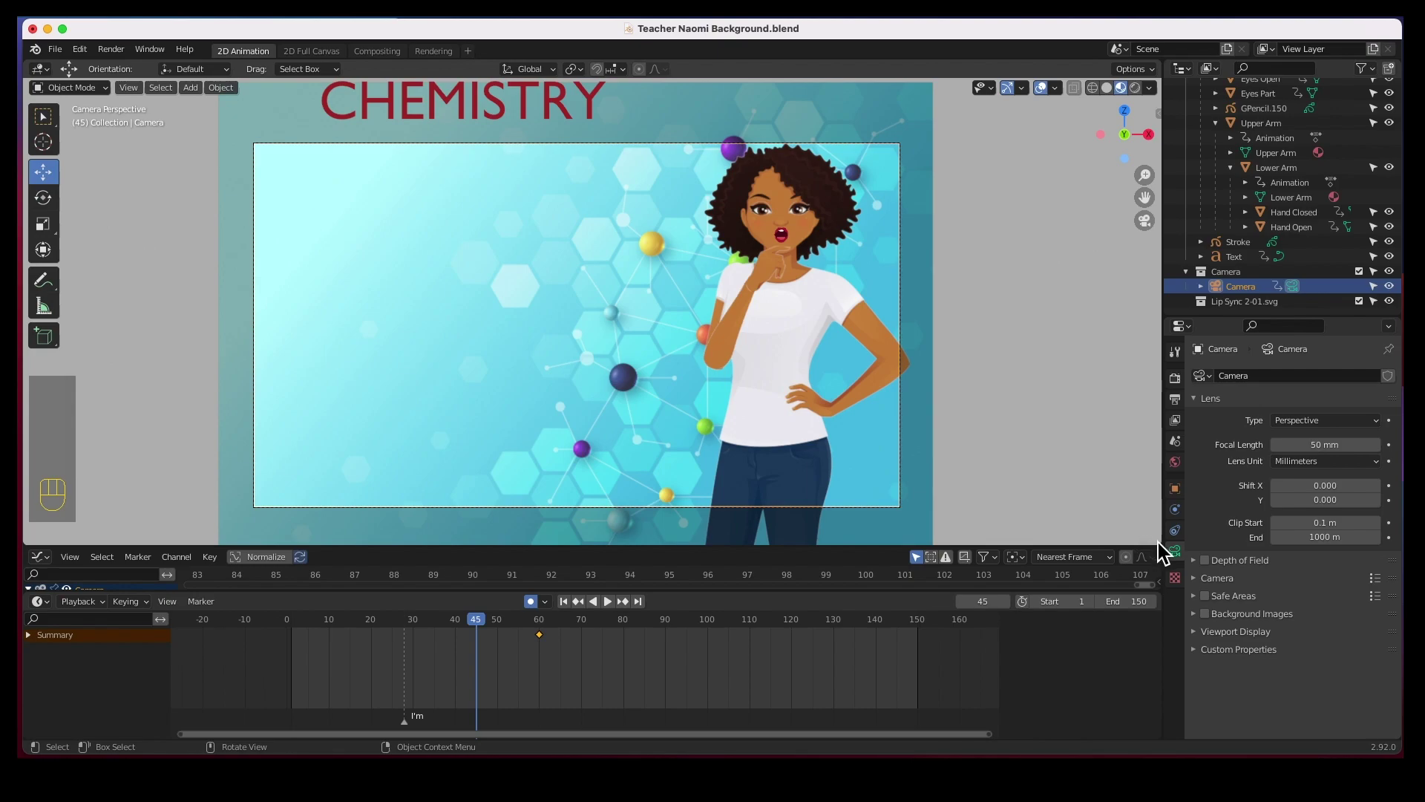
# Step: Split the viewport into side-by-side views and orbit the left one to User Perspective
pyautogui.moveTo(1165, 548); pyautogui.dragTo(642, 438)
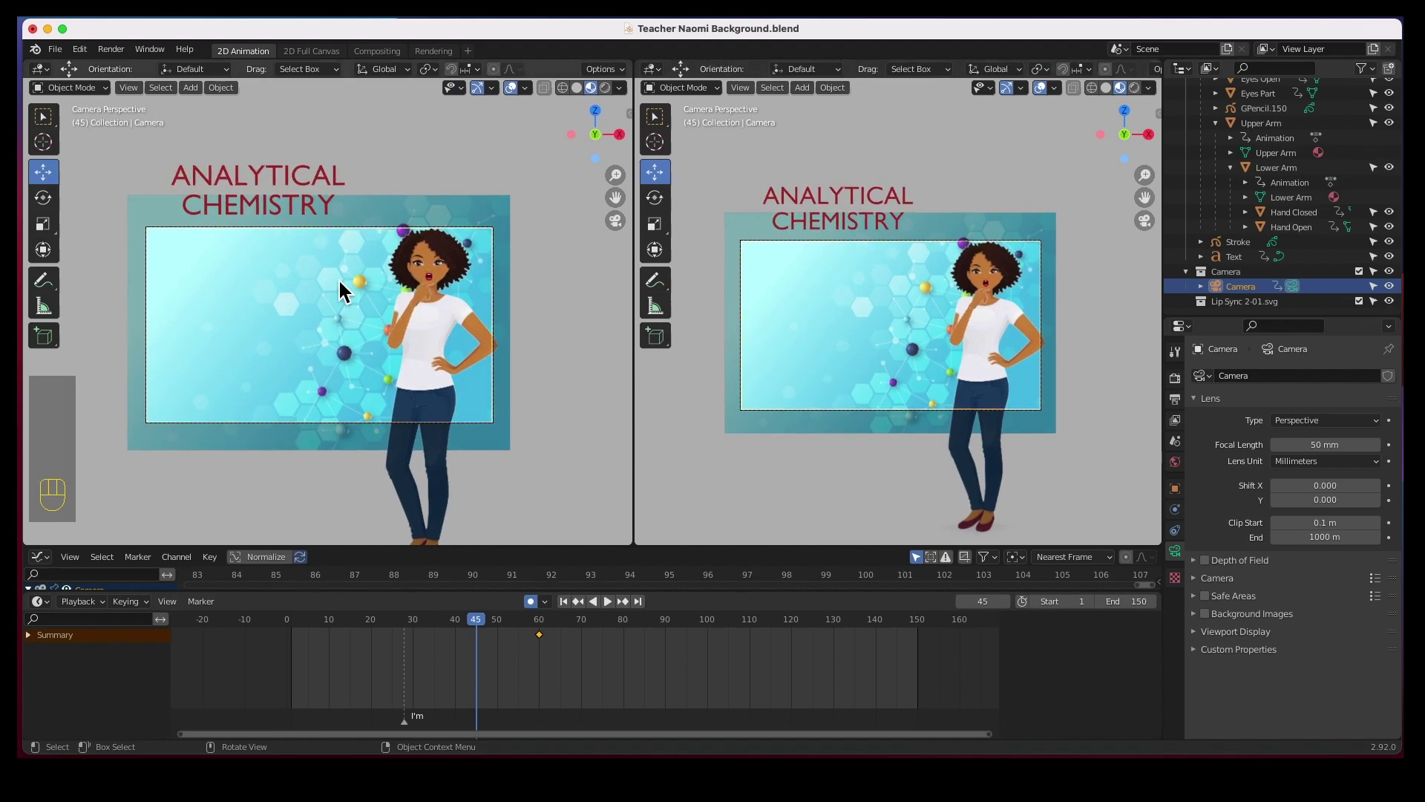
pyautogui.moveTo(567, 350); pyautogui.dragTo(515, 360, button='middle')
pyautogui.scroll(-5, 515, 359)
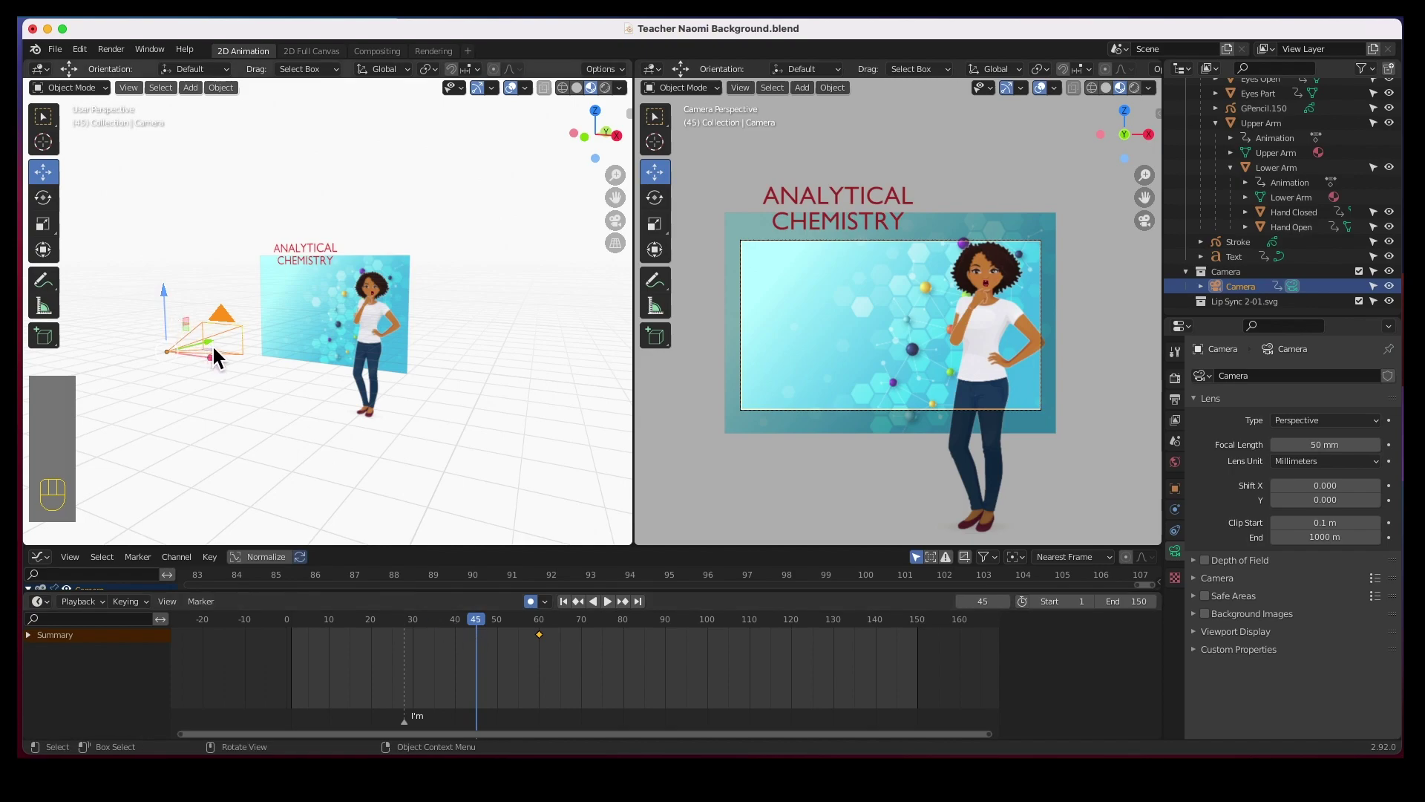
# Step: At frame 45, move the camera 0.44 m along X and 1.26 m up toward the teacher
pyautogui.moveTo(211, 346); pyautogui.dragTo(341, 349)
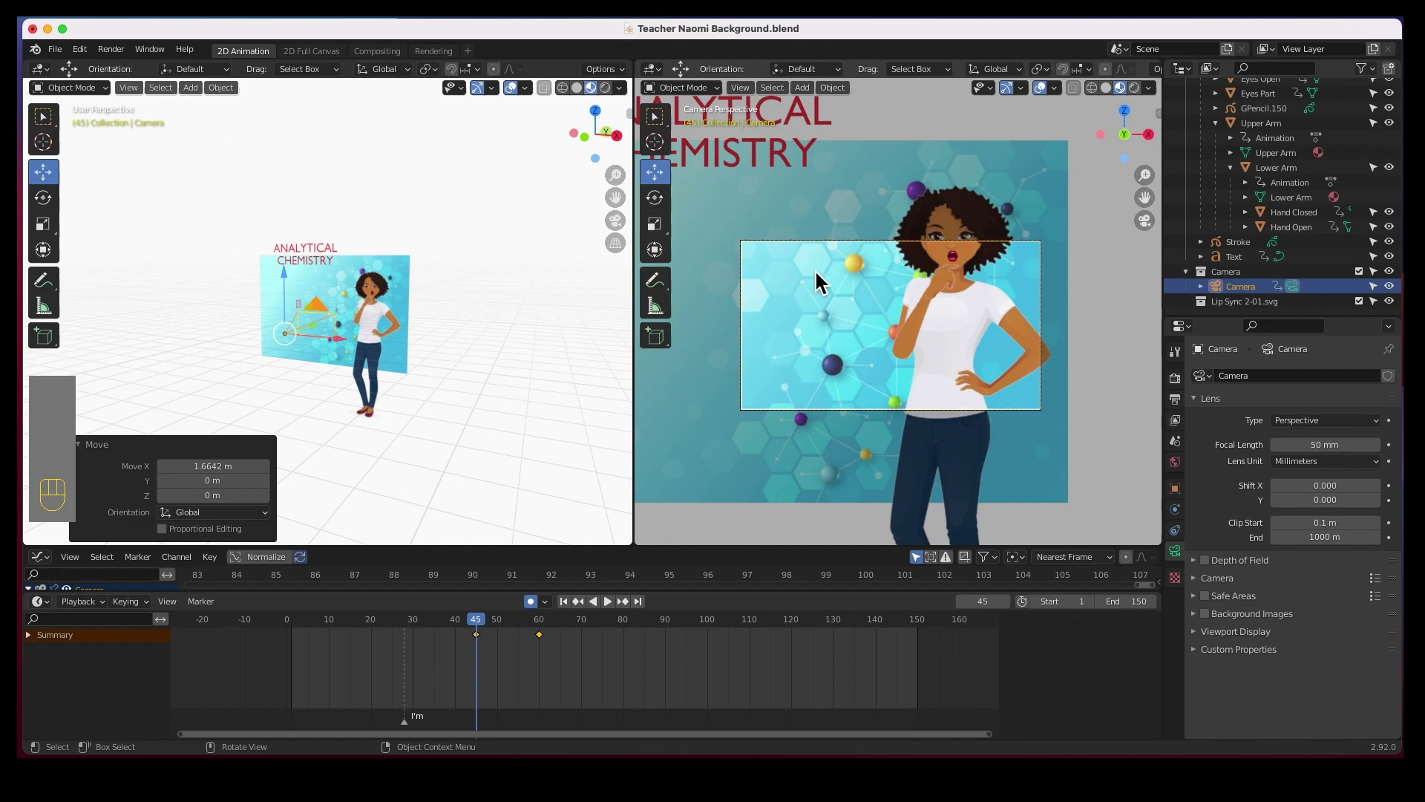
pyautogui.moveTo(345, 349); pyautogui.dragTo(368, 355)
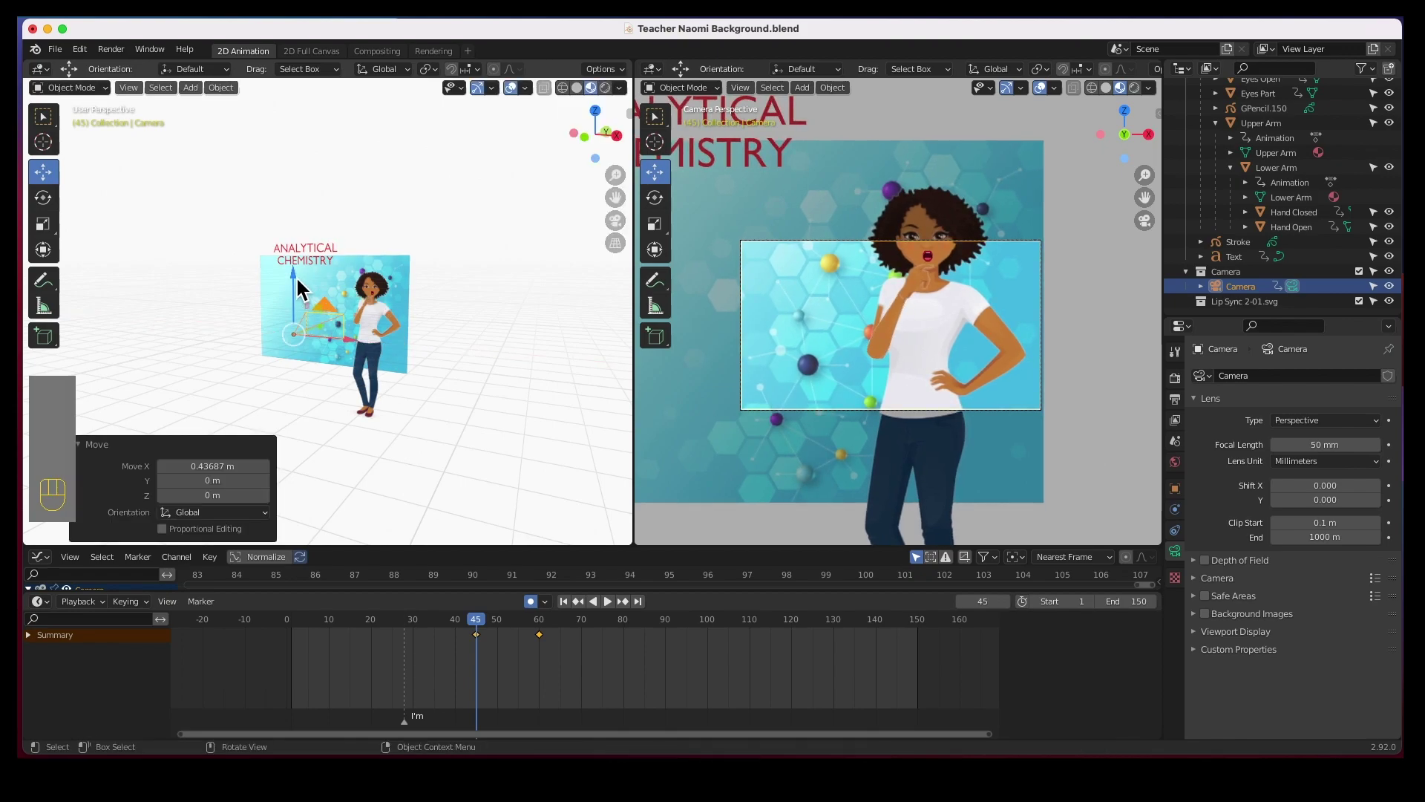
pyautogui.moveTo(297, 285); pyautogui.dragTo(295, 240)
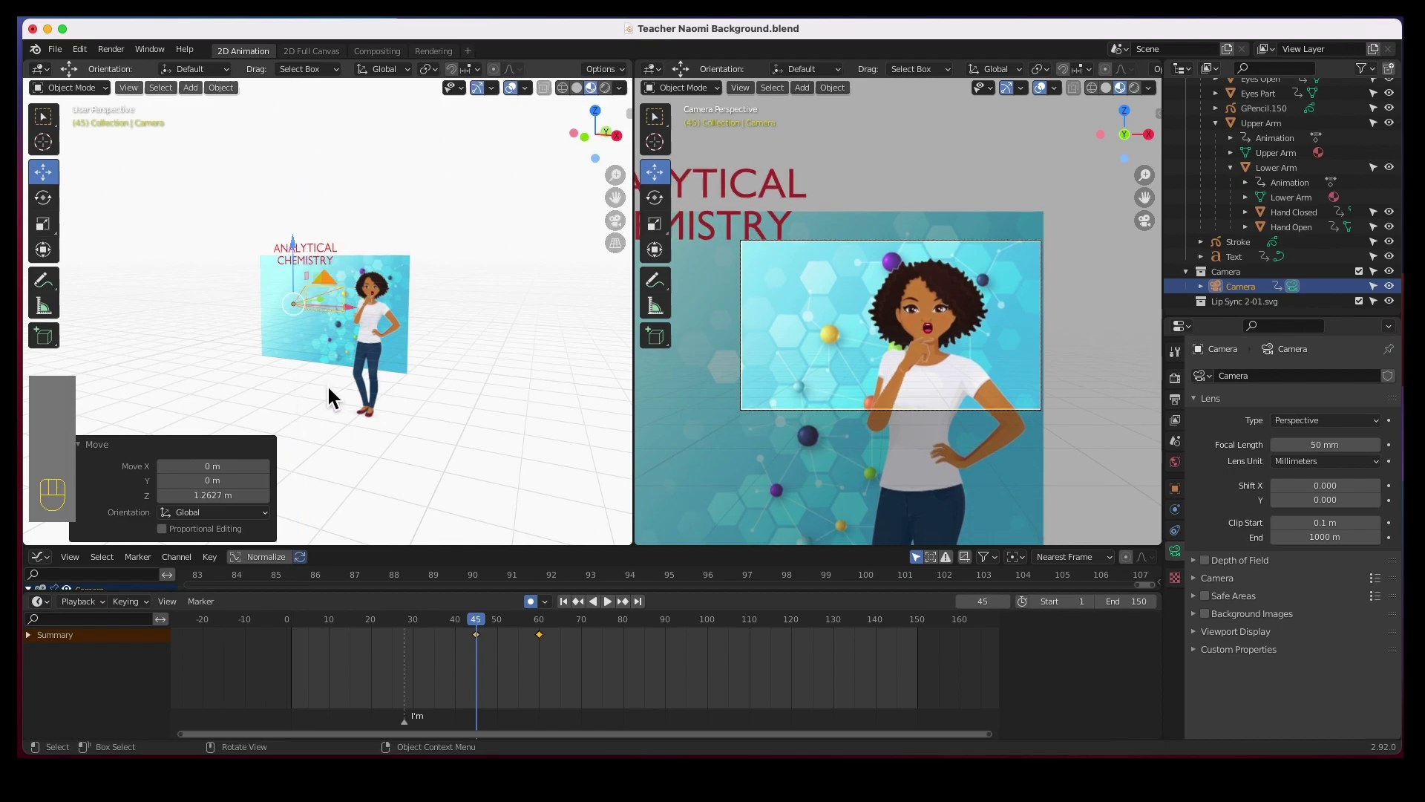
# Step: Replay the camera animation from frame 1 to review the pull-out
pyautogui.click(608, 601)
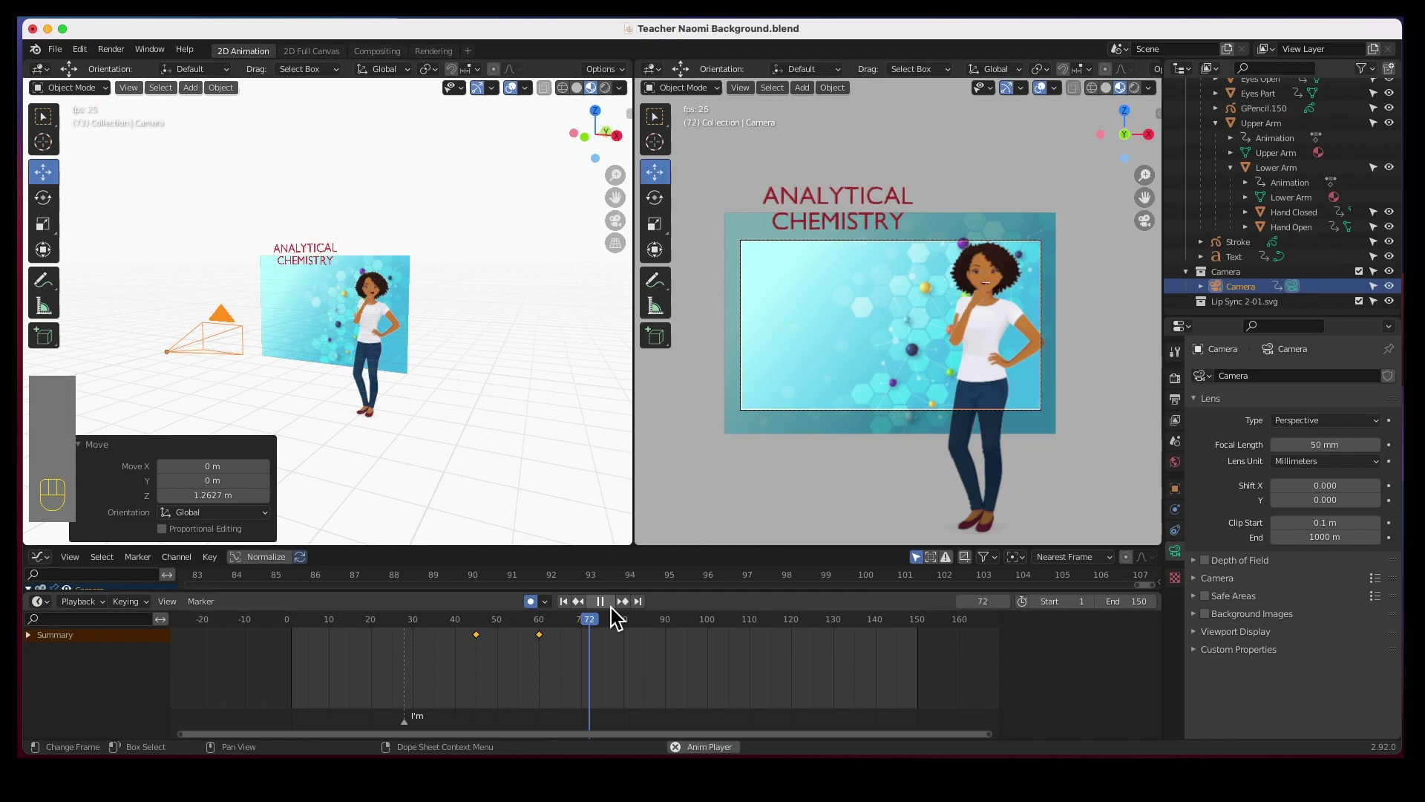
pyautogui.click(604, 601)
pyautogui.click(563, 601)
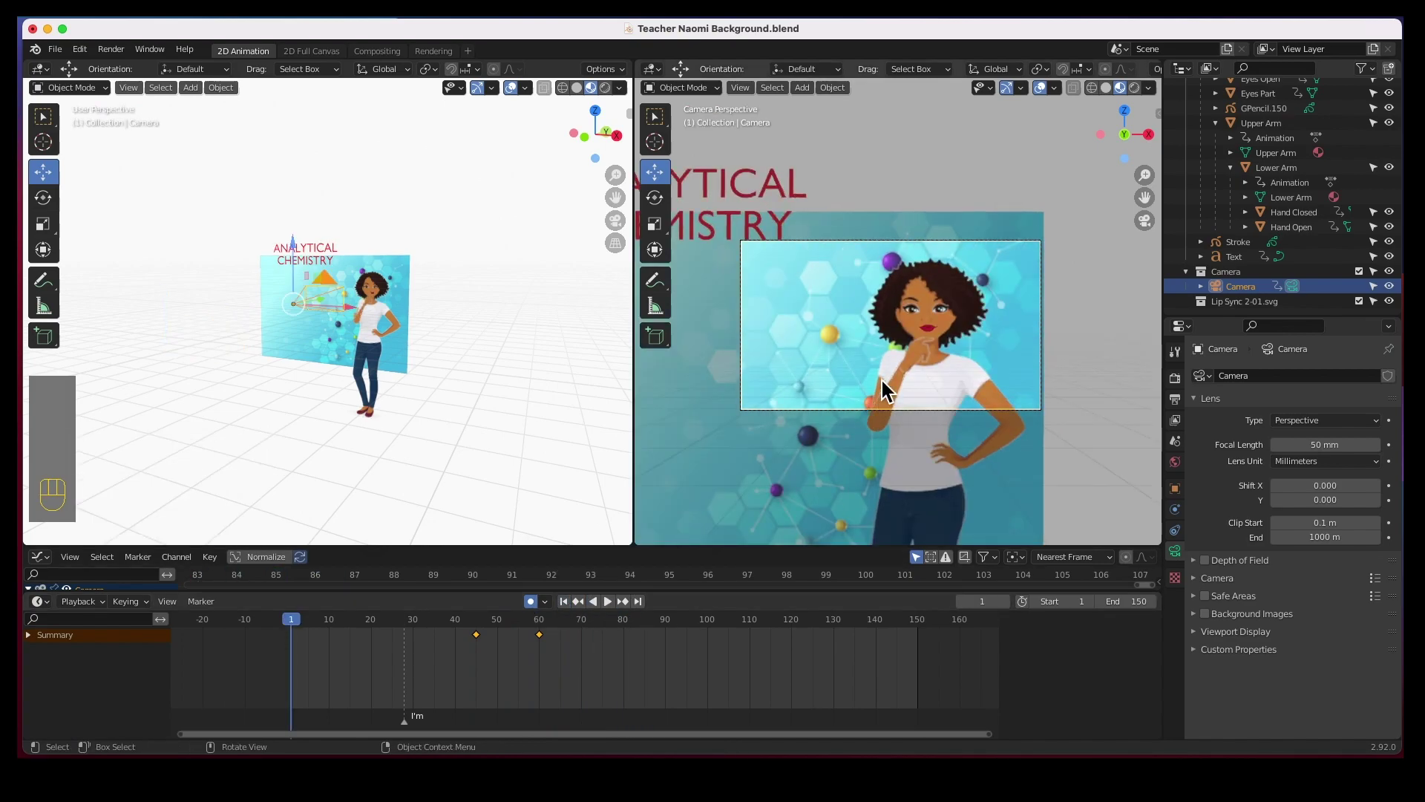
pyautogui.click(609, 603)
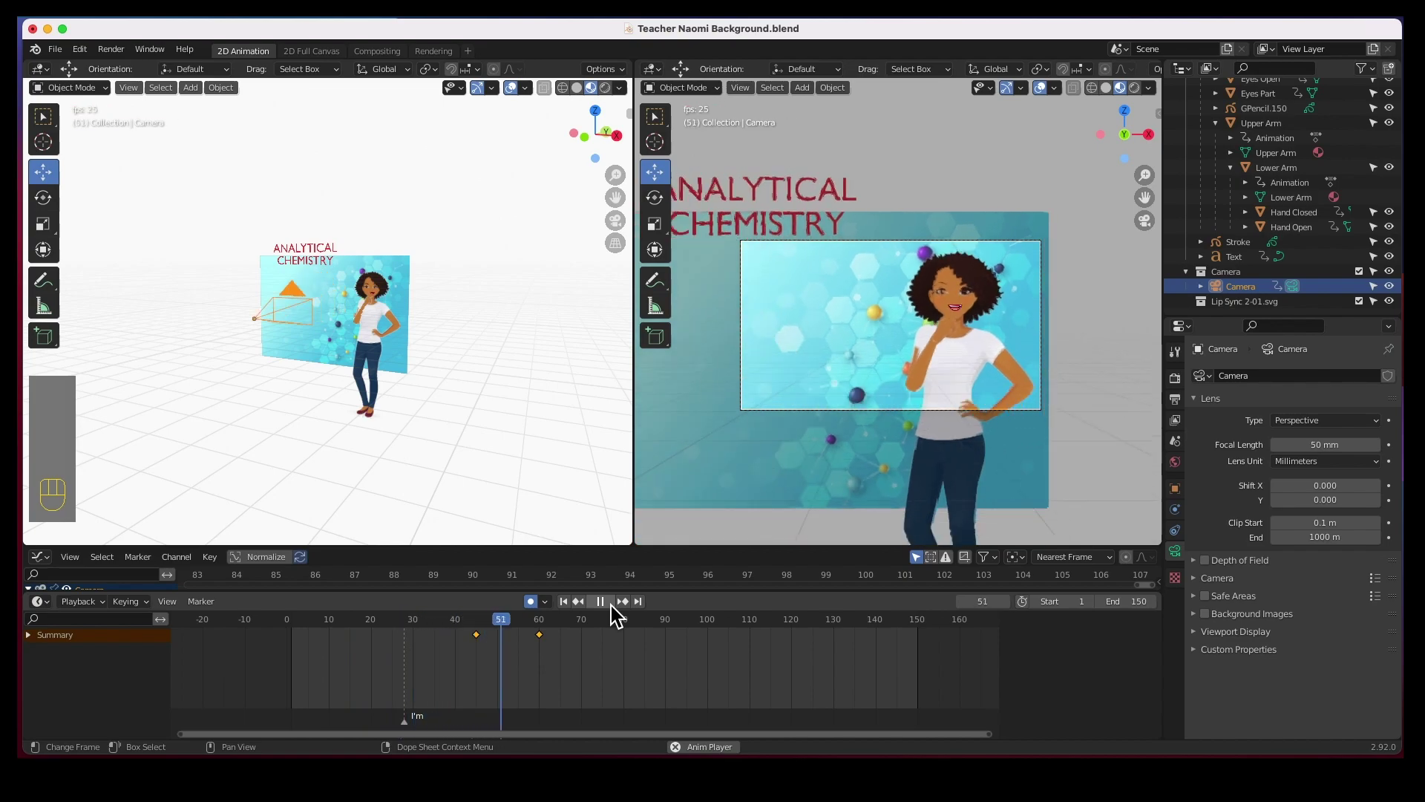
pyautogui.click(609, 602)
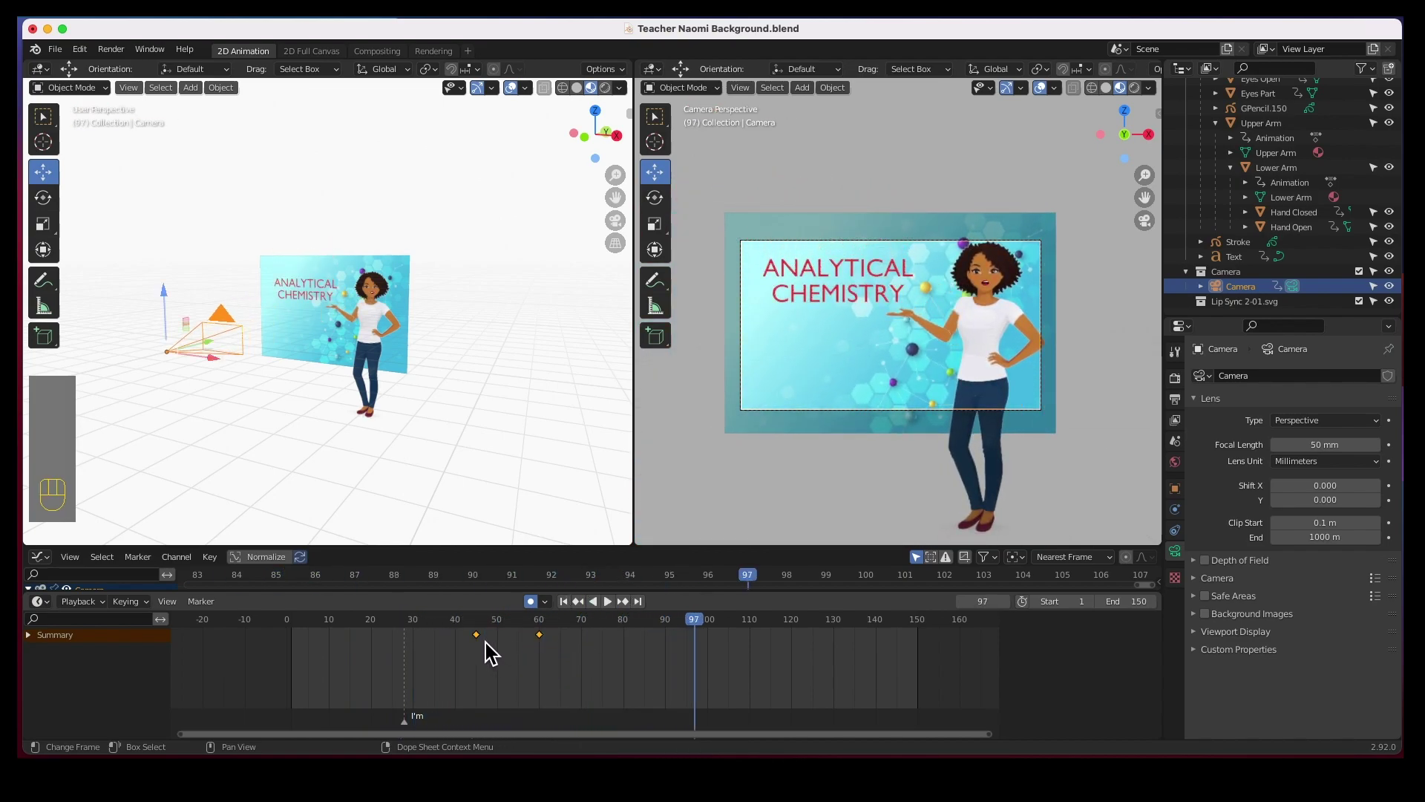
# Step: Retime the camera keys to about frames 36 and 65 and replay the move
pyautogui.moveTo(480, 637); pyautogui.dragTo(442, 651)
pyautogui.press('super+z')
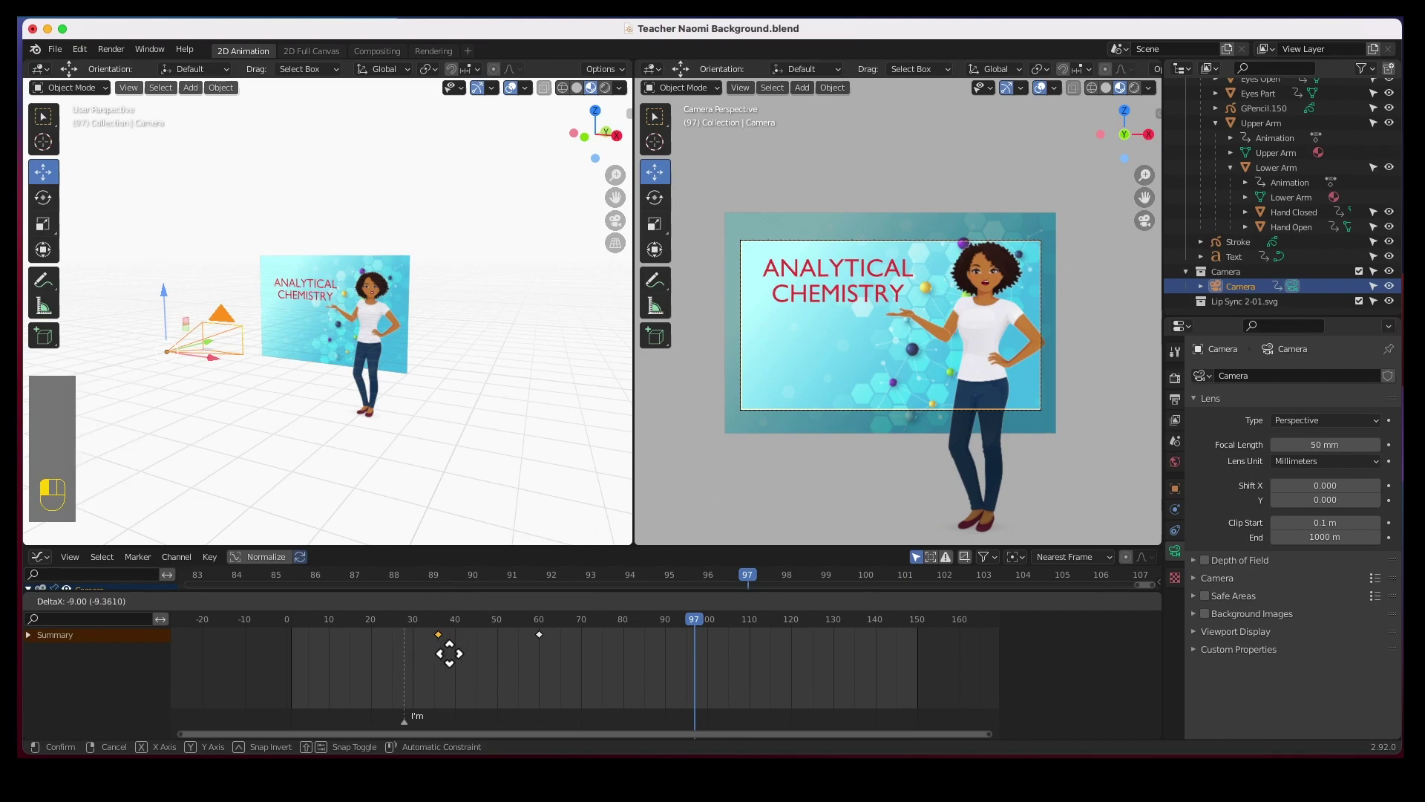
pyautogui.moveTo(541, 637); pyautogui.dragTo(573, 648)
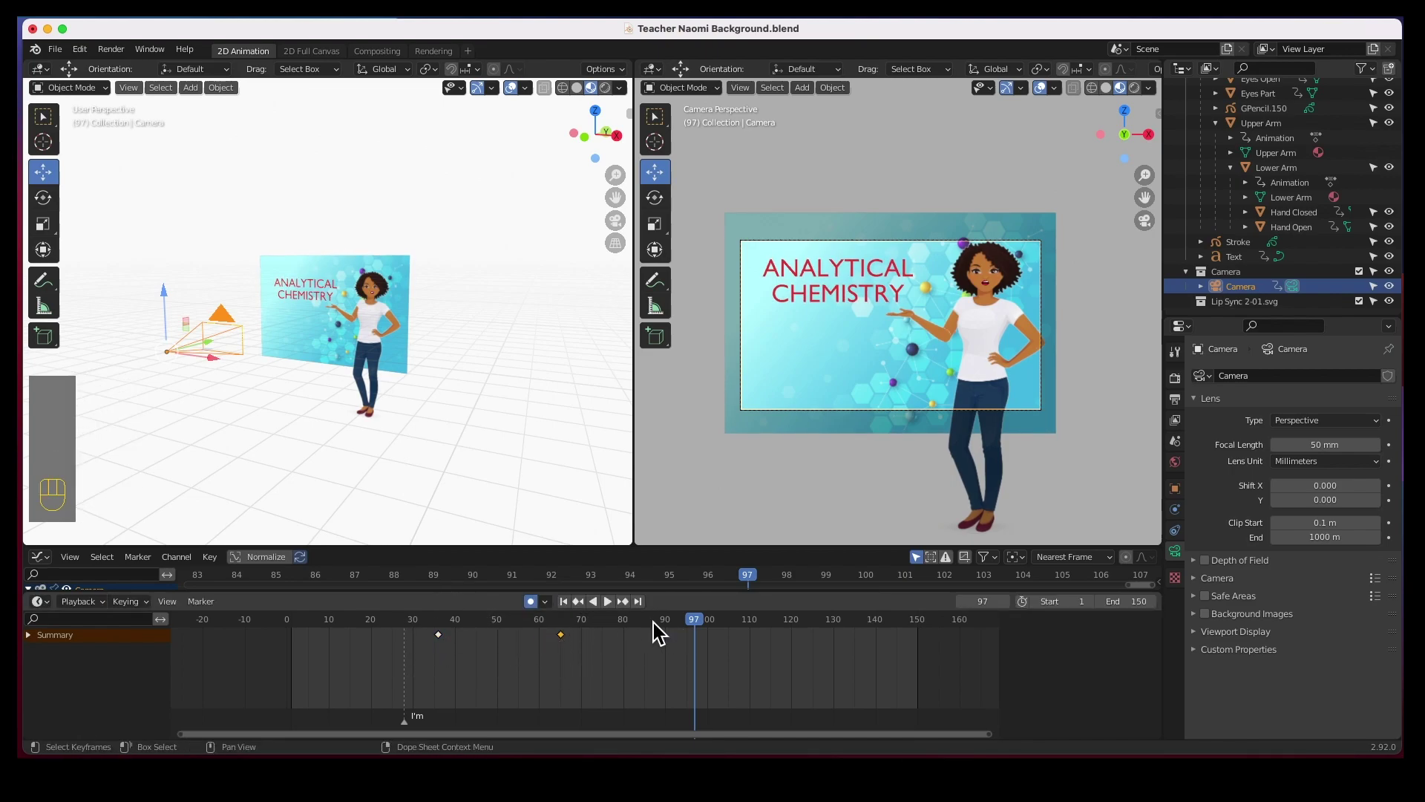
pyautogui.click(565, 602)
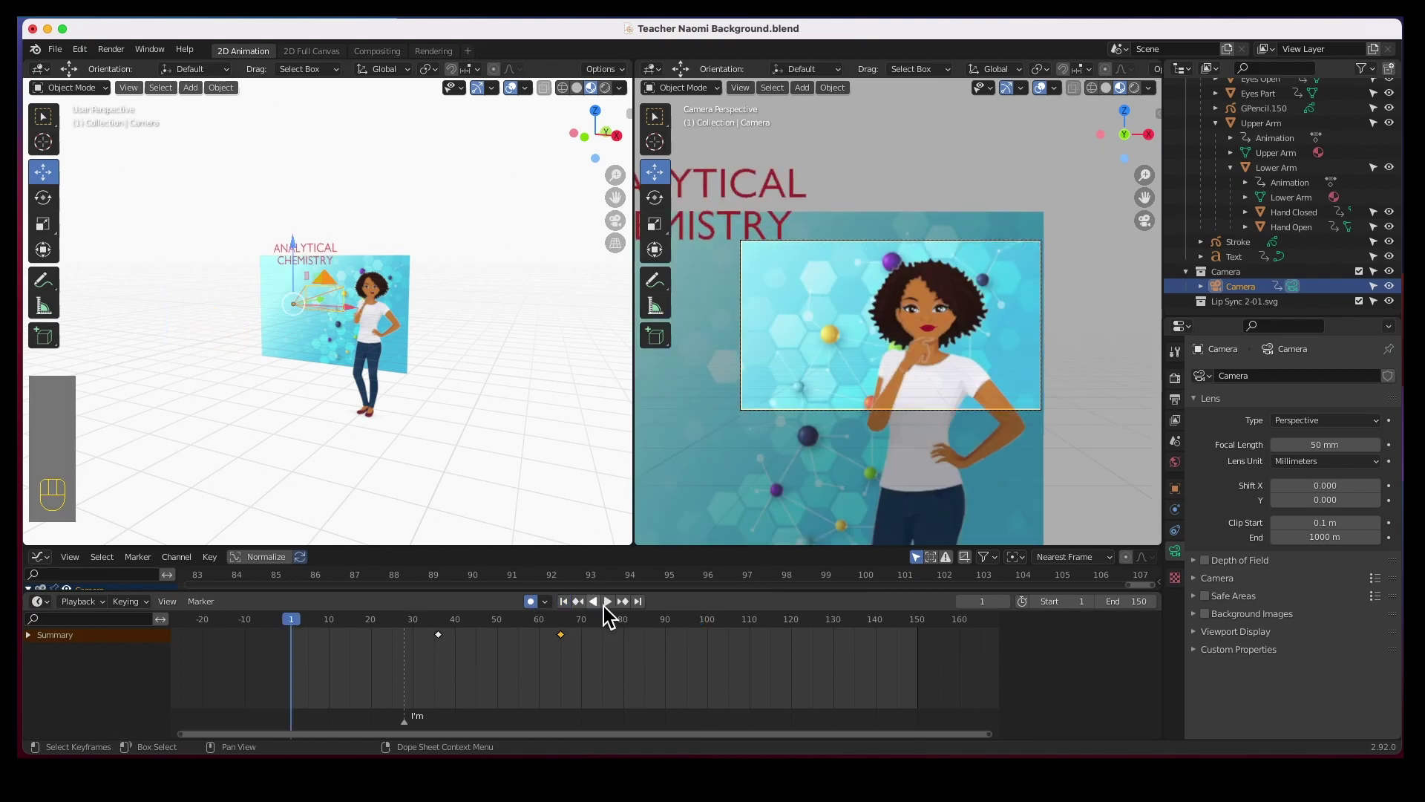
pyautogui.click(607, 602)
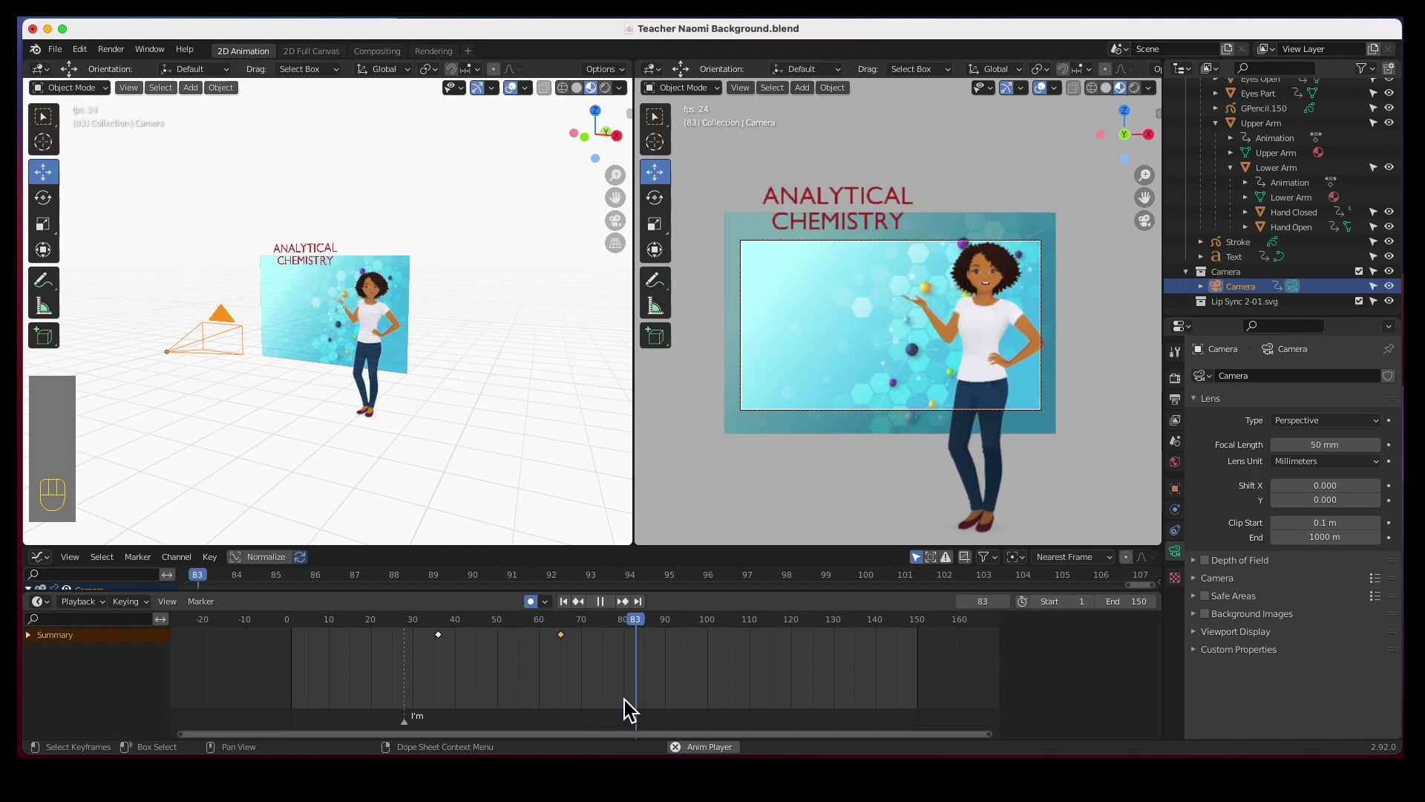
pyautogui.press('space')
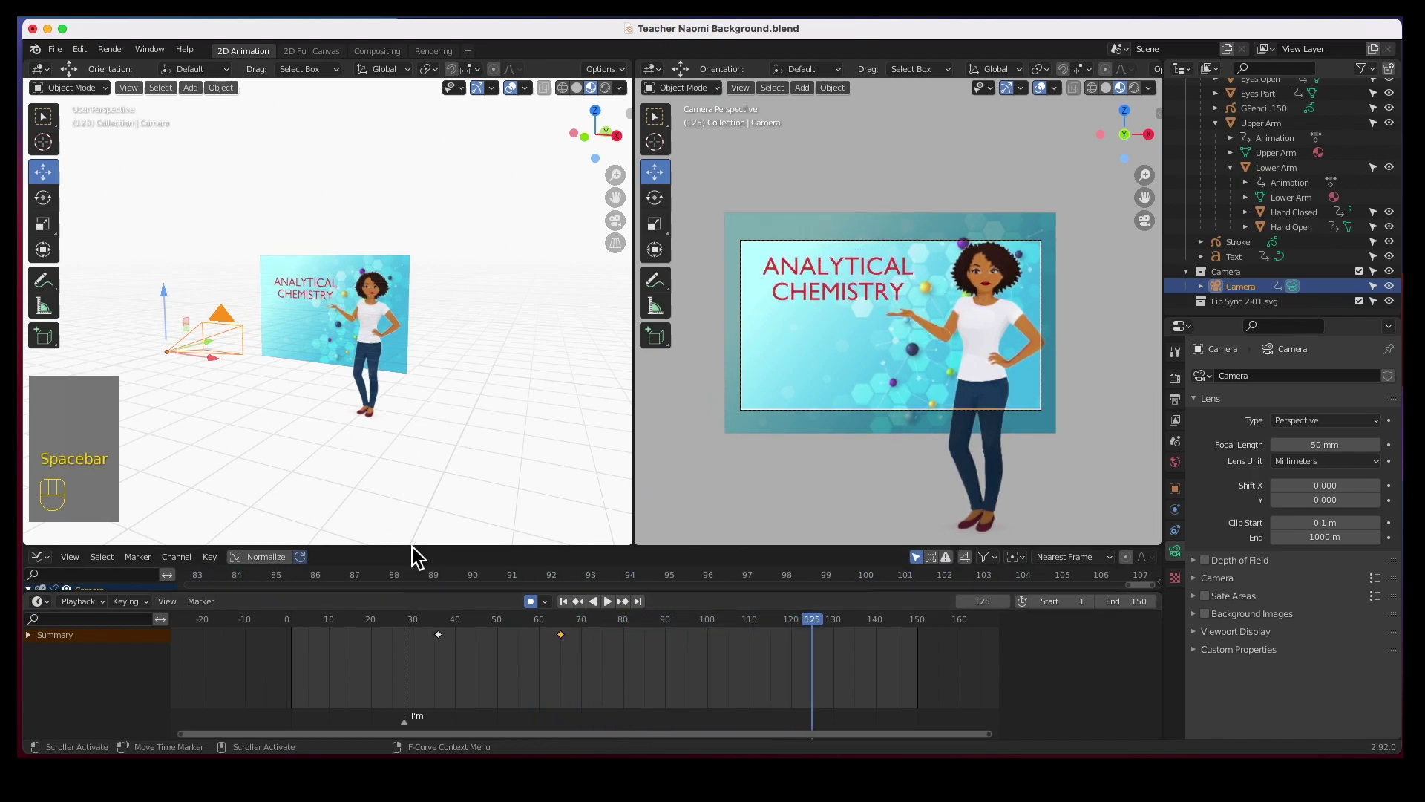
# Step: Enlarge the Graph Editor and show only the camera's X and Y Location curves, framed
pyautogui.moveTo(415, 550); pyautogui.dragTo(434, 365)
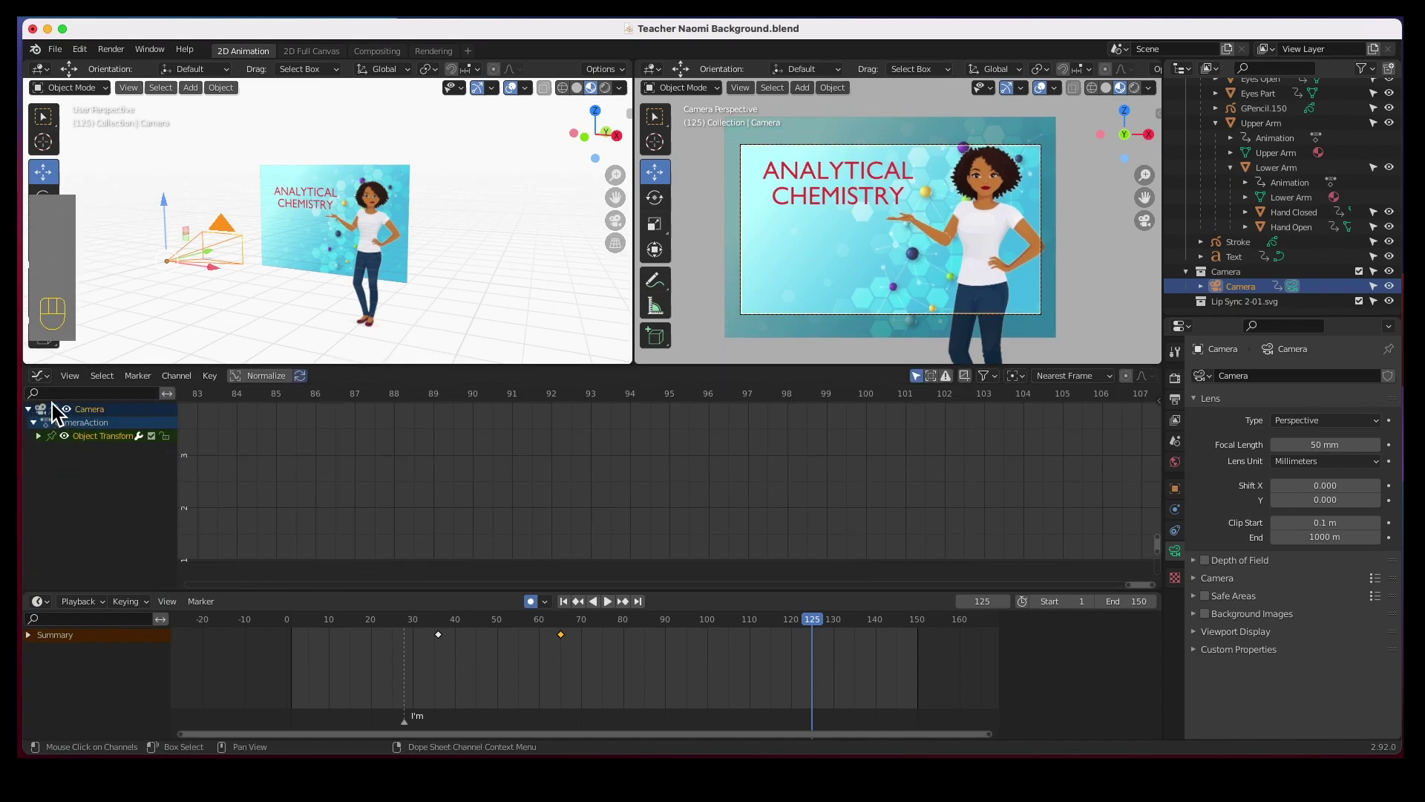
pyautogui.click(39, 437)
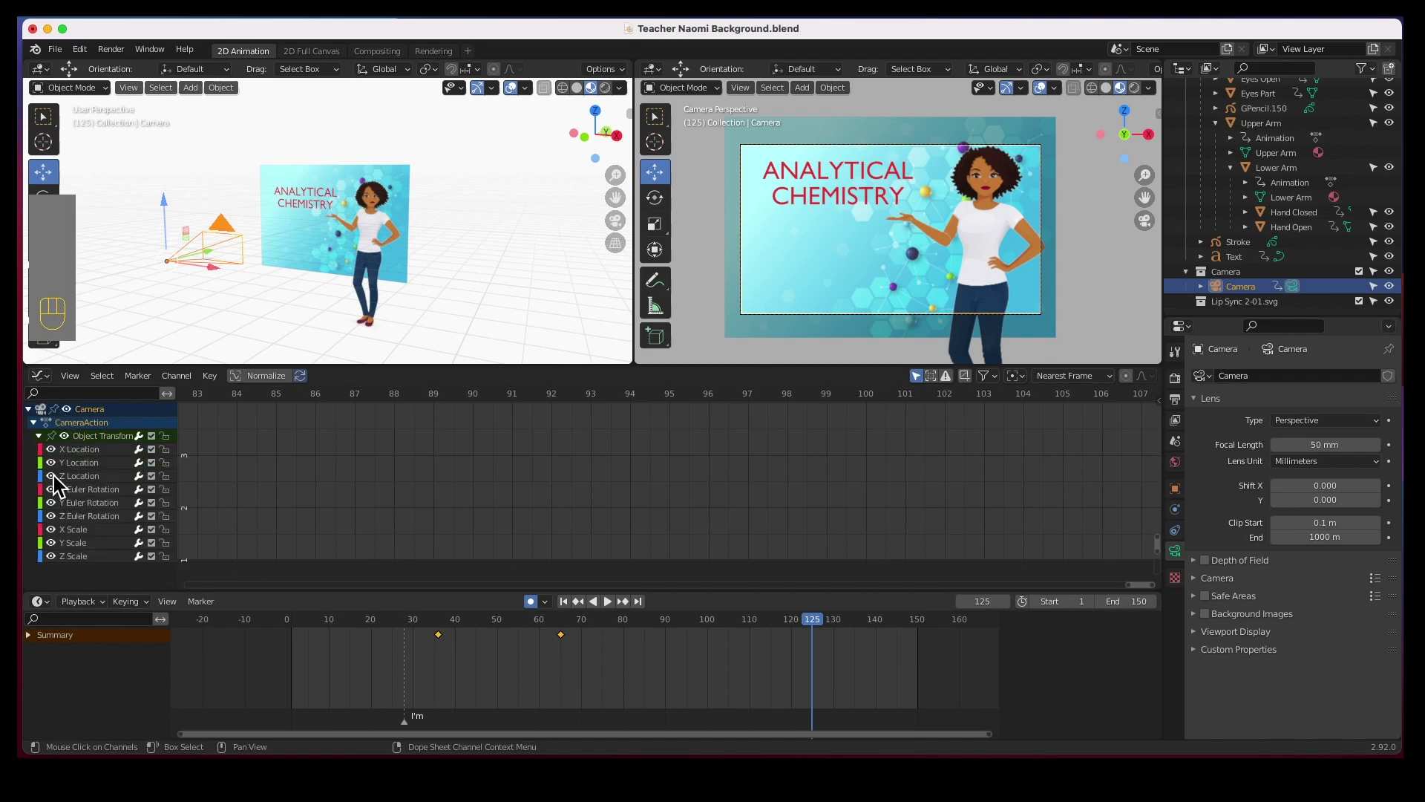
pyautogui.click(91, 467)
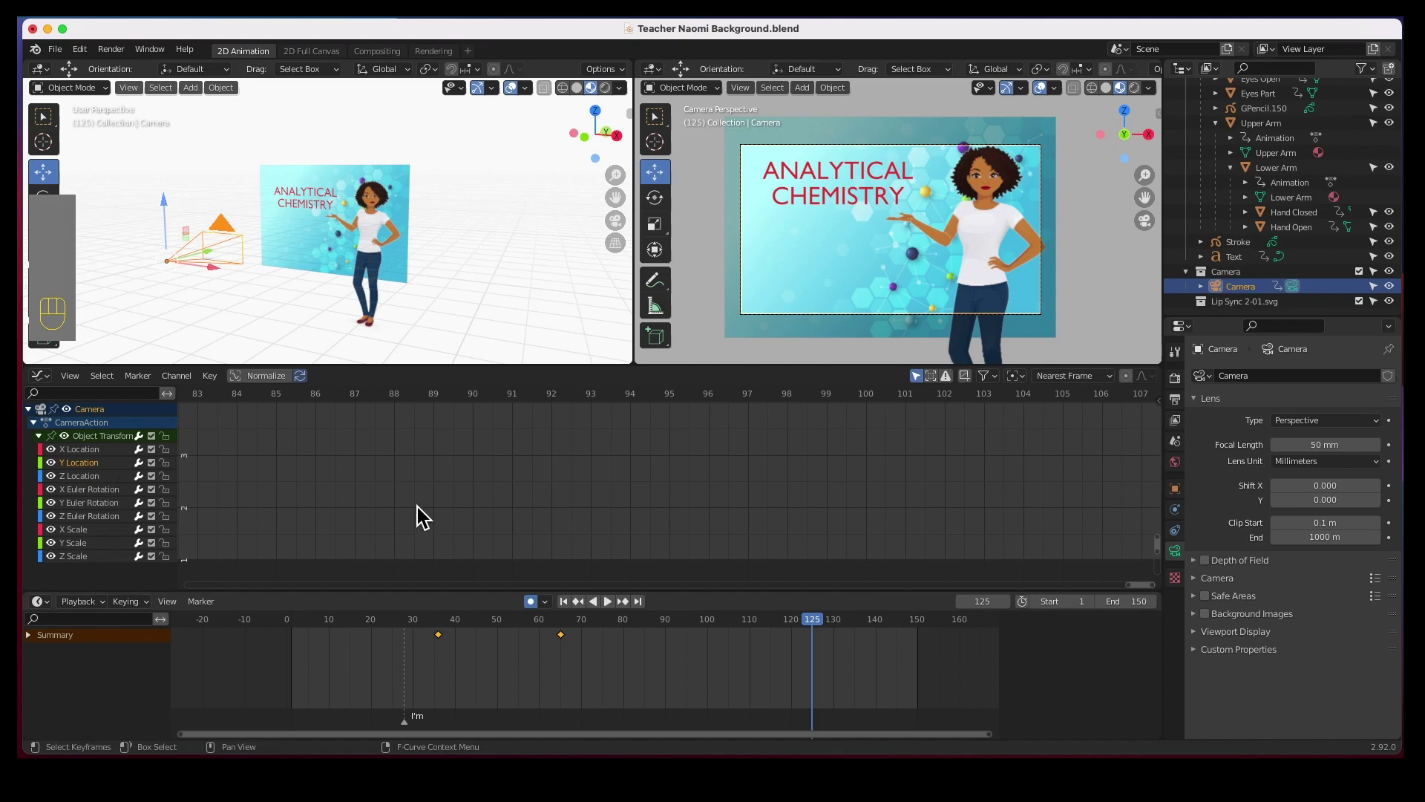
pyautogui.press('Home')
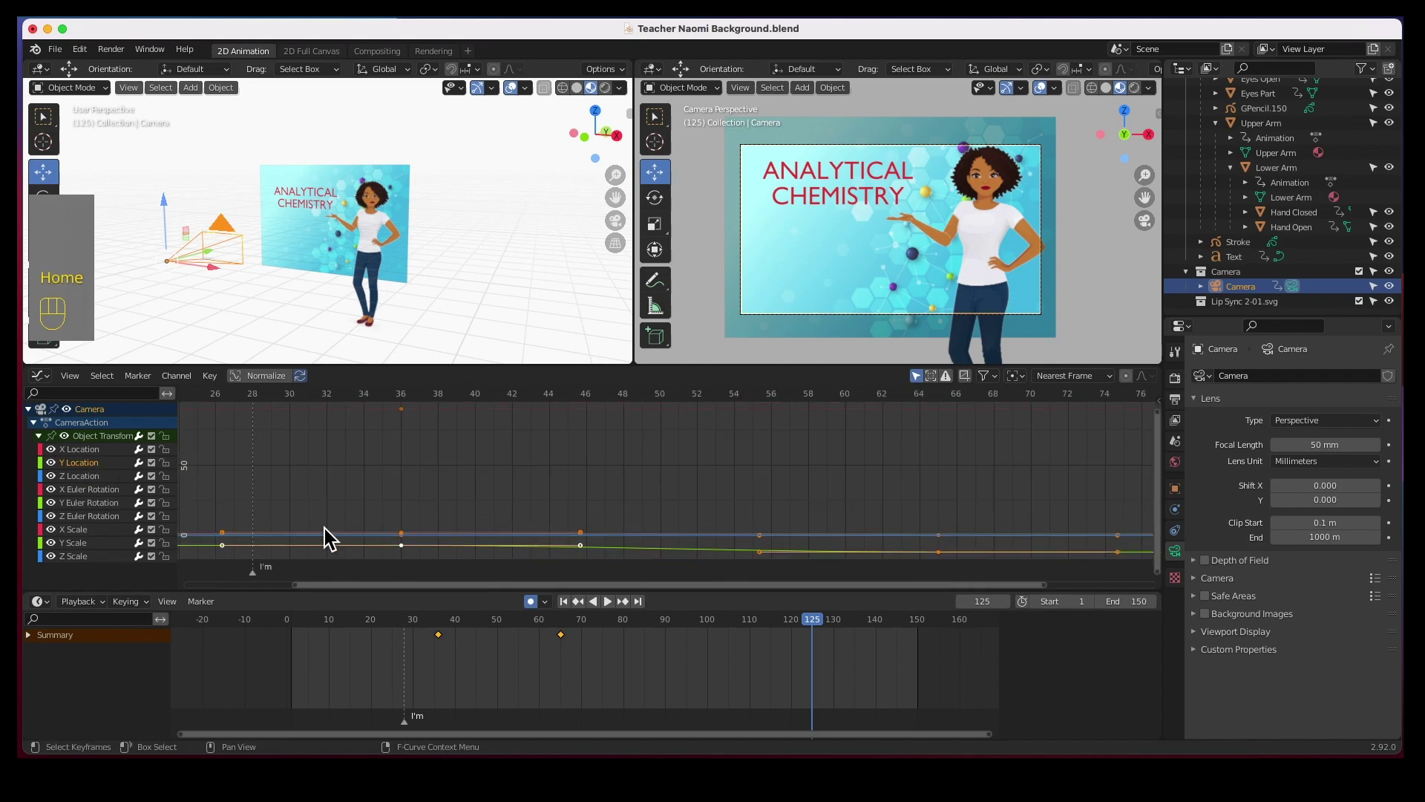
pyautogui.moveTo(51, 449); pyautogui.dragTo(50, 556)
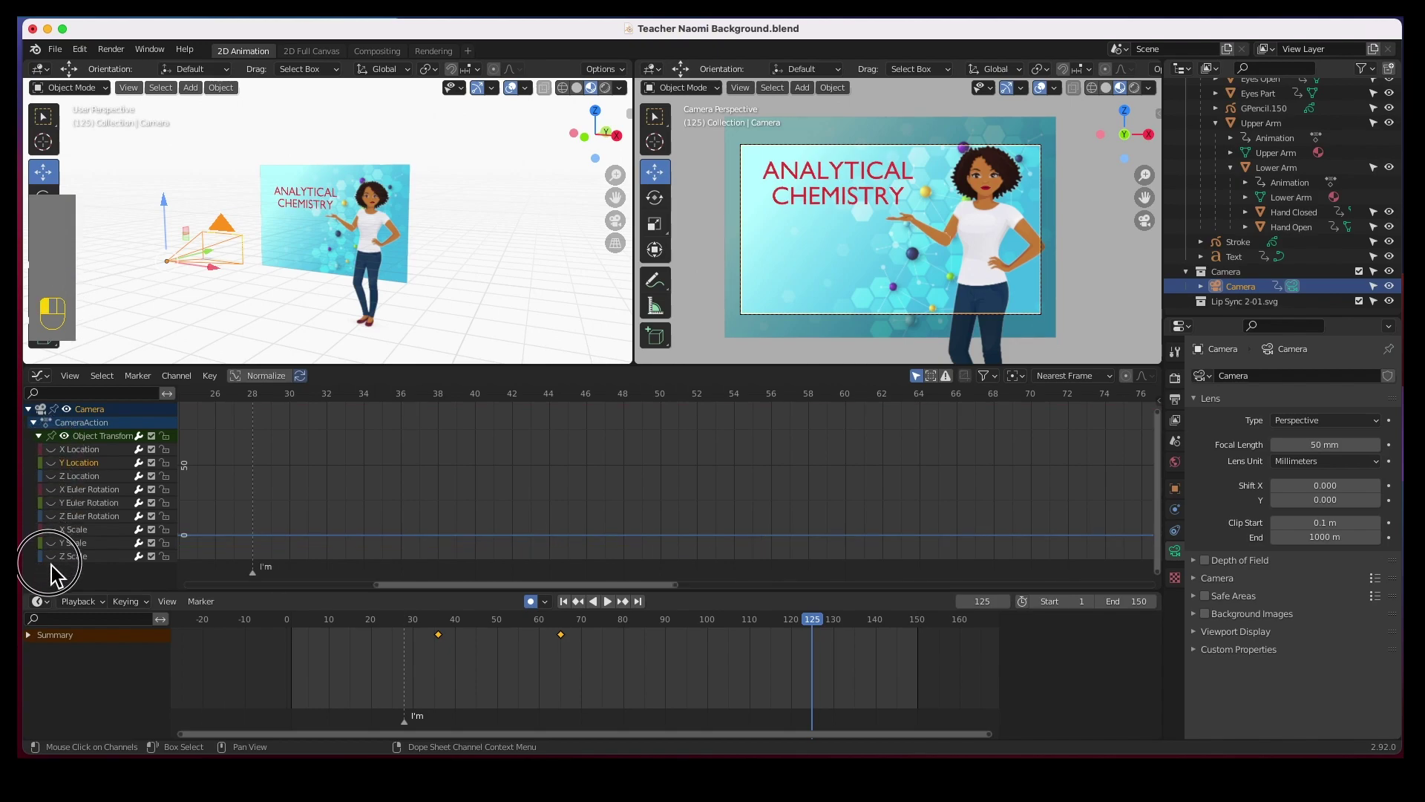
pyautogui.click(51, 462)
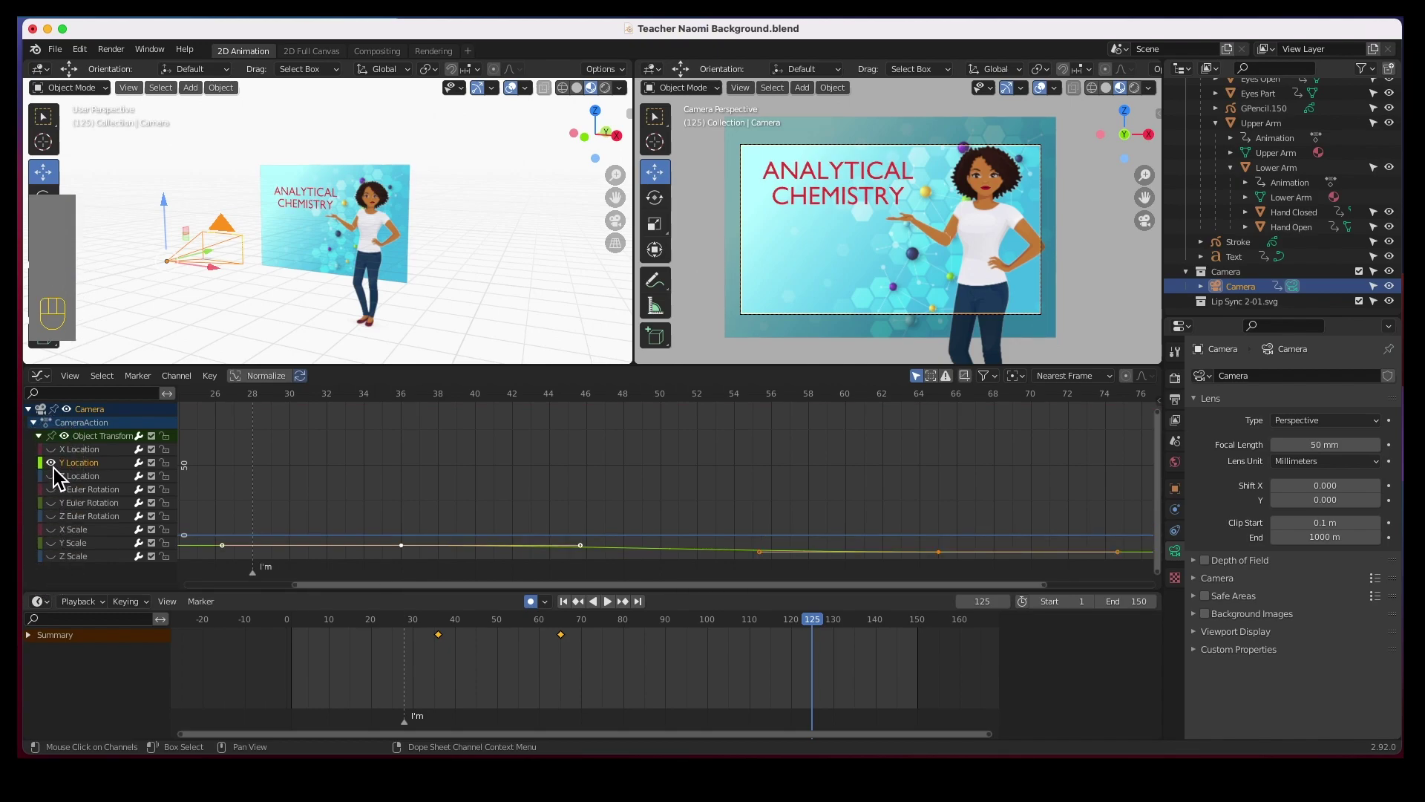
pyautogui.click(50, 449)
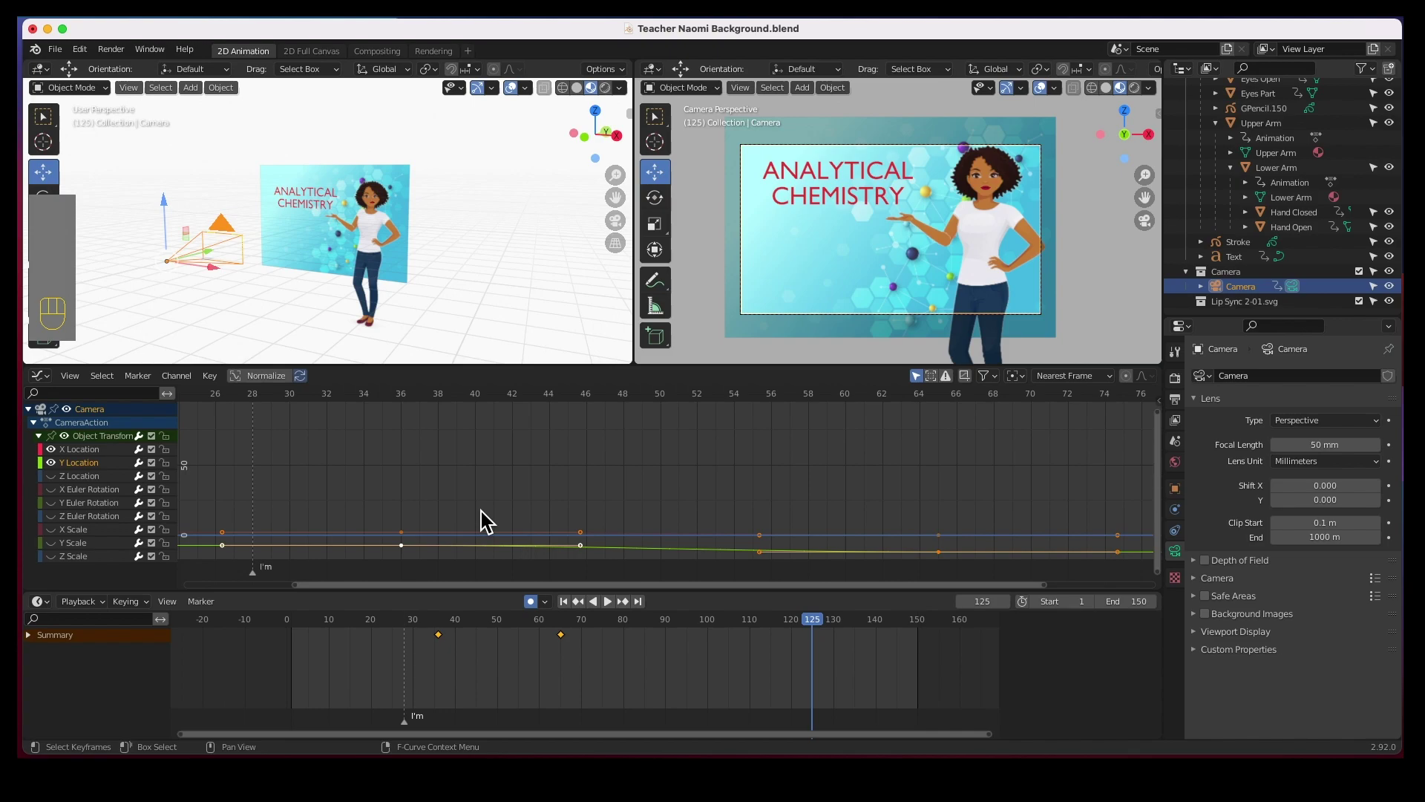
pyautogui.press('Home')
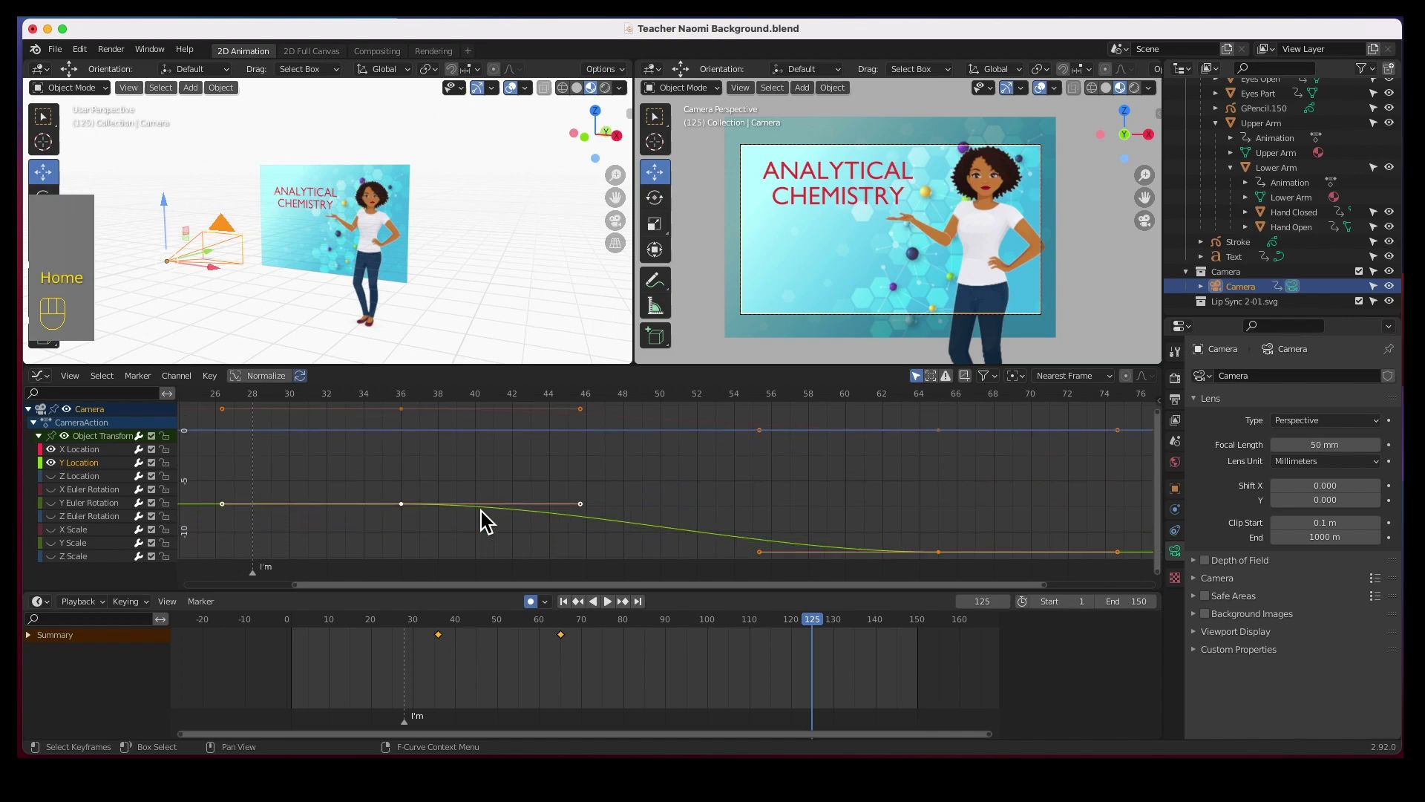
# Step: Move the X and Y Location frame-56 keys about 4 frames earlier, X to frame 48
pyautogui.click(425, 531)
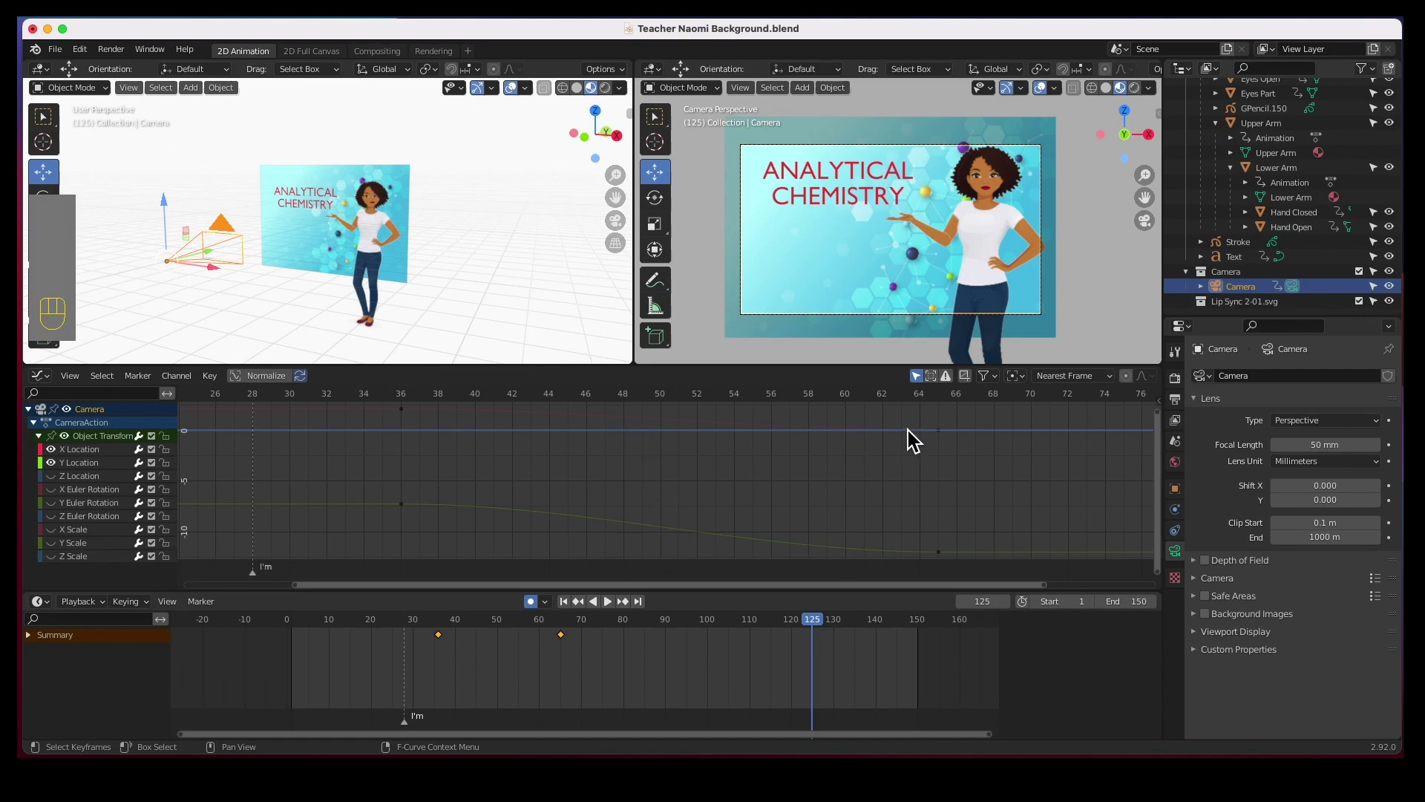
pyautogui.click(938, 434)
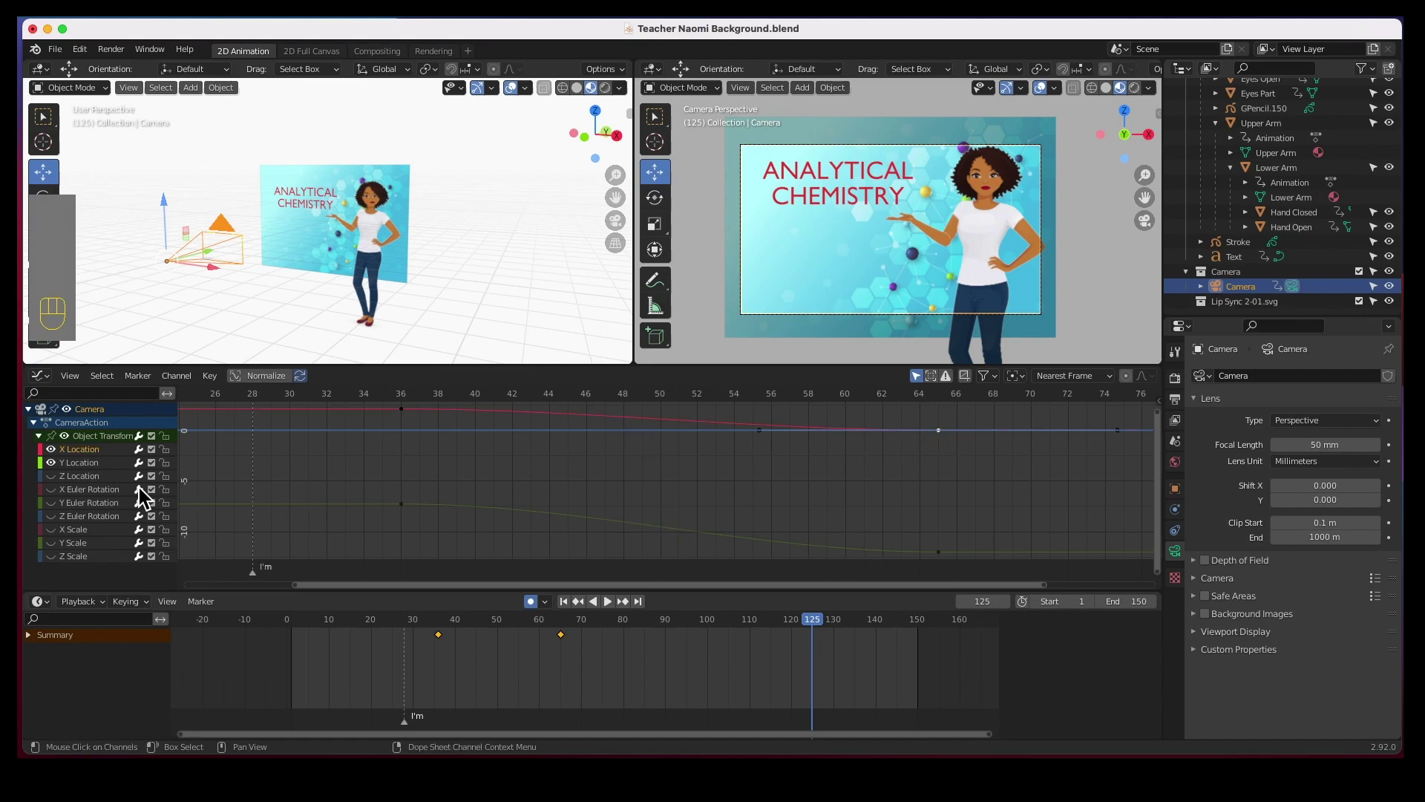
pyautogui.keyDown('shift'); pyautogui.click(940, 553); pyautogui.keyUp('shift')
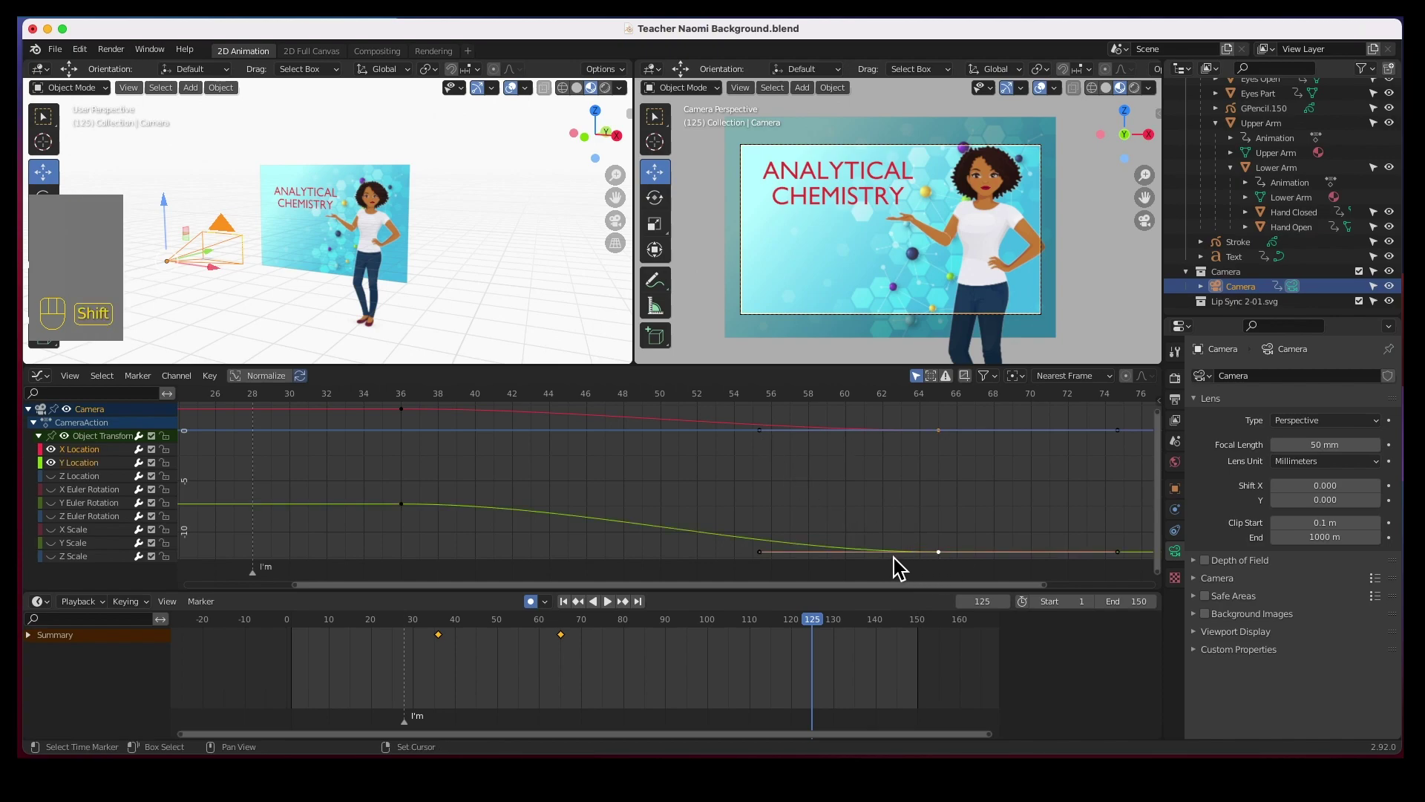
pyautogui.moveTo(763, 564); pyautogui.dragTo(634, 563)
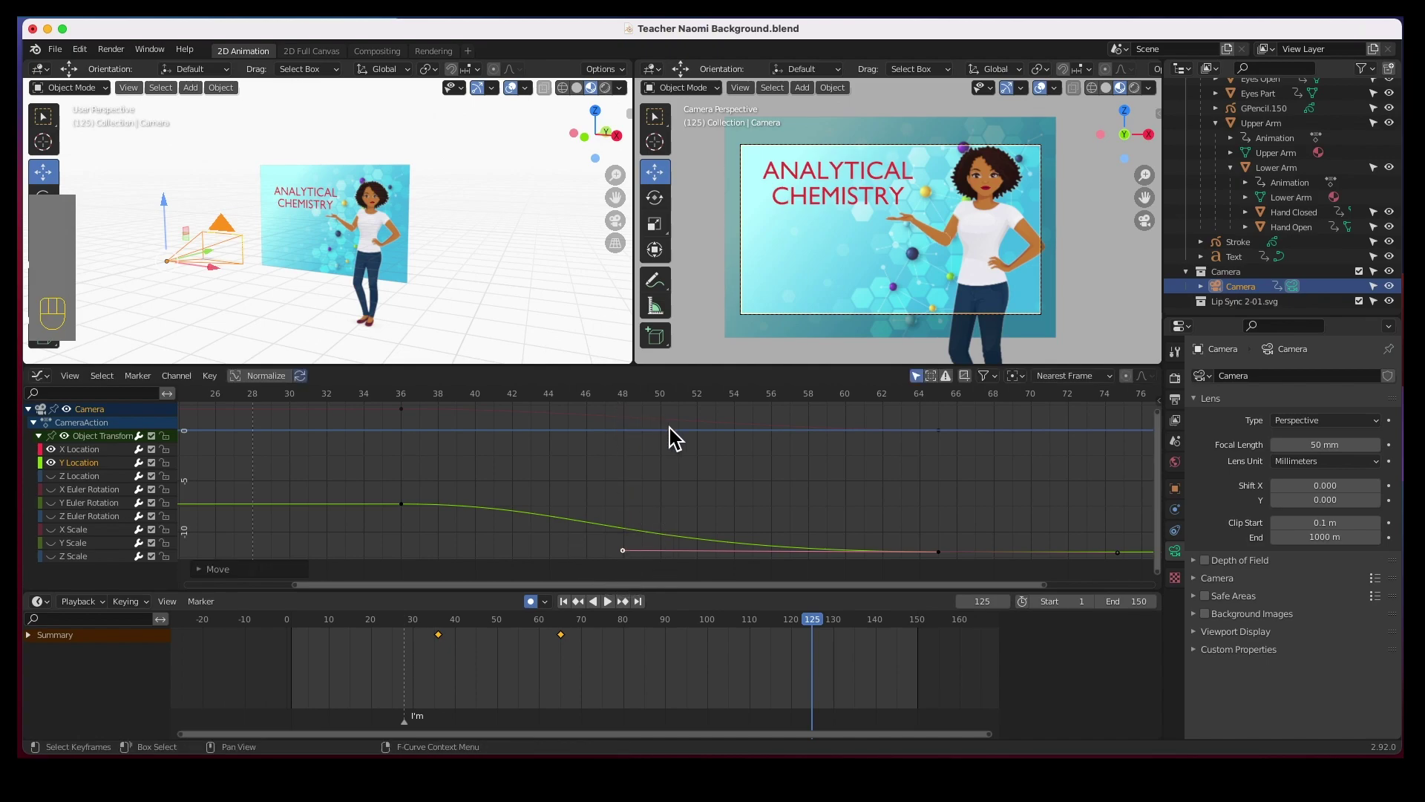
pyautogui.click(938, 432)
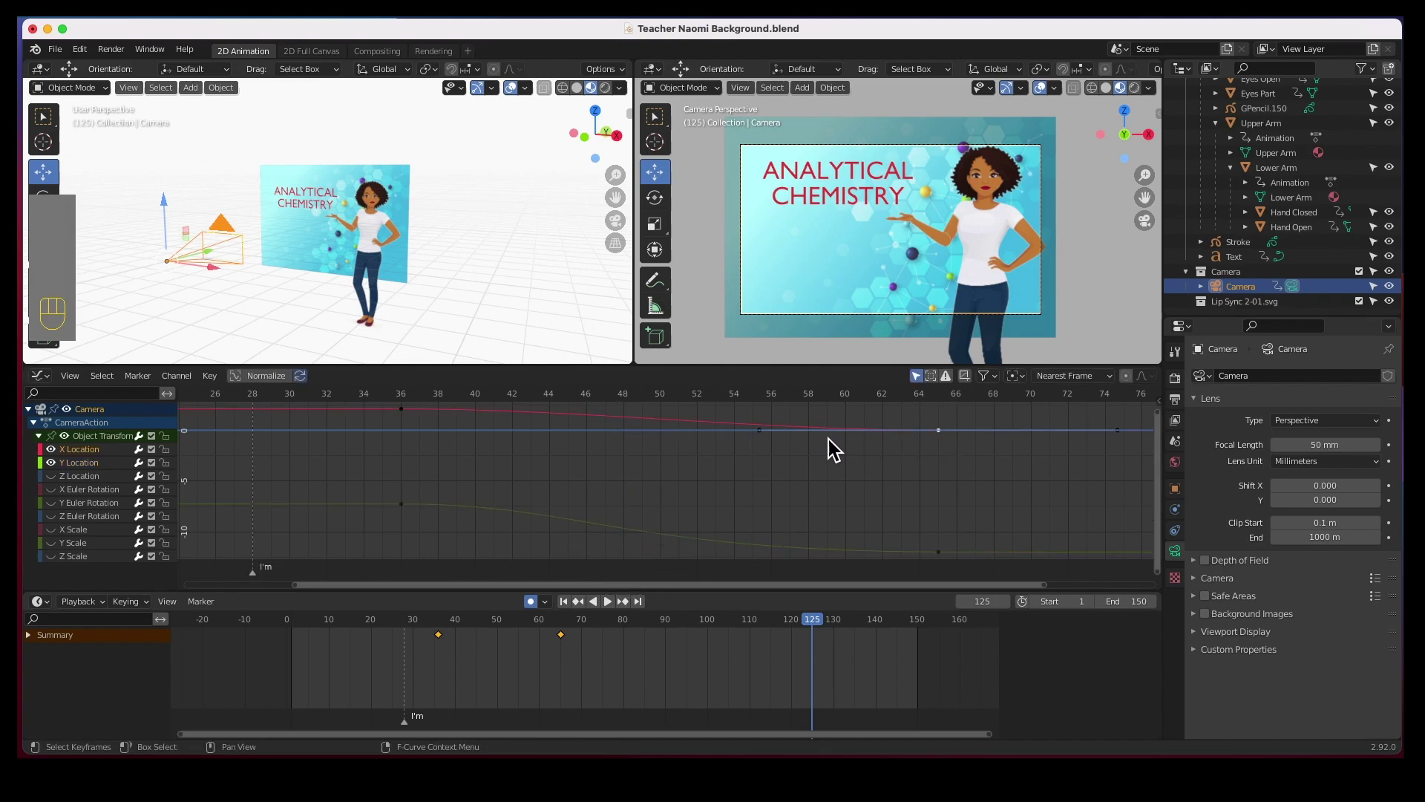
pyautogui.moveTo(762, 438); pyautogui.dragTo(637, 444)
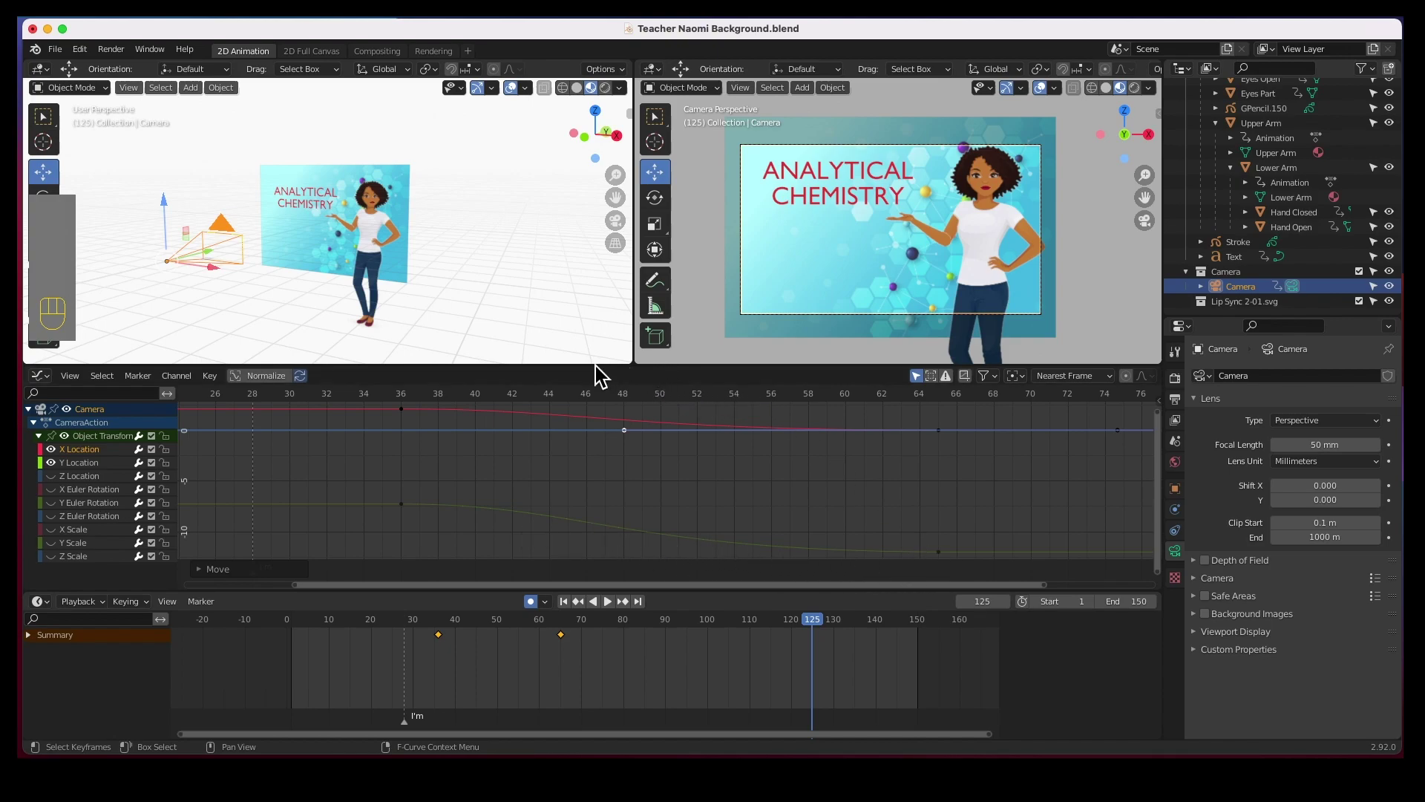
# Step: Shrink the Graph Editor area and play the animation from frame 1 to review it
pyautogui.moveTo(555, 366); pyautogui.dragTo(549, 561)
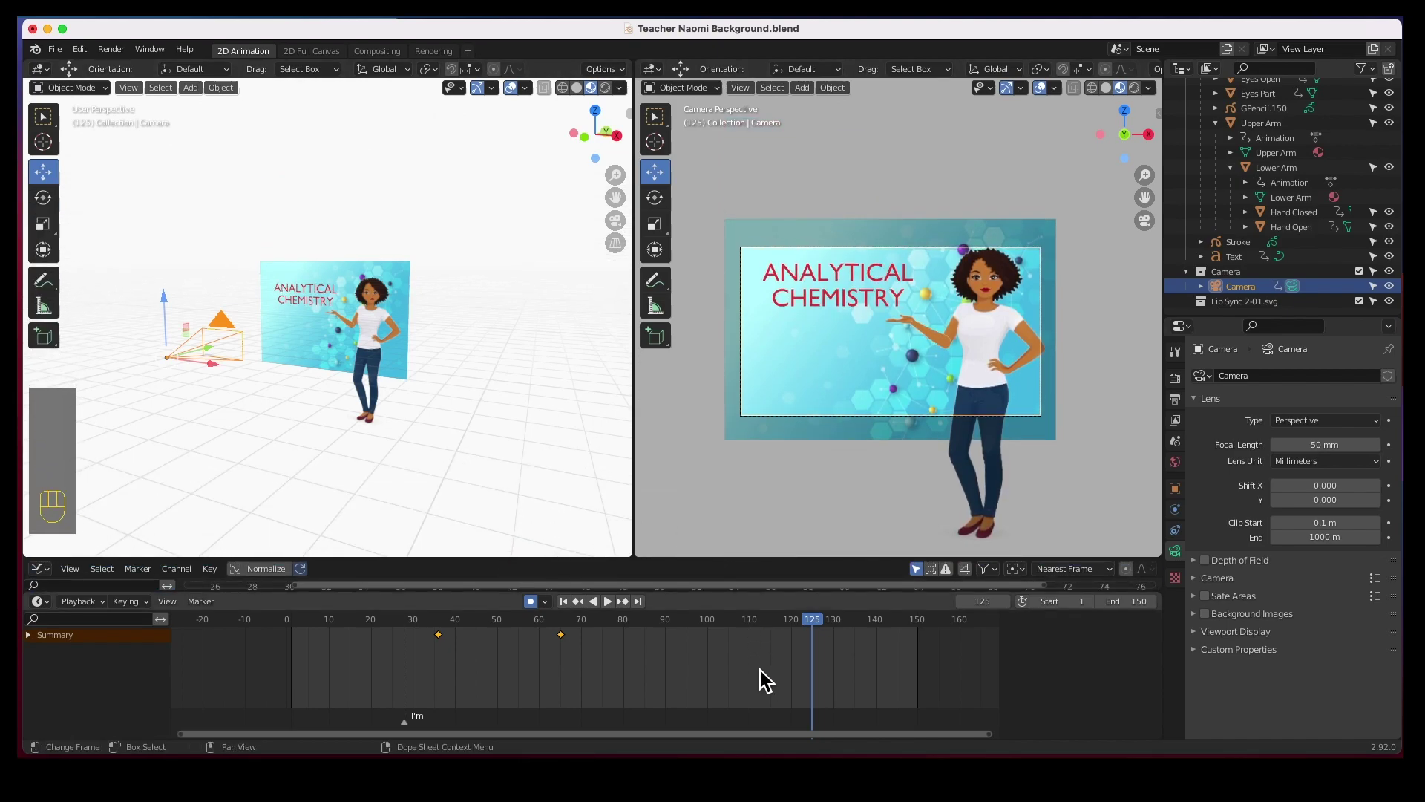
pyautogui.click(564, 601)
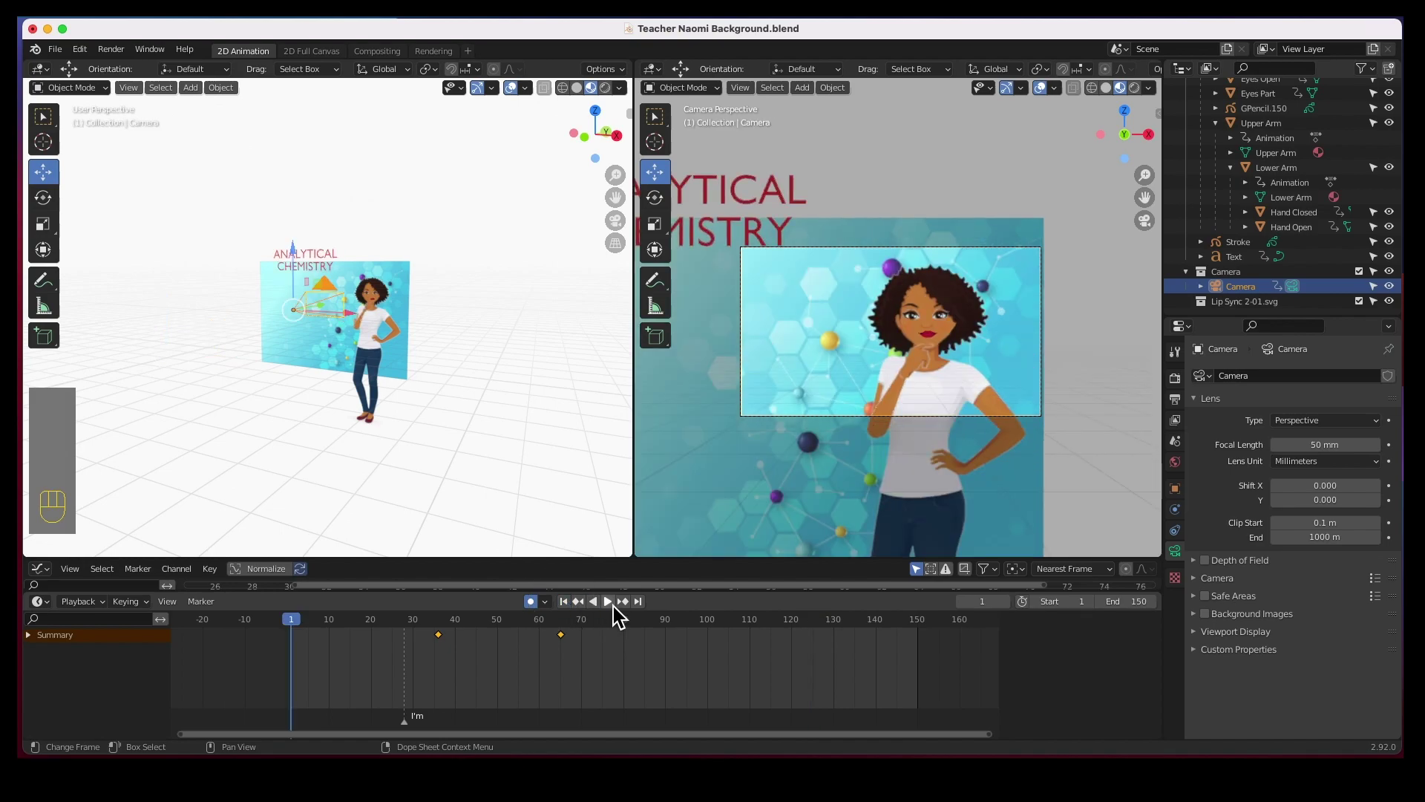
pyautogui.click(612, 603)
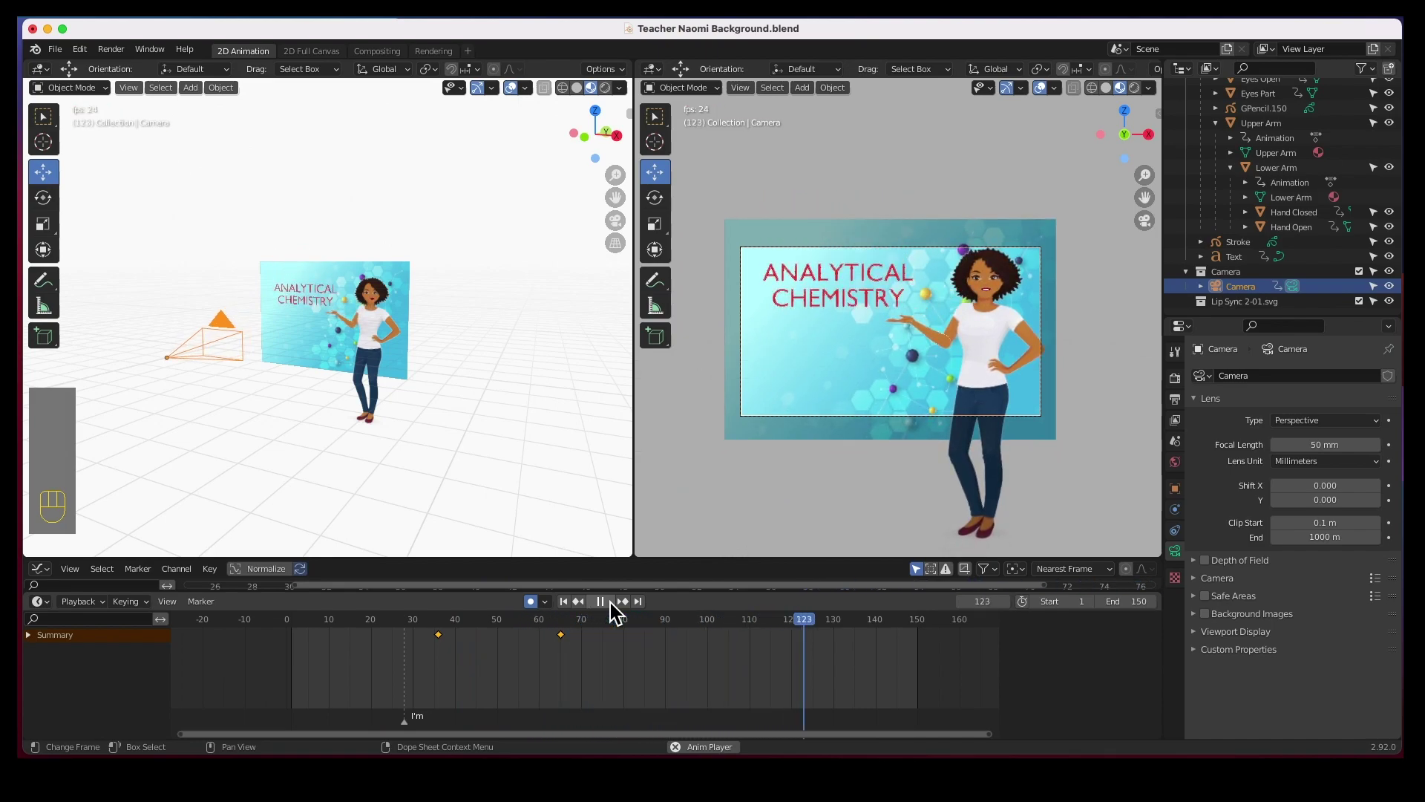
pyautogui.press('space')
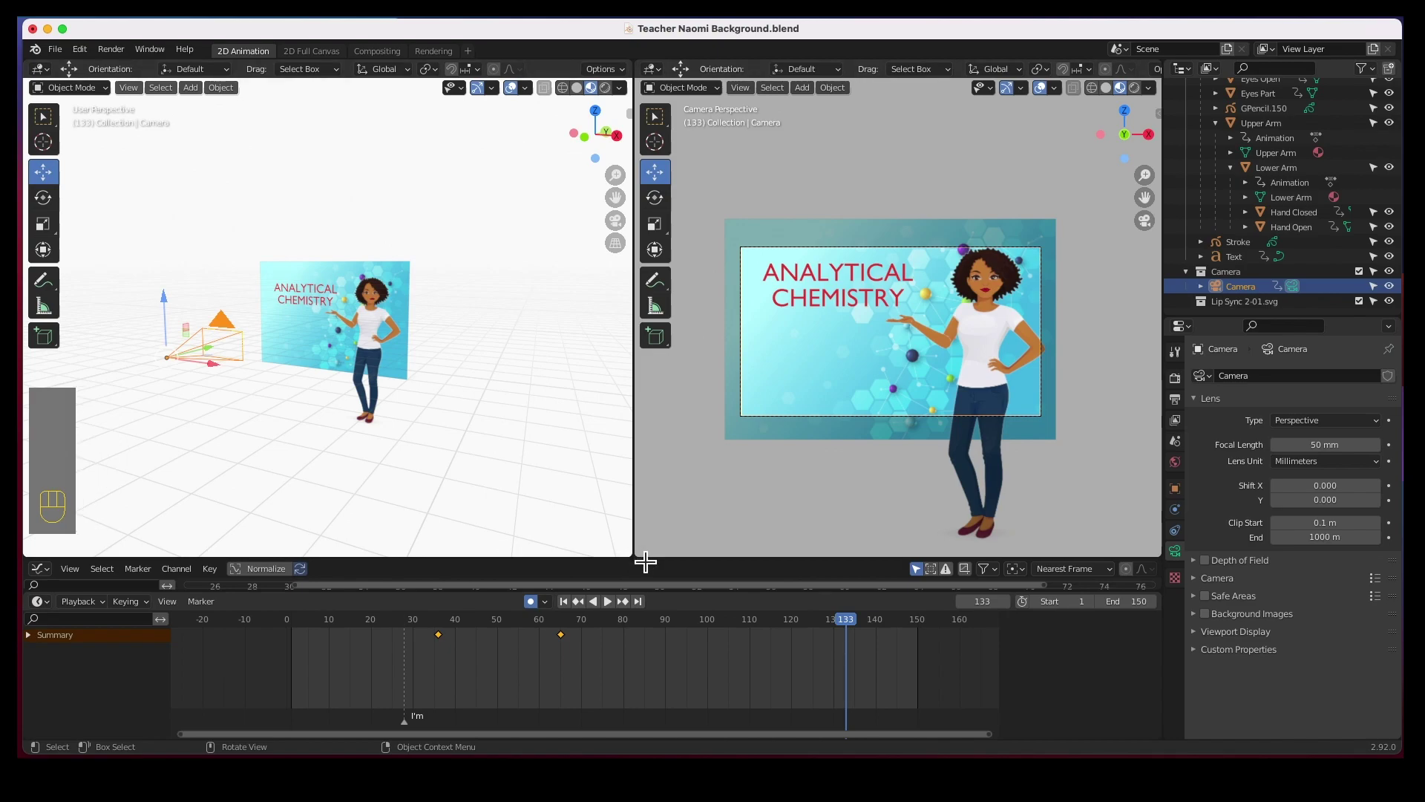
# Step: Join the viewports so the camera view fills the full width, then replay from frame 1
pyautogui.moveTo(646, 562); pyautogui.dragTo(541, 519)
pyautogui.scroll(1, 613, 400)
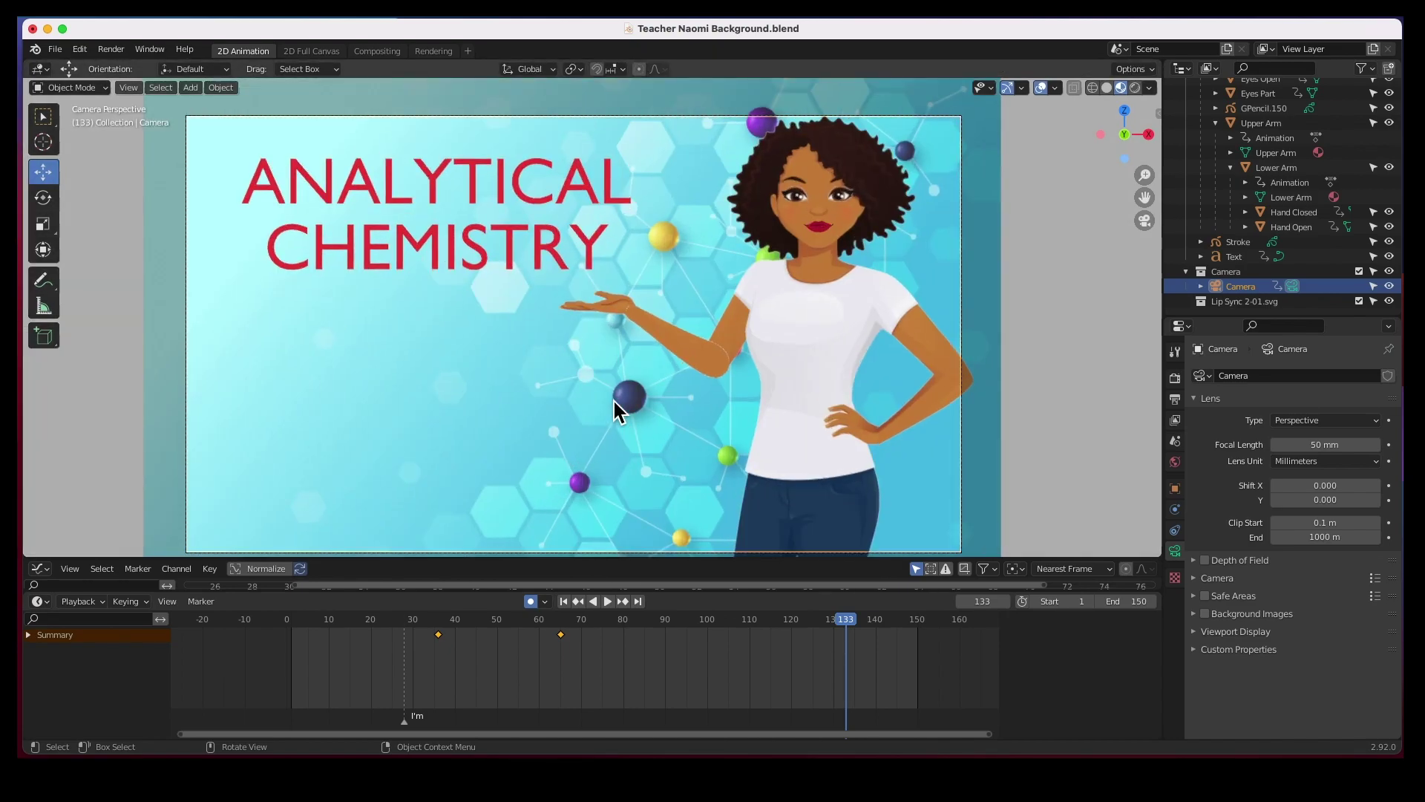
pyautogui.keyDown('shift'); pyautogui.moveTo(608, 389); pyautogui.dragTo(609, 370, button='middle'); pyautogui.keyUp('shift')
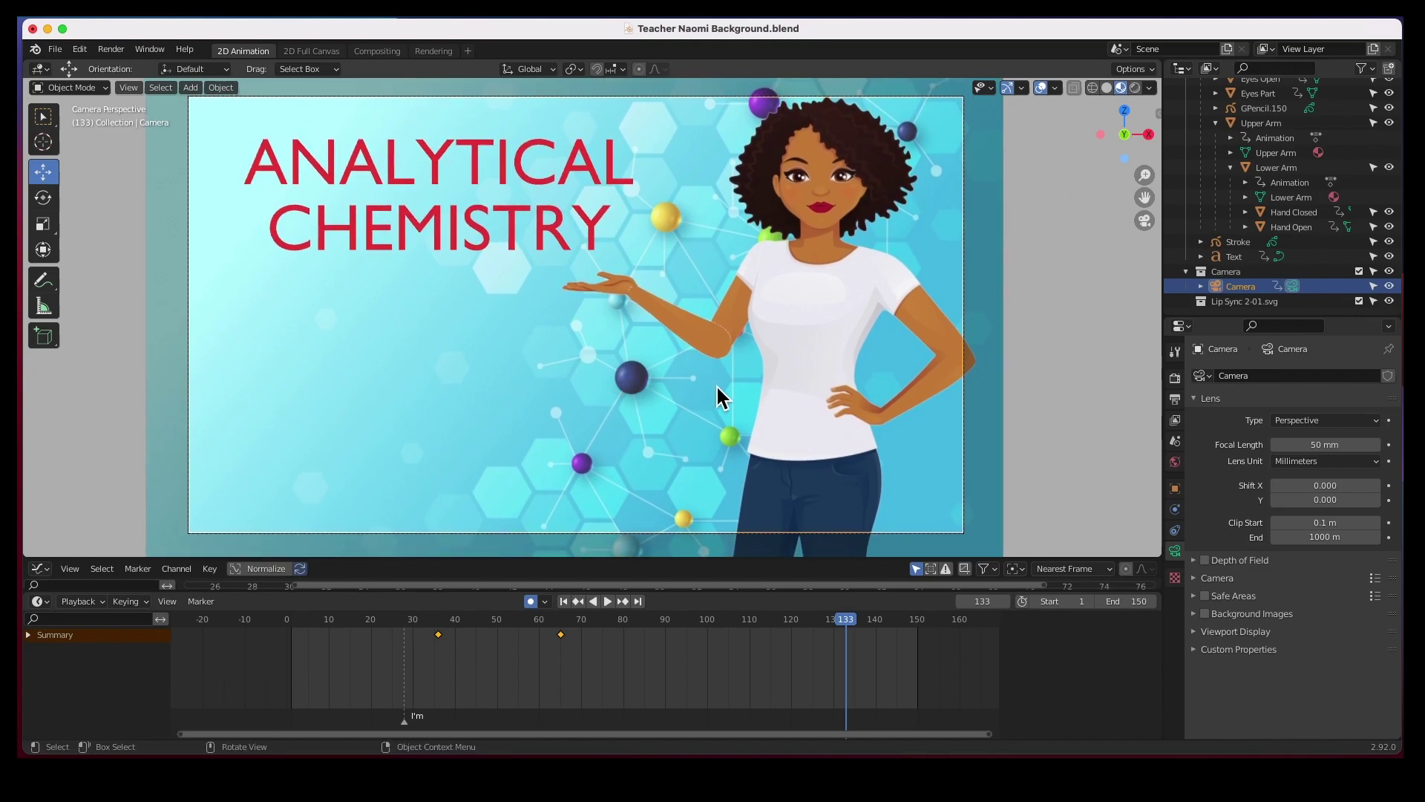
pyautogui.click(563, 601)
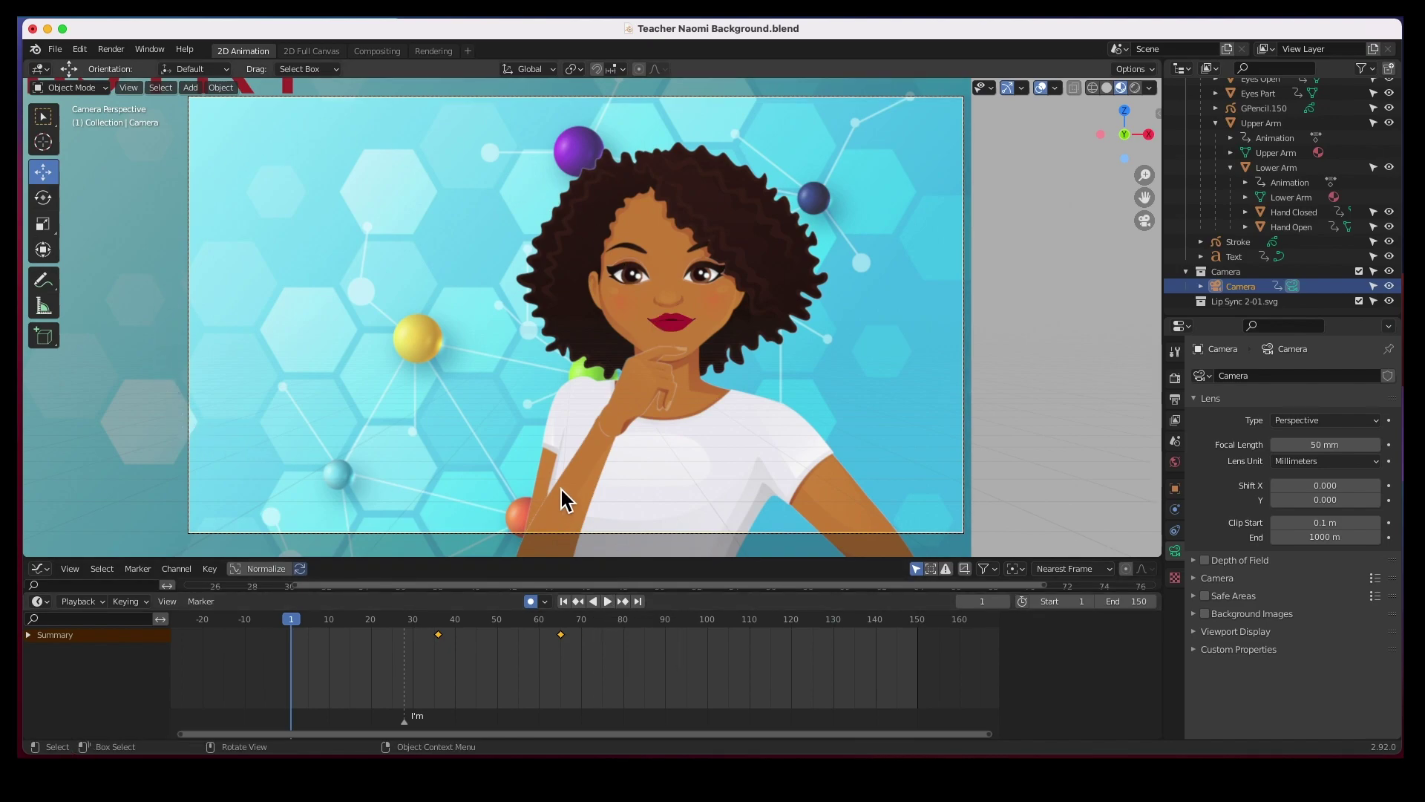
pyautogui.click(608, 601)
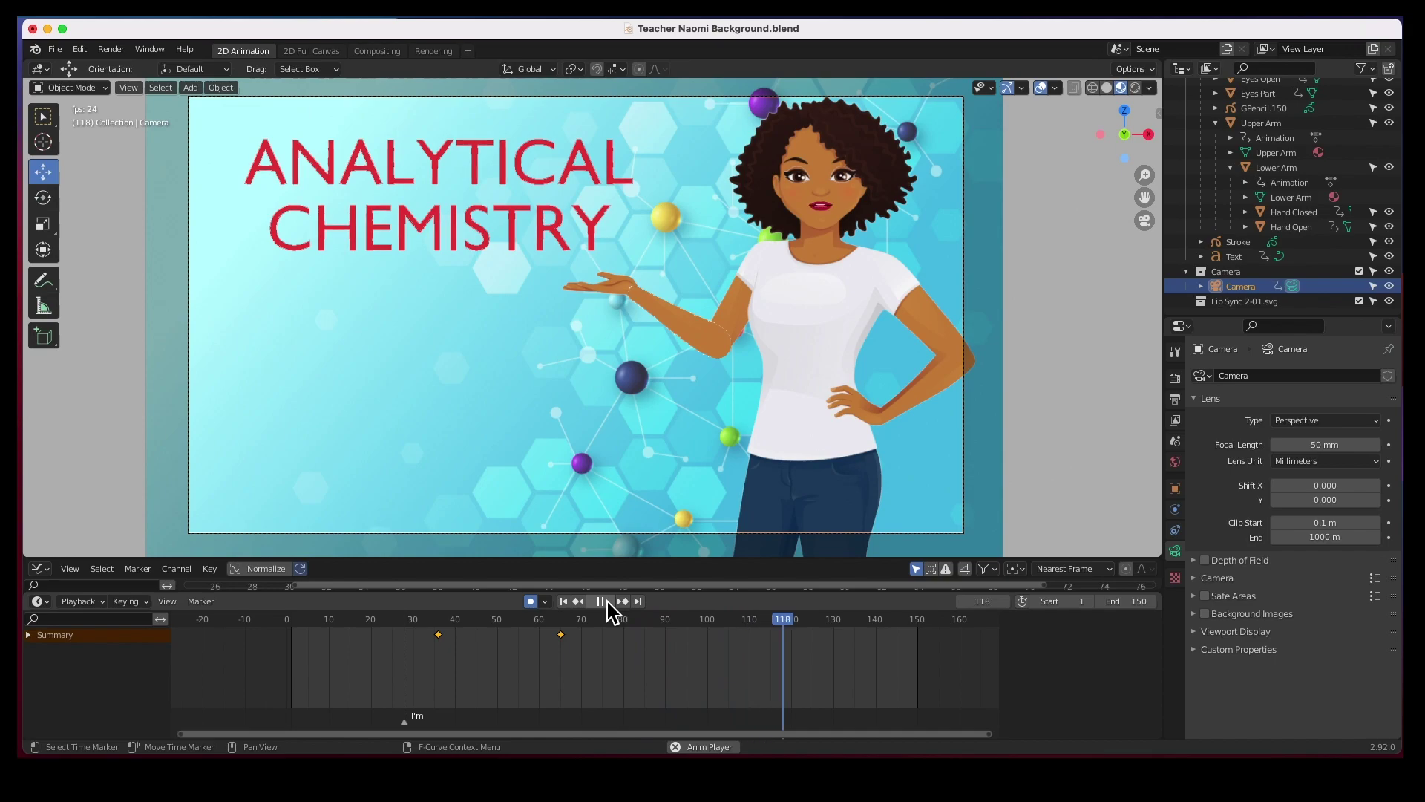
# Step: Pause playback at frame 132 on the wide shot with the title on the board
pyautogui.click(607, 601)
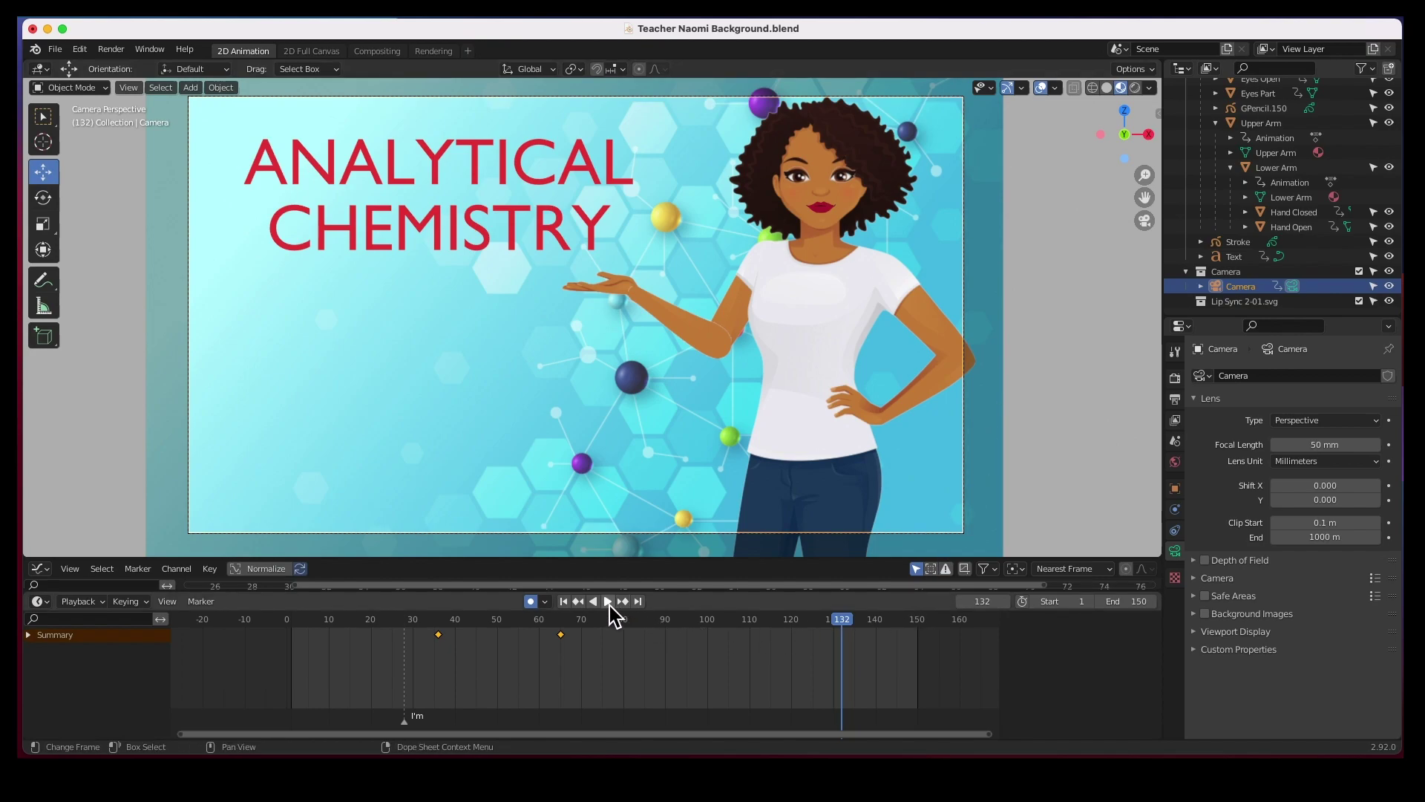
# Step: Replay from frame 1, pause, and scrub to frame 21 of the opening close-up
pyautogui.click(564, 601)
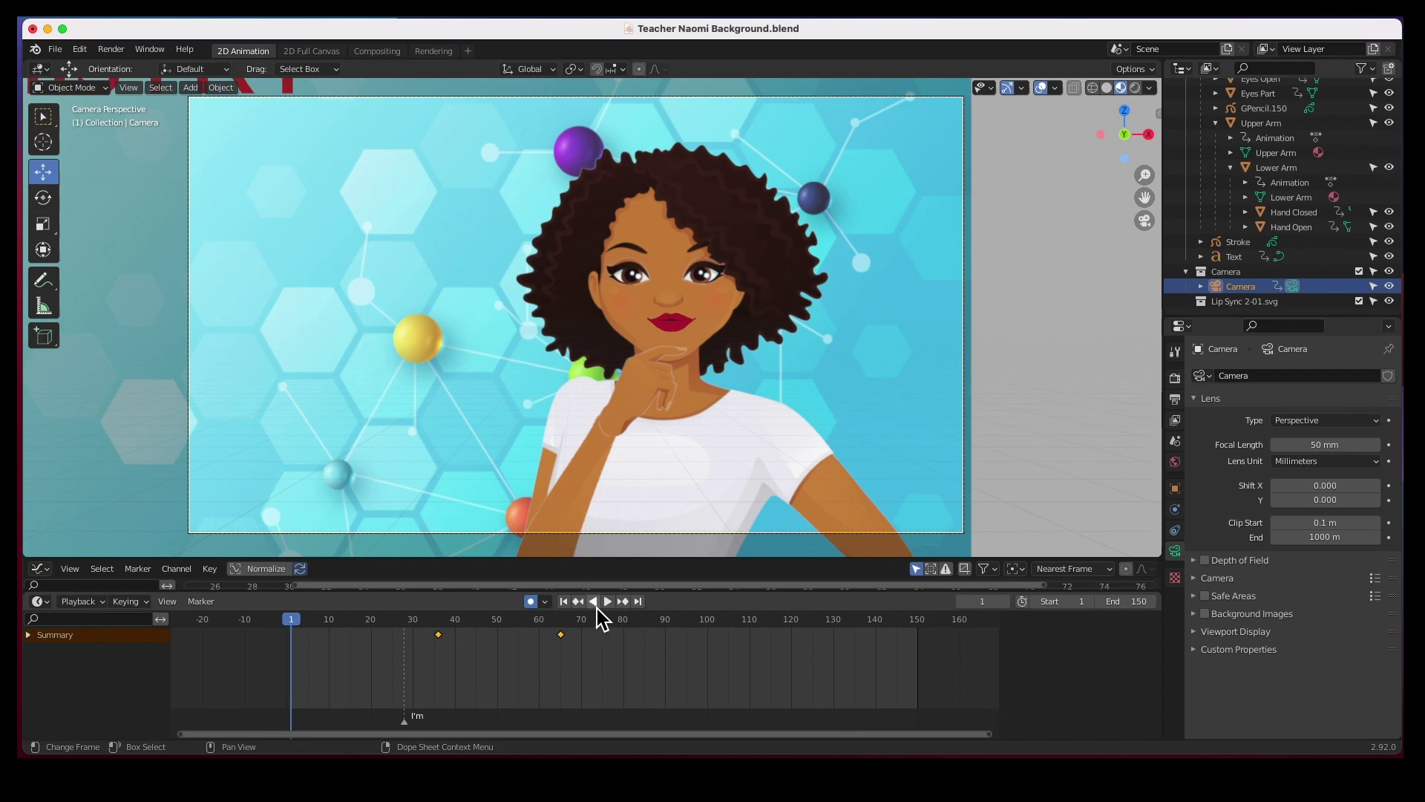
pyautogui.click(609, 602)
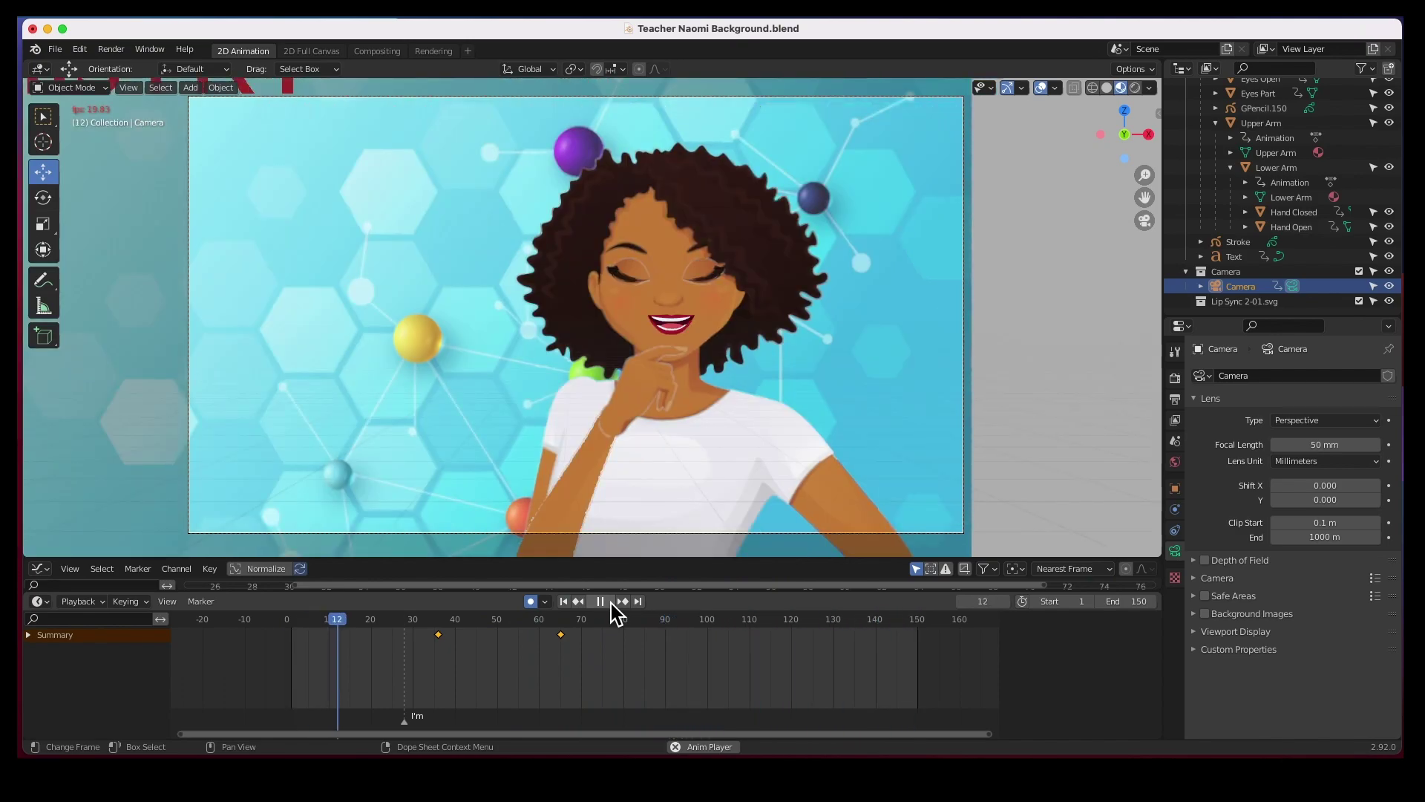
pyautogui.click(610, 602)
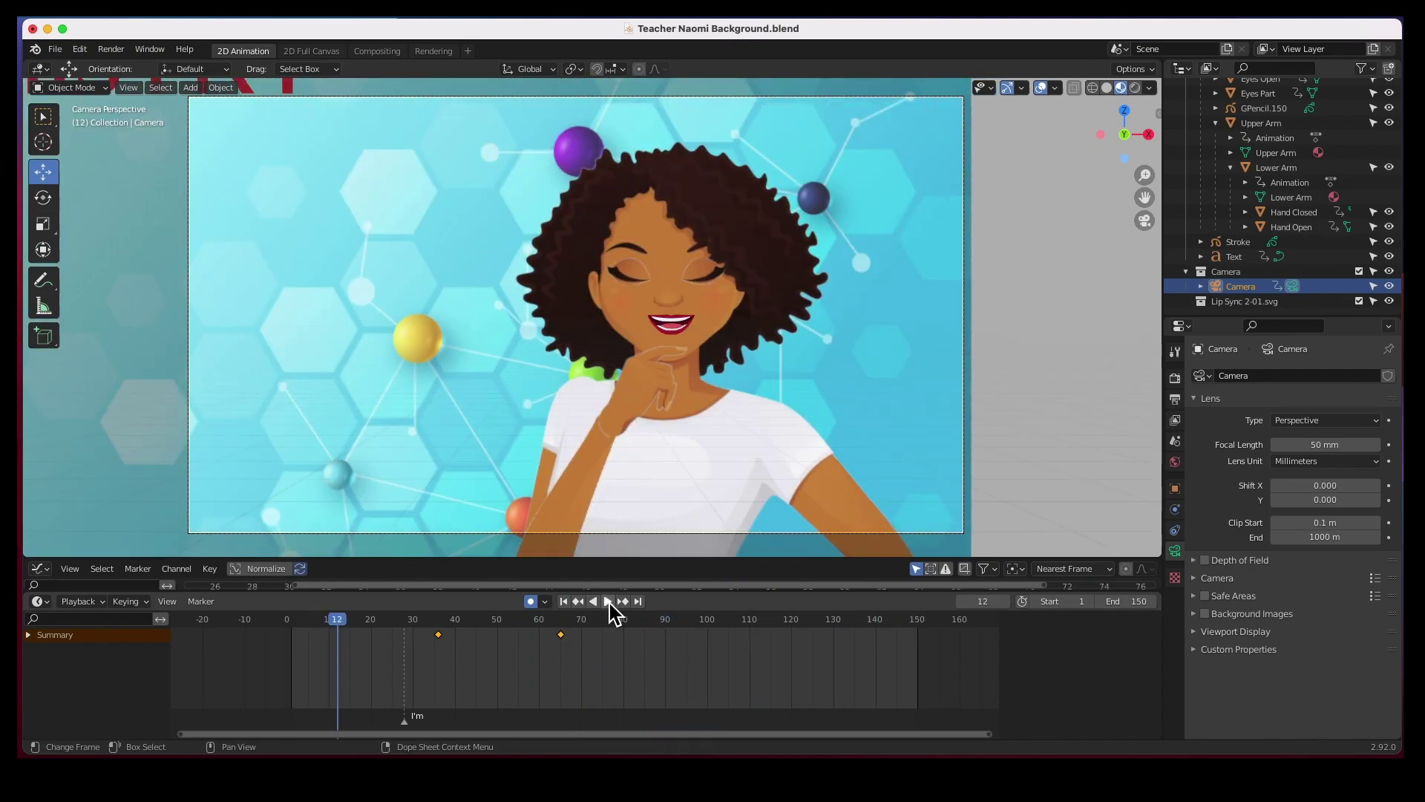
pyautogui.moveTo(338, 622); pyautogui.dragTo(382, 619)
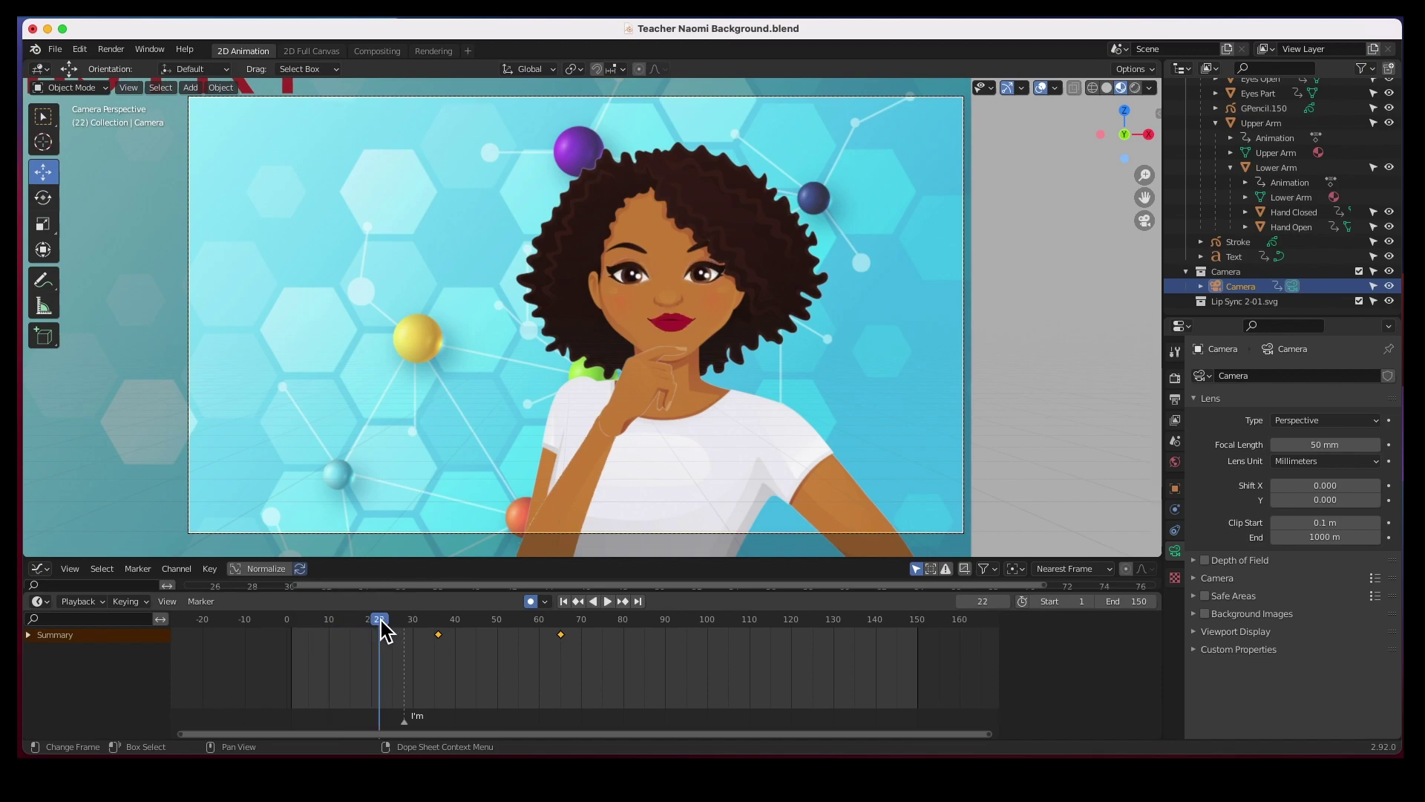